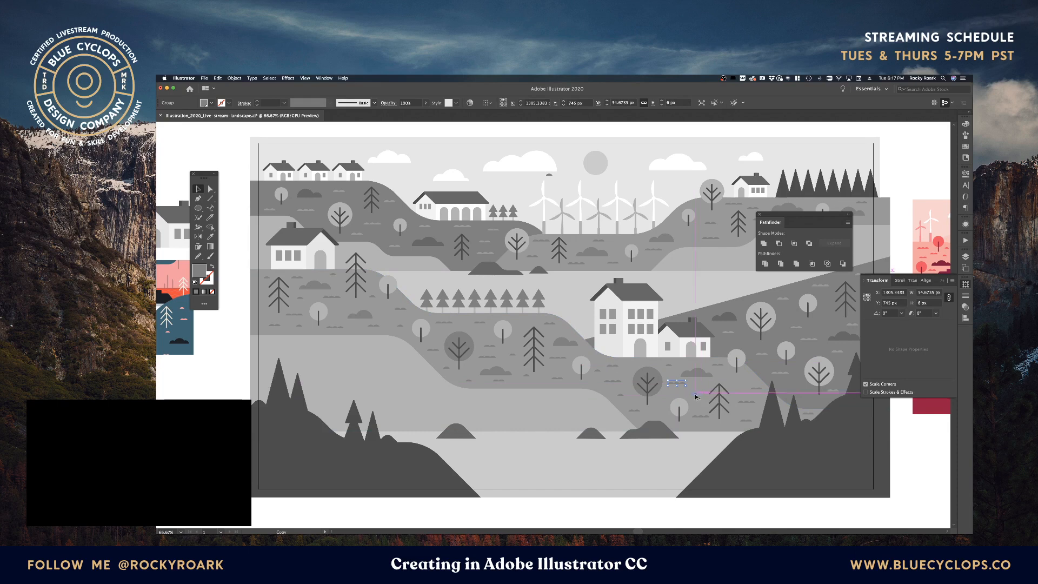
Step: Place copies of the grass marks around the dark round tree on the hillside below the large house
{"action": "left_click", "coordinate": [911, 472]}
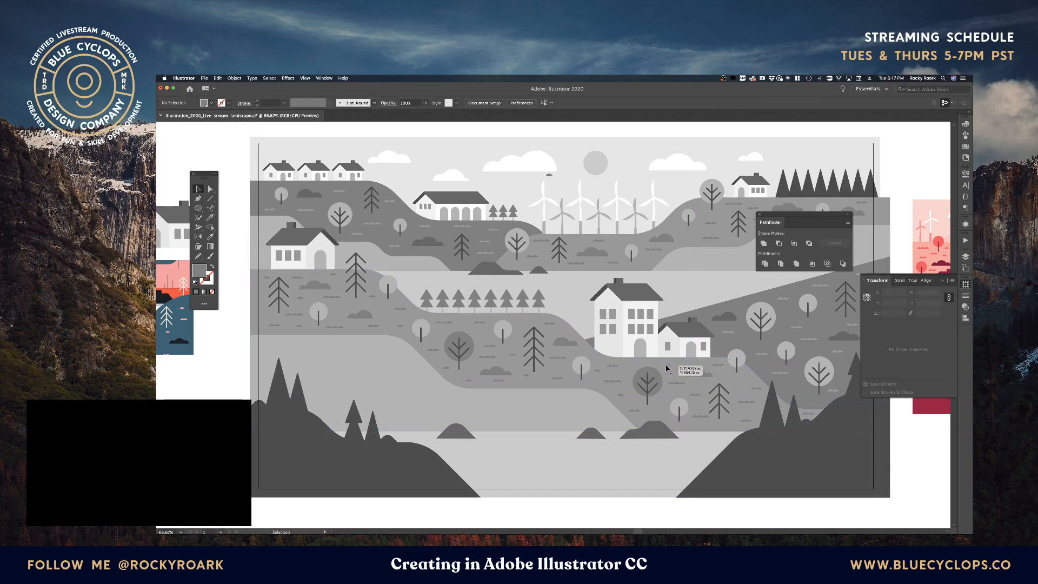
{"action": "left_click", "coordinate": [683, 504]}
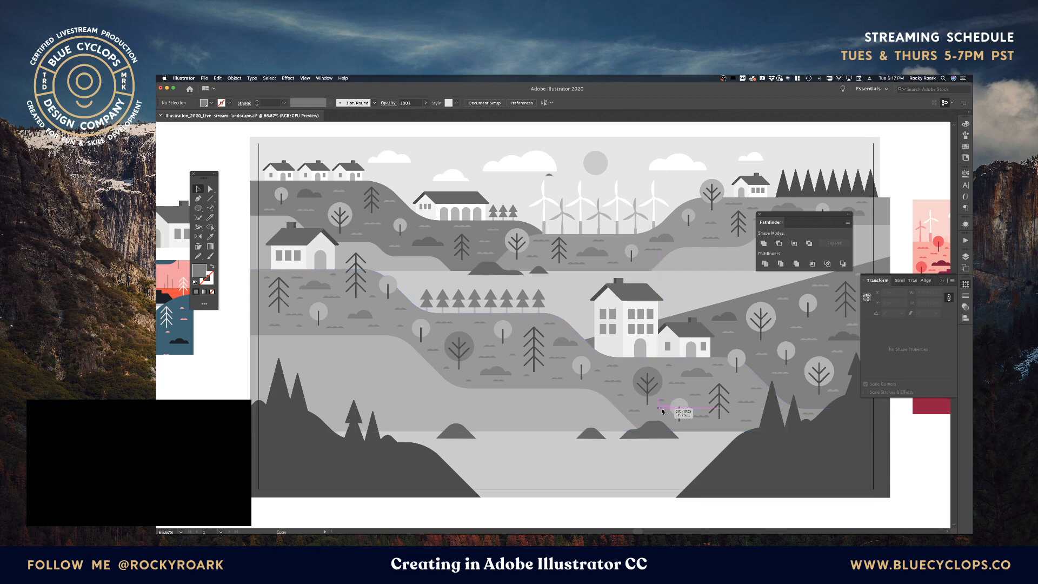
{"action": "left_click", "coordinate": [933, 474]}
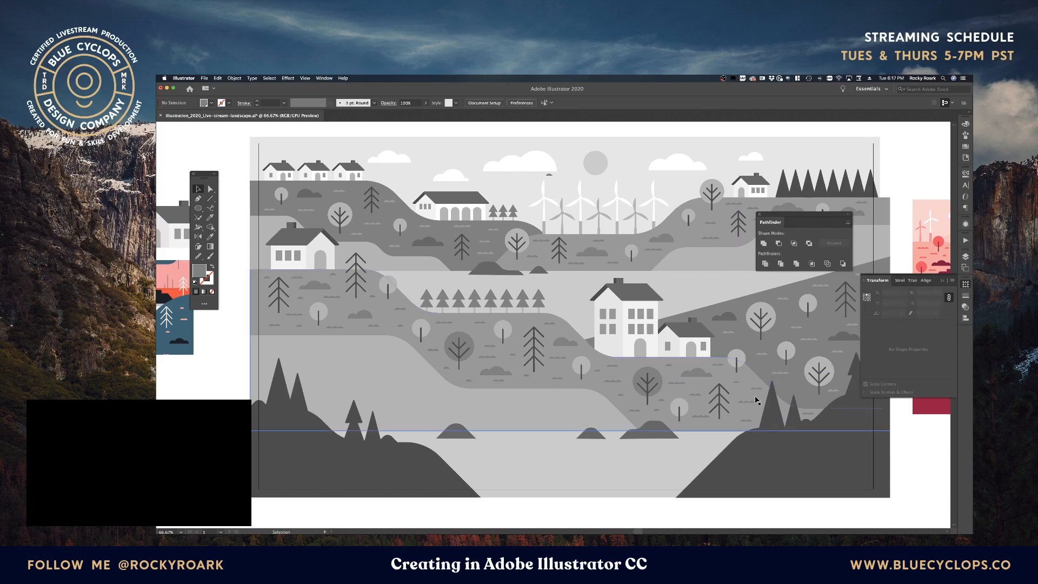
Step: Copy grass marks down the slope beside the pine tree near the water and nudge the lowest one into place
{"action": "scroll", "coordinate": [714, 395], "scroll_direction": "right", "scroll_amount": 5}
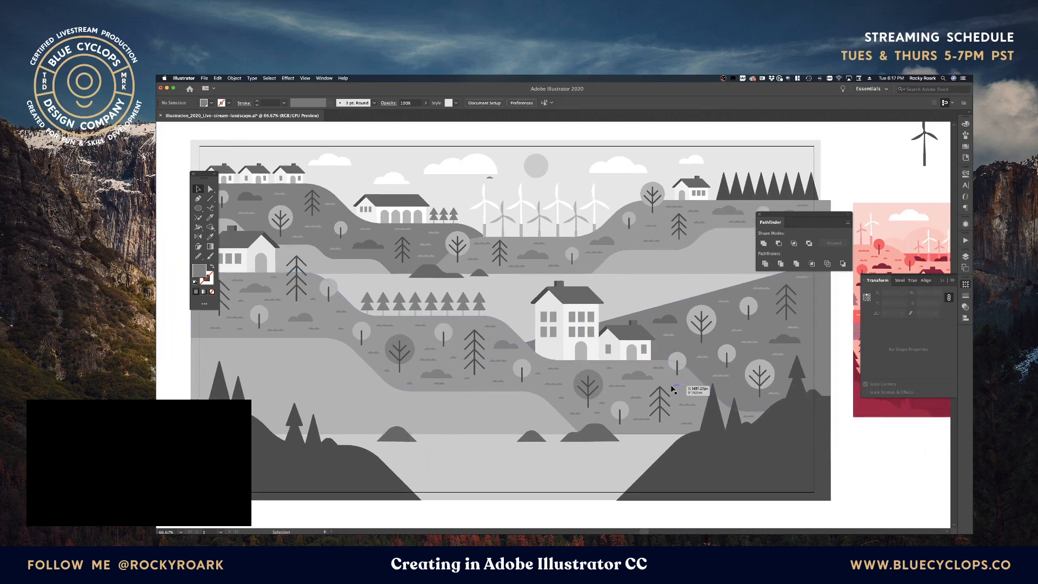
{"action": "left_click_drag", "start_coordinate": [672, 389], "coordinate": [728, 412], "text": "alt"}
{"action": "left_click", "coordinate": [912, 451]}
{"action": "left_click", "coordinate": [901, 477]}
{"action": "mouse_move", "coordinate": [687, 424]}
{"action": "left_mouse_down"}
{"action": "mouse_move", "coordinate": [676, 426]}
{"action": "mouse_move", "coordinate": [690, 418]}
{"action": "left_mouse_up"}
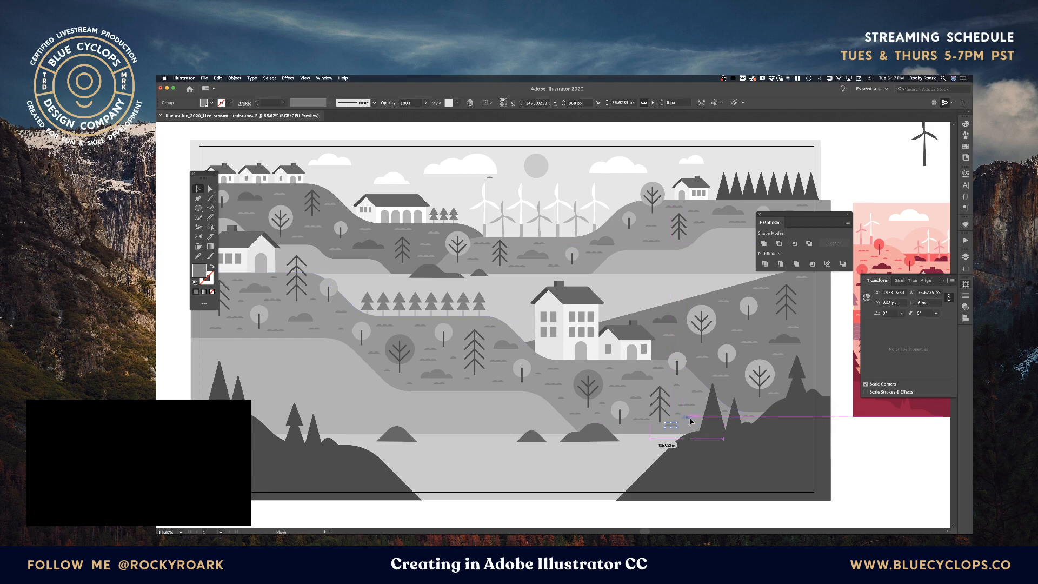
{"action": "key", "text": "super+shift+a"}
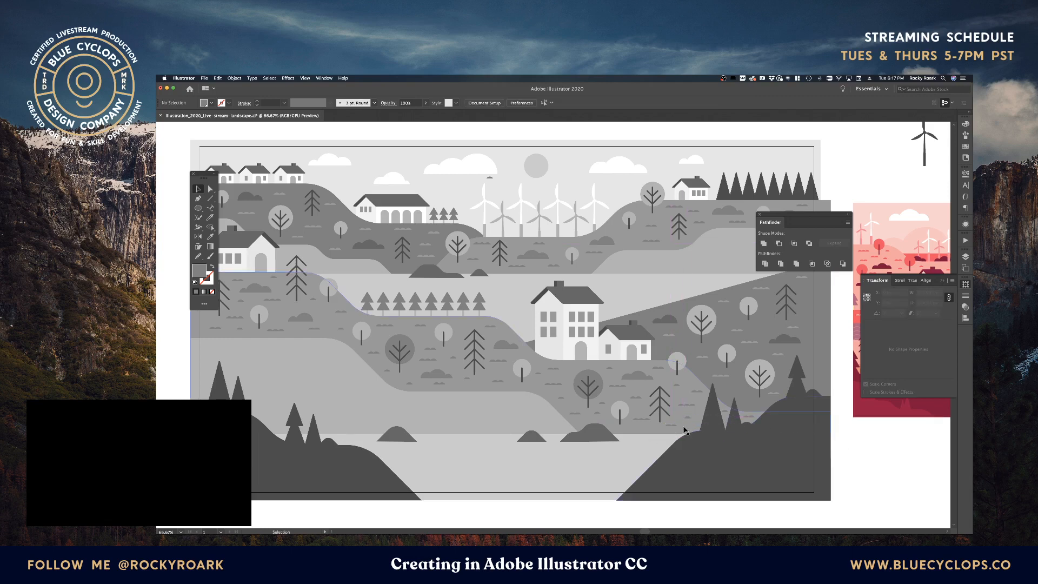
Step: Copy a grass mark to the open ground beside the dark round tree, just below the large house
{"action": "left_click_drag", "start_coordinate": [540, 374], "coordinate": [580, 368]}
{"action": "left_click", "coordinate": [834, 417]}
{"action": "scroll", "coordinate": [590, 382], "scroll_direction": "left", "scroll_amount": 5}
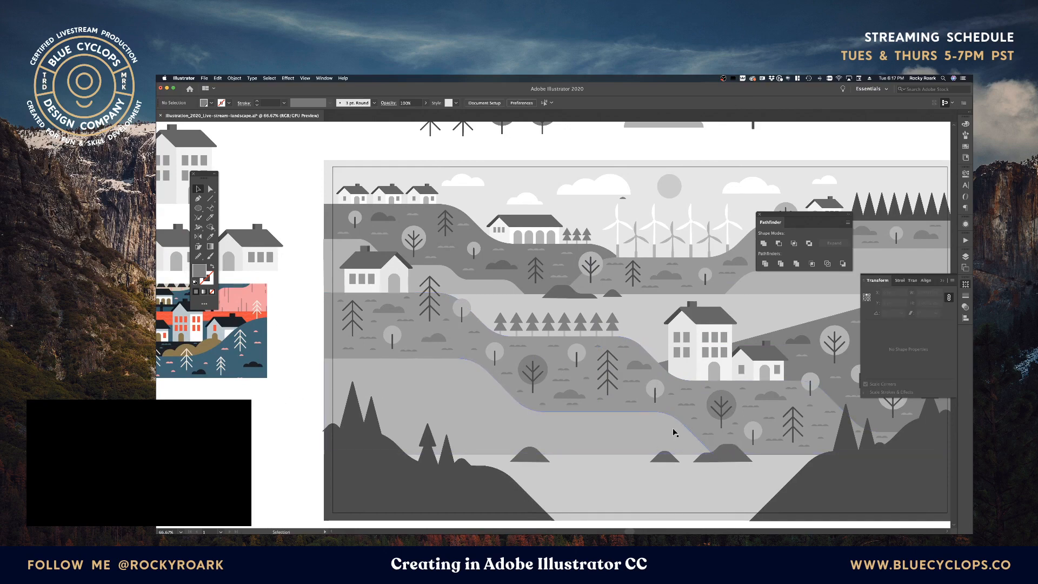
Step: Copy a small grass mark to the upper hill between the round tree and the pine, and delete the stray dark shape above the wind turbines
{"action": "left_click_drag", "start_coordinate": [737, 328], "coordinate": [562, 349]}
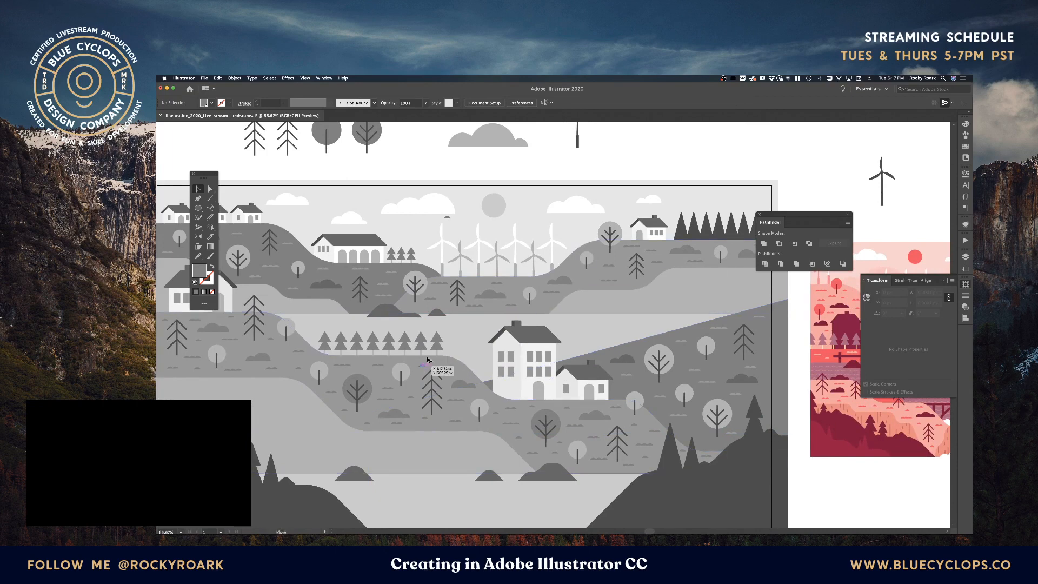
{"action": "left_click_drag", "start_coordinate": [427, 359], "coordinate": [439, 292]}
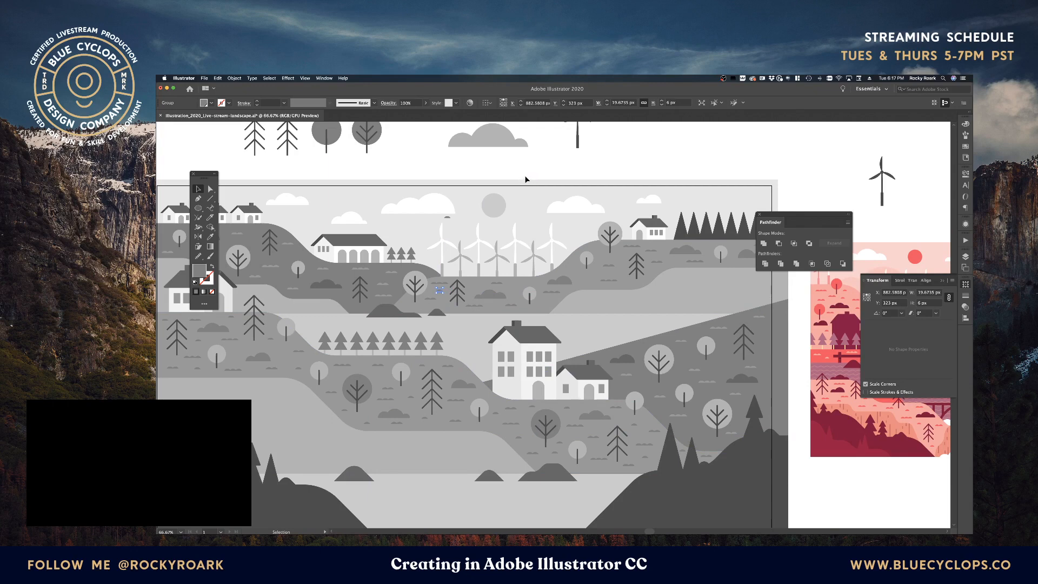
{"action": "key", "text": "Delete"}
{"action": "left_click", "coordinate": [447, 218]}
{"action": "key", "text": "Delete"}
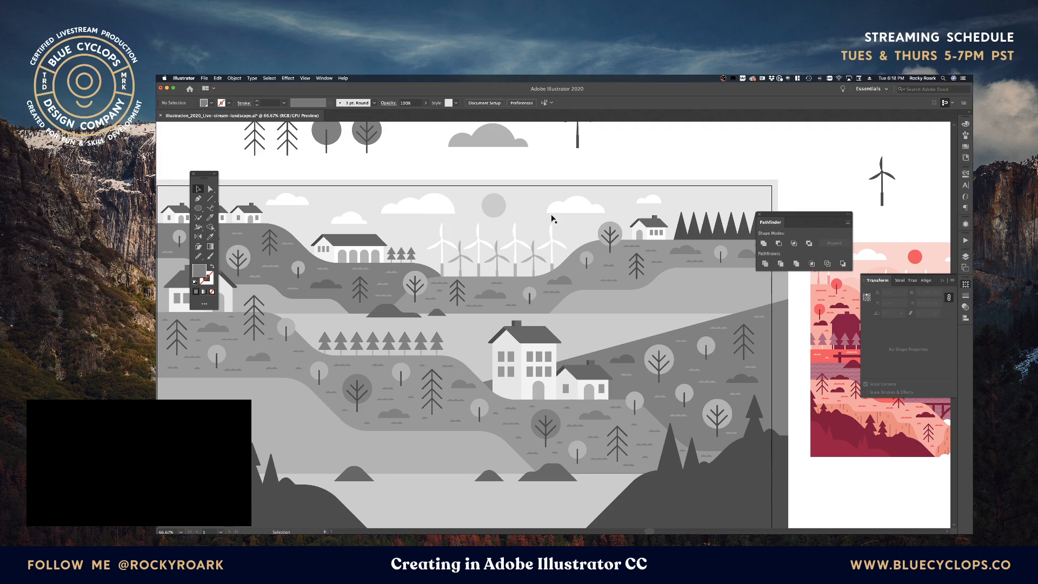
Step: Add copies of the grass marks to the strip of upper hill below the wind turbines, around the small round tree
{"action": "left_click_drag", "start_coordinate": [438, 297], "coordinate": [474, 286]}
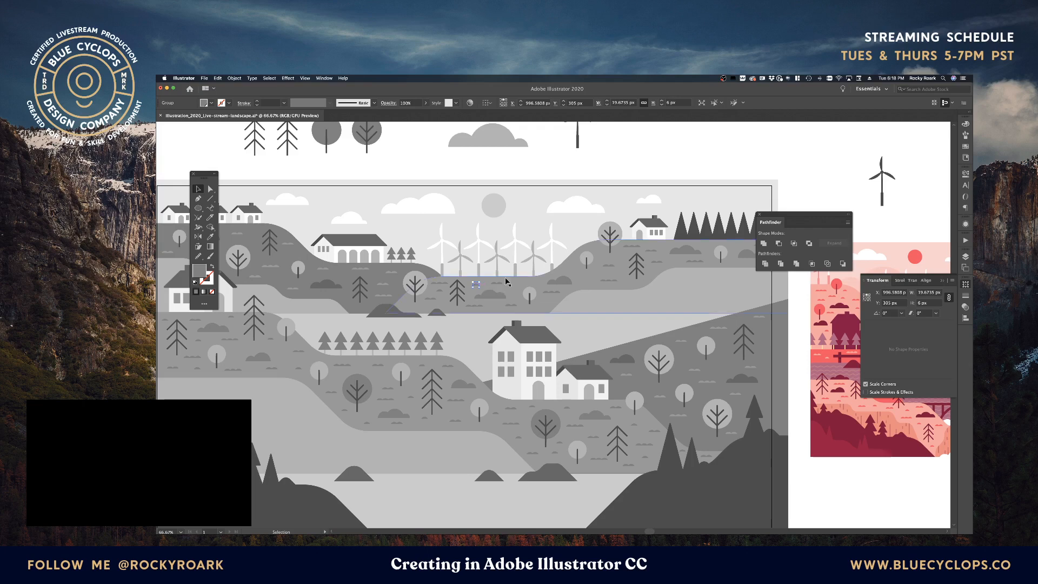
{"action": "left_click", "coordinate": [540, 160]}
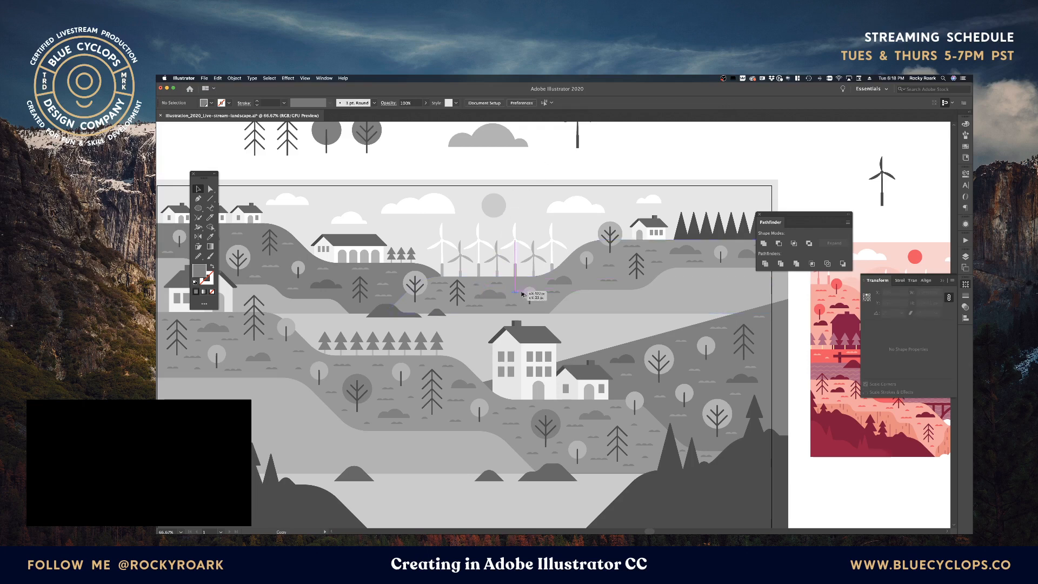
{"action": "left_click_drag", "start_coordinate": [522, 293], "coordinate": [546, 305]}
{"action": "left_click", "coordinate": [558, 179]}
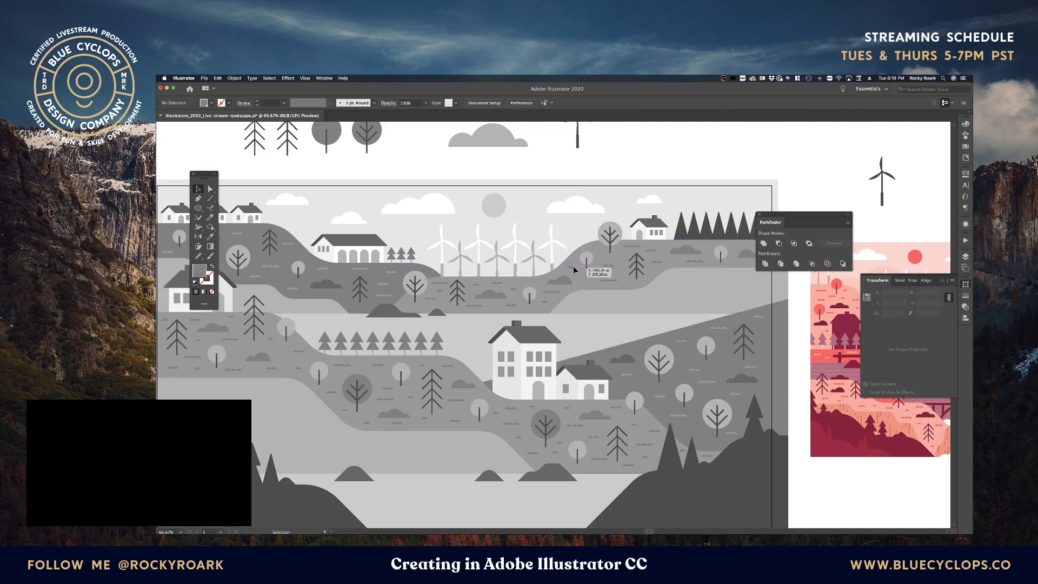
Step: Copy grass marks up the slope east of the wind turbines and onto the hilltop below the row of pointed trees
{"action": "left_click", "coordinate": [585, 277]}
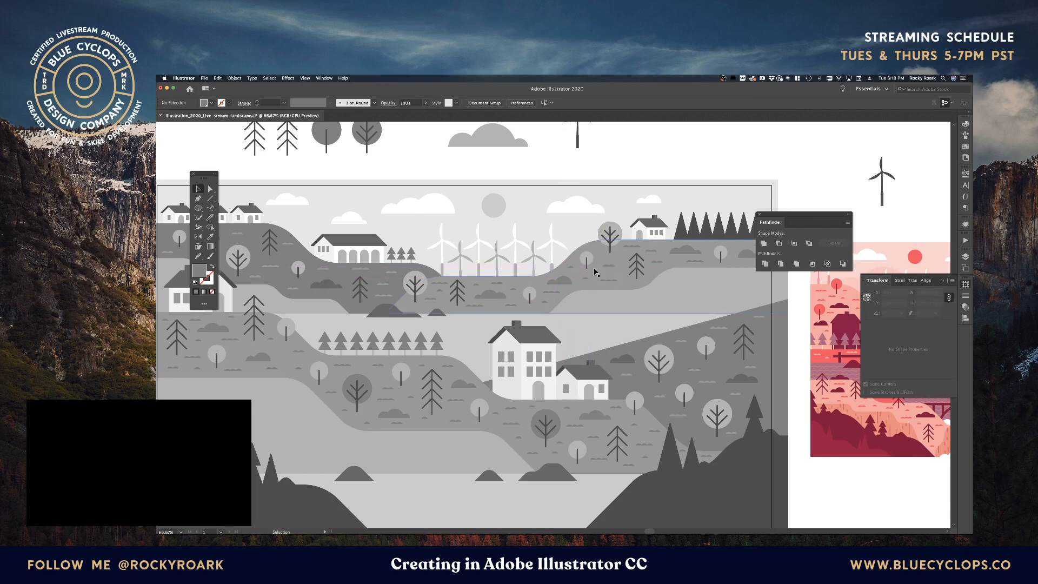
{"action": "left_click_drag", "start_coordinate": [586, 278], "coordinate": [624, 257]}
{"action": "left_click", "coordinate": [625, 189]}
{"action": "left_click_drag", "start_coordinate": [613, 266], "coordinate": [718, 246]}
{"action": "key", "text": "super+shift+a"}
{"action": "left_click", "coordinate": [728, 170]}
Step: Copy another grass mark to the outer edge of the upper hill, beyond the small round tree under the pointed trees
{"action": "left_click_drag", "start_coordinate": [733, 172], "coordinate": [656, 170]}
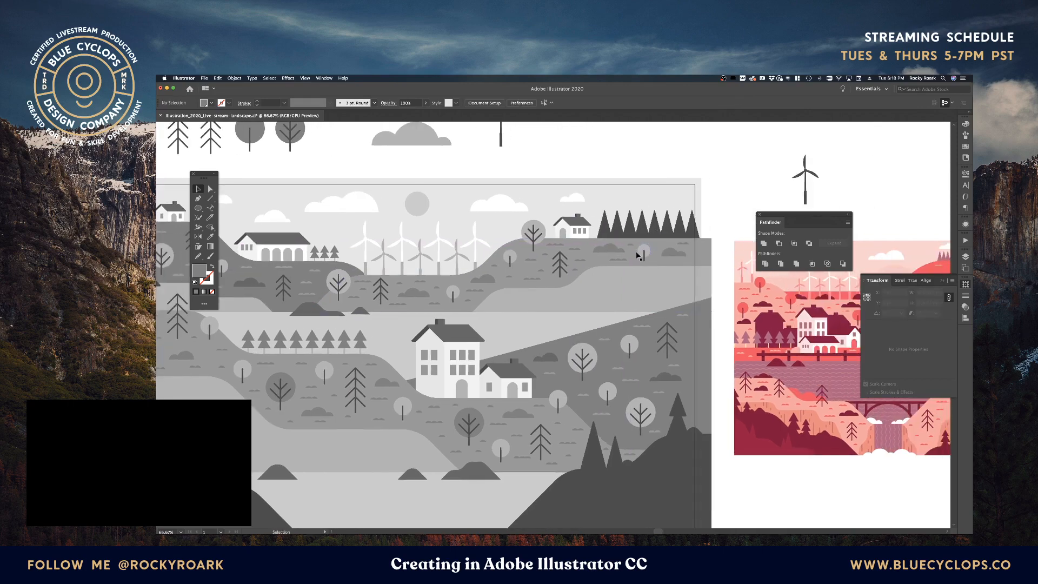
{"action": "left_click_drag", "start_coordinate": [631, 246], "coordinate": [688, 261]}
{"action": "left_click", "coordinate": [728, 191]}
{"action": "left_click", "coordinate": [735, 193]}
{"action": "left_click", "coordinate": [735, 236]}
{"action": "key", "text": "space"}
Step: Copy a small grass mark to the western end of the upper hill, beneath the row of three small houses
{"action": "left_click_drag", "start_coordinate": [546, 285], "coordinate": [707, 279]}
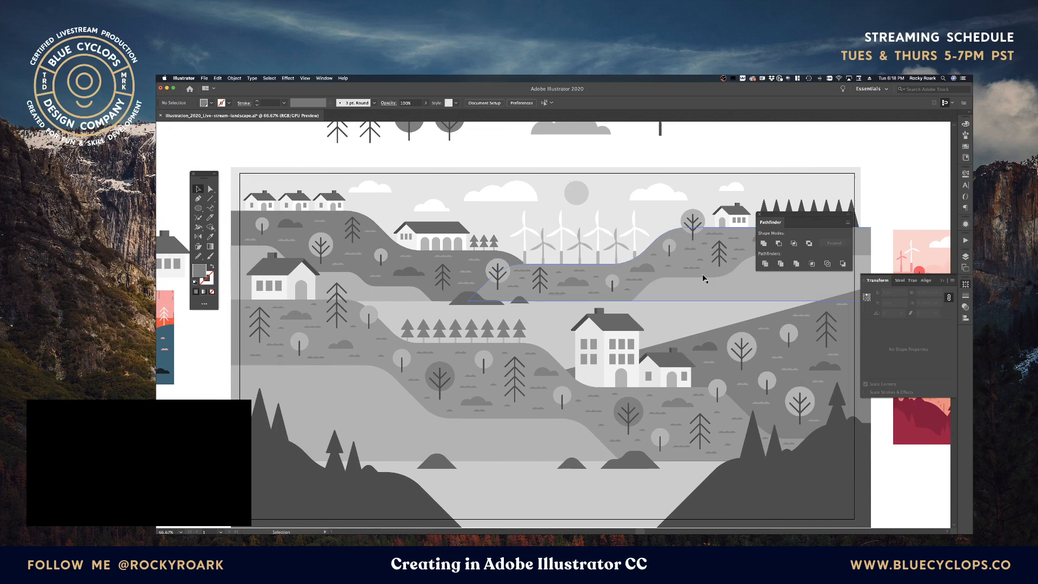
{"action": "left_click_drag", "start_coordinate": [571, 245], "coordinate": [636, 254]}
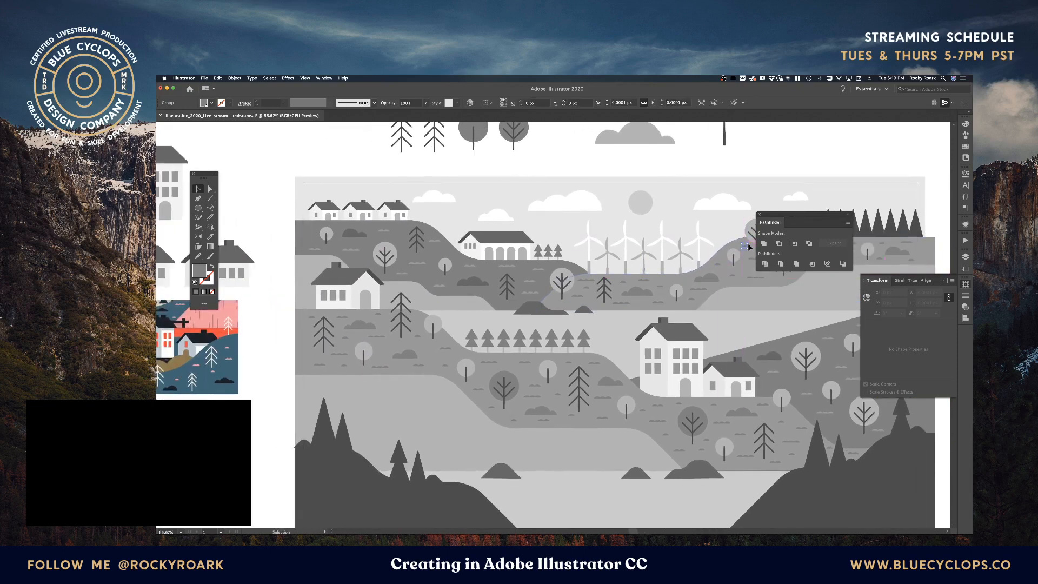
{"action": "key", "text": "space"}
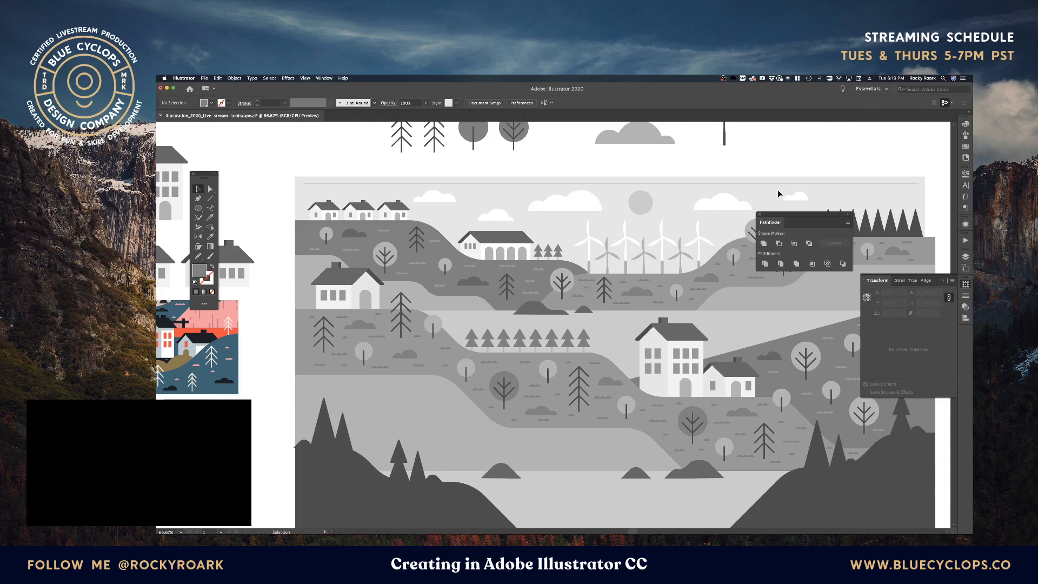
{"action": "left_click_drag", "start_coordinate": [658, 287], "coordinate": [315, 228]}
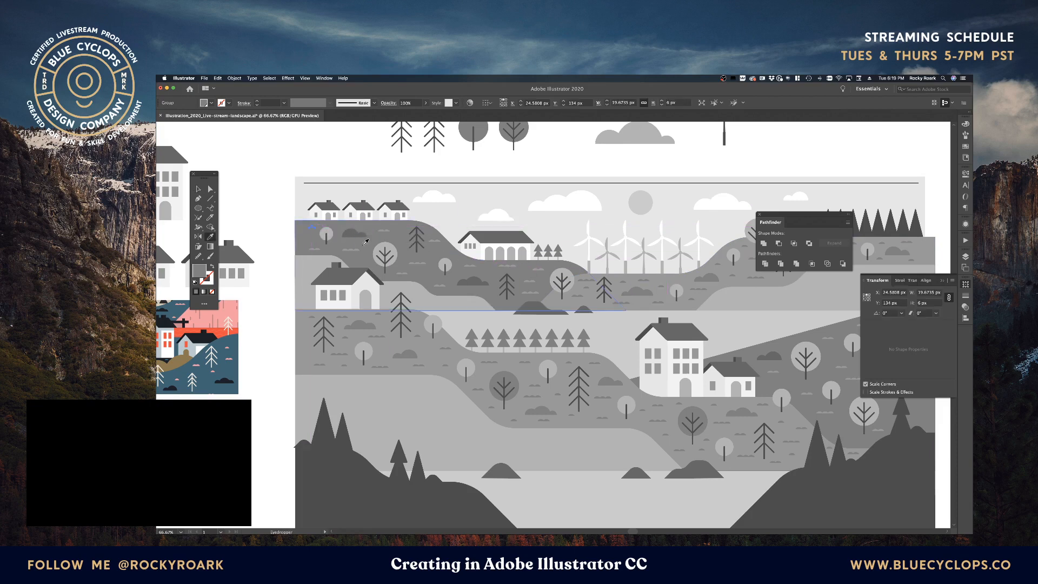
{"action": "left_click", "coordinate": [326, 160]}
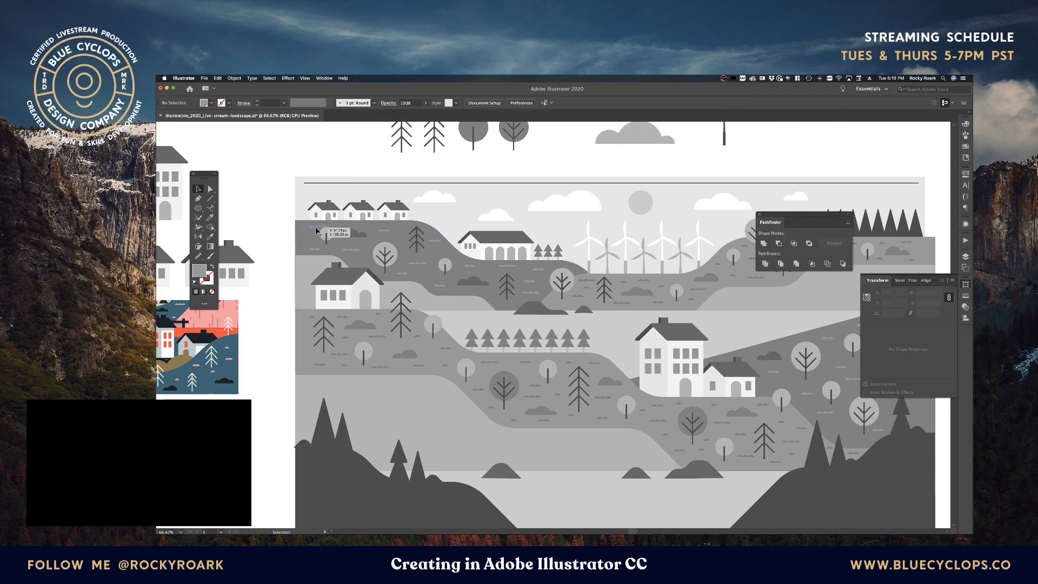
Step: Copy grass marks onto the ground around the larger round tree beneath the row of three small houses
{"action": "left_click_drag", "start_coordinate": [315, 228], "coordinate": [385, 235]}
{"action": "left_click", "coordinate": [391, 160]}
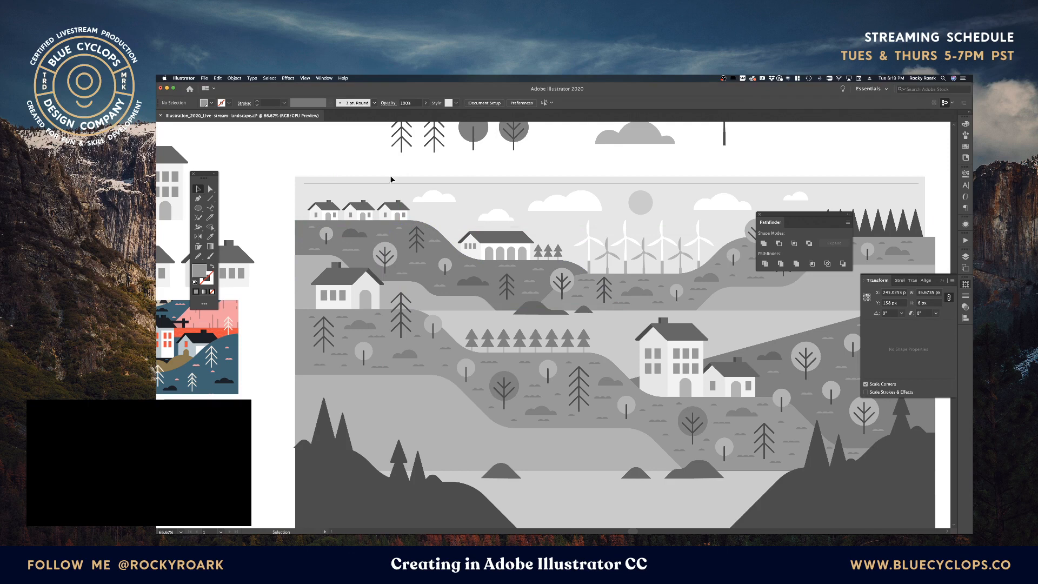
{"action": "left_click", "coordinate": [350, 245]}
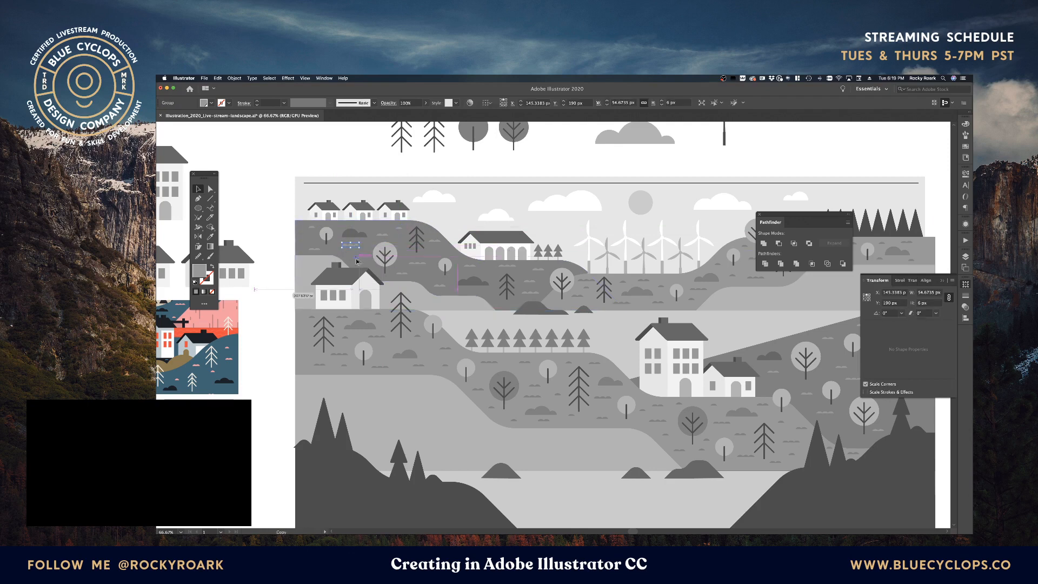
Step: Spread further grass mark copies along the upper hill, ending beside the round tree at the foot of the wind turbines
{"action": "left_click_drag", "start_coordinate": [356, 261], "coordinate": [578, 270]}
{"action": "left_click", "coordinate": [367, 167]}
{"action": "left_click", "coordinate": [449, 185]}
{"action": "left_click", "coordinate": [436, 184]}
{"action": "left_click", "coordinate": [549, 158]}
{"action": "left_click", "coordinate": [526, 165]}
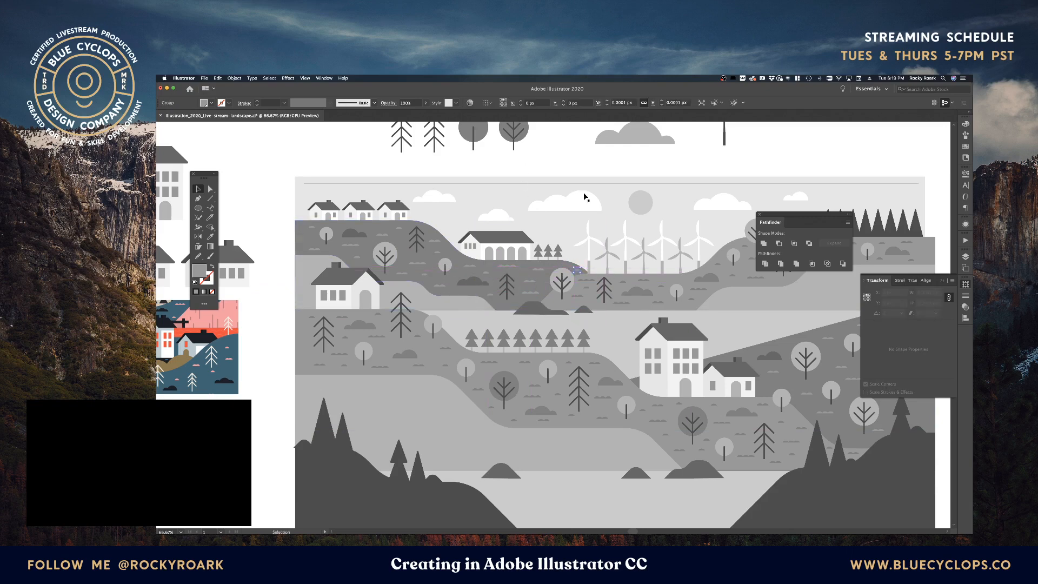
{"action": "left_click", "coordinate": [579, 162]}
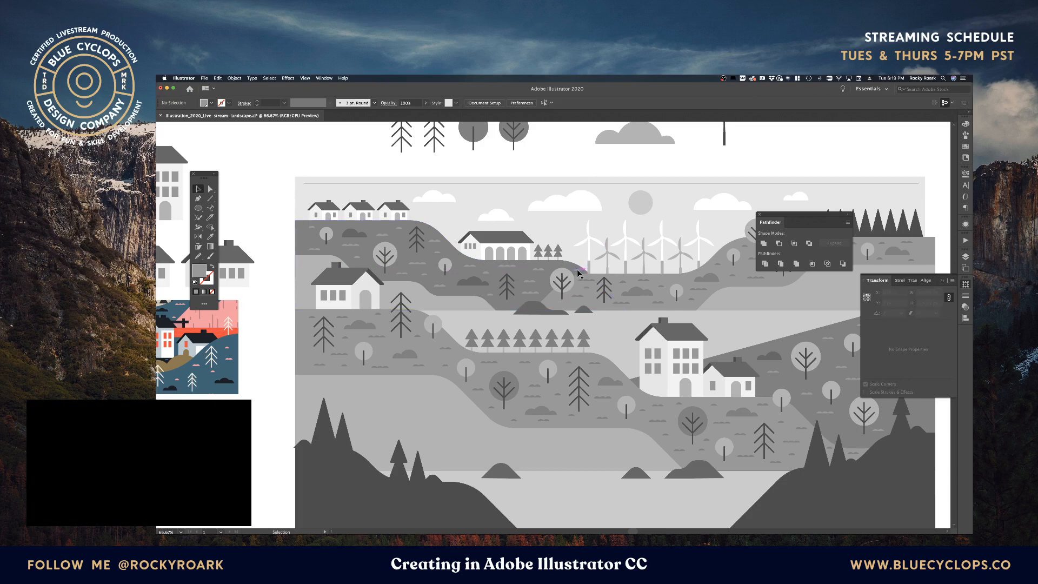
Step: Copy a grass mark to the upper slope between the pine tree and the long arched building
{"action": "scroll", "coordinate": [659, 349], "scroll_direction": "right", "scroll_amount": 5}
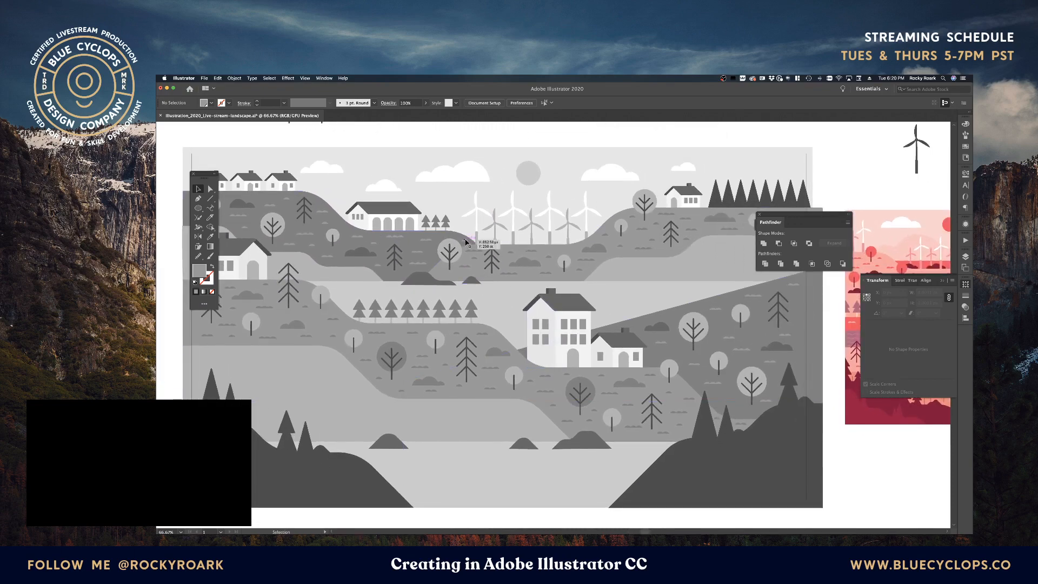
{"action": "left_click", "coordinate": [453, 253]}
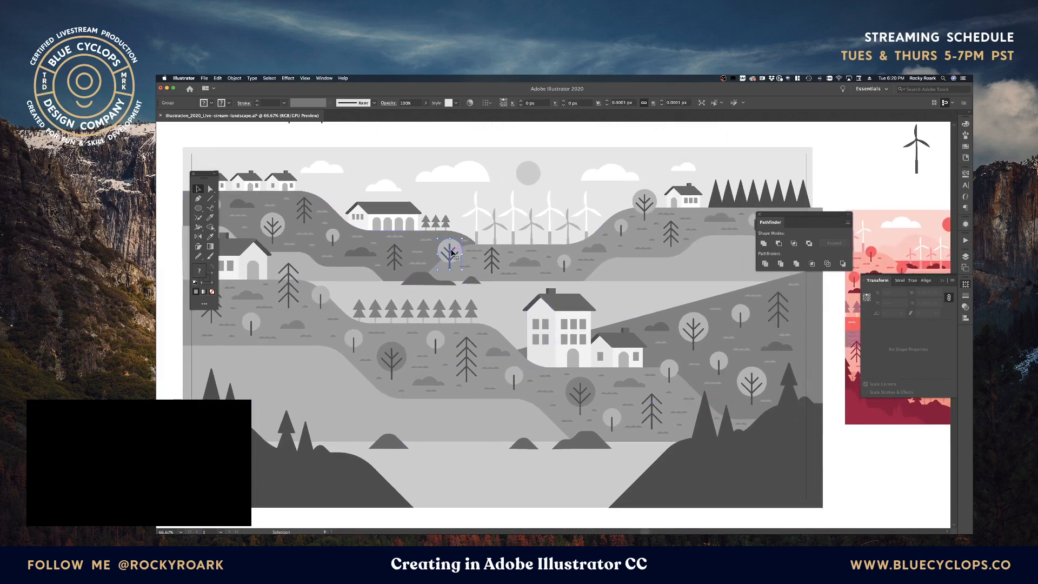
{"action": "left_click", "coordinate": [381, 145]}
{"action": "left_click_drag", "start_coordinate": [318, 227], "coordinate": [336, 222]}
{"action": "left_click", "coordinate": [407, 144]}
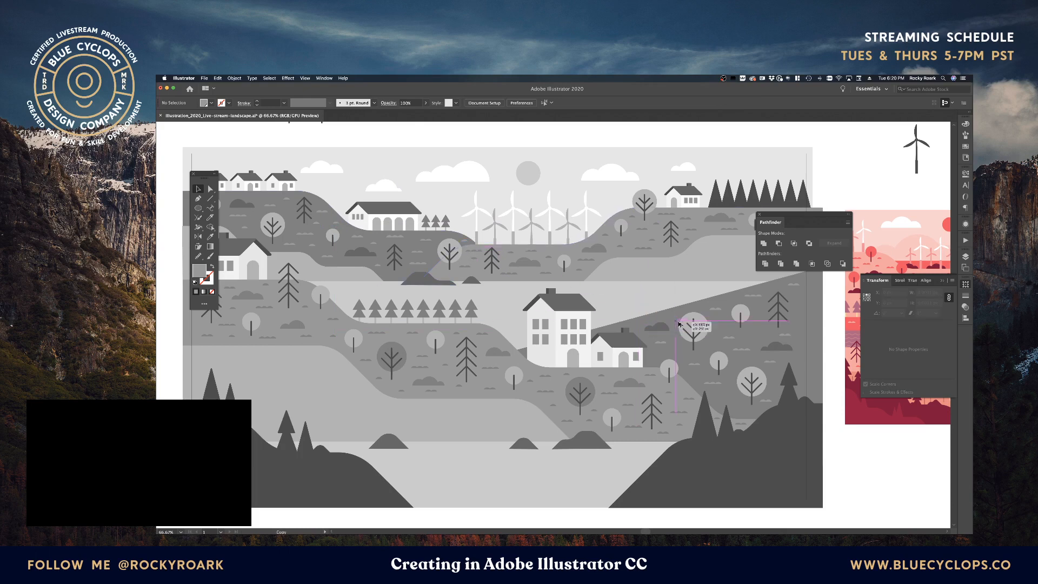
Step: Copy grass marks around the large round tree and the small round trees on the hillside east of the houses
{"action": "left_click", "coordinate": [673, 319]}
{"action": "left_click", "coordinate": [874, 475]}
{"action": "key", "text": "space"}
{"action": "left_click_drag", "start_coordinate": [819, 433], "coordinate": [666, 433]}
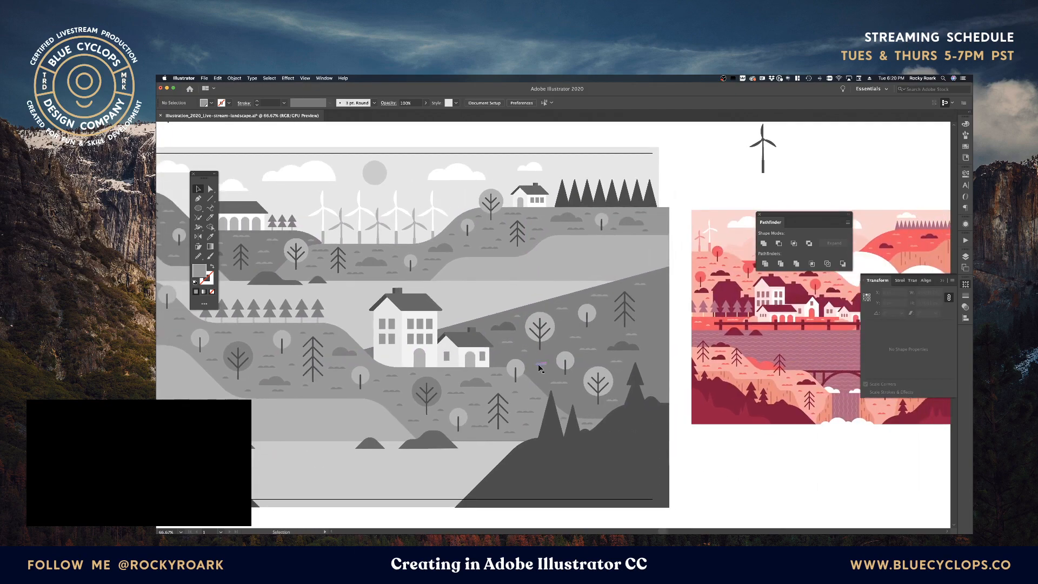
{"action": "left_click_drag", "start_coordinate": [527, 352], "coordinate": [583, 360]}
{"action": "key", "text": "super+shift+a"}
Step: Copy a grass mark to the eastern hillside between the small round tree and the tall pine
{"action": "left_click", "coordinate": [573, 396]}
{"action": "left_click_drag", "start_coordinate": [623, 370], "coordinate": [600, 330]}
{"action": "left_click", "coordinate": [726, 468]}
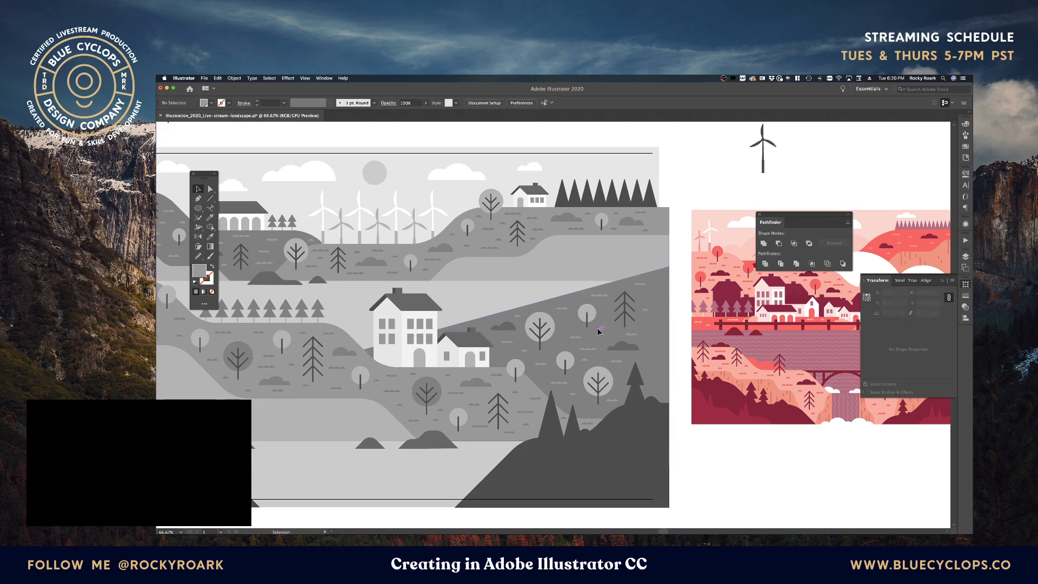
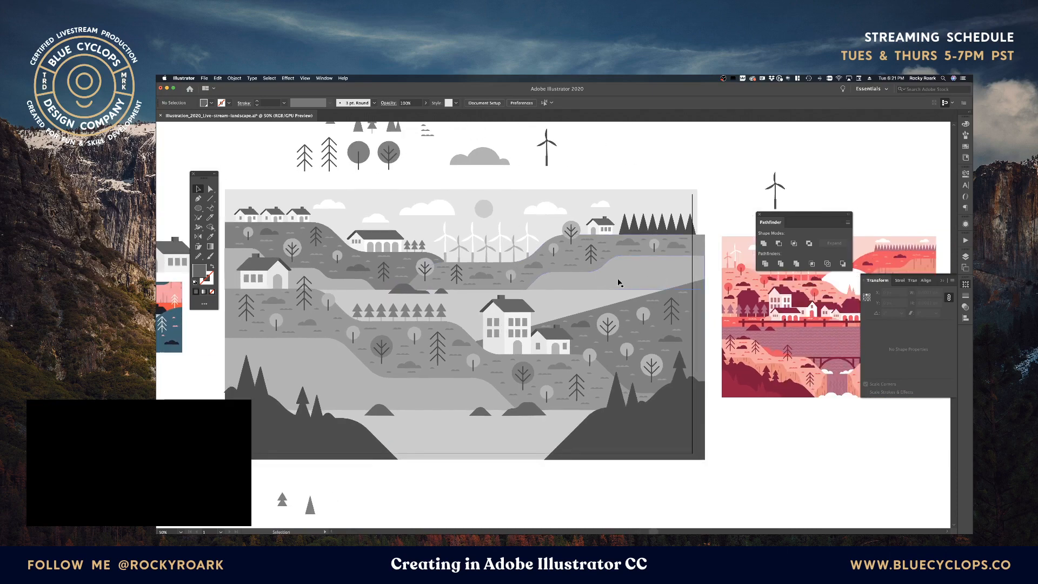
Step: Draw a vertical line about 41 px long down from the upper edge of the light cliff face below the wind-turbine hill
{"action": "key", "text": "a"}
{"action": "left_click", "coordinate": [632, 291]}
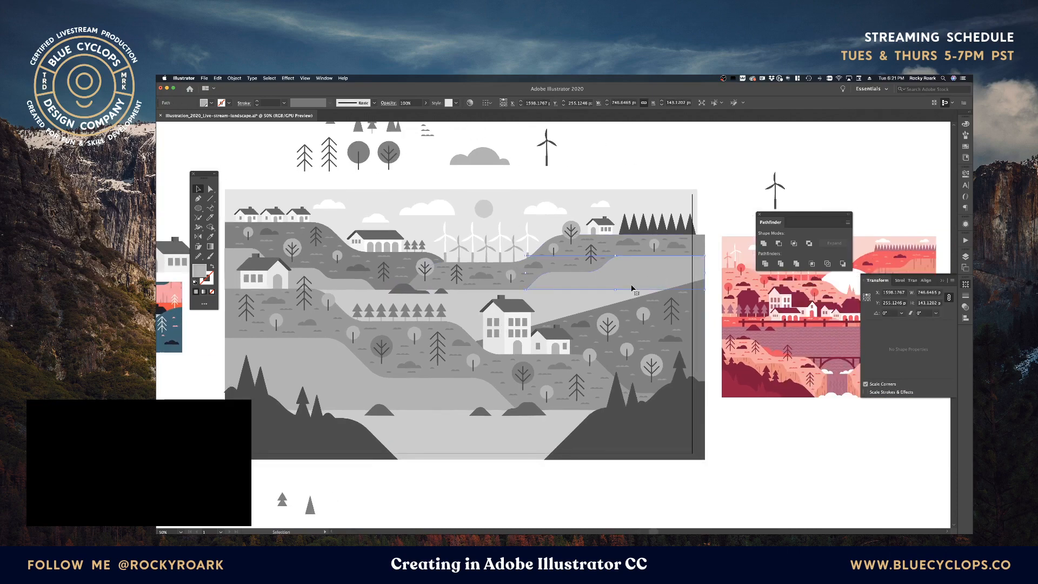
{"action": "key", "text": "ctrl+="}
{"action": "key", "text": "v"}
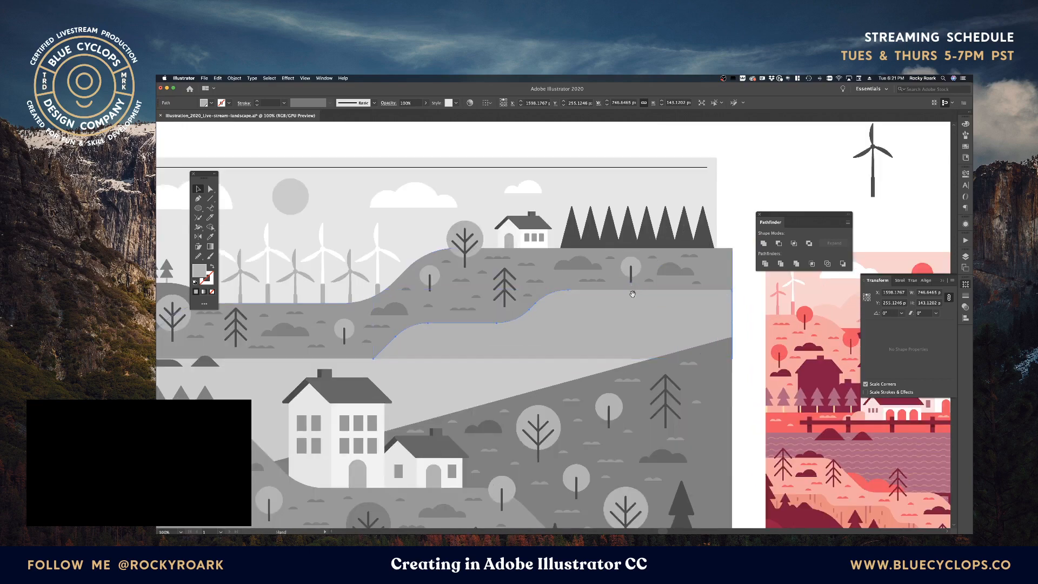
{"action": "key", "text": "ctrl+="}
{"action": "left_click", "coordinate": [711, 194]}
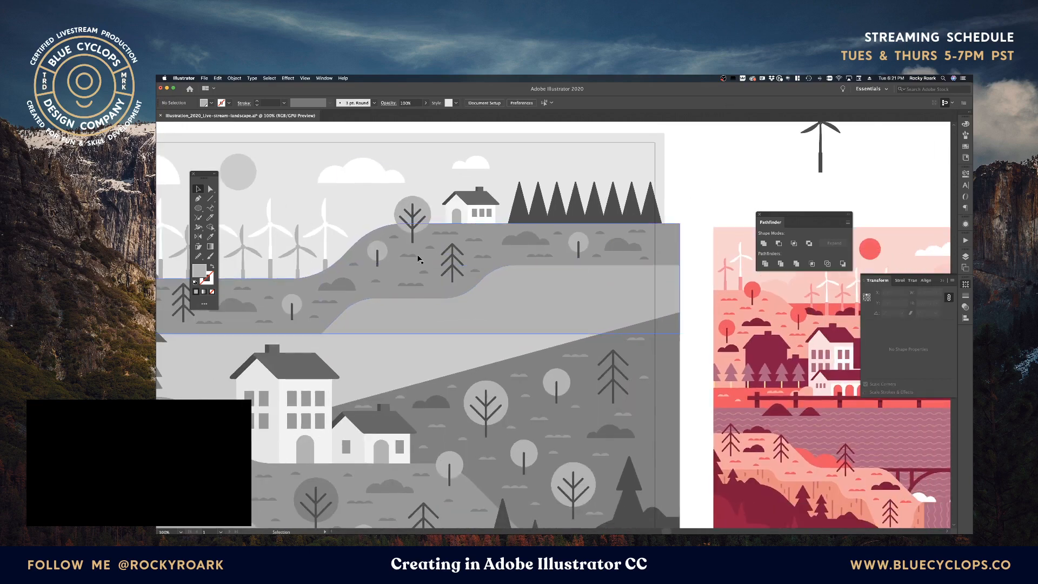
{"action": "left_click_drag", "start_coordinate": [408, 304], "coordinate": [506, 302]}
{"action": "left_click", "coordinate": [211, 198]}
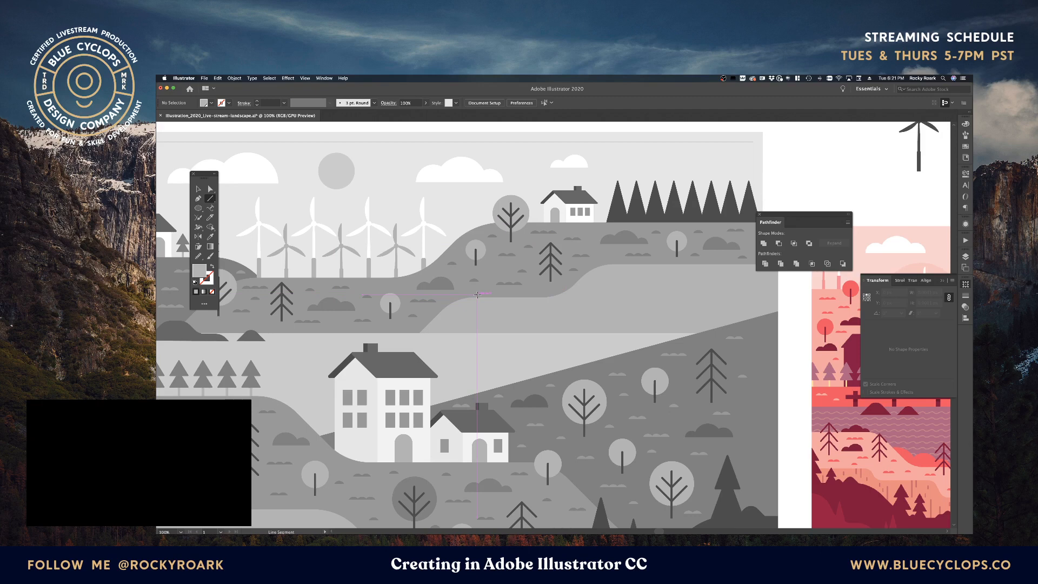
{"action": "left_click_drag", "start_coordinate": [477, 294], "coordinate": [477, 314]}
Step: Copy the 4 pt stroke style of the pine tree on the hill above onto the new cliff line
{"action": "key", "text": "i"}
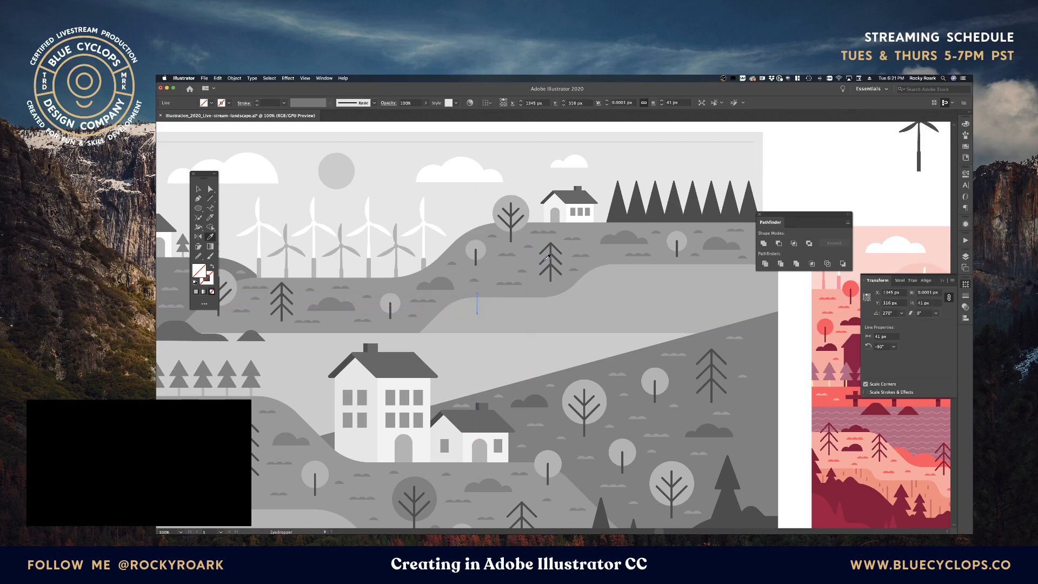
{"action": "left_click", "coordinate": [551, 257]}
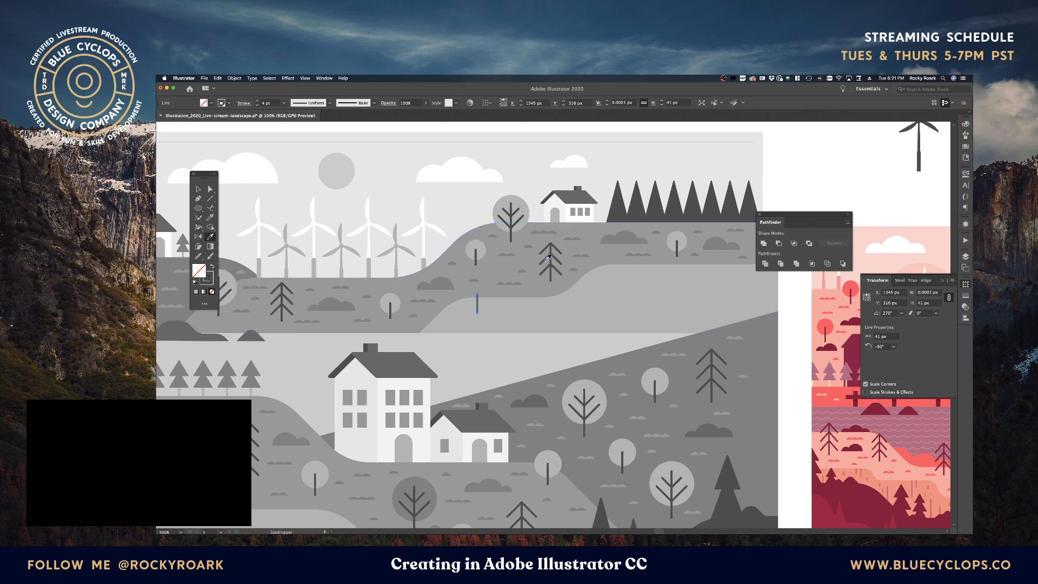
{"action": "key", "text": "v"}
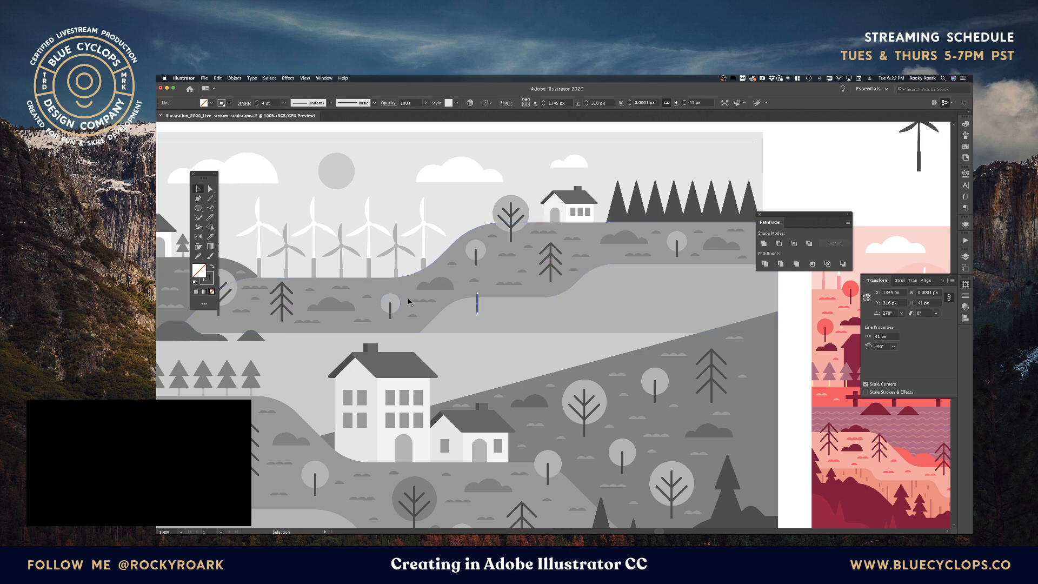
{"action": "scroll", "coordinate": [476, 303], "scroll_direction": "left", "scroll_amount": 5}
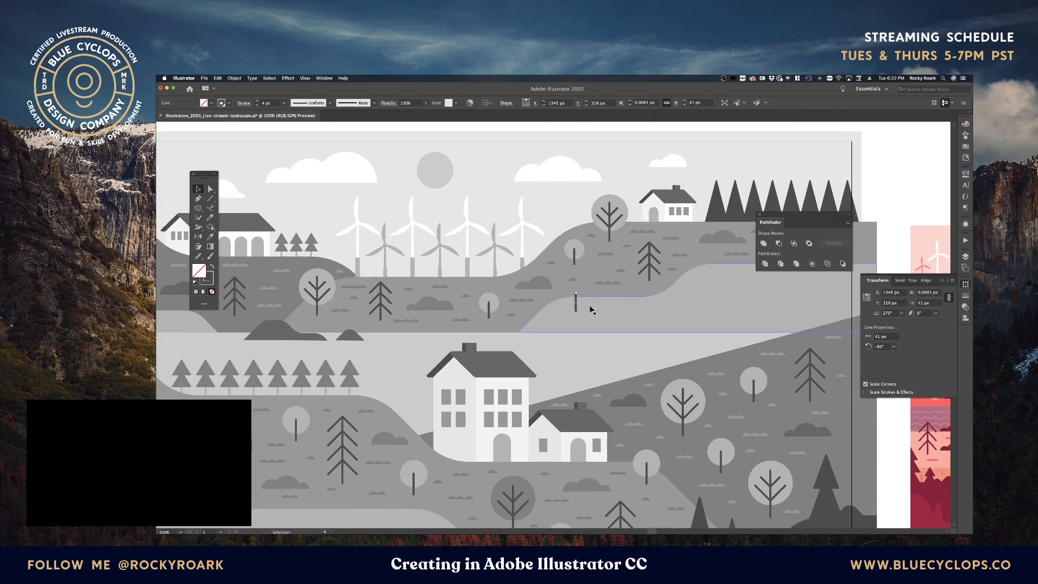
{"action": "left_click", "coordinate": [591, 145]}
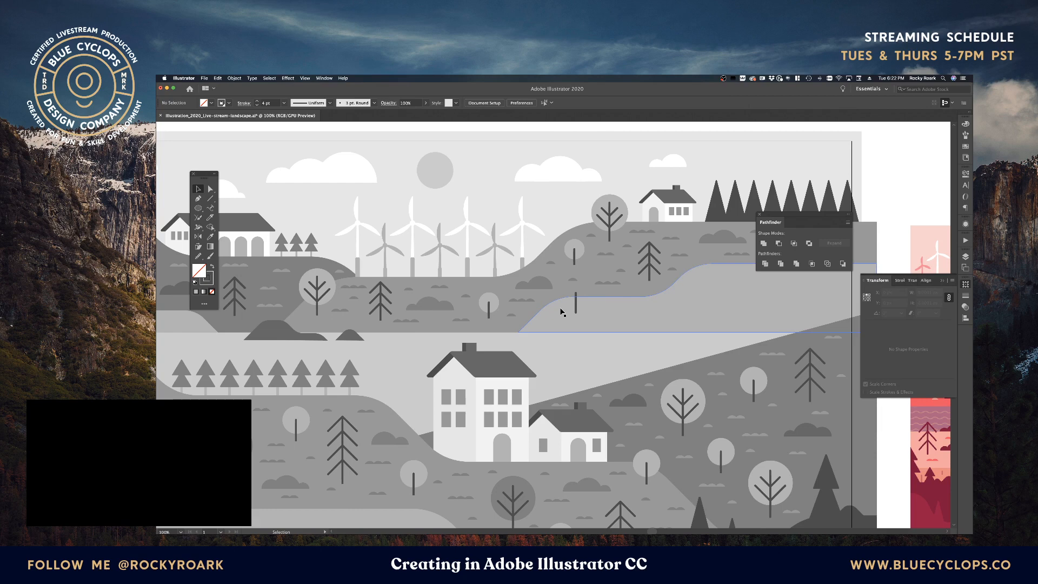
Step: Apply the upper hill's grey to the cliff line and bring up its stroke settings
{"action": "left_click", "coordinate": [576, 304]}
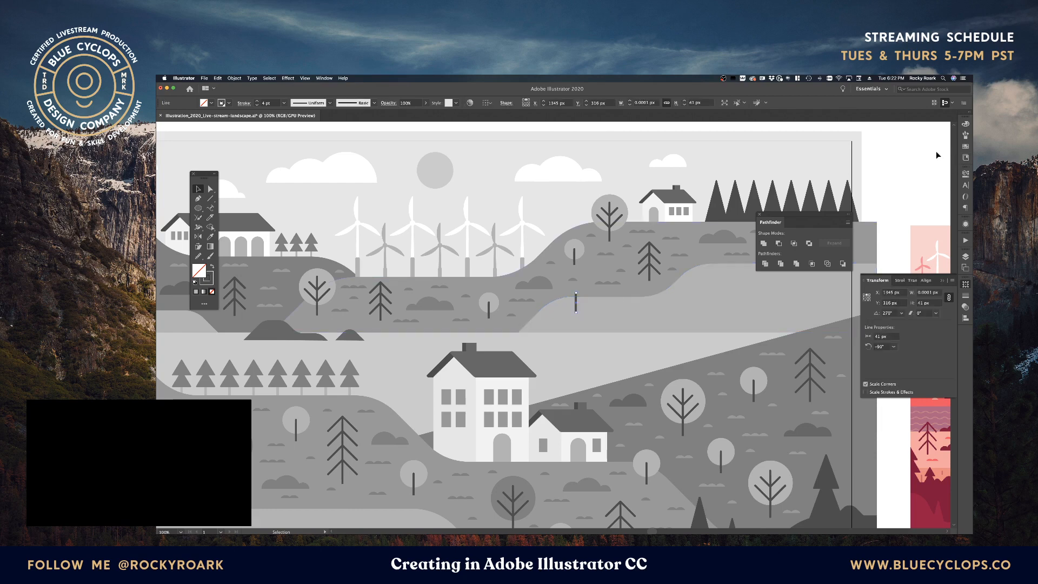
{"action": "key", "text": "i"}
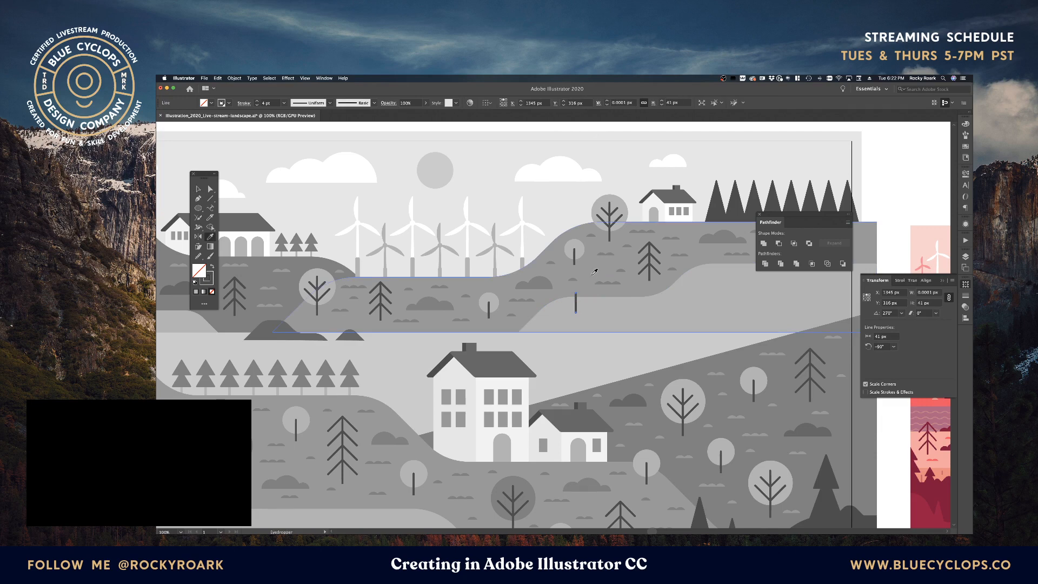
{"action": "left_click", "coordinate": [599, 269]}
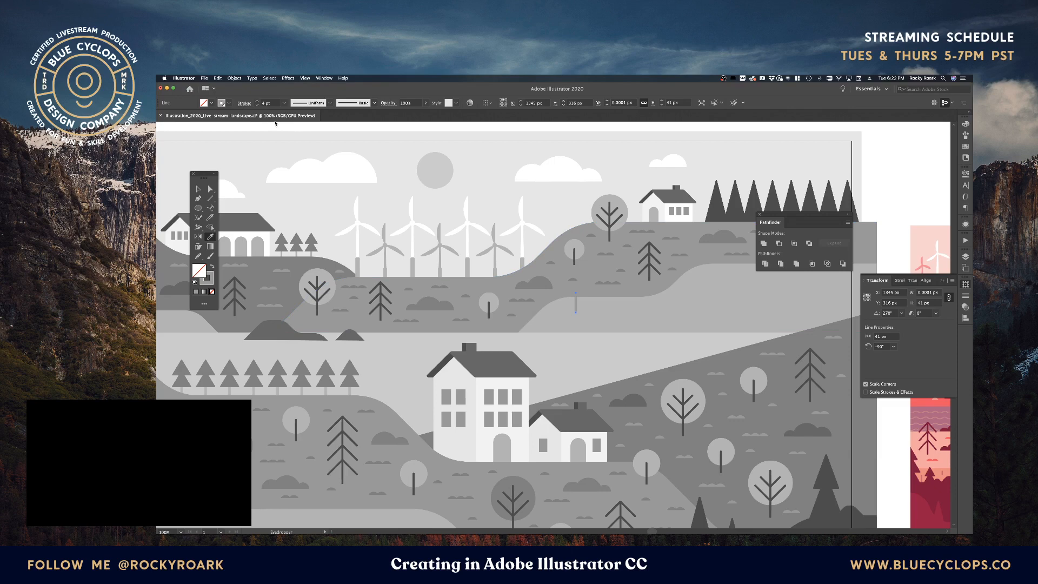
{"action": "left_click", "coordinate": [966, 297]}
{"action": "left_click", "coordinate": [896, 232], "text": "super"}
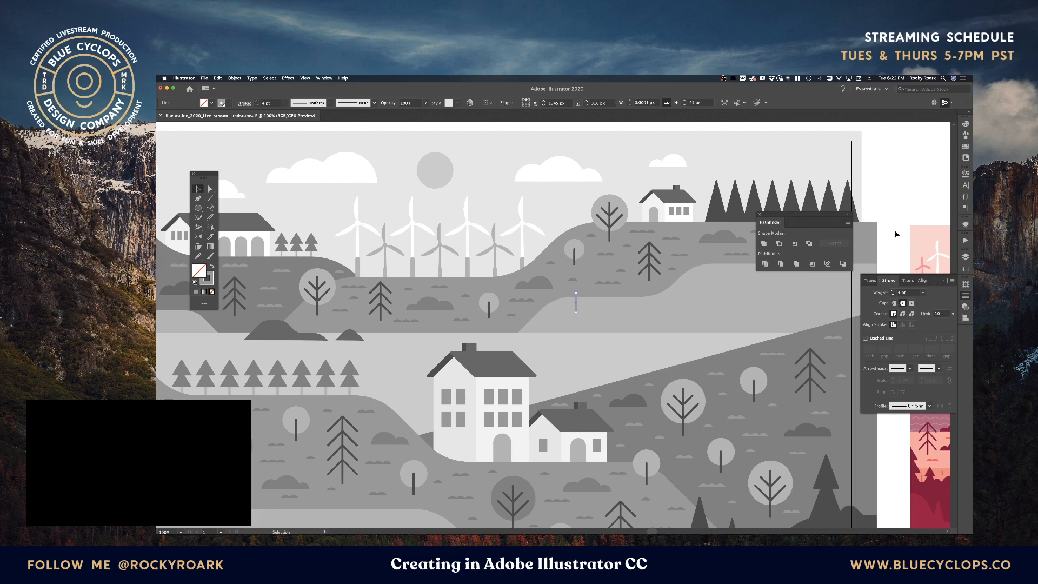
Step: Shift the cliff line slightly down to Y 320 px and recolour its stroke with a medium-grey swatch
{"action": "key", "text": "v"}
{"action": "left_click_drag", "start_coordinate": [577, 306], "coordinate": [577, 308]}
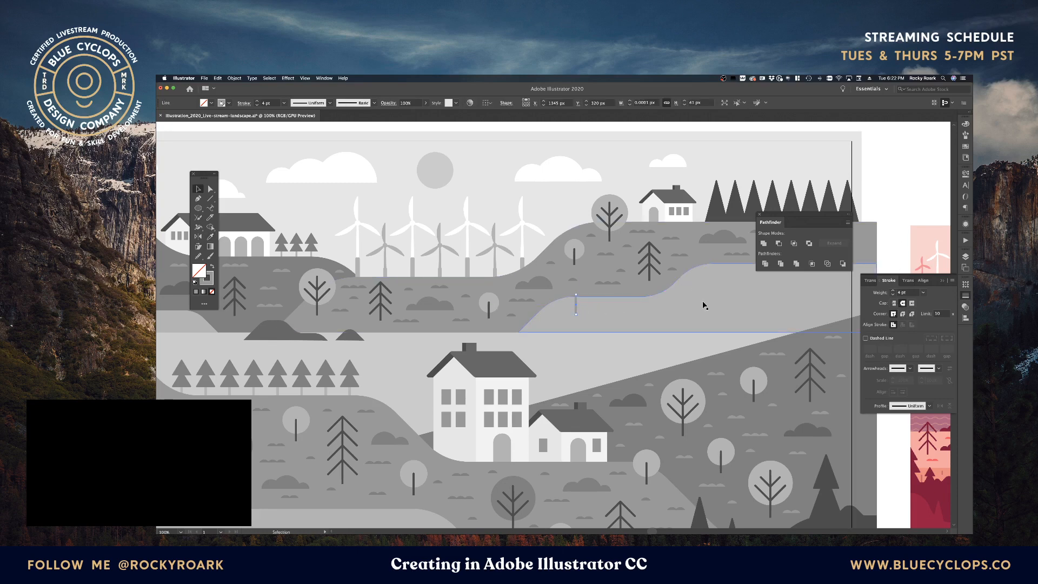
{"action": "left_click", "coordinate": [966, 146]}
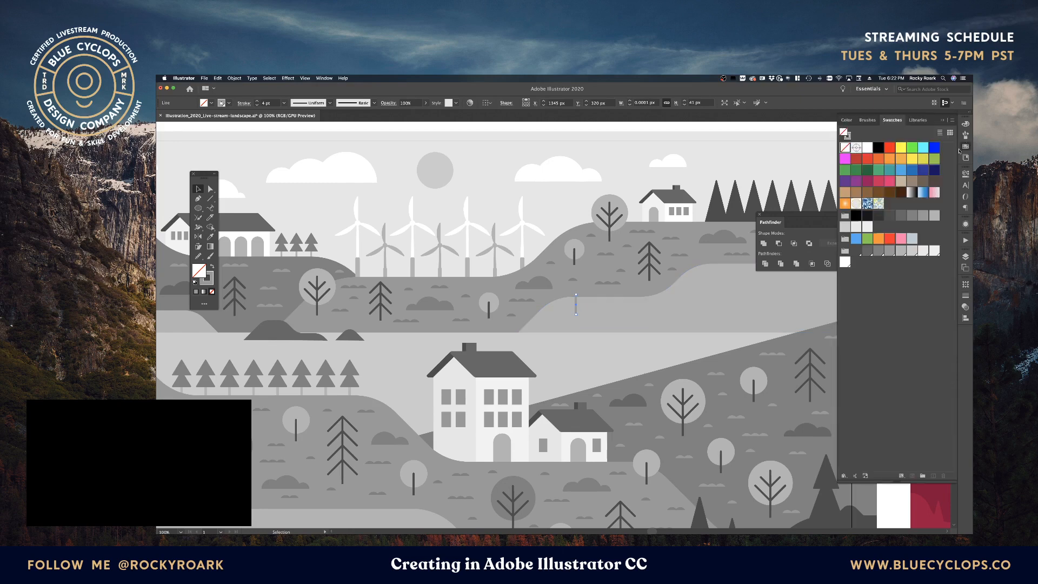
{"action": "left_click", "coordinate": [899, 220]}
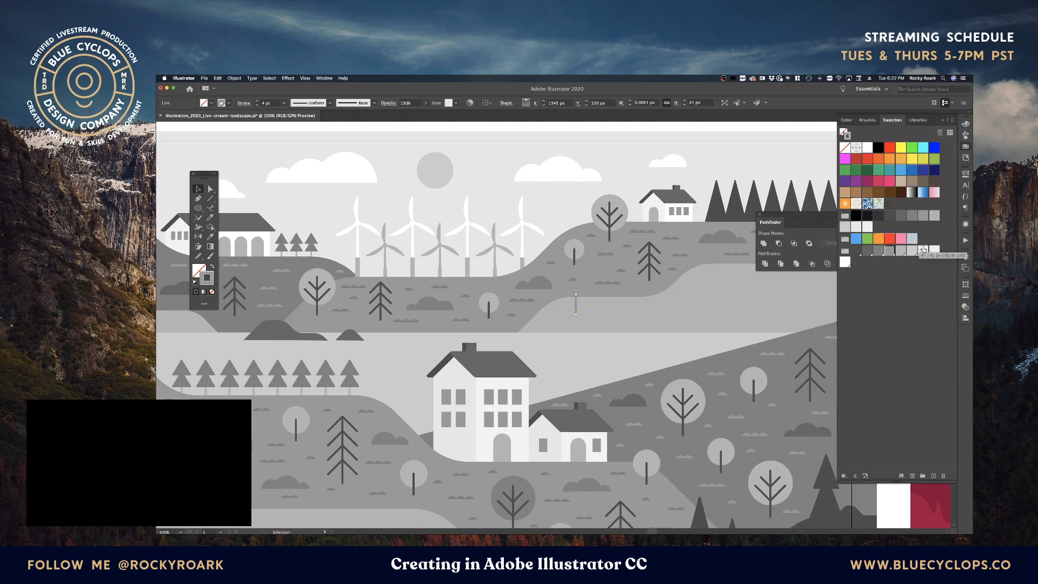
{"action": "left_click", "coordinate": [880, 252]}
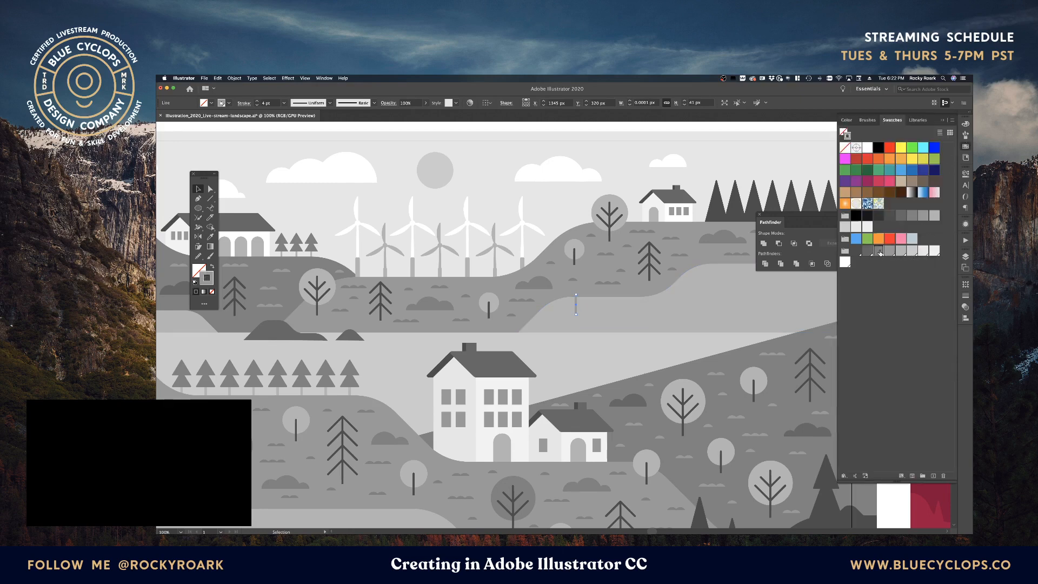
{"action": "left_click", "coordinate": [625, 131]}
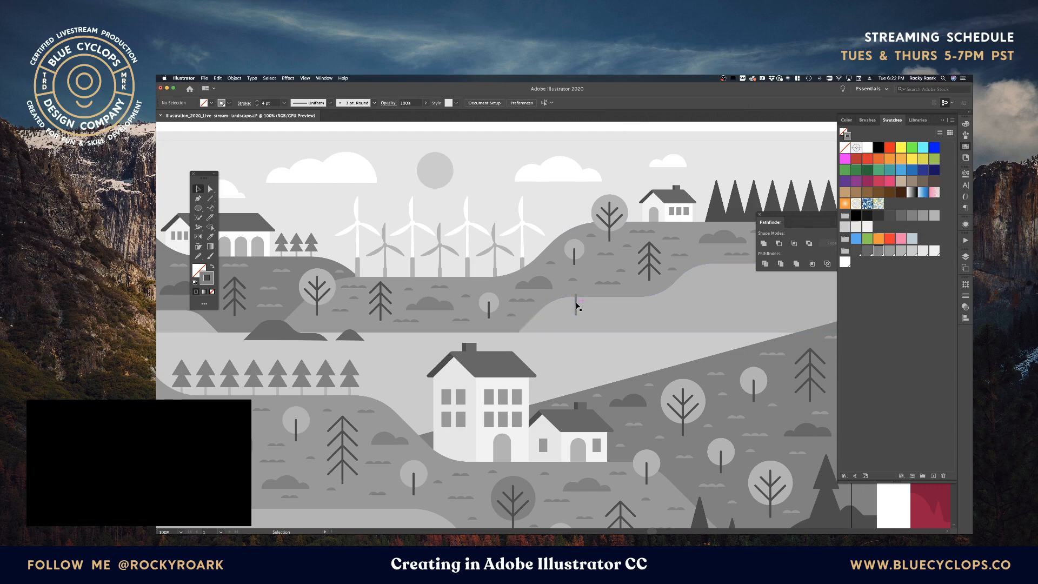
Step: Copy the cliff line into a staggered pair at the cliff's low western tip and another pair along its upper edge
{"action": "left_click_drag", "start_coordinate": [576, 303], "coordinate": [546, 329]}
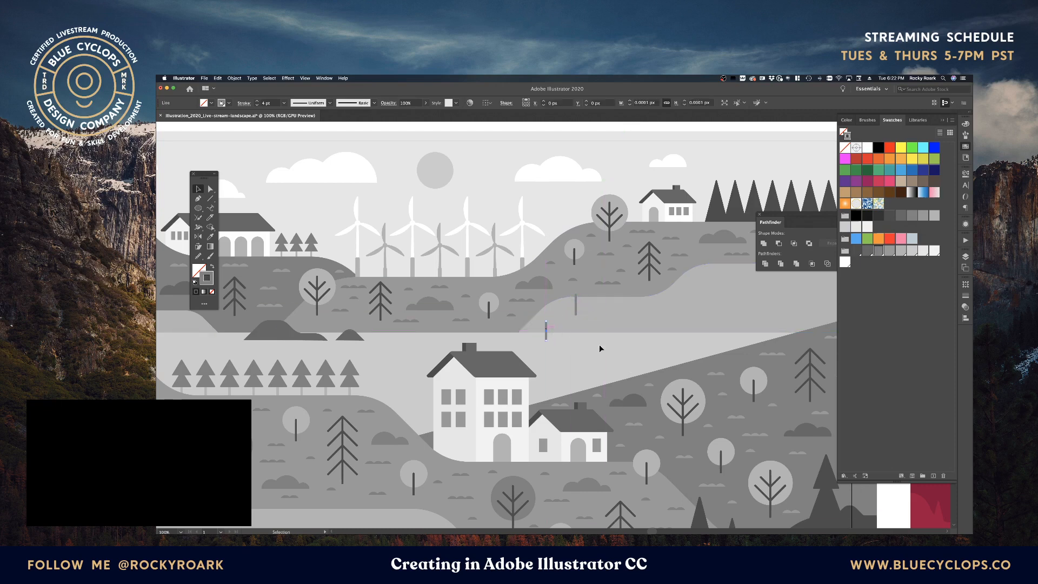
{"action": "left_click_drag", "start_coordinate": [606, 204], "coordinate": [507, 198]}
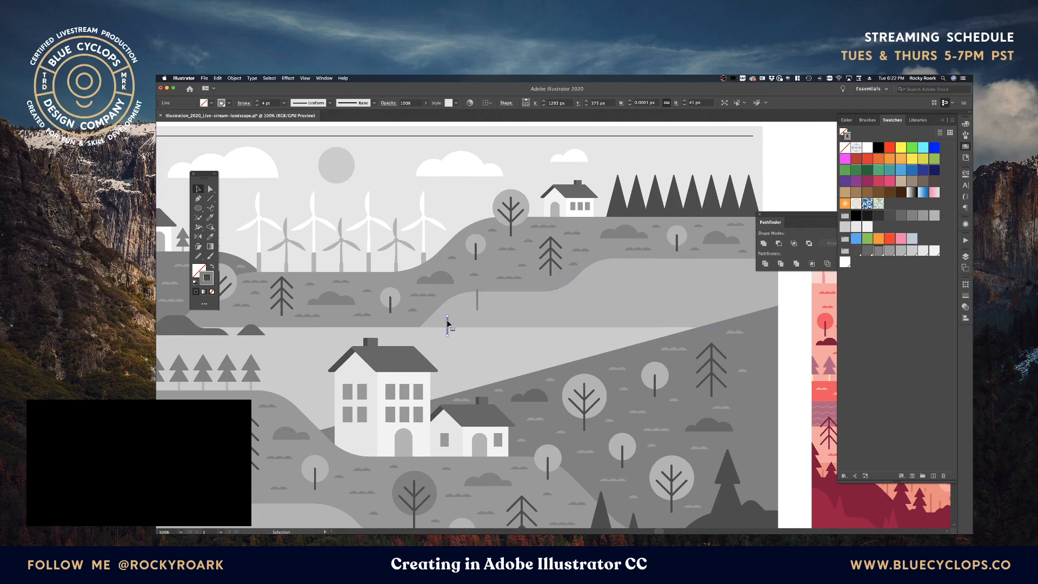
{"action": "left_click_drag", "start_coordinate": [447, 322], "coordinate": [453, 330]}
{"action": "left_click_drag", "start_coordinate": [448, 322], "coordinate": [533, 300]}
{"action": "left_click", "coordinate": [525, 163]}
{"action": "left_click", "coordinate": [521, 359]}
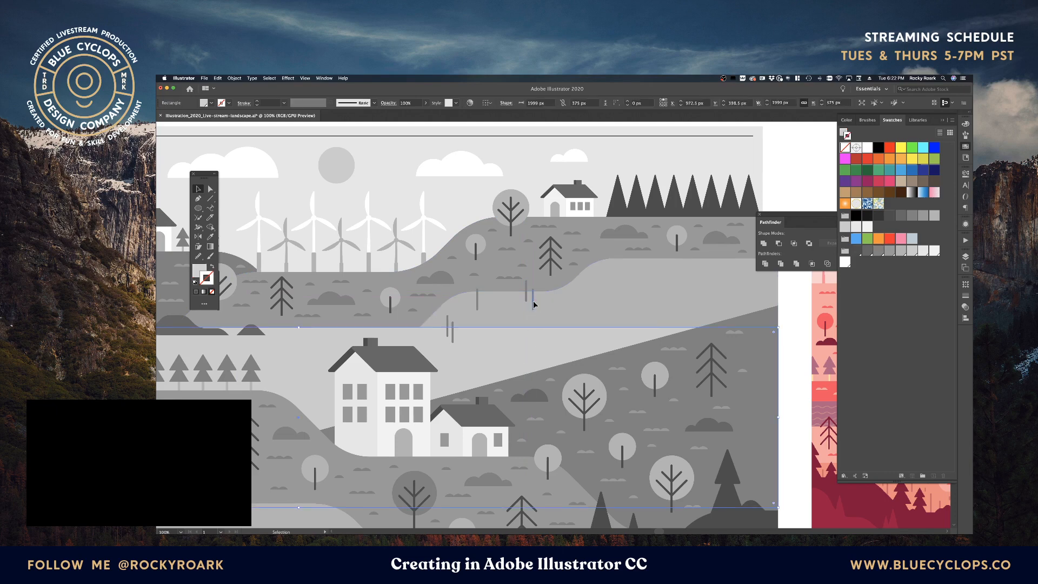
Step: Add a staggered cluster of three line copies near the cliff's base, plus a single copy west of it
{"action": "left_click_drag", "start_coordinate": [533, 304], "coordinate": [552, 323]}
{"action": "left_click", "coordinate": [574, 327]}
{"action": "left_click", "coordinate": [608, 319]}
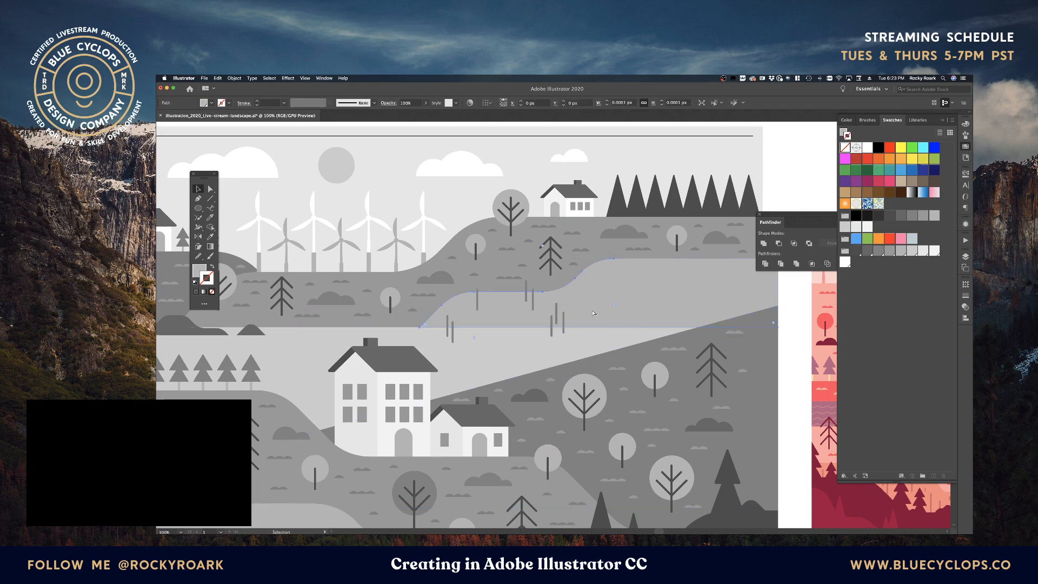
{"action": "left_click", "coordinate": [565, 270]}
{"action": "key", "text": "super+shift+a"}
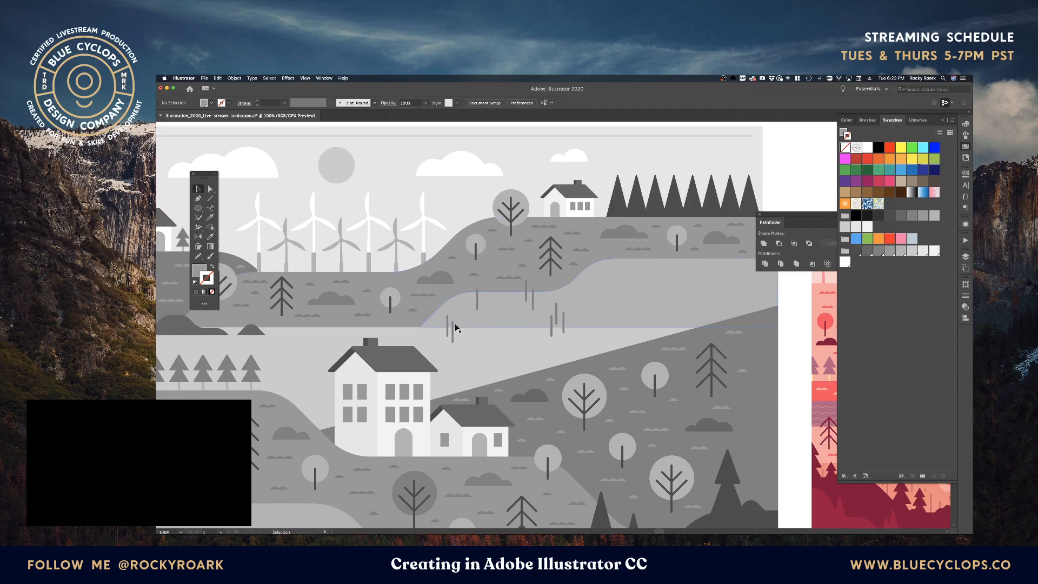
{"action": "left_click_drag", "start_coordinate": [453, 323], "coordinate": [503, 321]}
{"action": "key", "text": "super+shift+a"}
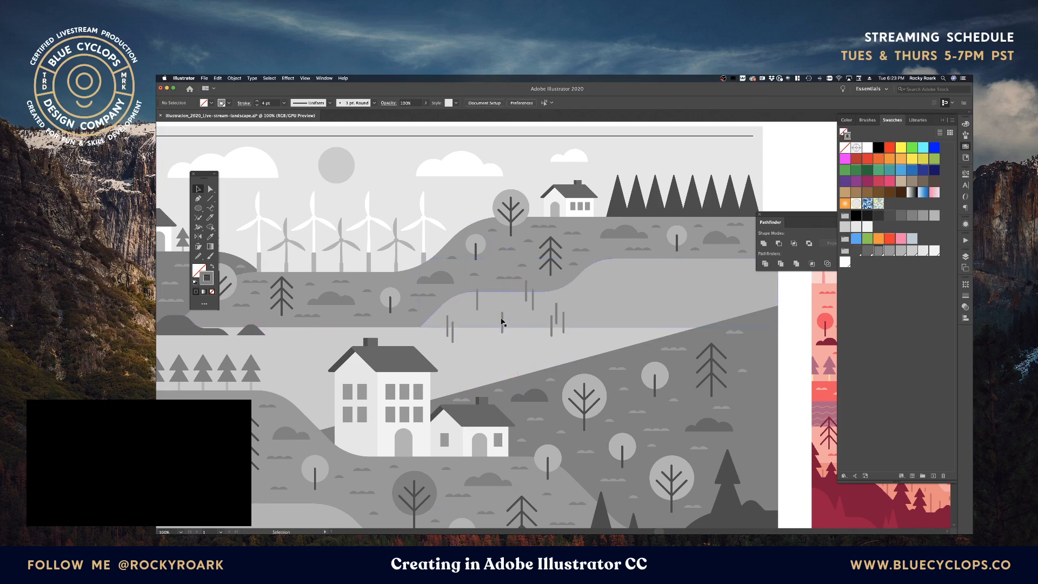
Step: Copy more lines across the middle of the cliff: a pair at the raised upper edge, one mid-face and a pair near the base
{"action": "left_click", "coordinate": [617, 265]}
{"action": "left_click", "coordinate": [788, 287]}
{"action": "left_click_drag", "start_coordinate": [619, 270], "coordinate": [644, 307]}
{"action": "left_click", "coordinate": [614, 300]}
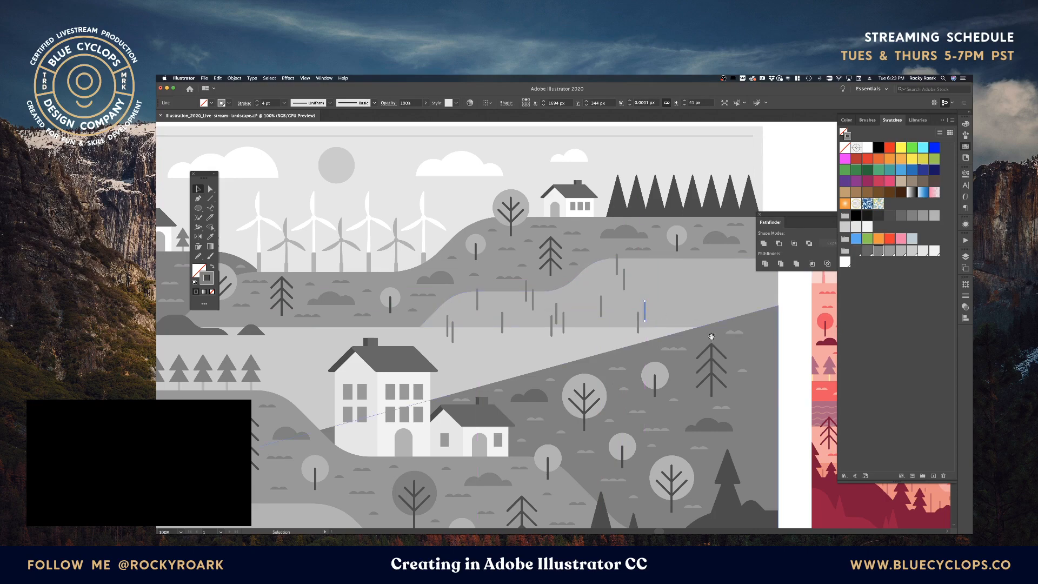
Step: Spread further line copies over the cliff's eastern part, with a group at the upper edge and others above the dark slope
{"action": "left_click_drag", "start_coordinate": [712, 336], "coordinate": [540, 307]}
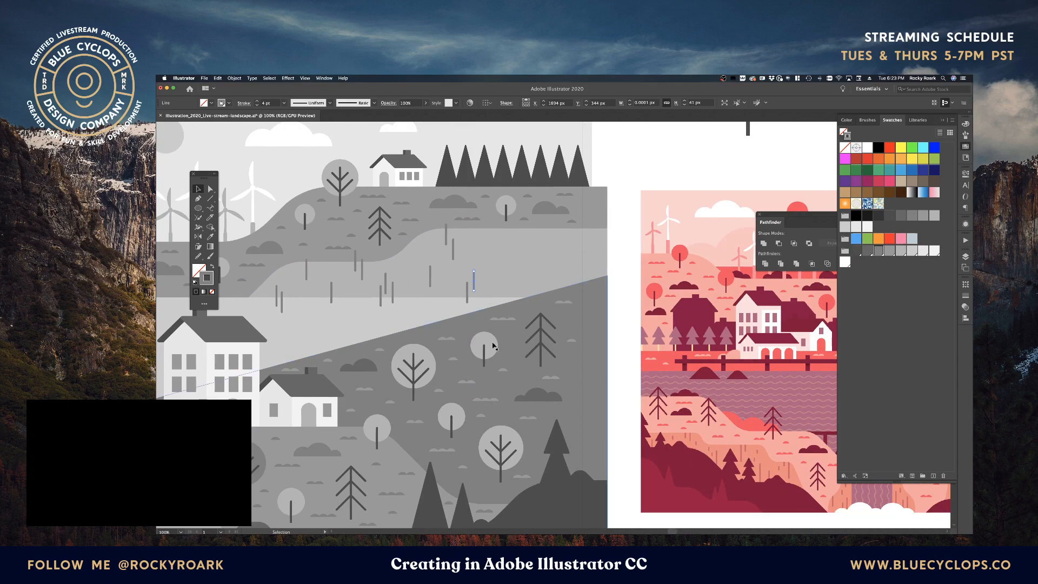
{"action": "left_click_drag", "start_coordinate": [474, 274], "coordinate": [516, 251]}
{"action": "left_click", "coordinate": [627, 192]}
{"action": "key", "text": "shift+super+a"}
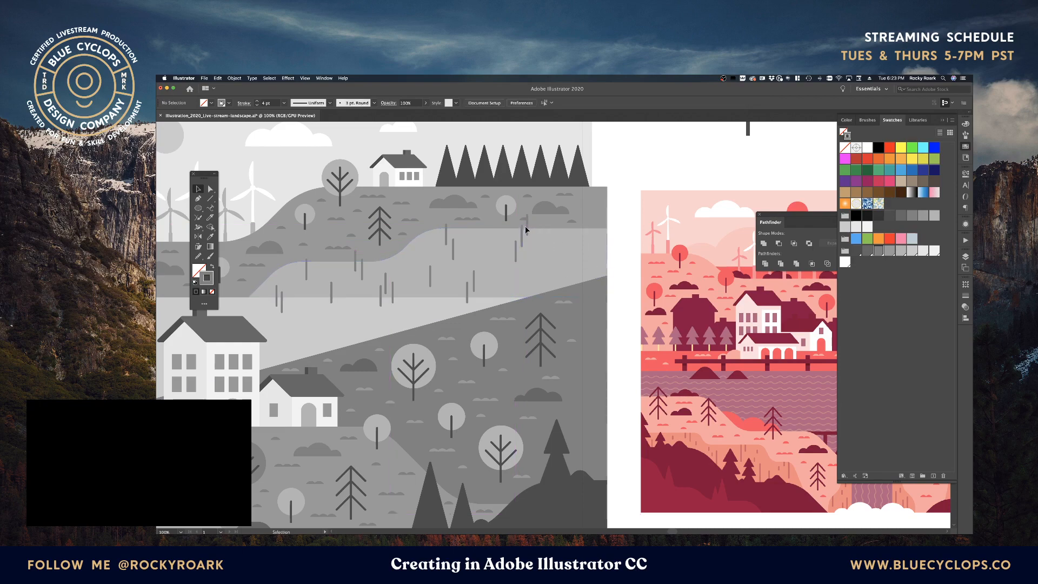
{"action": "left_click_drag", "start_coordinate": [527, 231], "coordinate": [504, 279]}
{"action": "left_click", "coordinate": [613, 197]}
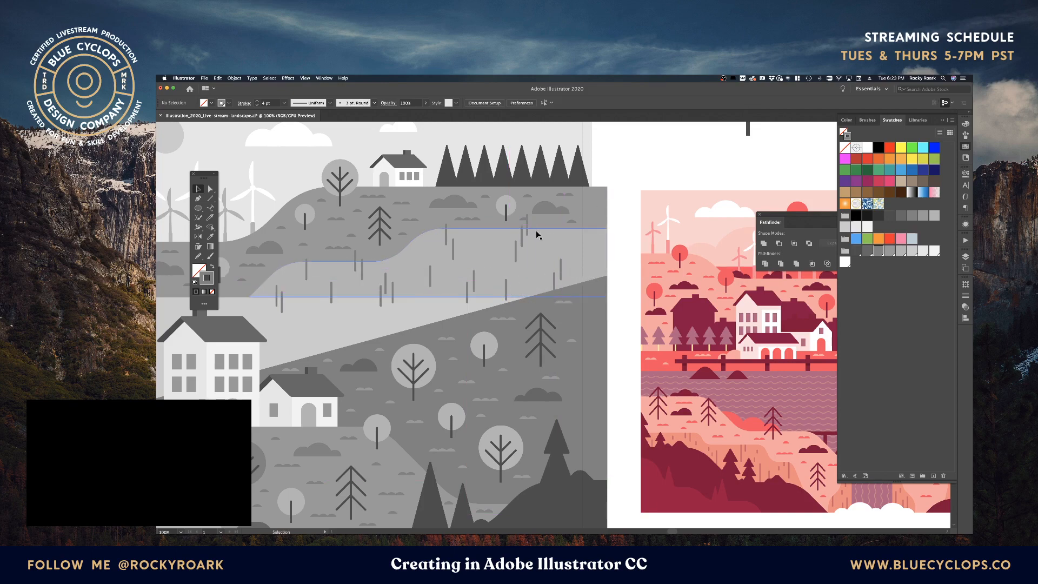
Step: Vary the cliff lines' lengths by extending two downward at the base and one upward at the upper edge, and shortening an eastern one
{"action": "key", "text": "a"}
{"action": "left_click_drag", "start_coordinate": [474, 292], "coordinate": [475, 303]}
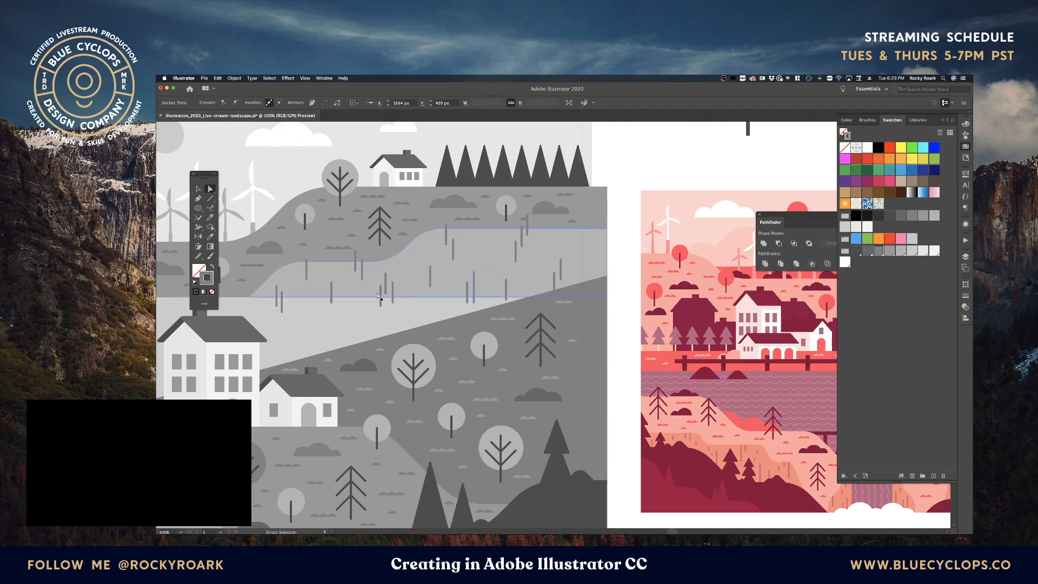
{"action": "left_click_drag", "start_coordinate": [386, 294], "coordinate": [386, 302]}
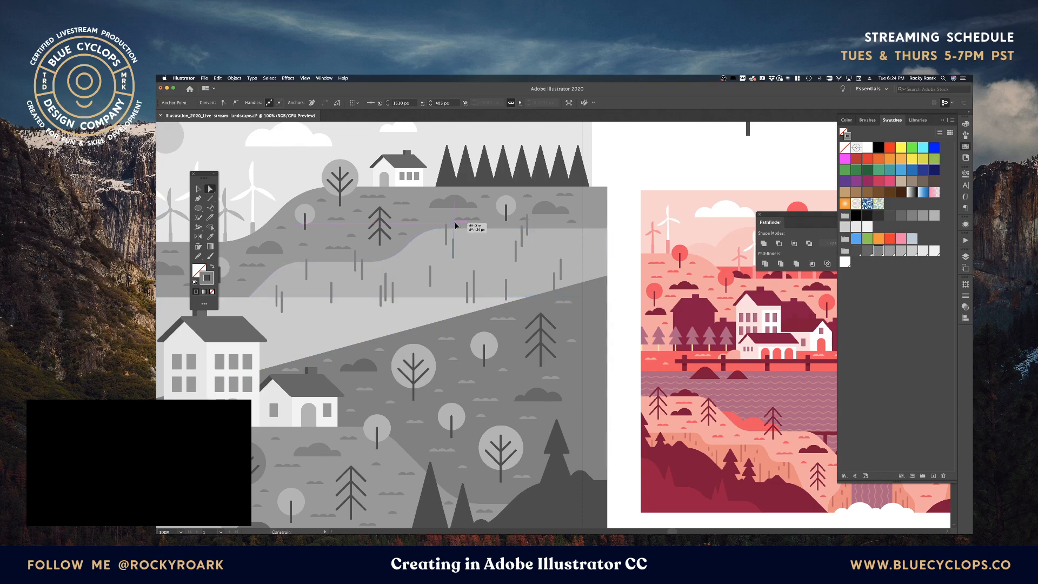
{"action": "left_click_drag", "start_coordinate": [454, 238], "coordinate": [453, 220]}
{"action": "left_click_drag", "start_coordinate": [527, 215], "coordinate": [527, 226]}
{"action": "left_click", "coordinate": [604, 192]}
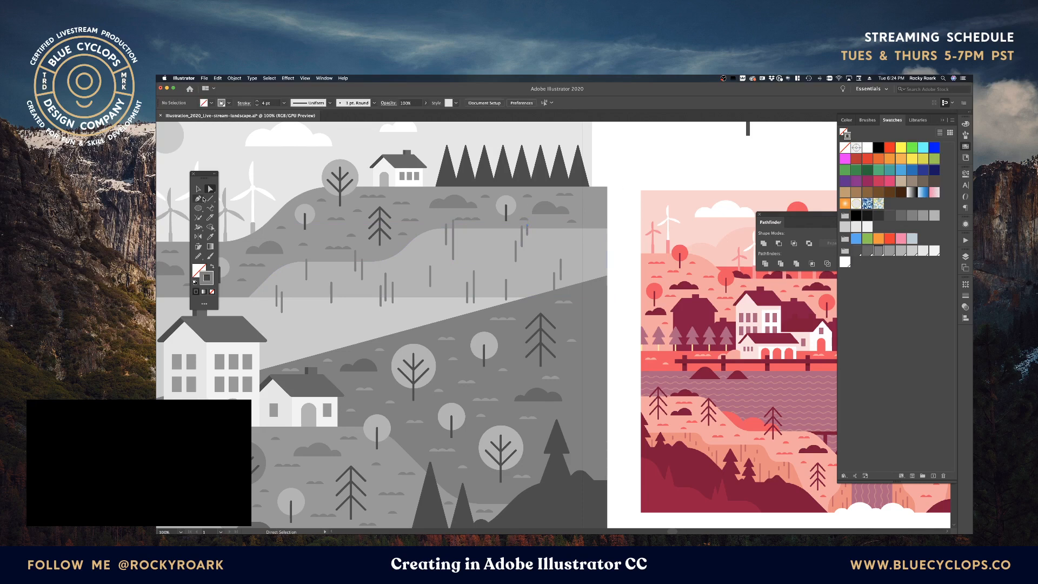
Step: Draw a short vertical dash about 6 px long below an eastern cliff line and copy it above the easternmost line
{"action": "left_click", "coordinate": [211, 198]}
{"action": "left_click_drag", "start_coordinate": [522, 250], "coordinate": [560, 253]}
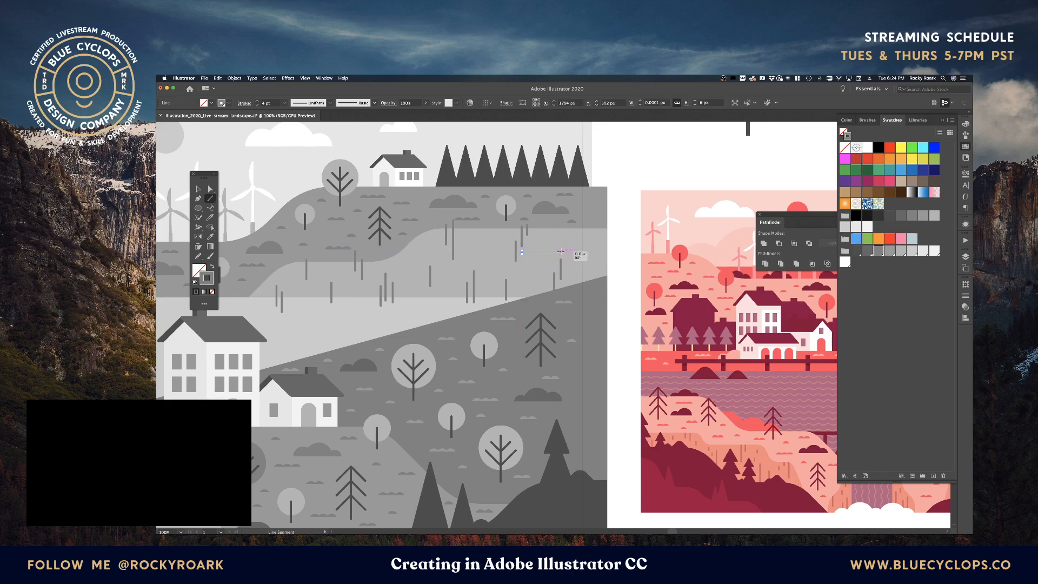
{"action": "key", "text": "v"}
{"action": "left_click", "coordinate": [622, 273]}
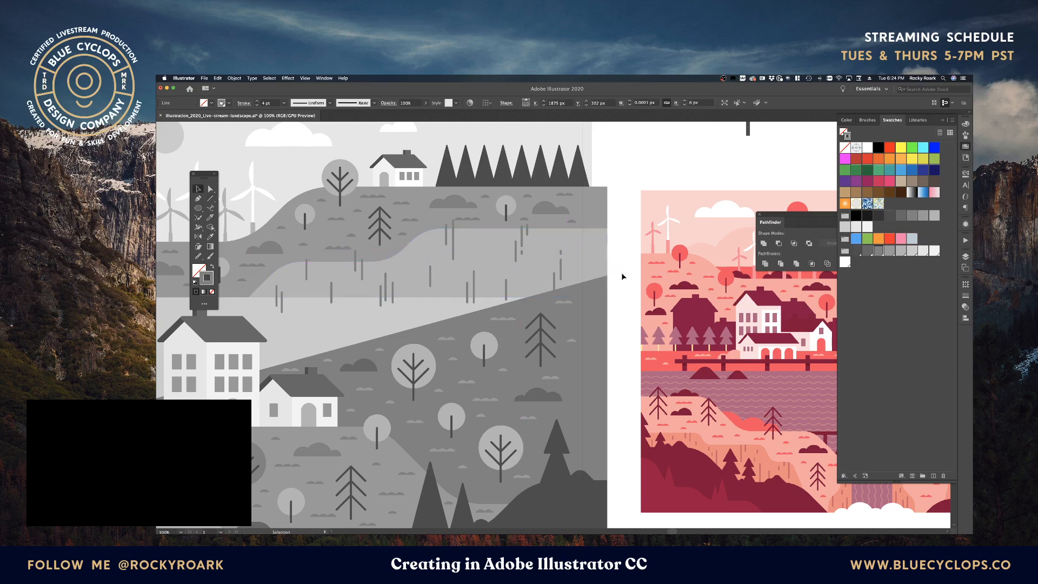
Step: Copy the short dash to just below the line pair at the middle of the cliff's upper edge
{"action": "left_click_drag", "start_coordinate": [561, 254], "coordinate": [446, 254]}
{"action": "left_click", "coordinate": [614, 264]}
{"action": "left_click", "coordinate": [611, 271]}
{"action": "left_click", "coordinate": [445, 255]}
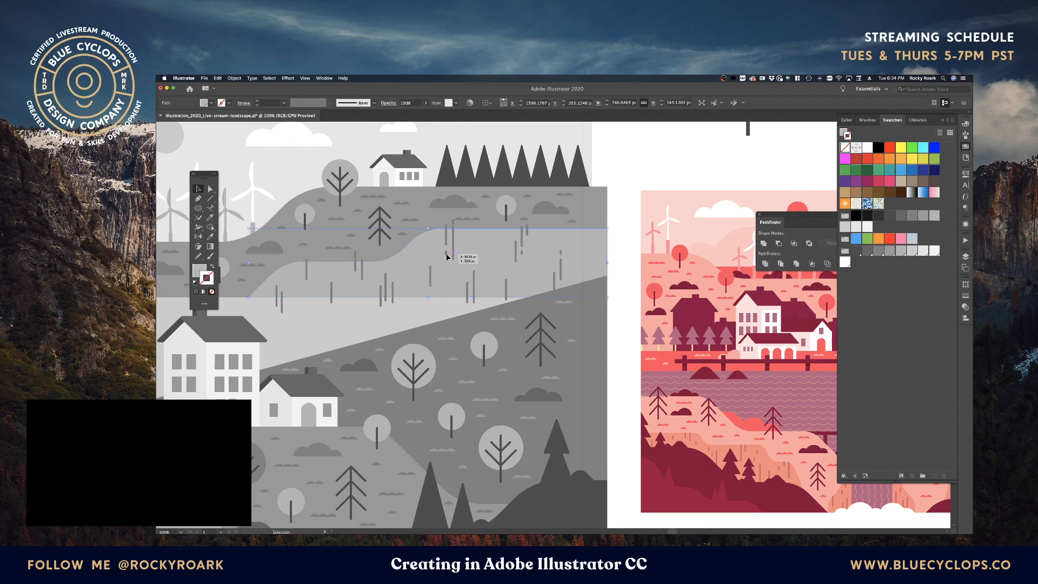
{"action": "left_click", "coordinate": [446, 253]}
{"action": "left_click", "coordinate": [613, 265]}
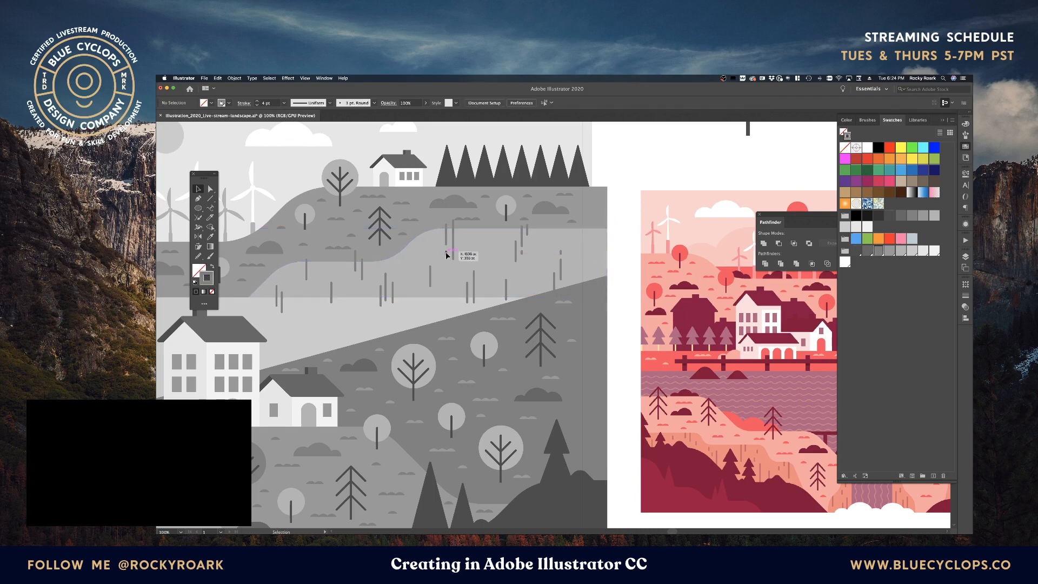
Step: Copy the short dash above the western line pair, below the line at the cliff's lower middle, and east of the upper-edge line pair
{"action": "left_click_drag", "start_coordinate": [447, 252], "coordinate": [282, 285]}
{"action": "left_click", "coordinate": [621, 283]}
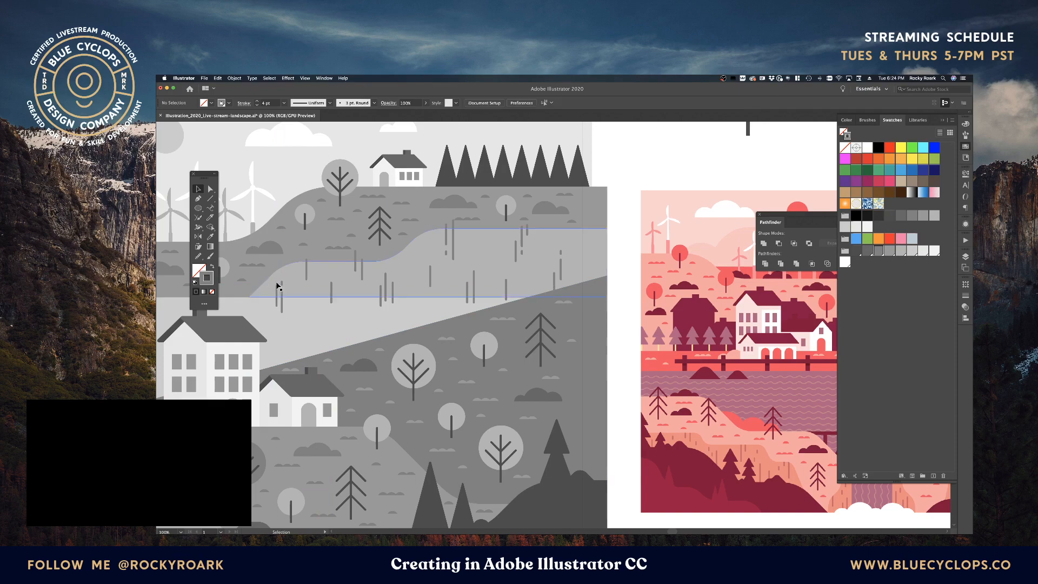
{"action": "left_click_drag", "start_coordinate": [281, 286], "coordinate": [431, 296]}
{"action": "left_click", "coordinate": [431, 292]}
{"action": "left_click", "coordinate": [629, 340]}
{"action": "left_click", "coordinate": [488, 246]}
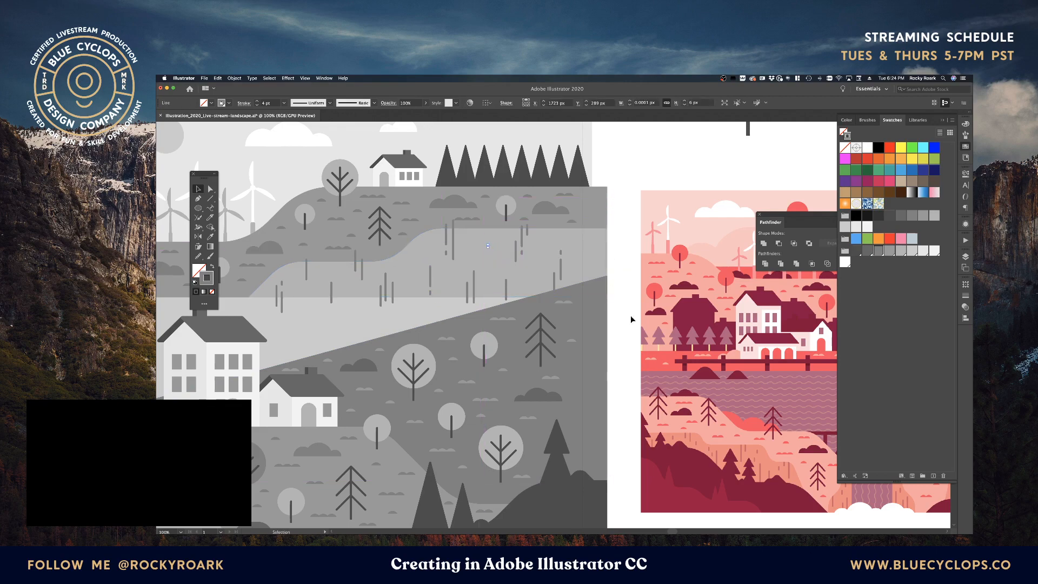
Step: Copy more short dashes into the gaps between the lines across the cliff's western, middle and eastern parts
{"action": "left_click", "coordinate": [631, 319]}
{"action": "left_click_drag", "start_coordinate": [488, 246], "coordinate": [338, 275]}
{"action": "left_click", "coordinate": [630, 330]}
{"action": "key", "text": "super+shift+a"}
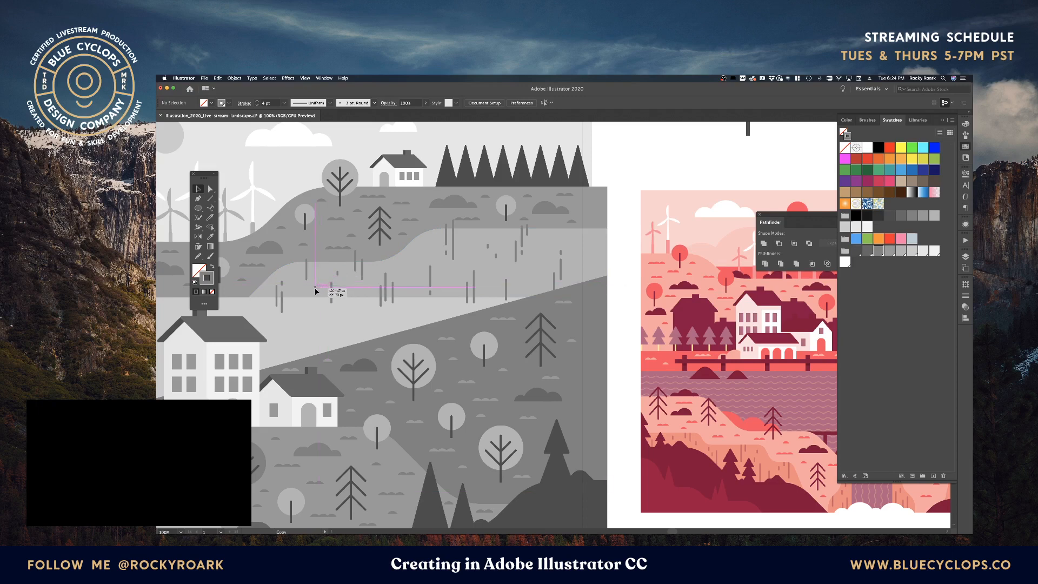
{"action": "left_click", "coordinate": [315, 287]}
{"action": "left_click", "coordinate": [623, 274]}
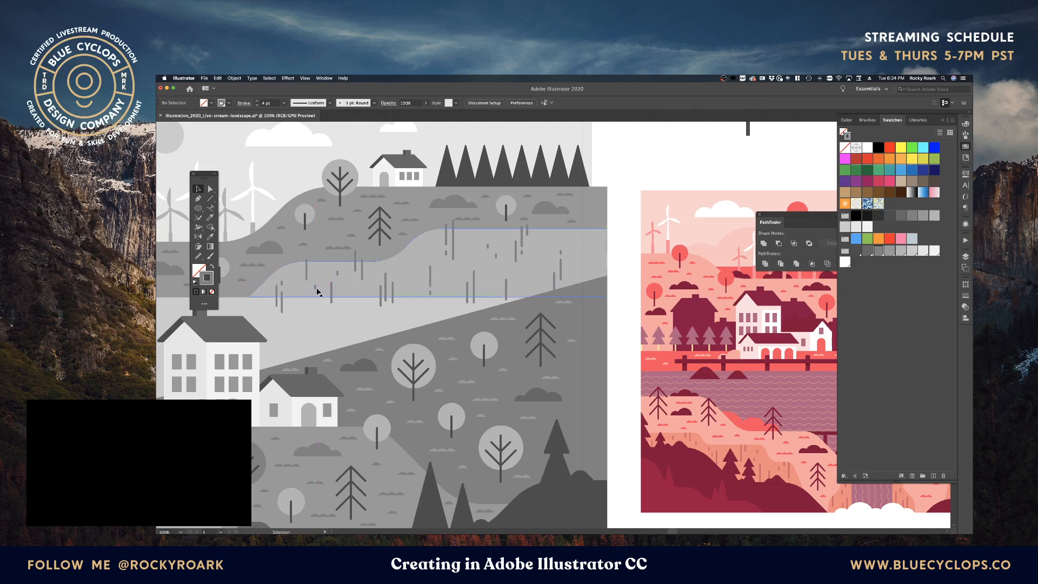
{"action": "left_click_drag", "start_coordinate": [410, 261], "coordinate": [538, 264]}
{"action": "left_click", "coordinate": [615, 329]}
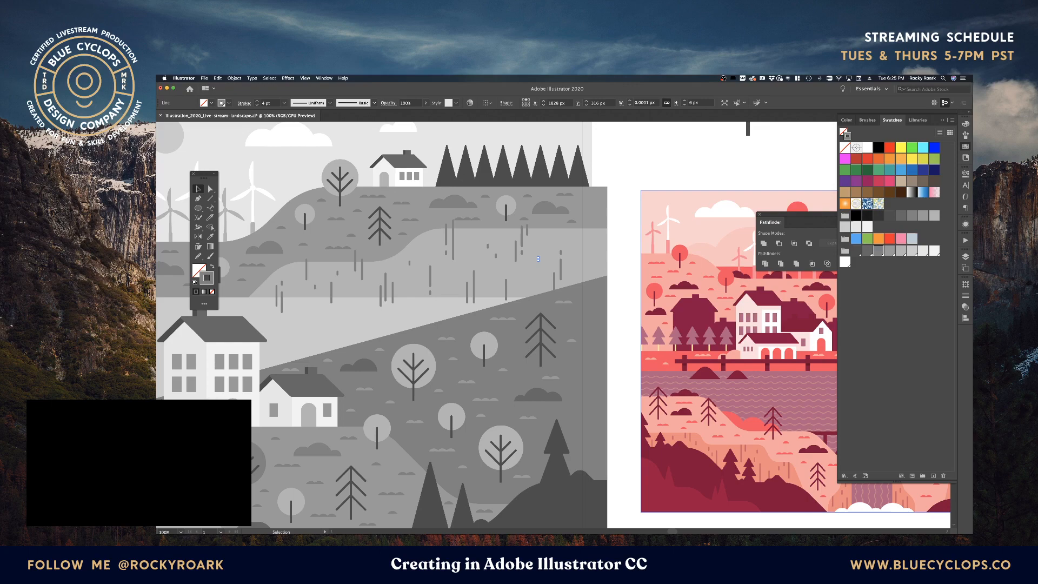
{"action": "key", "text": "super+Tab"}
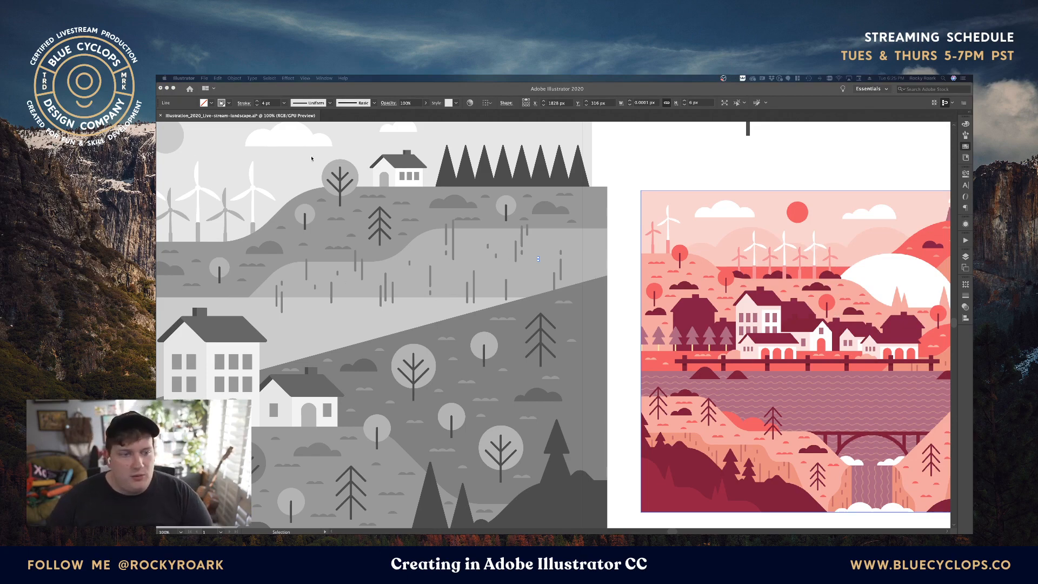
{"action": "key", "text": "Tab"}
Step: Lower the newest eastern dash slightly and copy it near the cliff's upper edge at the far eastern end
{"action": "left_click", "coordinate": [539, 260]}
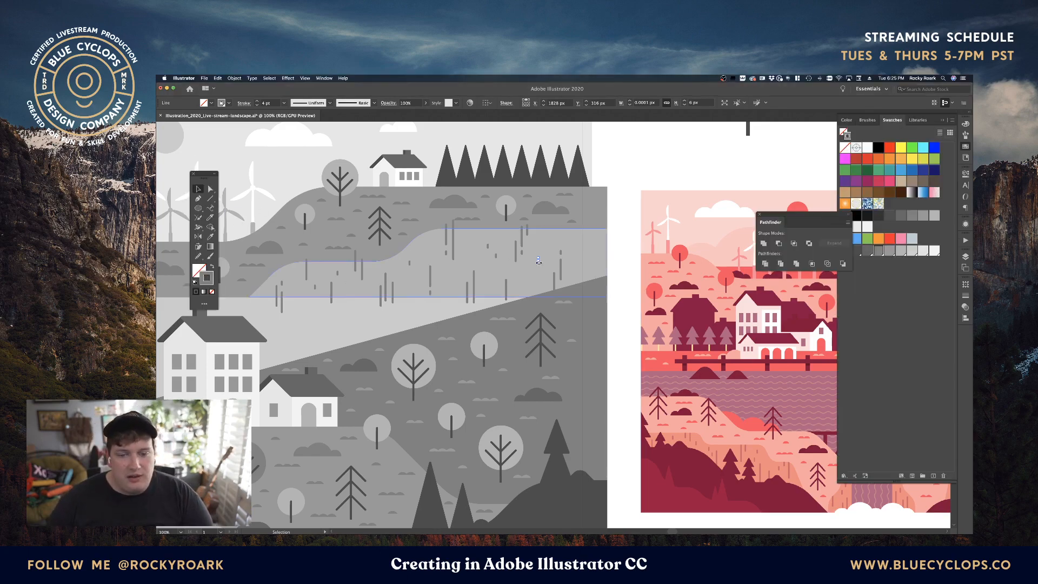
{"action": "left_click", "coordinate": [618, 274]}
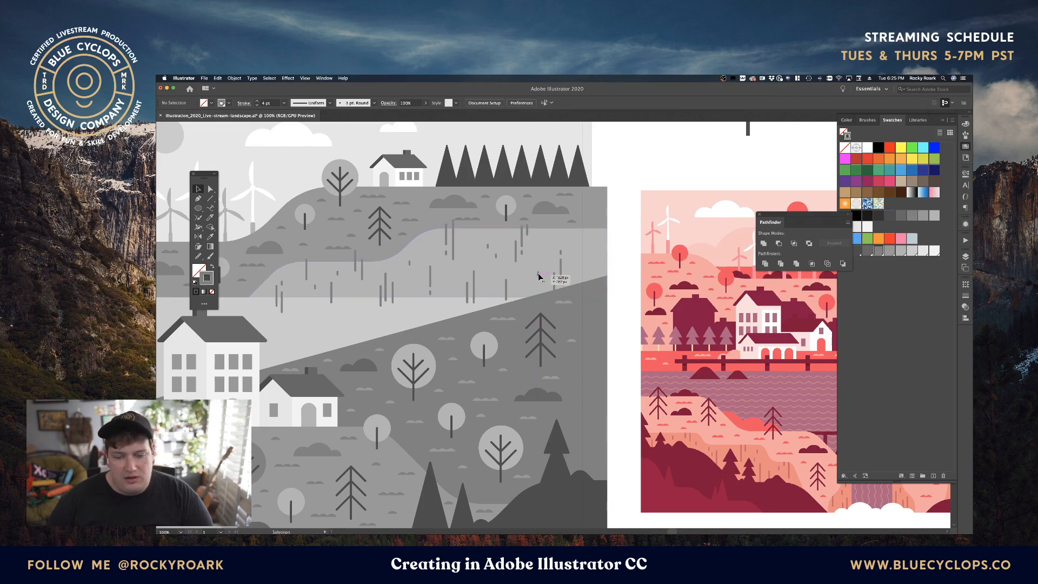
{"action": "left_click", "coordinate": [574, 236]}
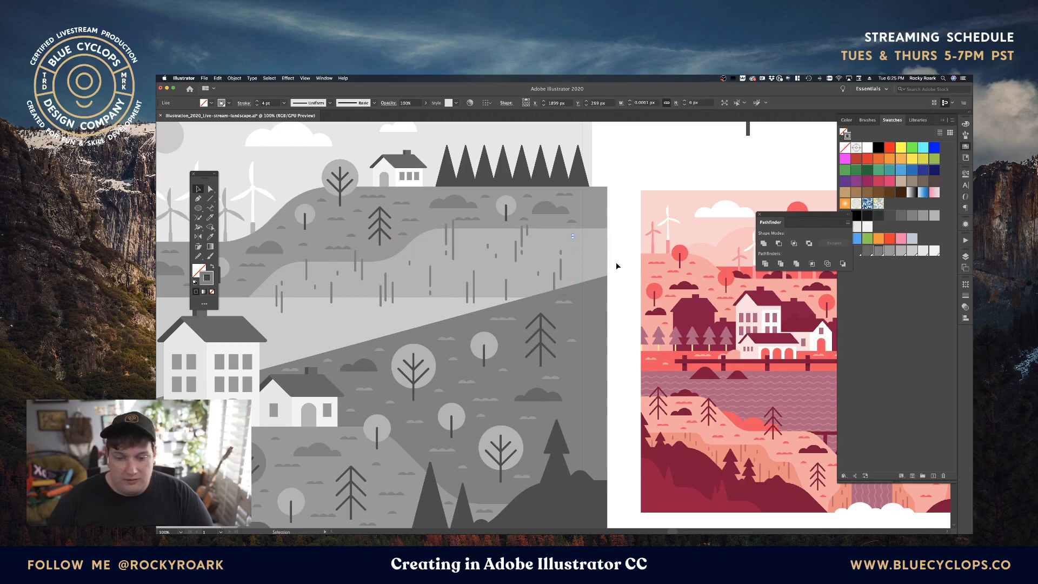
{"action": "left_click_drag", "start_coordinate": [573, 237], "coordinate": [617, 292]}
{"action": "left_click", "coordinate": [623, 339]}
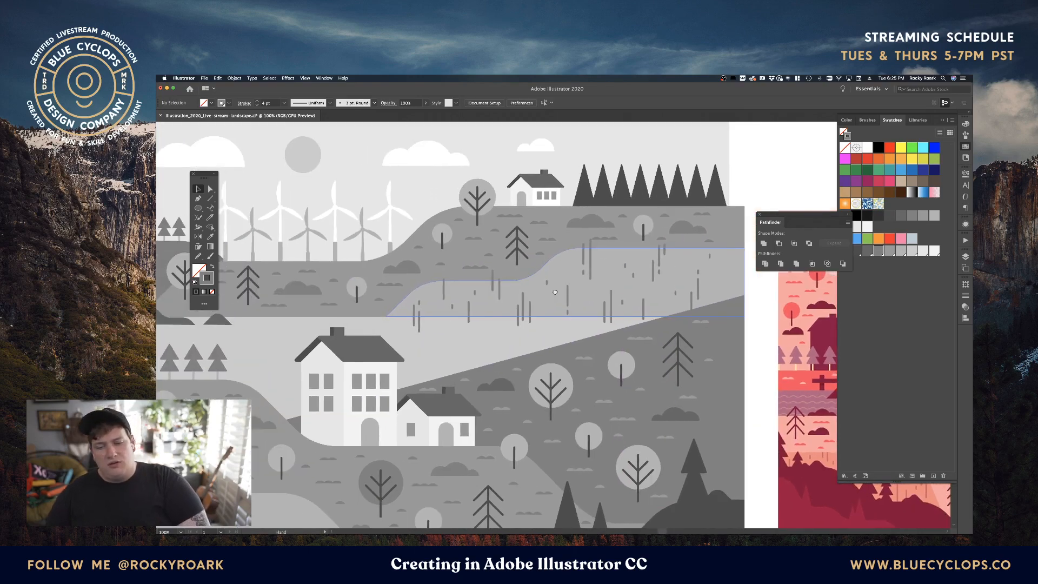
Step: Select all the cliff lines and dashes by their shared stroke color and group them
{"action": "left_click", "coordinate": [691, 303]}
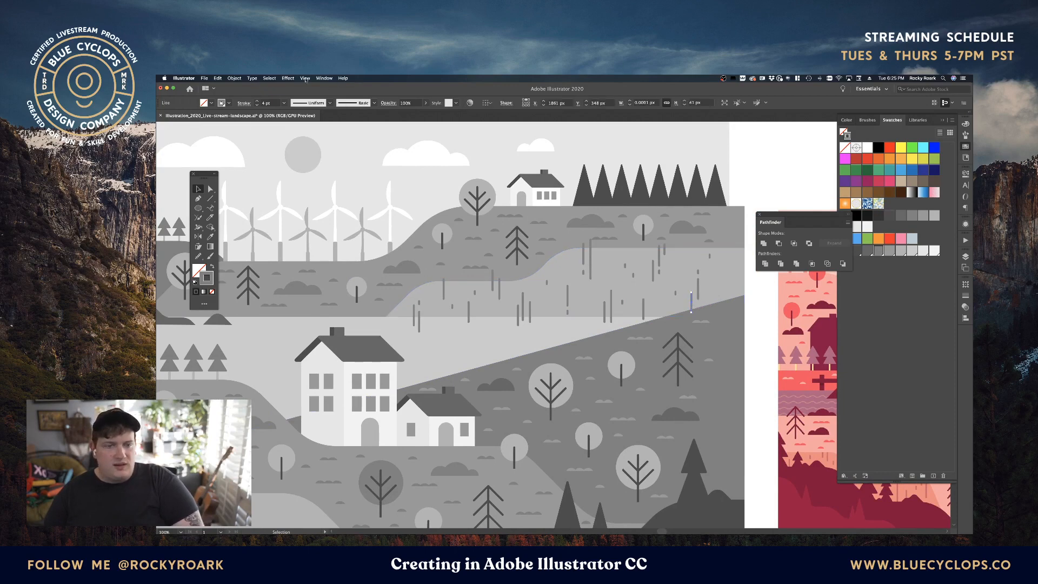
{"action": "left_click", "coordinate": [271, 79]}
{"action": "mouse_move", "coordinate": [303, 136]}
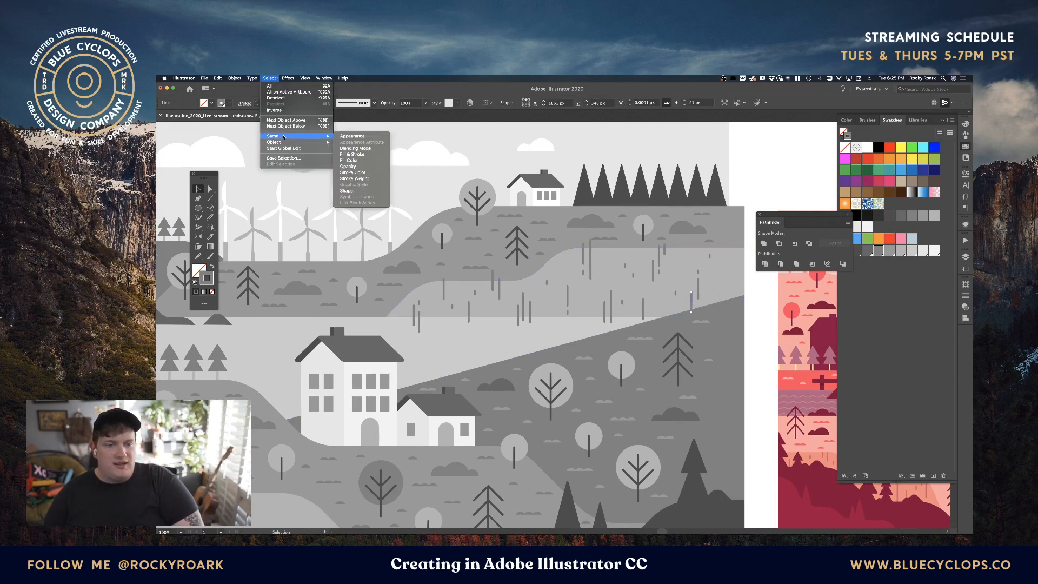
{"action": "left_click", "coordinate": [369, 172]}
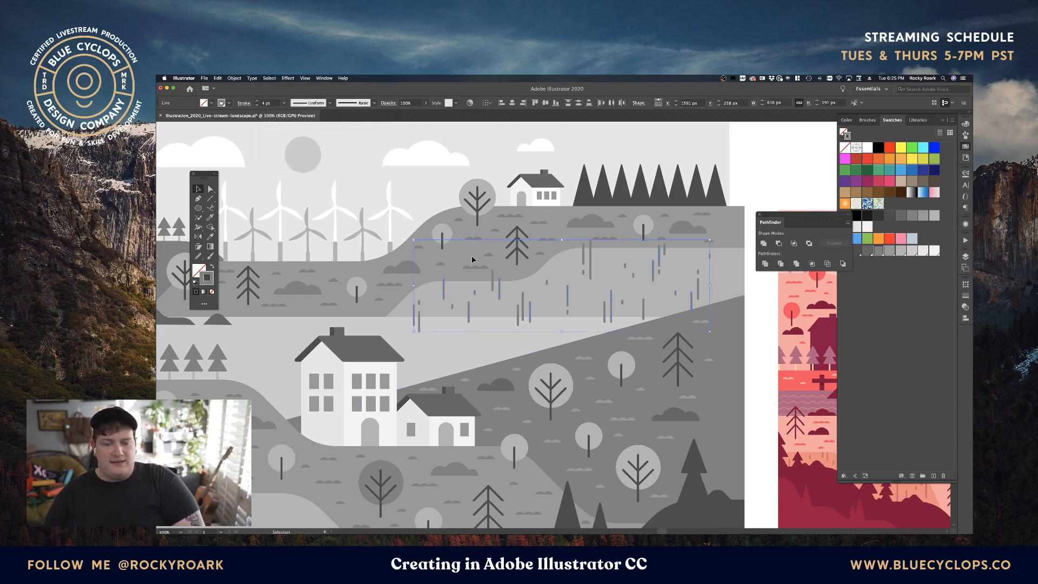
{"action": "key", "text": "a"}
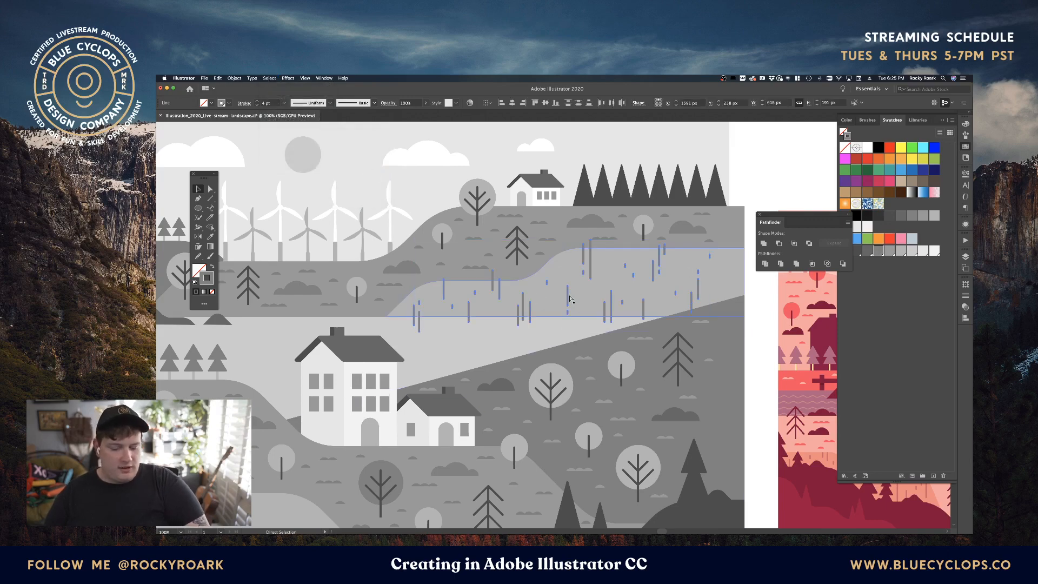
{"action": "key", "text": "v"}
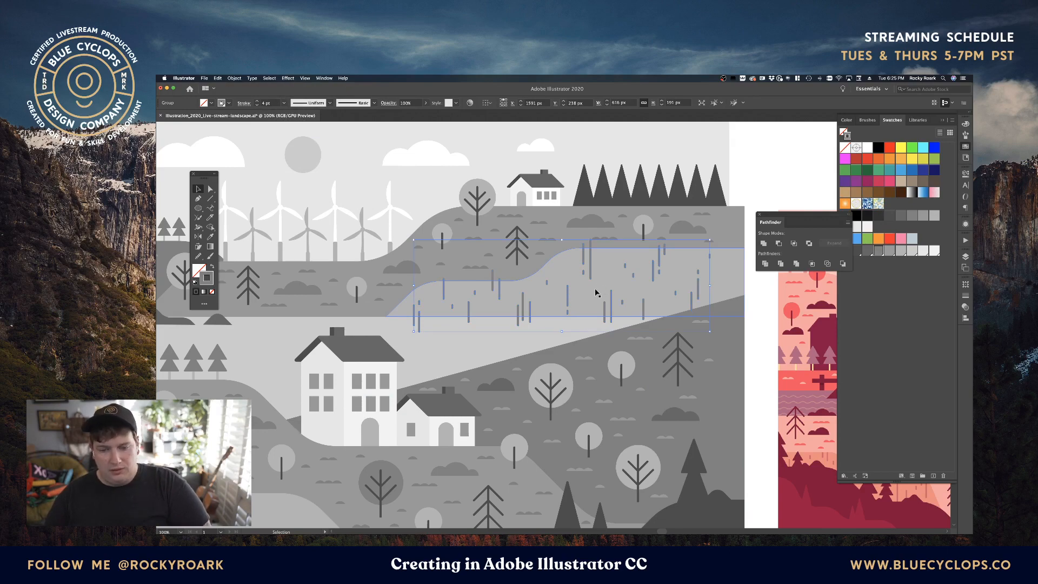
Step: Place a copy of the cliff shape in front of the line group and make a clipping mask from the two
{"action": "left_click", "coordinate": [595, 295]}
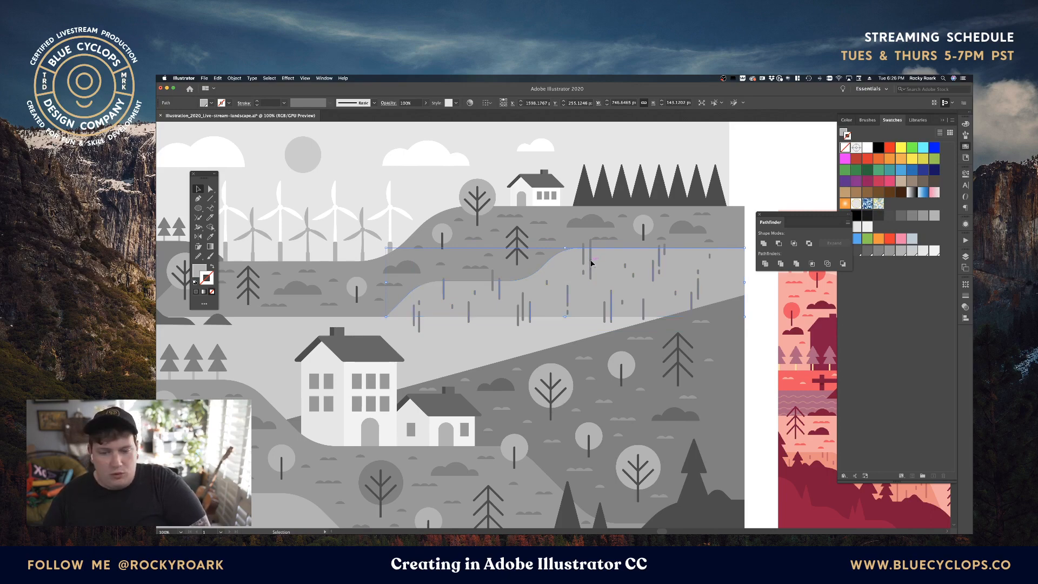
{"action": "key", "text": "ctrl+shift+bracketright"}
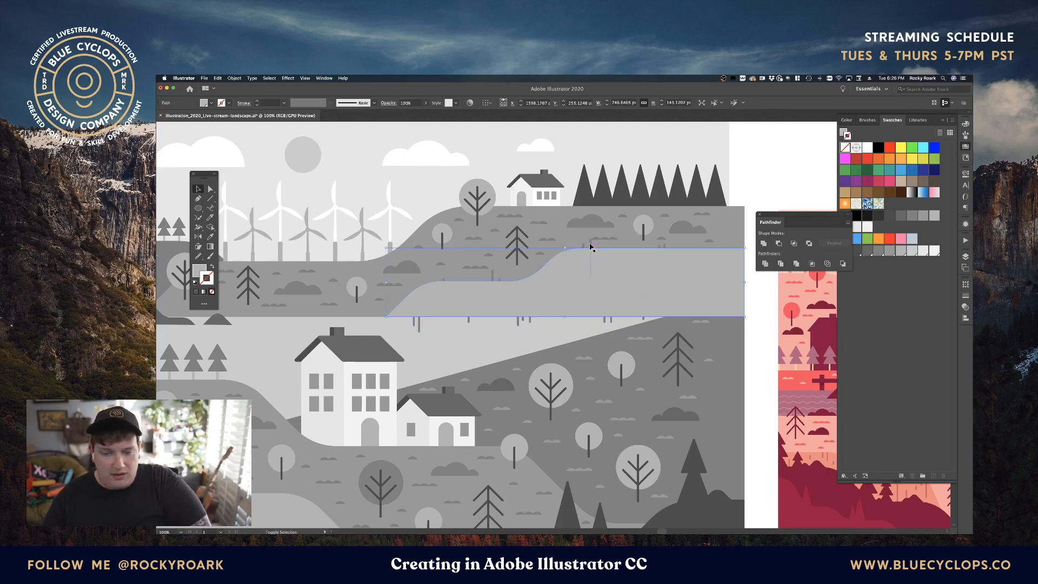
{"action": "left_click", "coordinate": [590, 247], "text": "shift"}
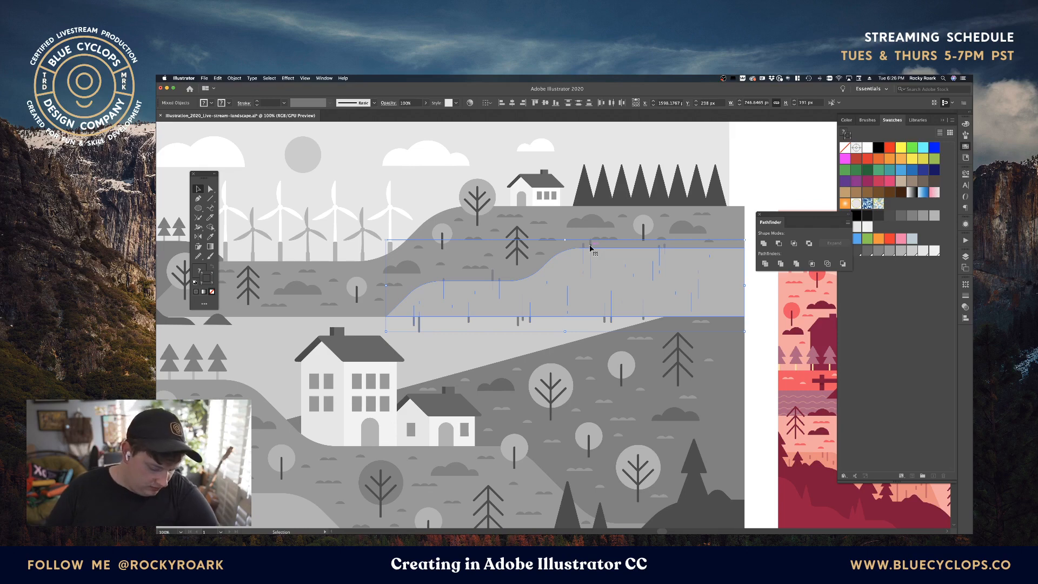
{"action": "key", "text": "ctrl+7"}
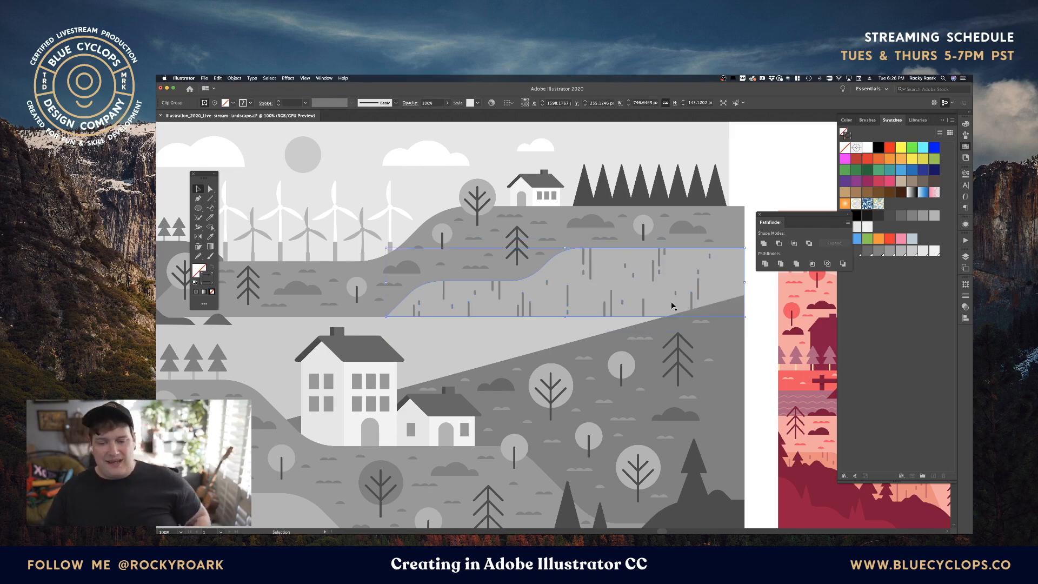
{"action": "left_click", "coordinate": [759, 344]}
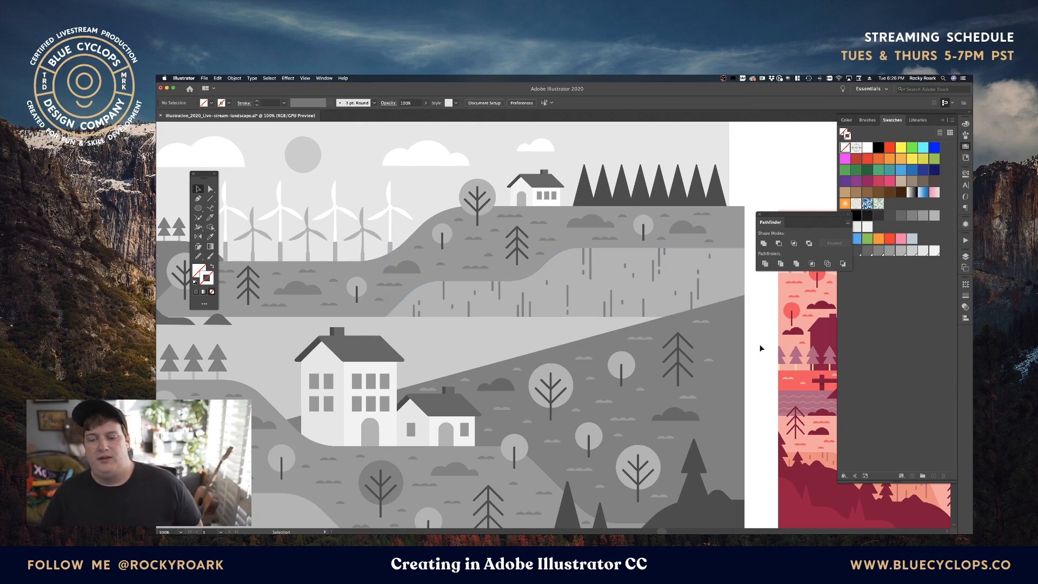
Step: Set the clipped cliff line group's opacity to 40%
{"action": "left_click", "coordinate": [686, 289]}
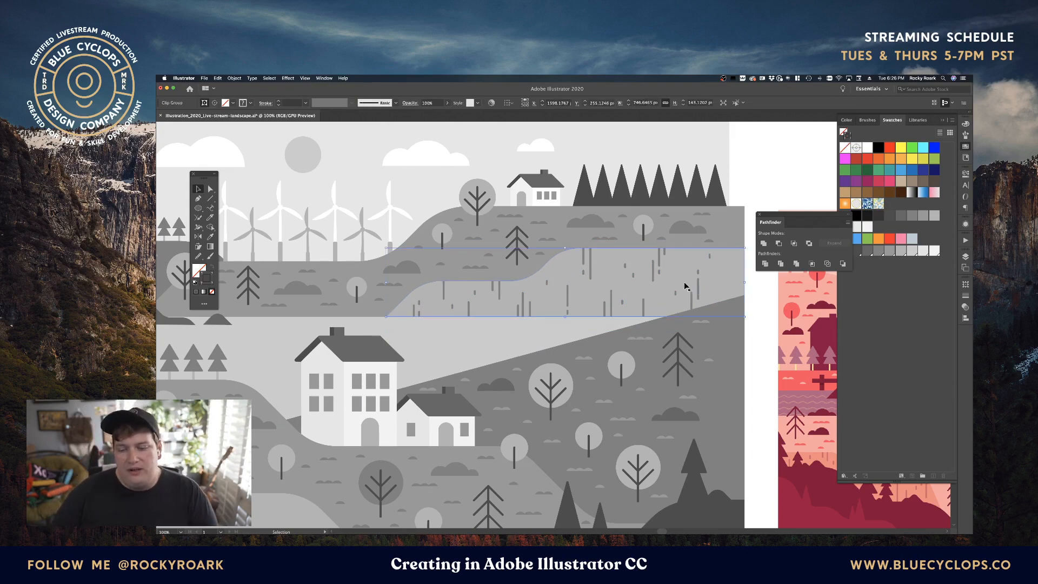
{"action": "left_click", "coordinate": [431, 102]}
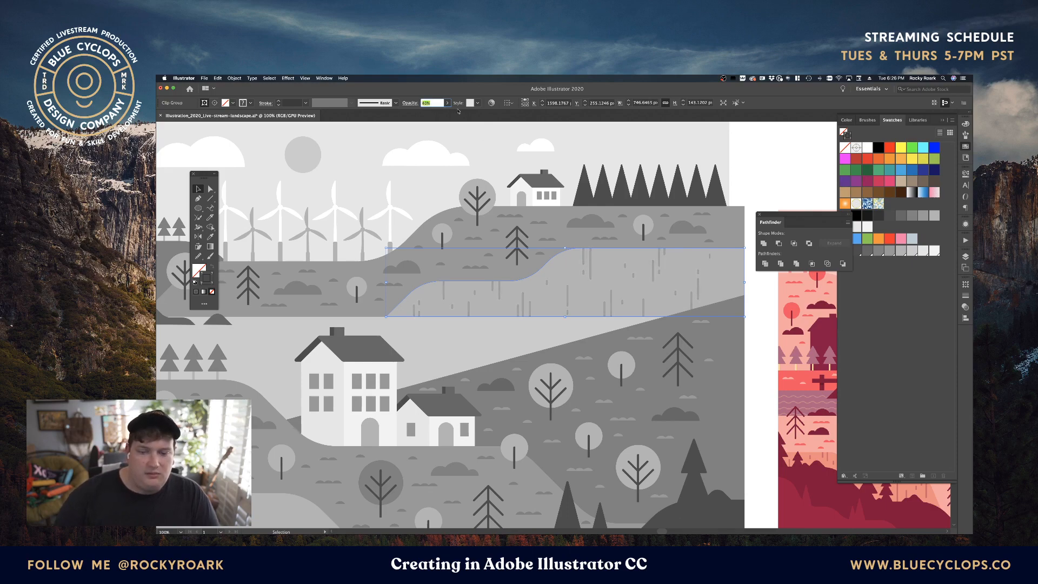
{"action": "left_click", "coordinate": [749, 265]}
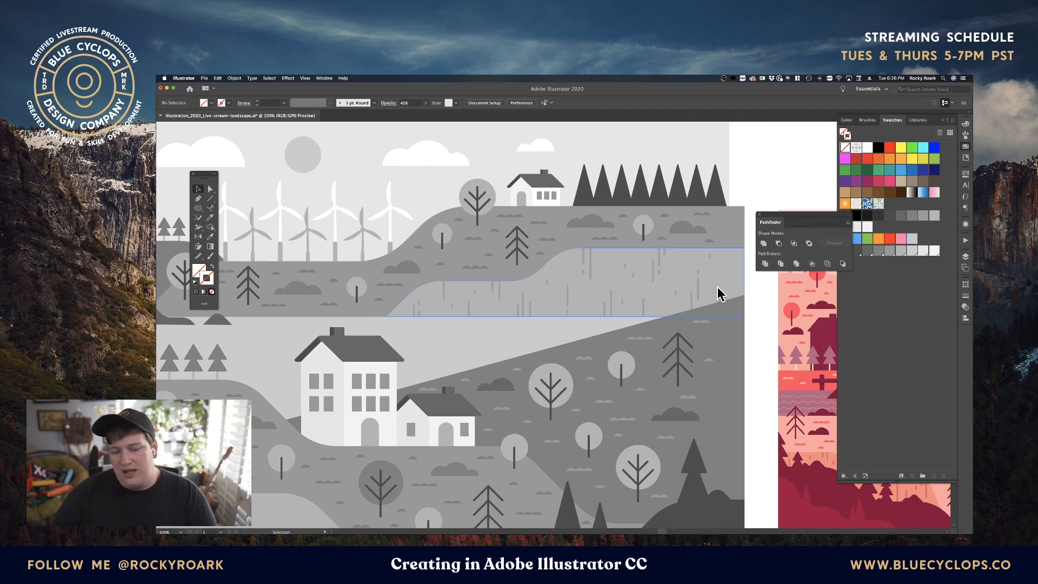
Step: Set the clipped cliff line group's opacity to 35%
{"action": "left_click", "coordinate": [583, 263]}
{"action": "left_click", "coordinate": [432, 103]}
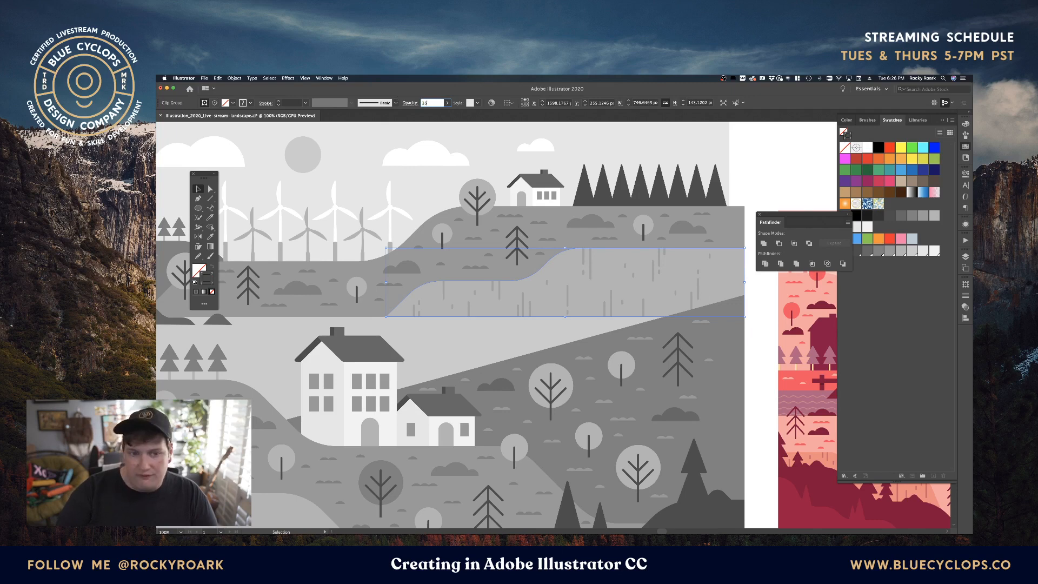
{"action": "key", "text": "Return"}
{"action": "left_click", "coordinate": [809, 193]}
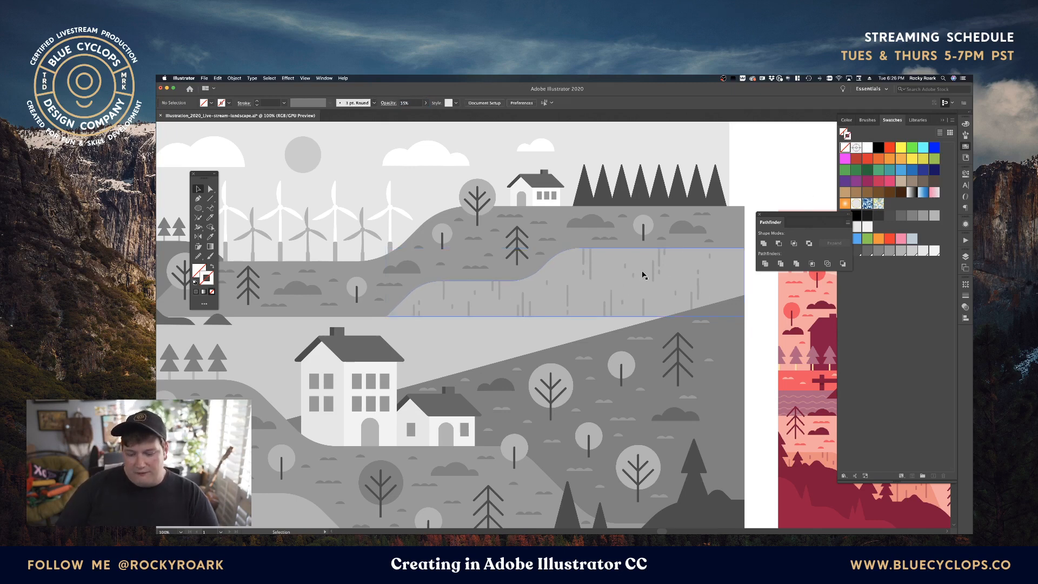
Step: Copy the clipped cliff line group and paste it on the empty canvas west of the landscape
{"action": "left_click_drag", "start_coordinate": [503, 346], "coordinate": [686, 303]}
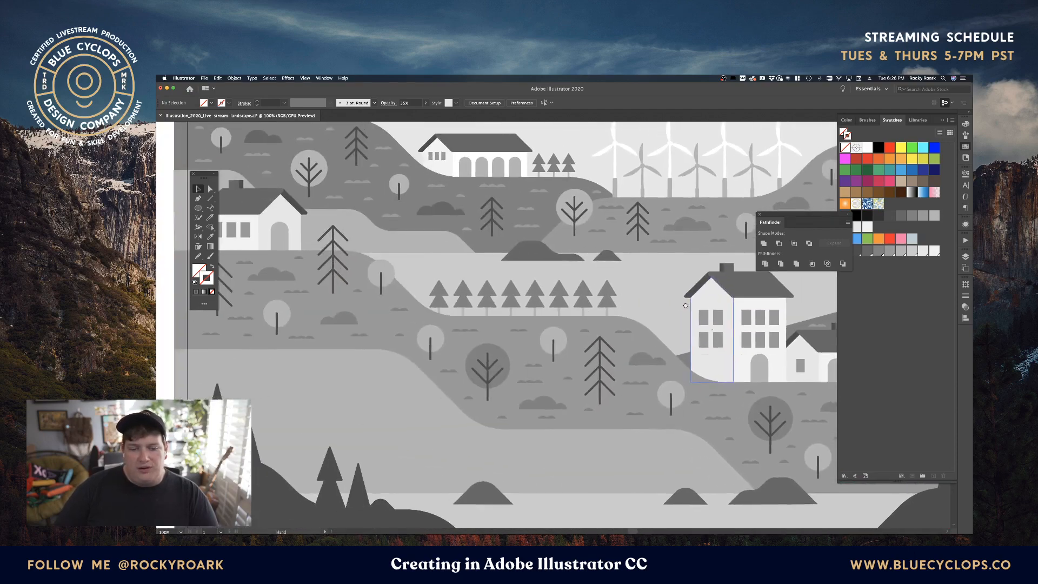
{"action": "left_click_drag", "start_coordinate": [443, 292], "coordinate": [496, 258]}
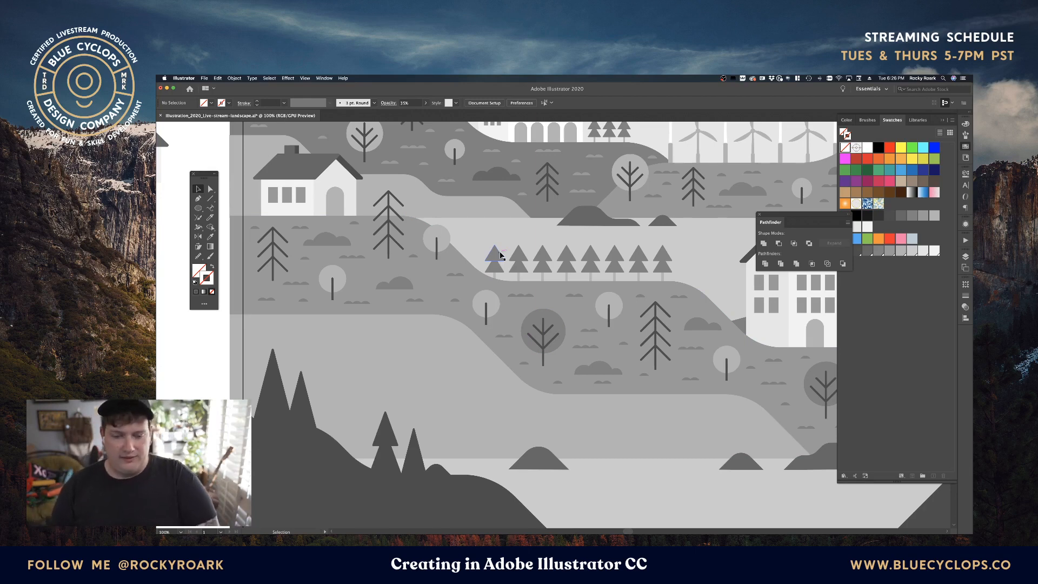
{"action": "left_click_drag", "start_coordinate": [535, 349], "coordinate": [346, 390]}
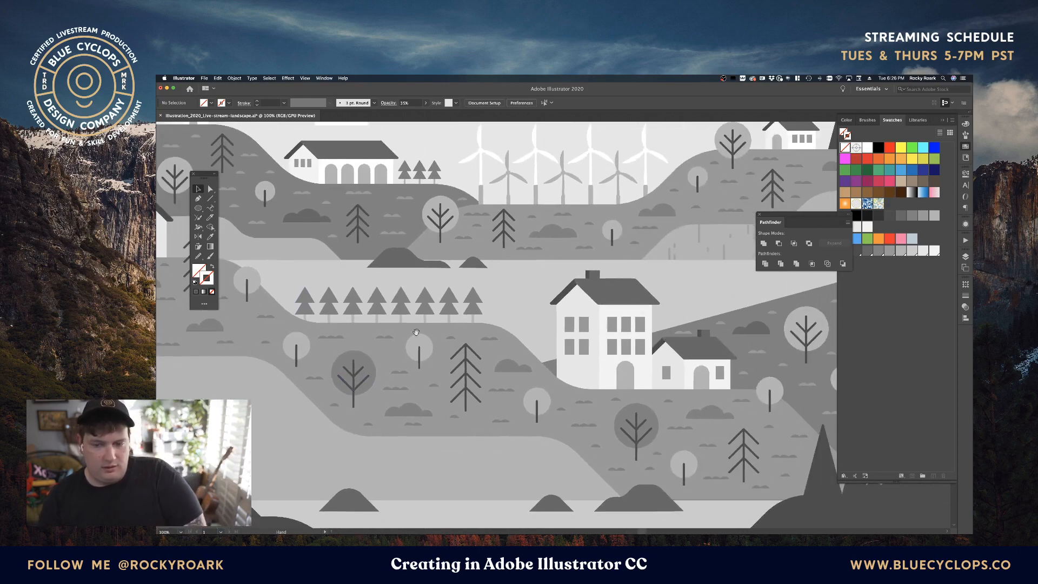
{"action": "left_click", "coordinate": [702, 232]}
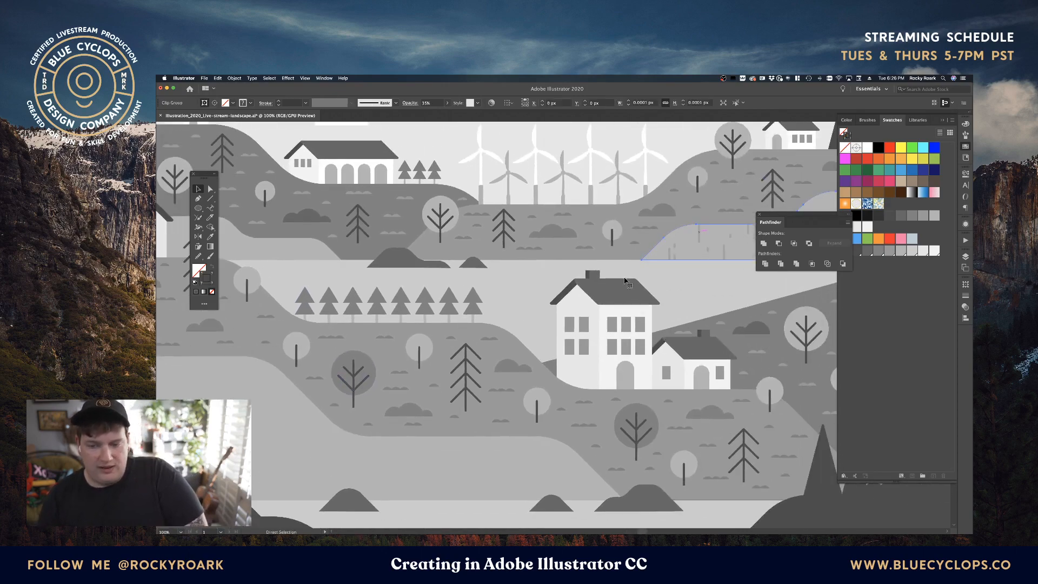
{"action": "left_click_drag", "start_coordinate": [223, 358], "coordinate": [756, 146]}
{"action": "left_click_drag", "start_coordinate": [459, 322], "coordinate": [537, 305]}
{"action": "key", "text": "super+v"}
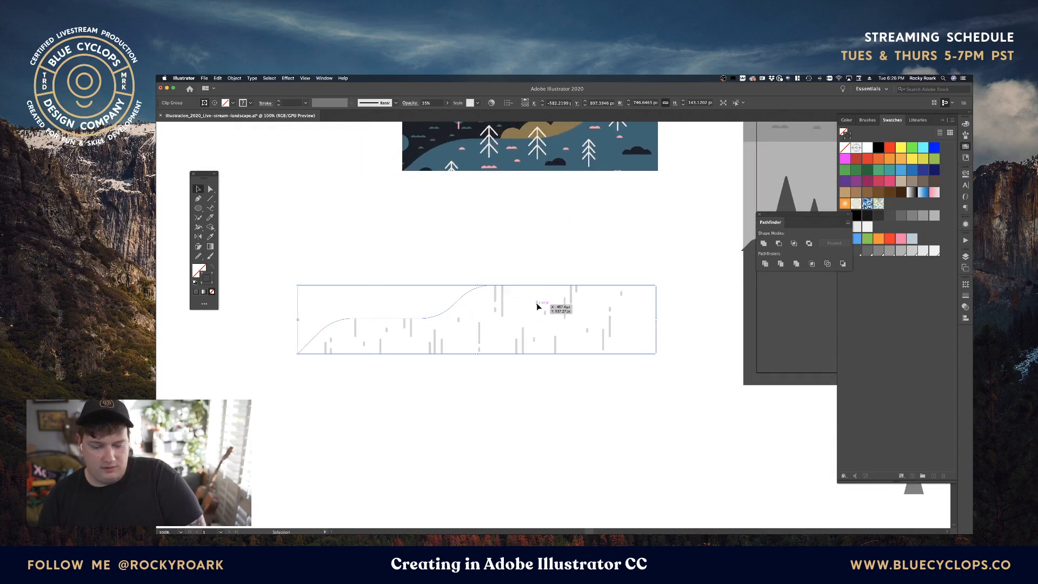
Step: Release the copied group's clipping mask and delete the leftover cliff-shaped path
{"action": "key", "text": "super+alt+7"}
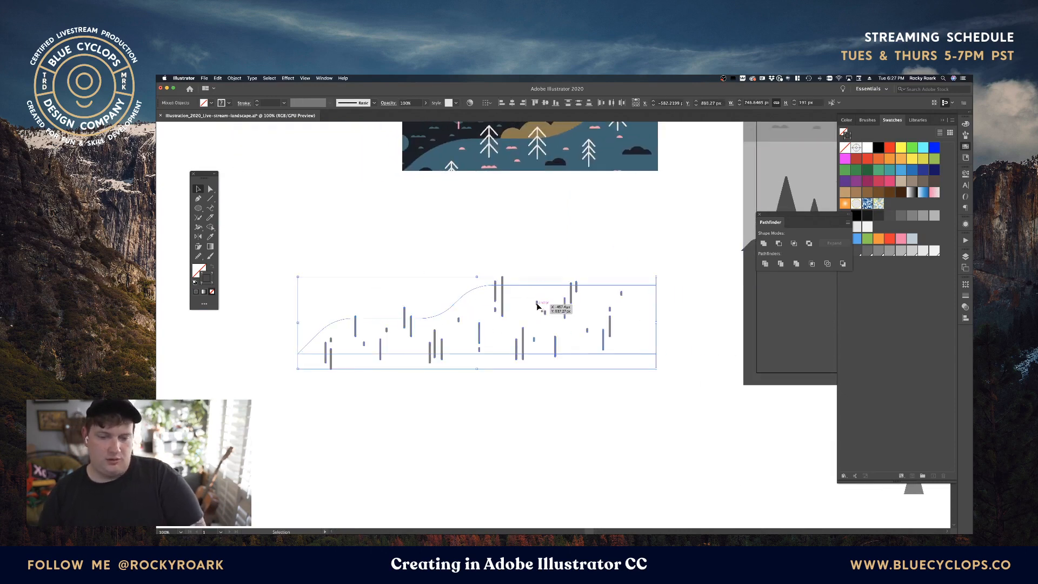
{"action": "left_click", "coordinate": [537, 288]}
{"action": "key", "text": "Delete"}
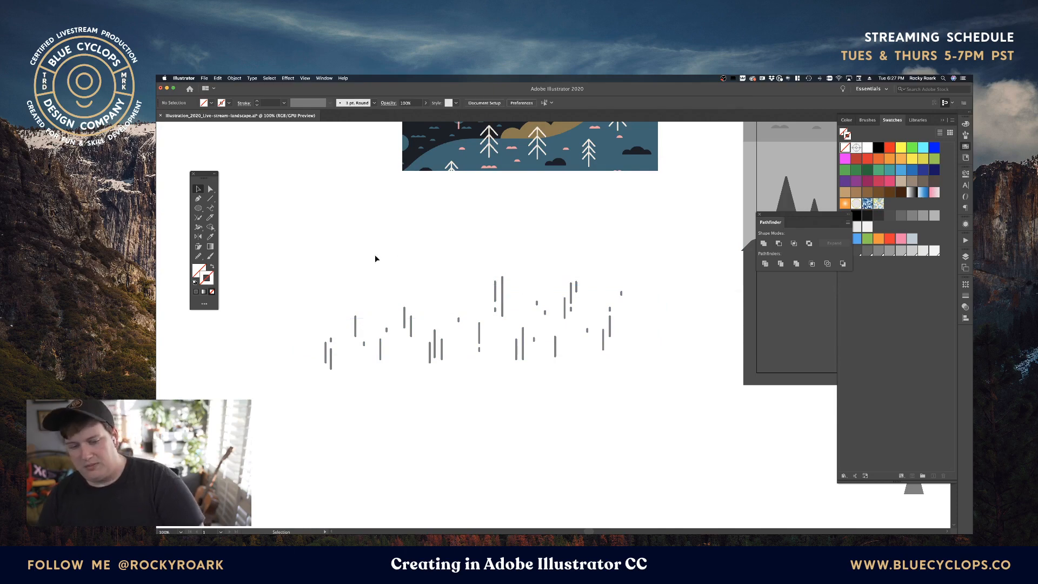
Step: Place the freed line group over the foreground cliff beside the dark pines and reflect it horizontally
{"action": "left_click_drag", "start_coordinate": [376, 257], "coordinate": [610, 392]}
{"action": "key", "text": "a"}
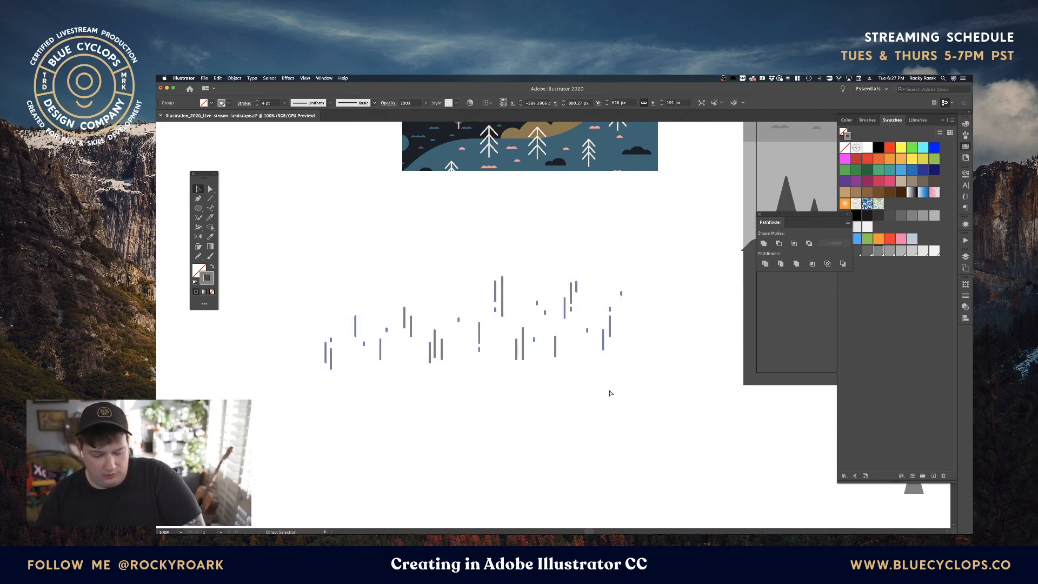
{"action": "left_click_drag", "start_coordinate": [624, 384], "coordinate": [321, 390]}
{"action": "key", "text": "super+v"}
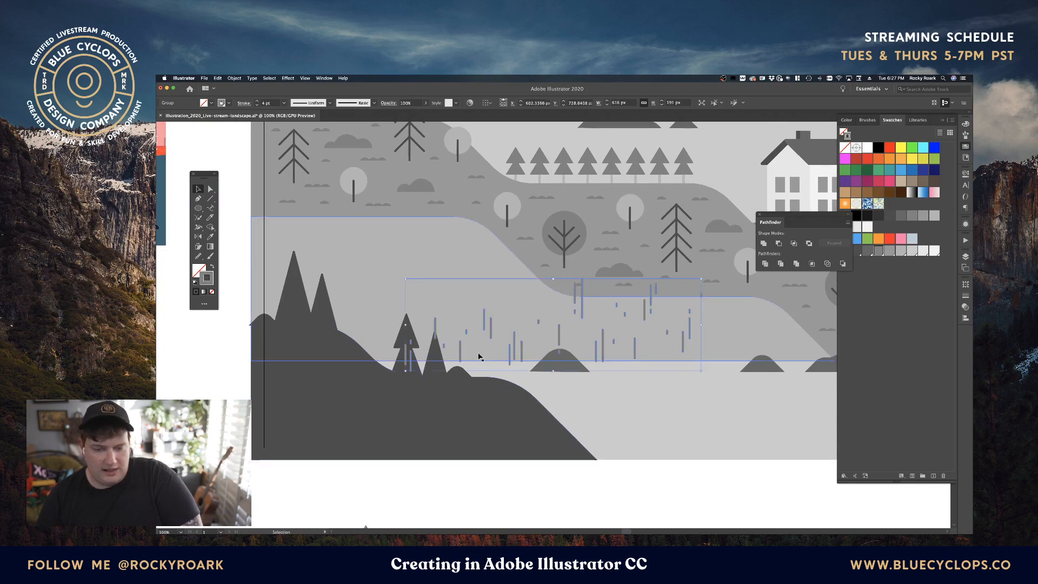
{"action": "key", "text": "super+r"}
{"action": "key", "text": "Return"}
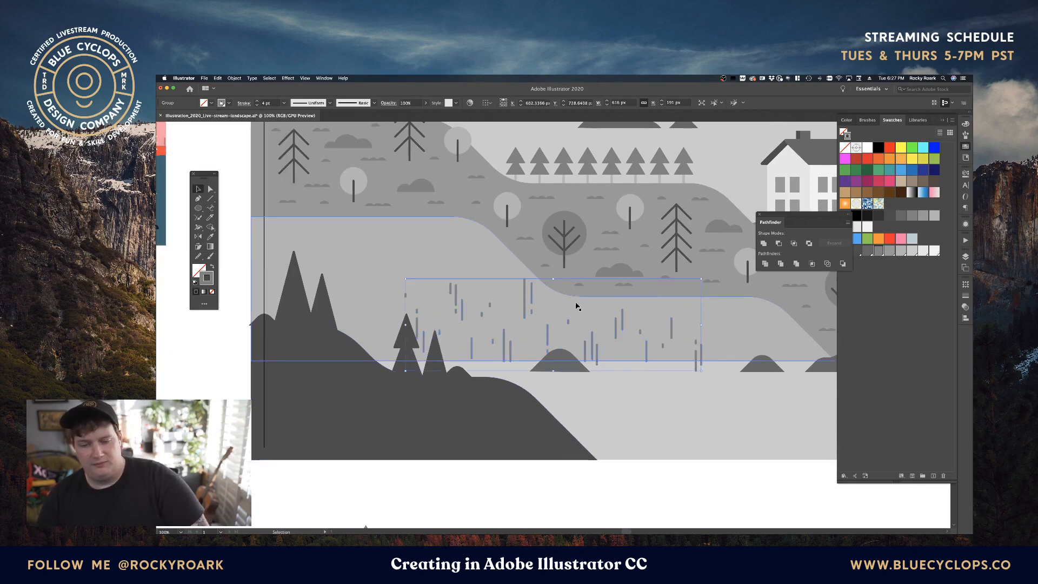
Step: Stretch the foreground line group wider and taller to span the cliff face from the tall pines past the middle mound, and ungroup it
{"action": "left_click_drag", "start_coordinate": [552, 279], "coordinate": [555, 262]}
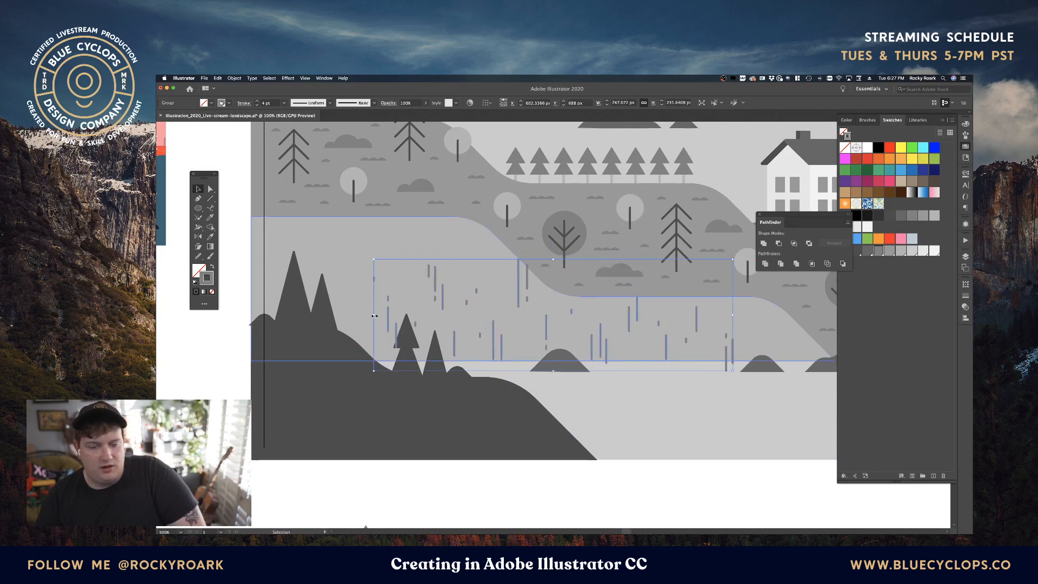
{"action": "left_click_drag", "start_coordinate": [375, 315], "coordinate": [304, 314]}
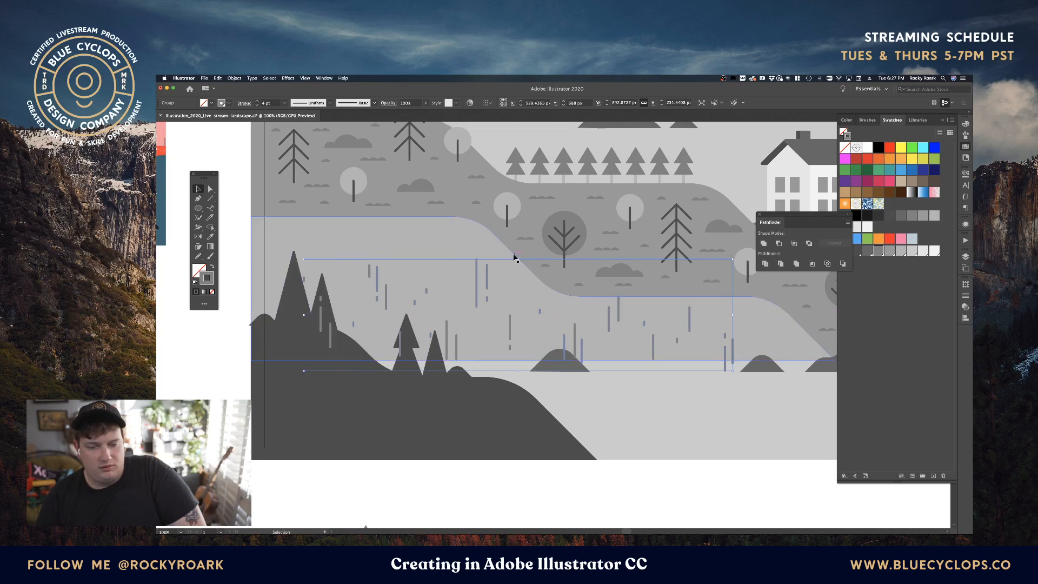
{"action": "left_click_drag", "start_coordinate": [517, 260], "coordinate": [513, 216]}
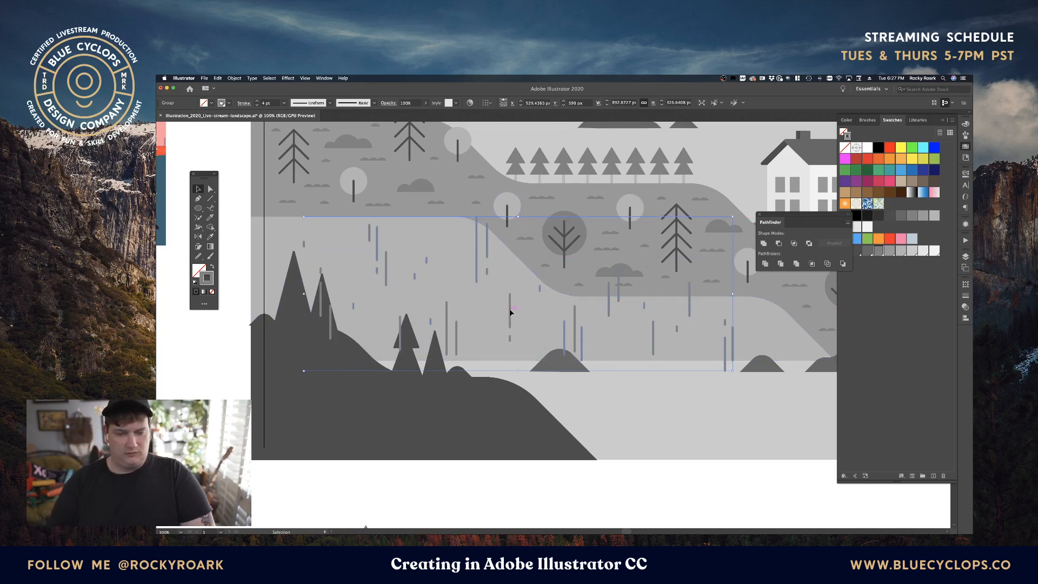
{"action": "left_click_drag", "start_coordinate": [510, 309], "coordinate": [482, 312]}
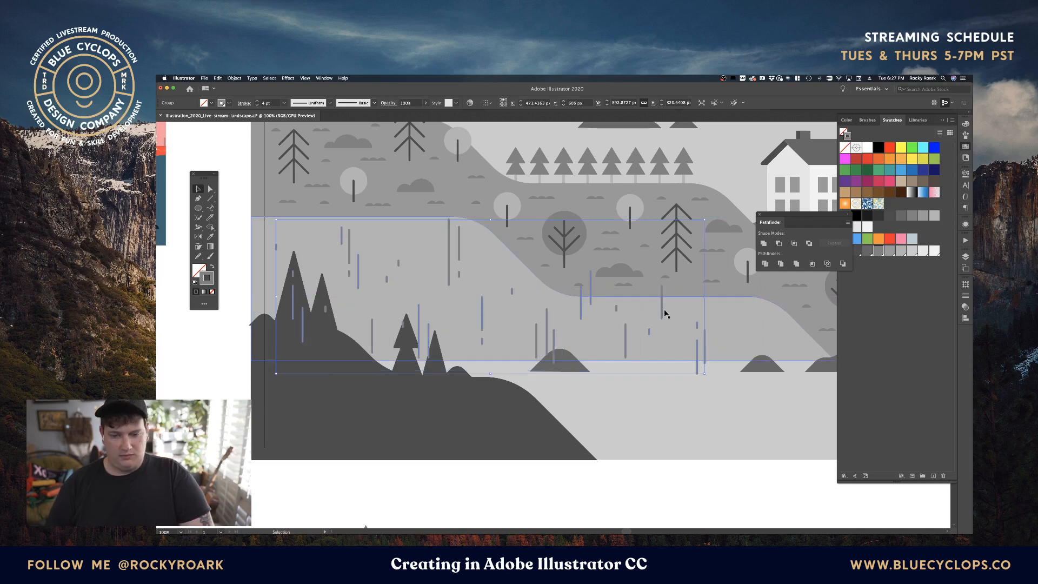
{"action": "left_click_drag", "start_coordinate": [707, 299], "coordinate": [761, 301]}
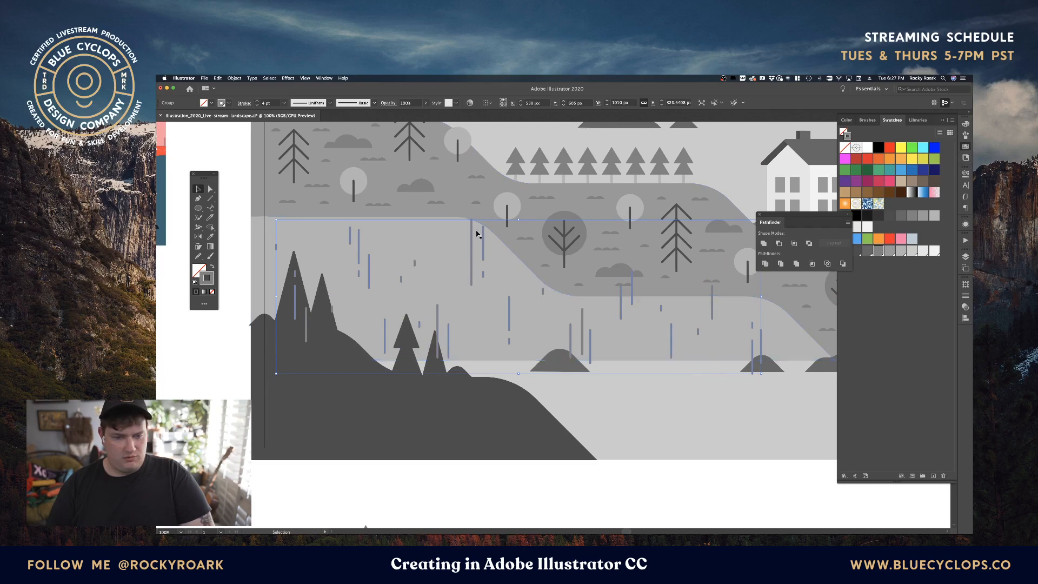
{"action": "left_click_drag", "start_coordinate": [519, 221], "coordinate": [540, 233]}
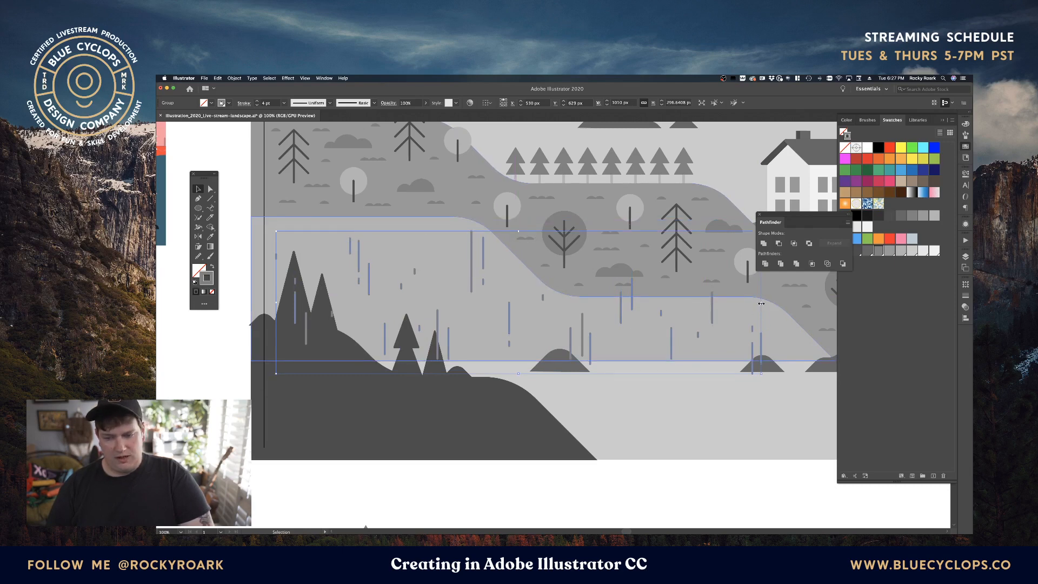
{"action": "left_click_drag", "start_coordinate": [762, 303], "coordinate": [624, 305]}
{"action": "key", "text": "shift+super+g"}
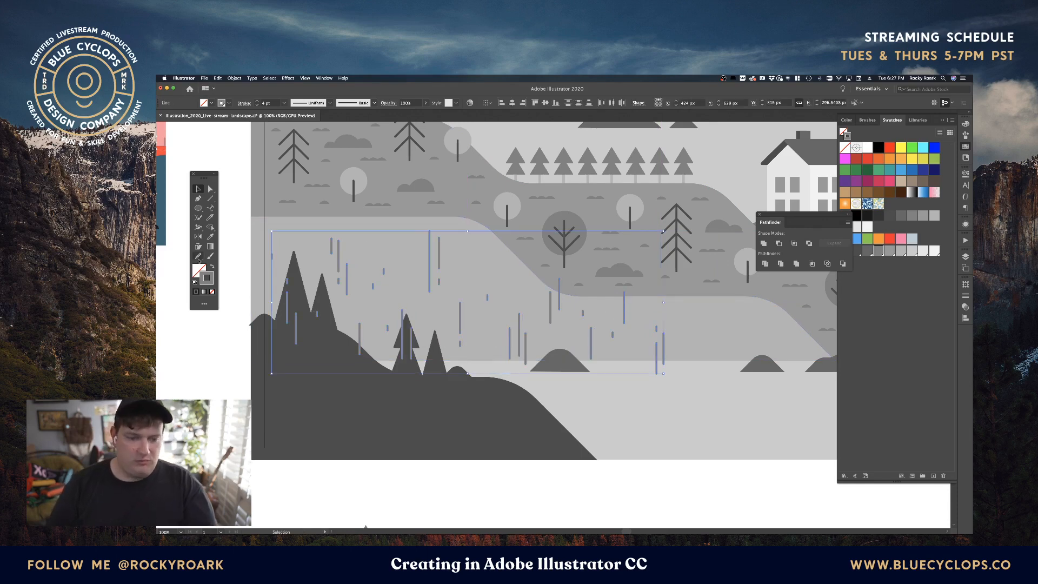
{"action": "left_click", "coordinate": [337, 249]}
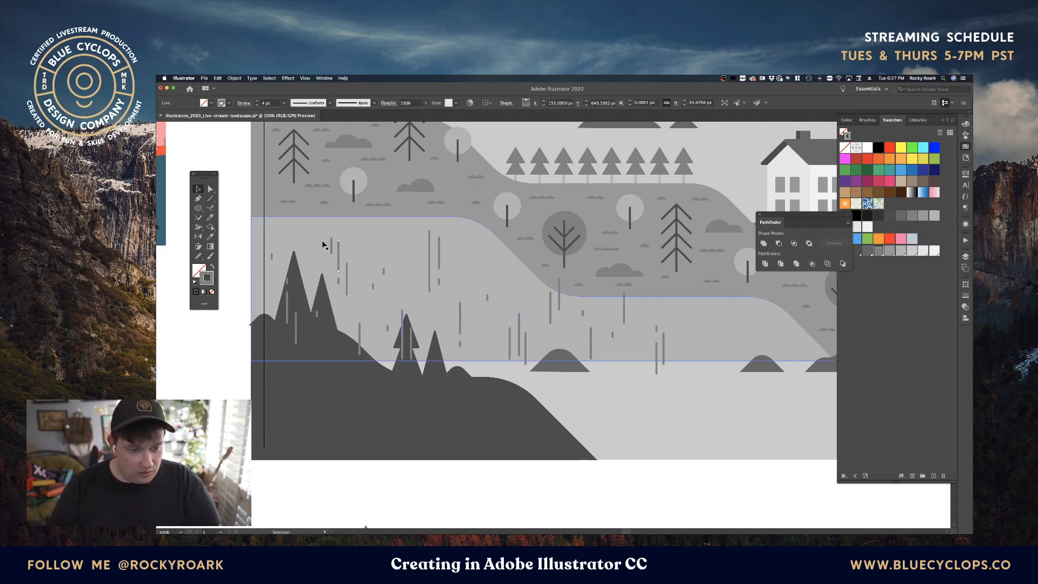
{"action": "left_click", "coordinate": [322, 245]}
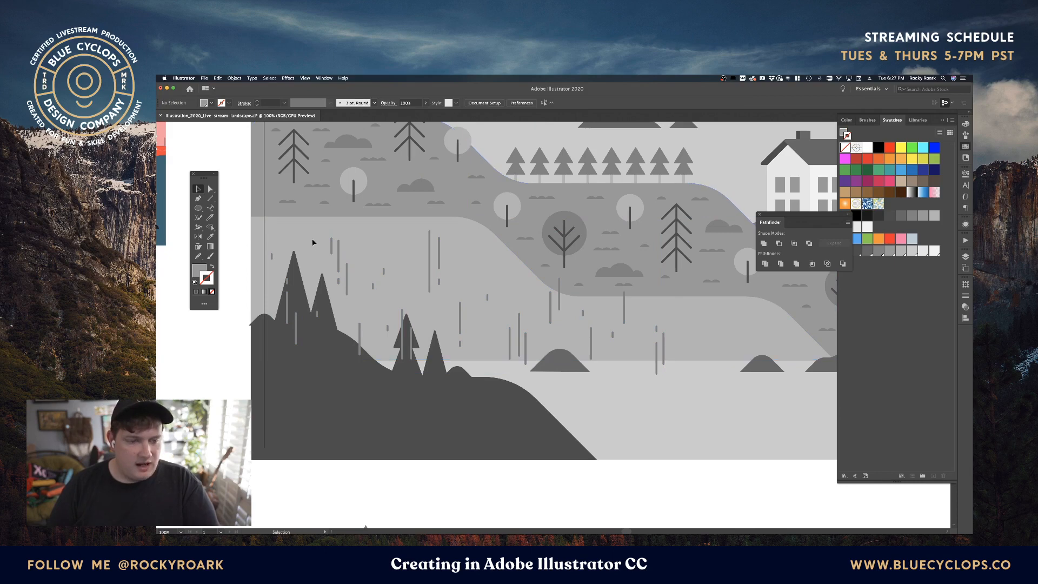
{"action": "key", "text": "a"}
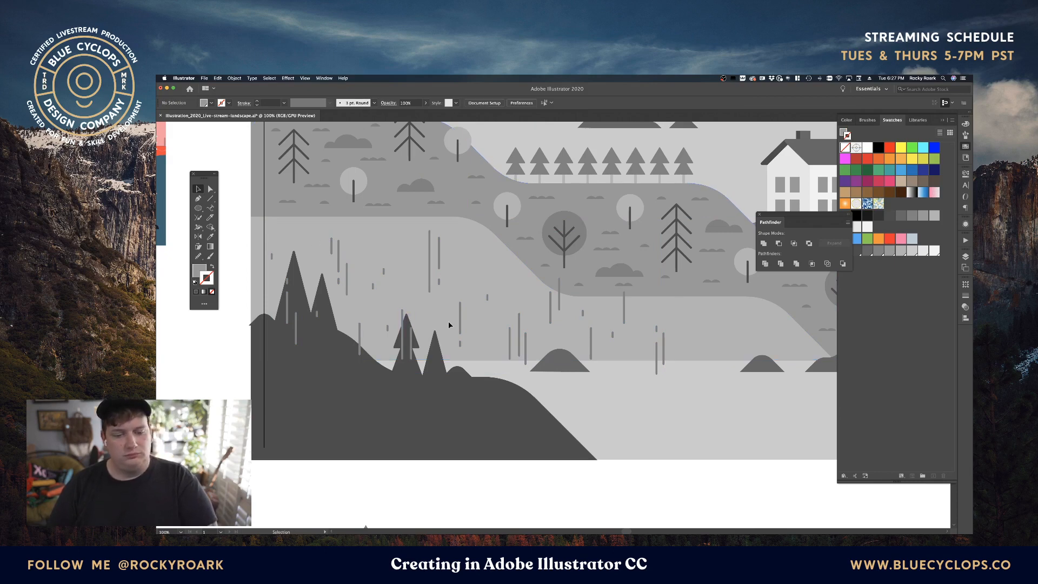
{"action": "left_click", "coordinate": [484, 385]}
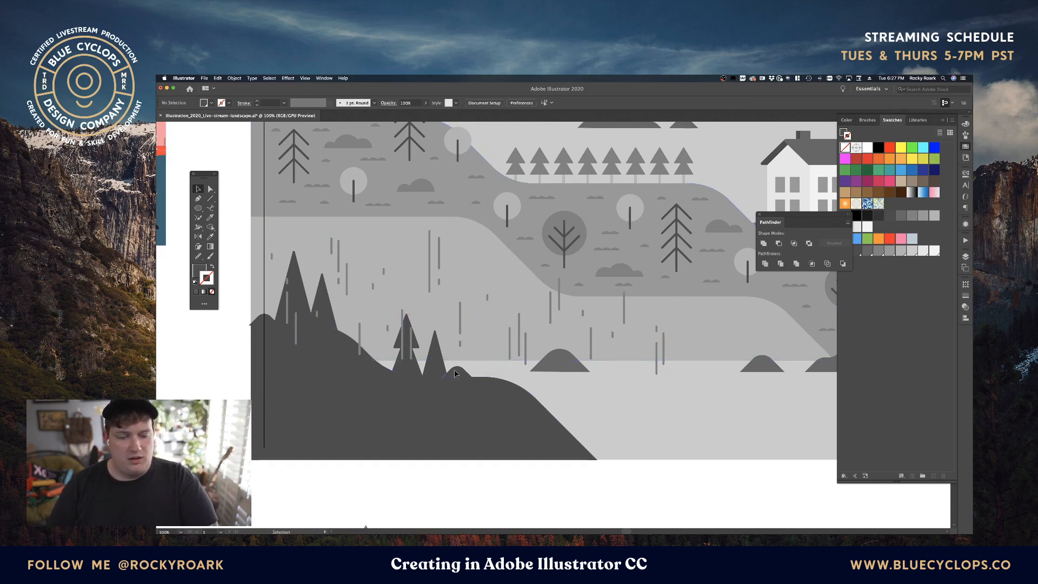
{"action": "left_click", "coordinate": [419, 368]}
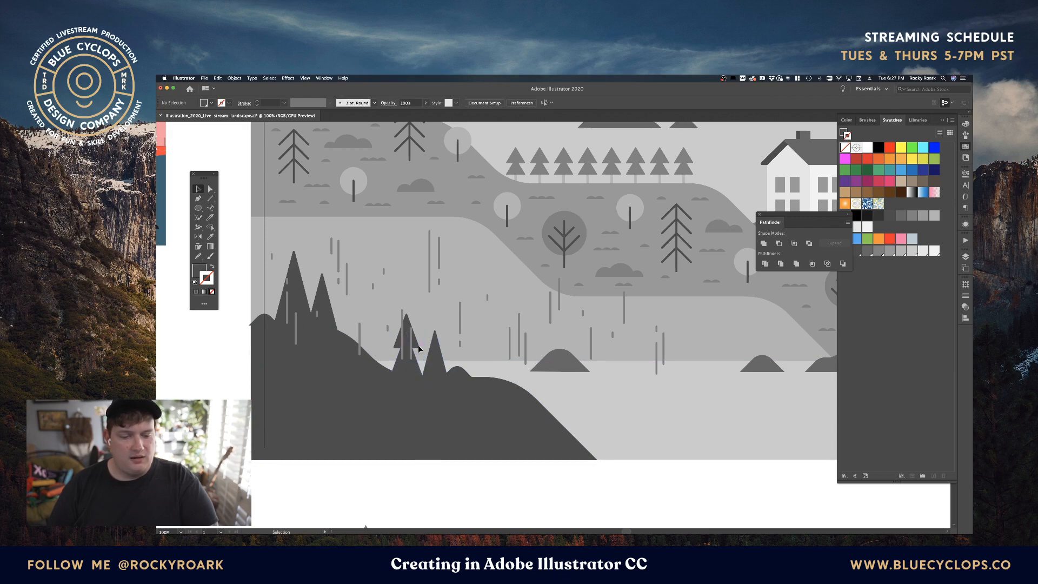
{"action": "key", "text": "v"}
{"action": "left_click", "coordinate": [328, 323]}
{"action": "left_click", "coordinate": [296, 291]}
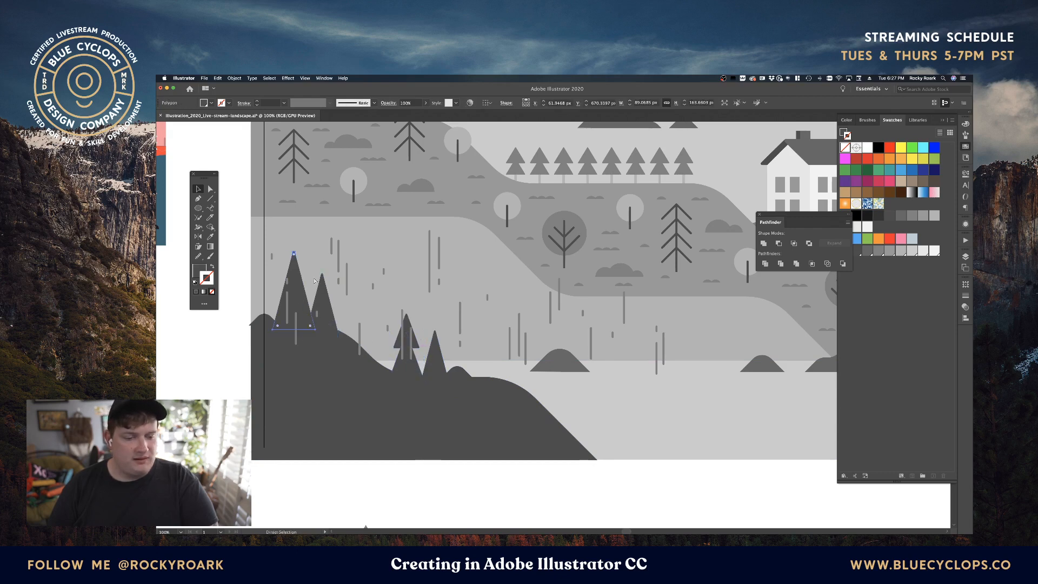
Step: Move the lines on and just above the two tall pines to the cliff's upper edge and the open strip west of them
{"action": "left_click", "coordinate": [278, 225]}
{"action": "mouse_move", "coordinate": [311, 228]}
{"action": "left_mouse_down"}
{"action": "mouse_move", "coordinate": [348, 265]}
{"action": "mouse_move", "coordinate": [308, 331]}
{"action": "mouse_move", "coordinate": [326, 237]}
{"action": "left_mouse_up"}
{"action": "left_click", "coordinate": [366, 248]}
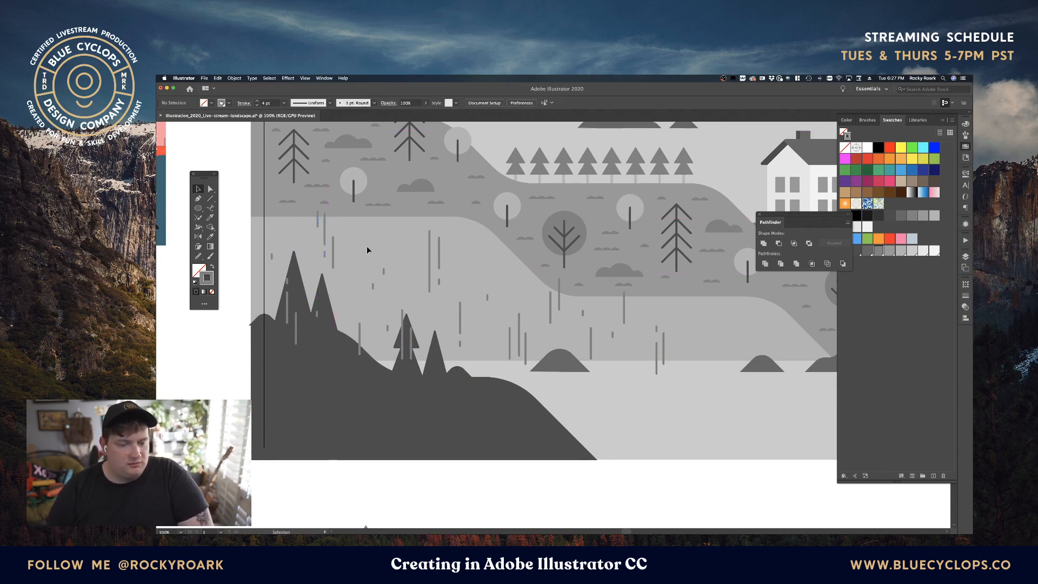
{"action": "left_click", "coordinate": [290, 301]}
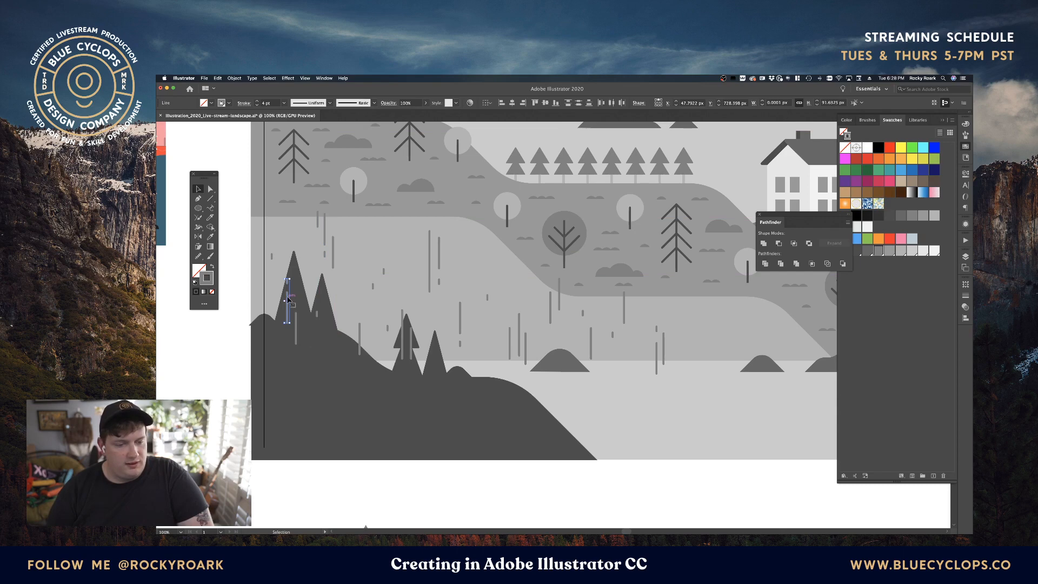
{"action": "left_click_drag", "start_coordinate": [289, 299], "coordinate": [273, 298]}
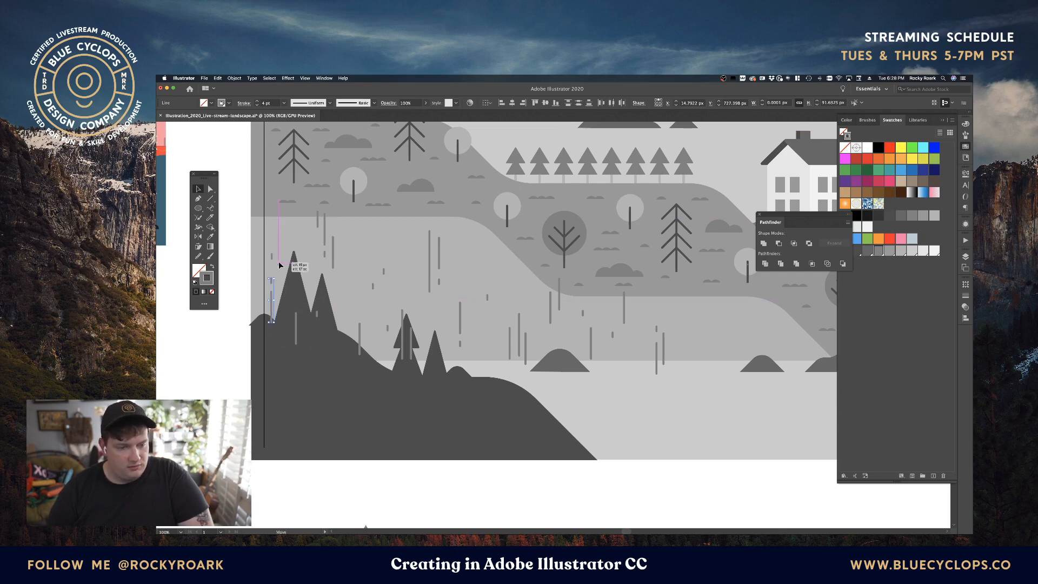
{"action": "left_click", "coordinate": [291, 236]}
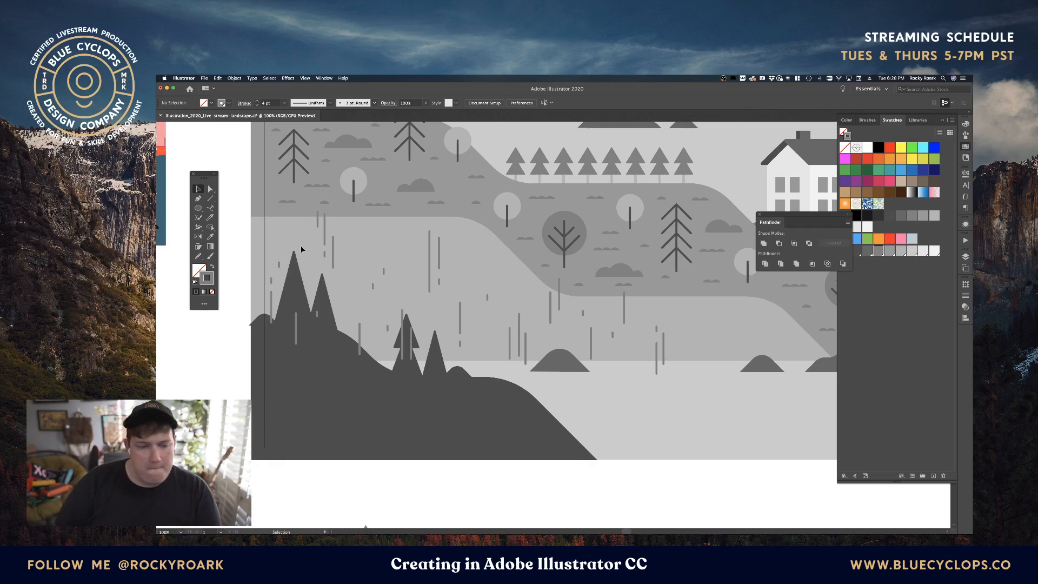
{"action": "left_click_drag", "start_coordinate": [295, 313], "coordinate": [287, 222]}
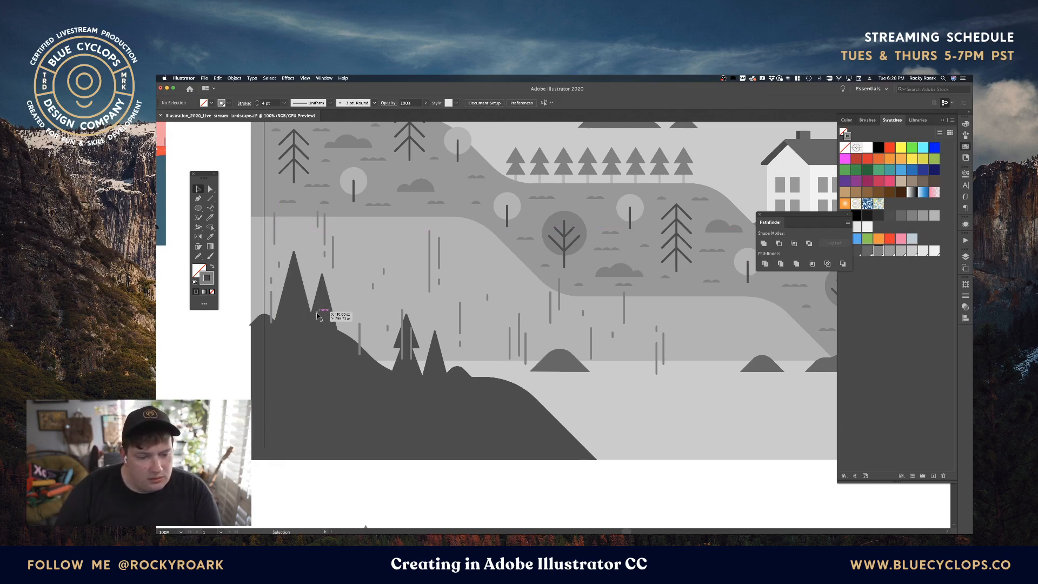
{"action": "left_click", "coordinate": [300, 236]}
{"action": "left_click", "coordinate": [320, 272]}
Step: Move the lines covering the small pine onto the open cliff west of it and reposition the nearby short dashes
{"action": "left_click", "coordinate": [361, 331]}
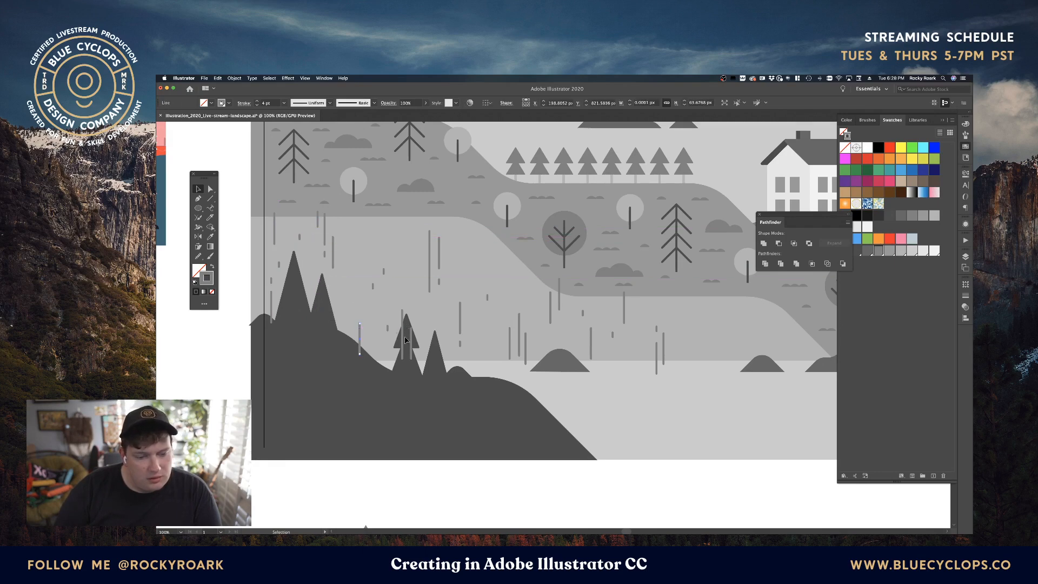
{"action": "left_click", "coordinate": [407, 339]}
{"action": "left_click_drag", "start_coordinate": [379, 356], "coordinate": [380, 345]}
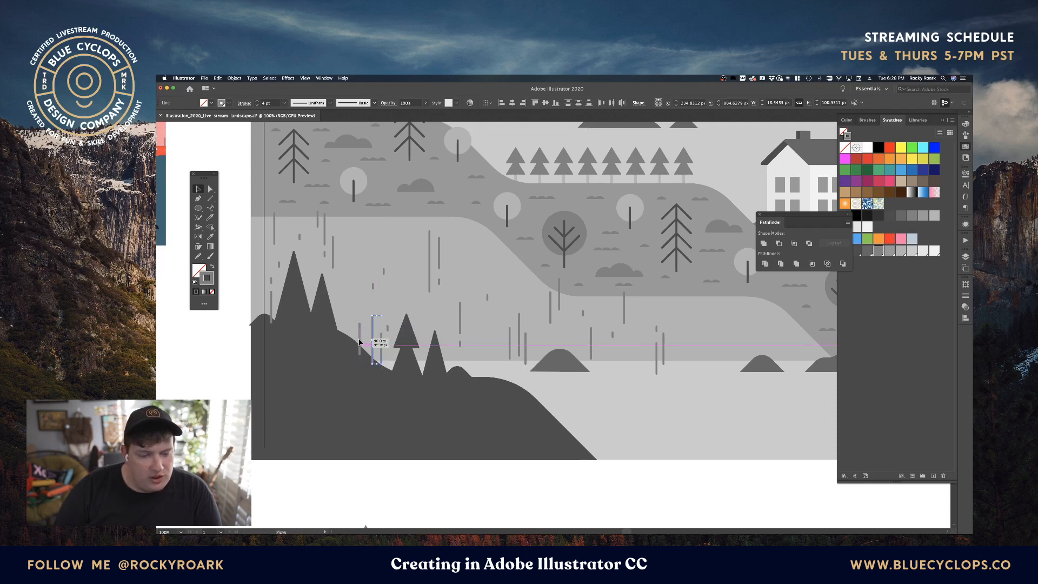
{"action": "left_click", "coordinate": [360, 335]}
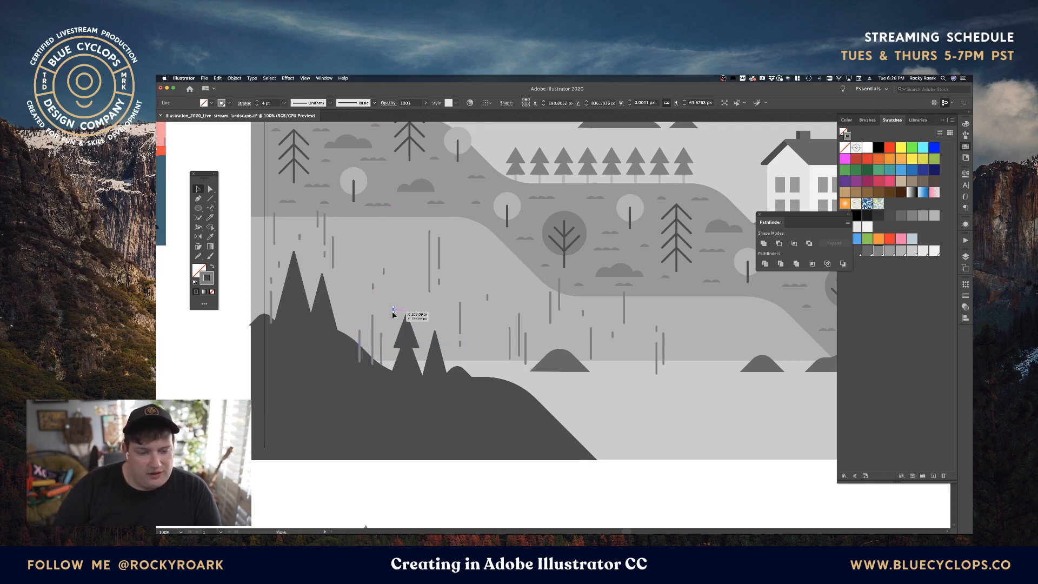
{"action": "left_click", "coordinate": [395, 295]}
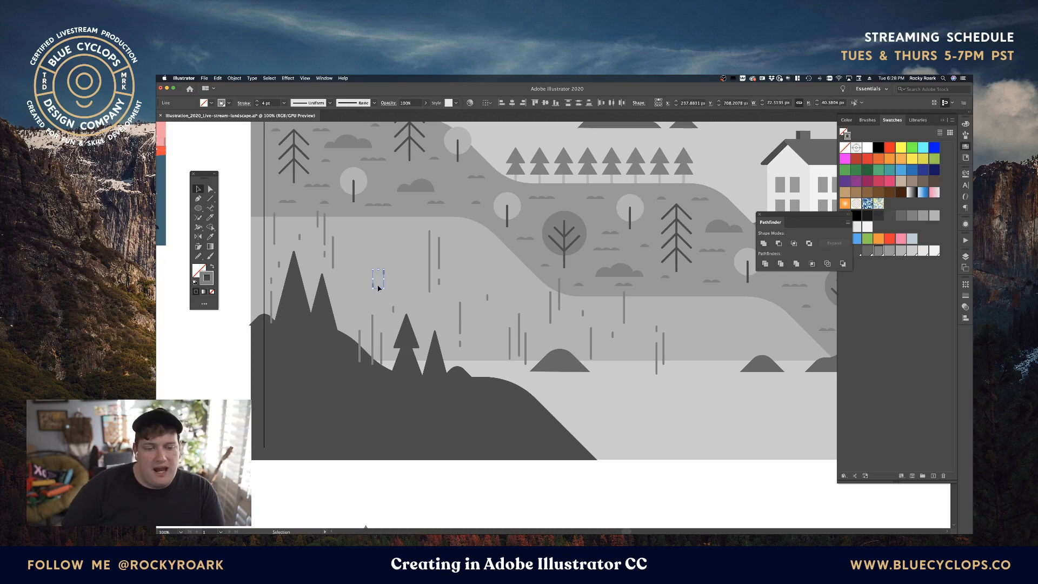
Step: Raise the long line pair and the lines at the cliff's curve to its upper edge, and shift the three-line cluster beside the mound southwest
{"action": "left_click", "coordinate": [439, 252]}
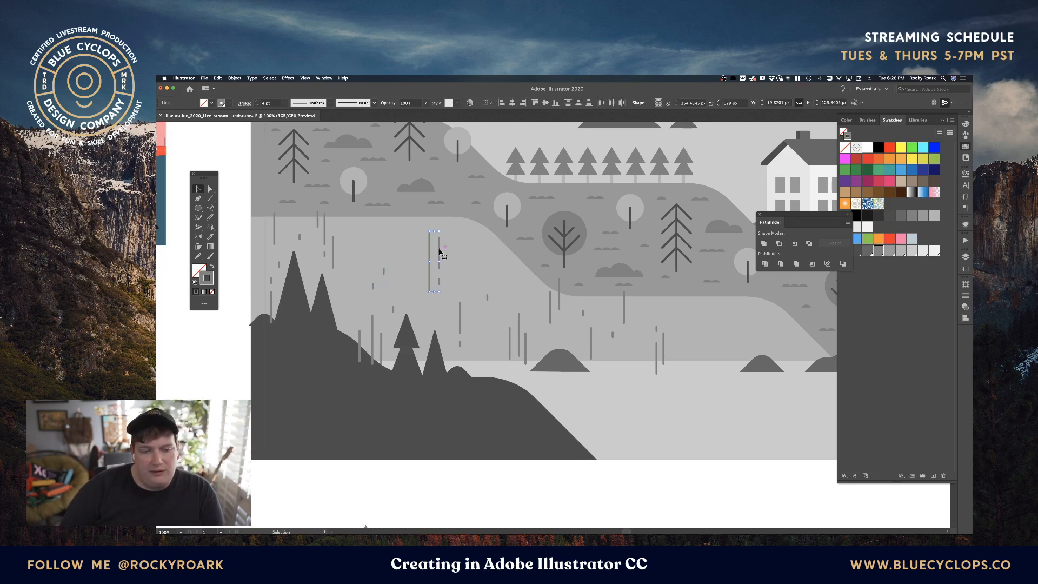
{"action": "left_click_drag", "start_coordinate": [439, 252], "coordinate": [460, 230]}
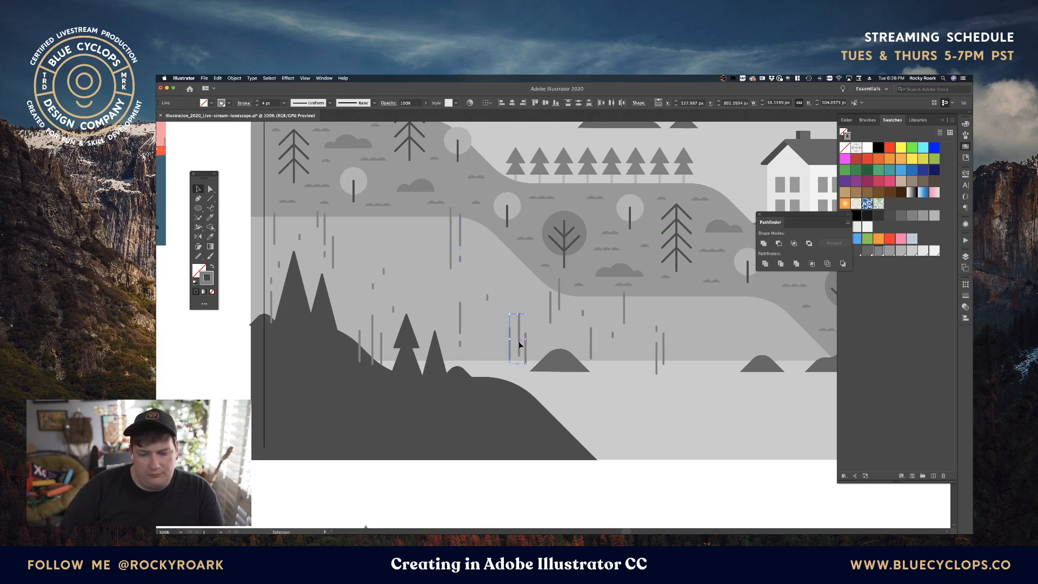
{"action": "left_click_drag", "start_coordinate": [519, 343], "coordinate": [513, 348]}
{"action": "left_click", "coordinate": [532, 331]}
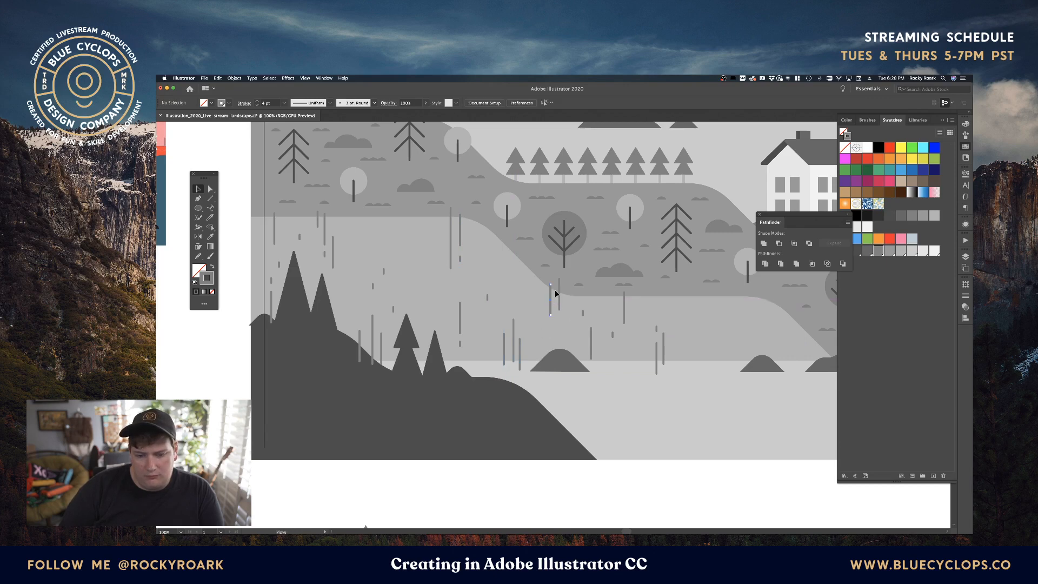
{"action": "left_click_drag", "start_coordinate": [558, 297], "coordinate": [559, 280]}
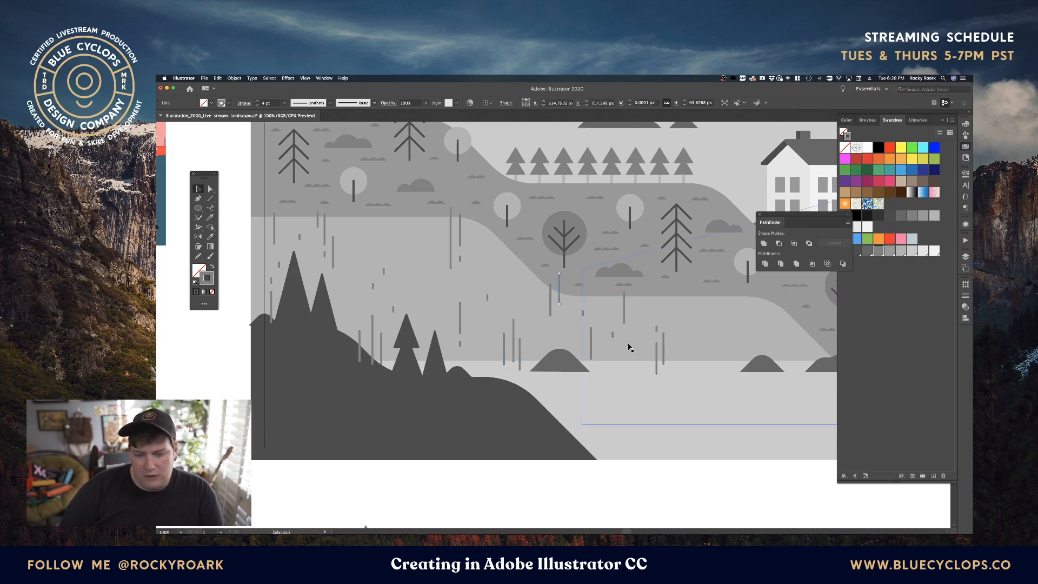
Step: Lock the large background hill shape behind the lines on the lower cliff
{"action": "left_click", "coordinate": [648, 327]}
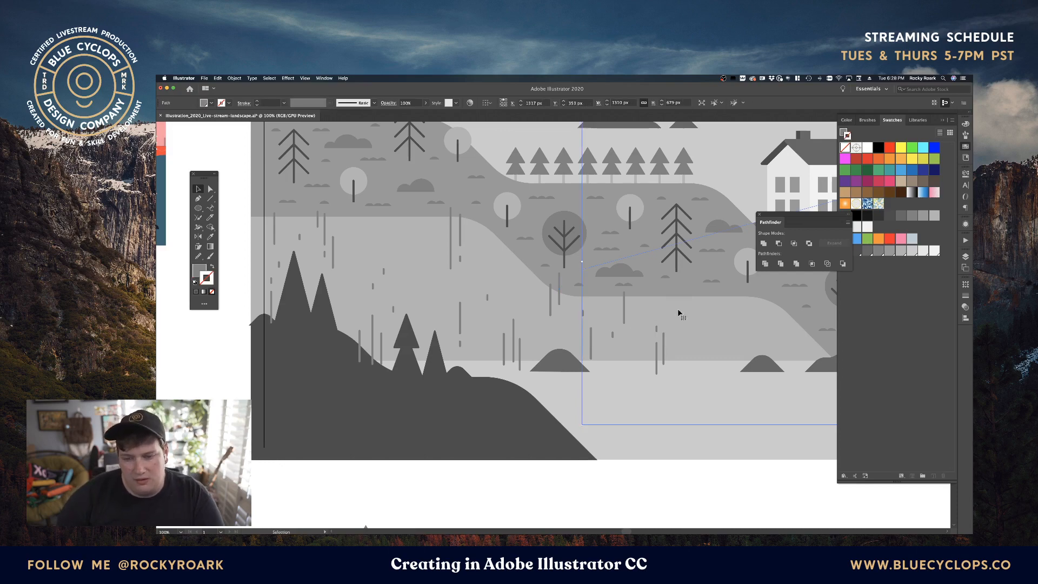
{"action": "left_click_drag", "start_coordinate": [678, 313], "coordinate": [495, 317]}
{"action": "key", "text": "super+2"}
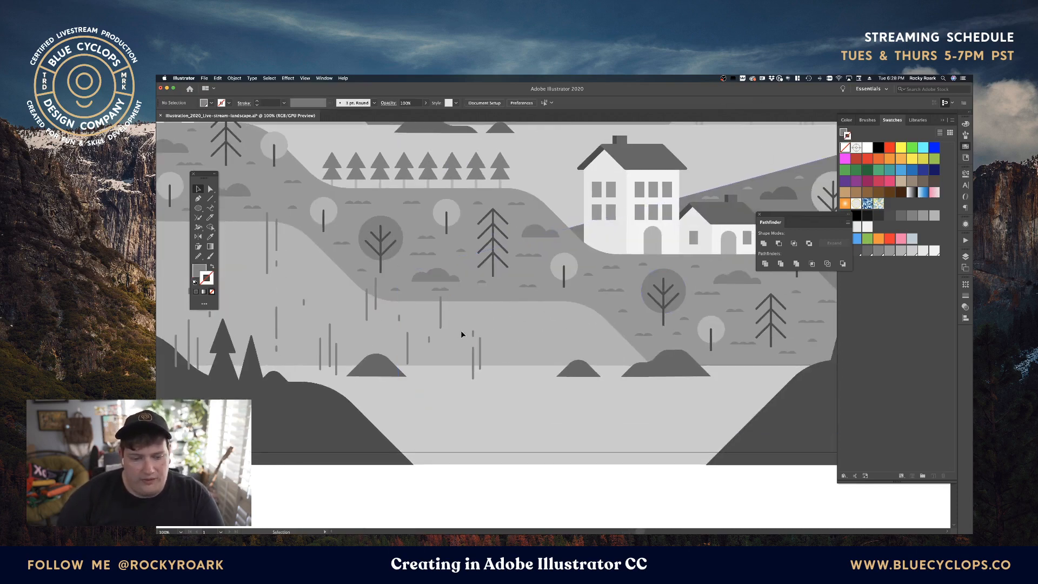
Step: Spread the lines and dashes between the two dark mounds farther east along the cliff face
{"action": "left_click_drag", "start_coordinate": [519, 378], "coordinate": [494, 350]}
{"action": "left_click", "coordinate": [434, 342]}
{"action": "left_click_drag", "start_coordinate": [416, 304], "coordinate": [464, 319]}
{"action": "left_click", "coordinate": [427, 321]}
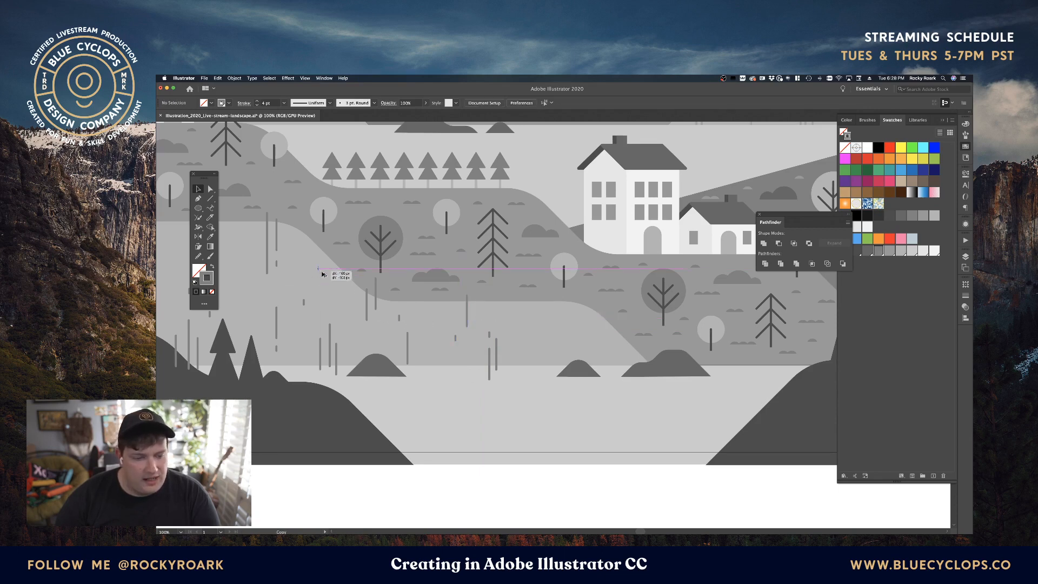
Step: Duplicate short dashes into the empty areas around the middle of the foreground cliff
{"action": "left_click_drag", "start_coordinate": [306, 303], "coordinate": [349, 271]}
{"action": "left_click", "coordinate": [421, 293]}
{"action": "left_click_drag", "start_coordinate": [497, 340], "coordinate": [366, 322]}
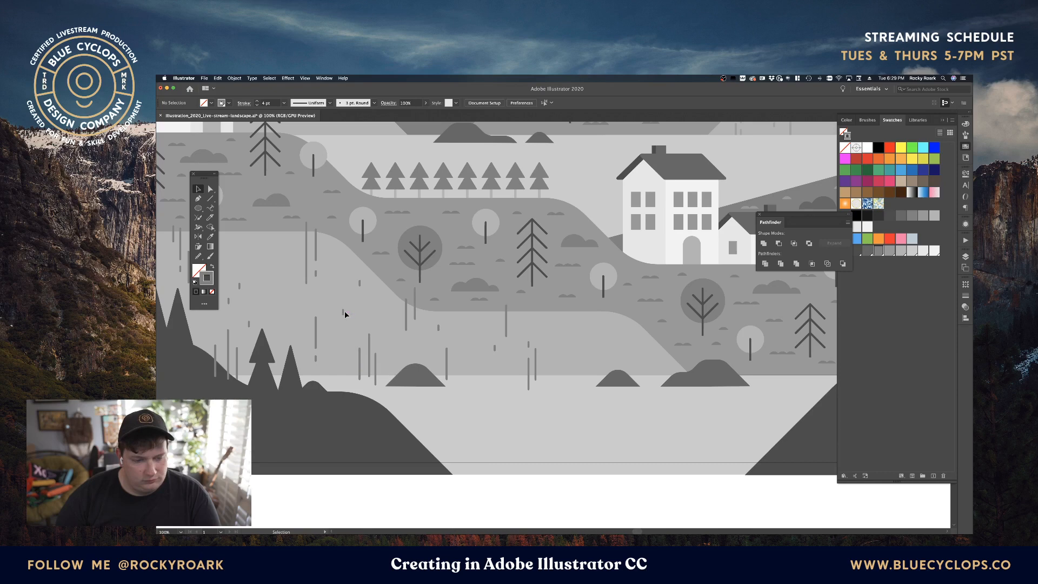
{"action": "left_click_drag", "start_coordinate": [343, 315], "coordinate": [411, 347]}
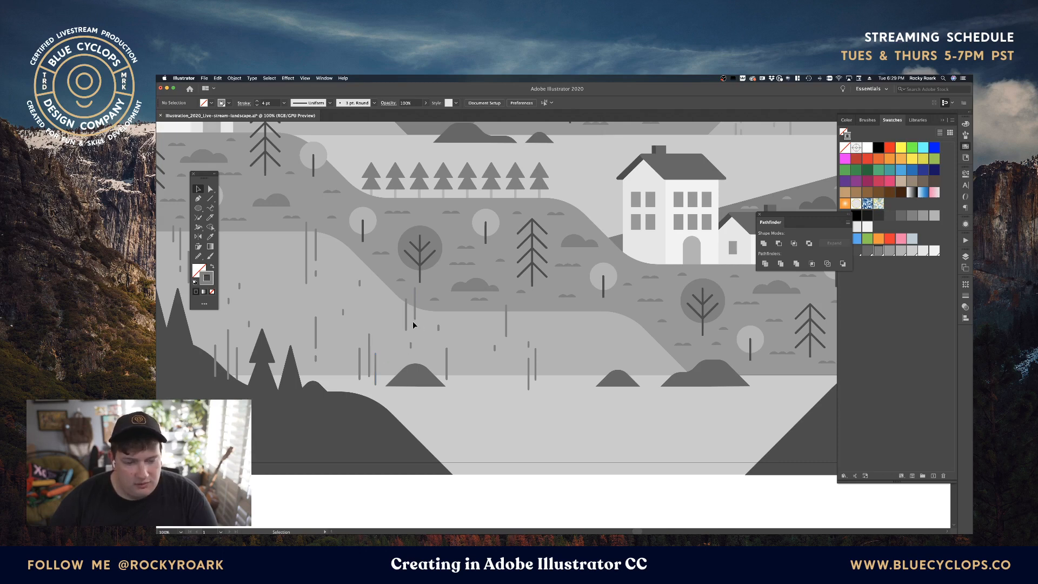
Step: Copy a vertical line and short dashes to the cliff's upper edge below the round tree near the large house
{"action": "left_click_drag", "start_coordinate": [408, 322], "coordinate": [604, 338]}
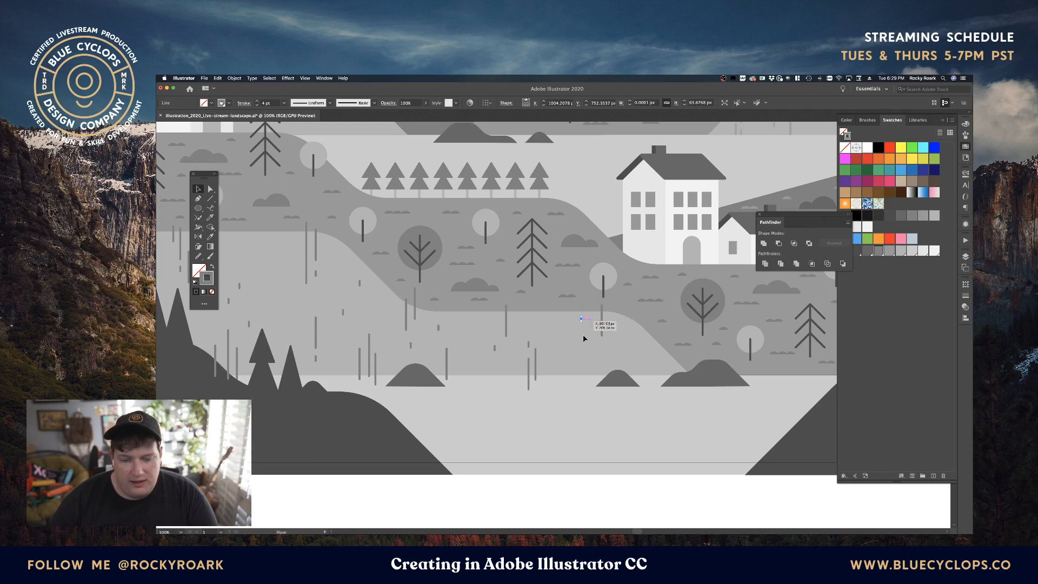
{"action": "left_click", "coordinate": [582, 323]}
{"action": "left_click_drag", "start_coordinate": [582, 320], "coordinate": [591, 331]}
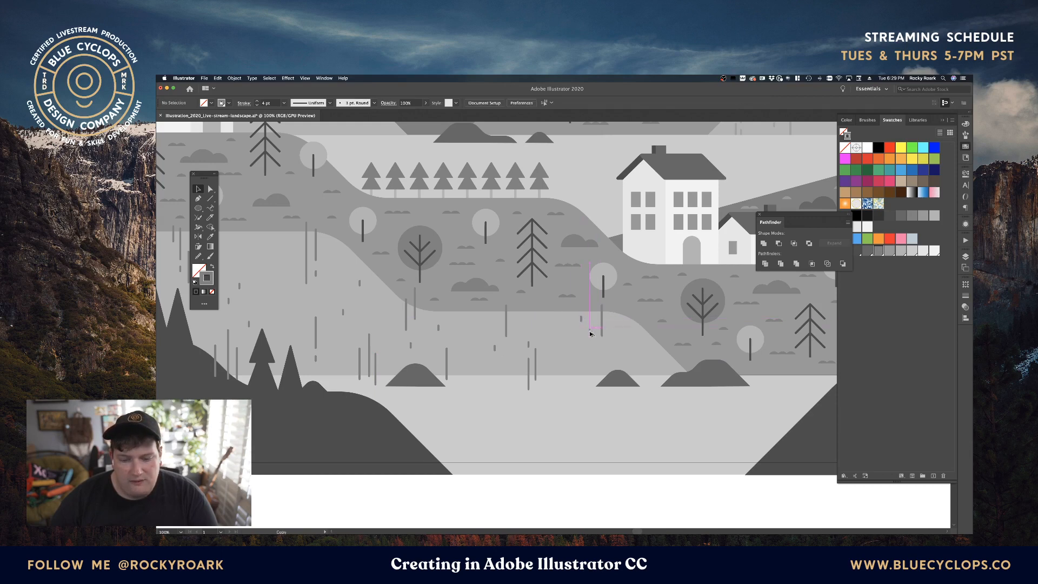
Step: Duplicate the three-line cluster to the cliff's eastern end between the two mounds and adjust the spacing of its lines
{"action": "left_click", "coordinate": [561, 358]}
{"action": "left_click_drag", "start_coordinate": [350, 352], "coordinate": [643, 353]}
{"action": "left_click", "coordinate": [651, 368]}
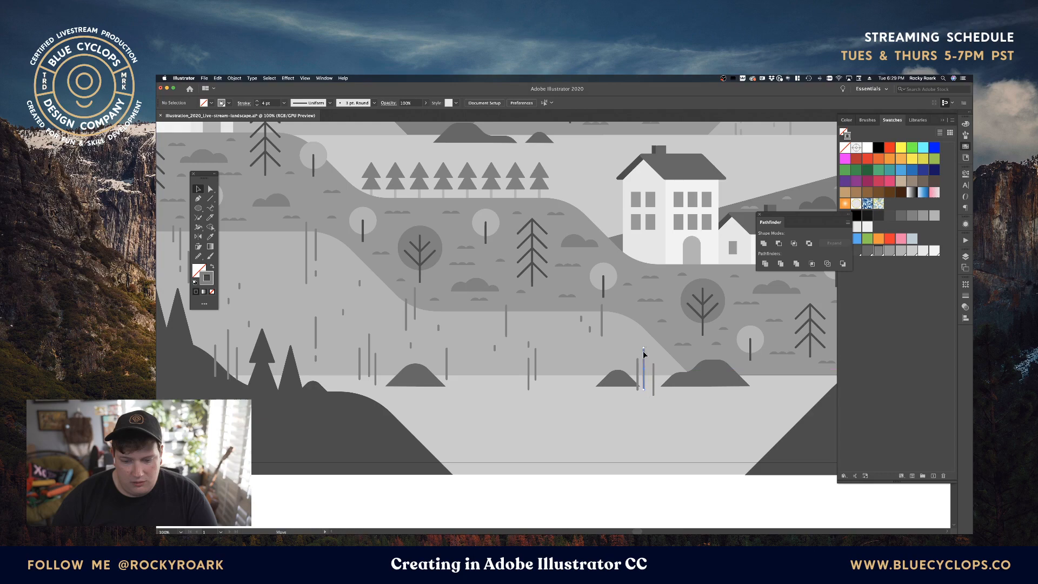
{"action": "left_click", "coordinate": [650, 419]}
{"action": "key", "text": "super+minus"}
{"action": "key", "text": "super+minus"}
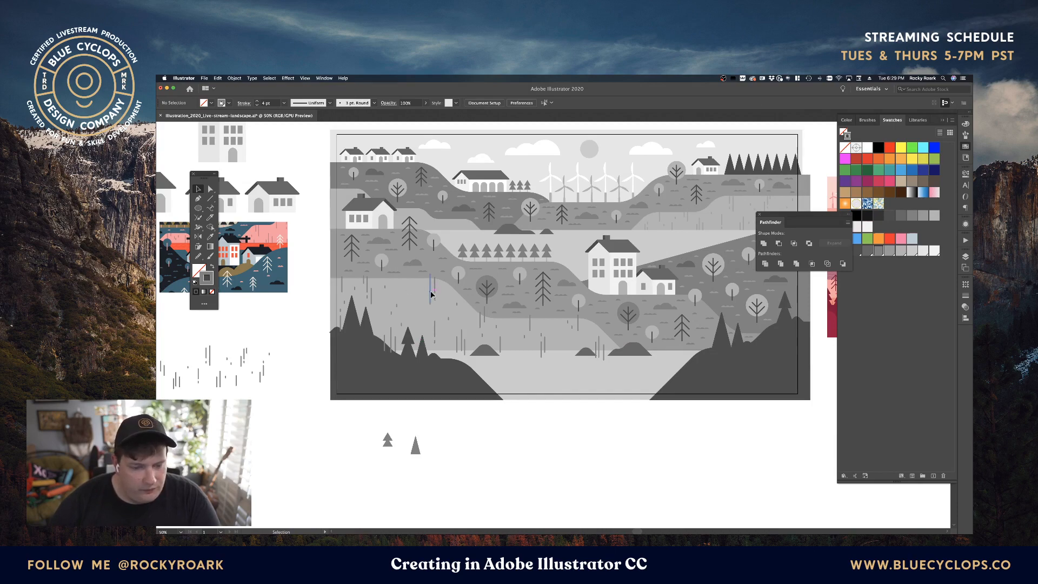
Step: Shift the vertical line near the foreground cliff's upper west end slightly west and up
{"action": "mouse_move", "coordinate": [431, 295]}
{"action": "left_mouse_down"}
{"action": "mouse_move", "coordinate": [415, 290]}
{"action": "mouse_move", "coordinate": [409, 304]}
{"action": "mouse_move", "coordinate": [410, 275]}
{"action": "mouse_move", "coordinate": [433, 287]}
{"action": "mouse_move", "coordinate": [417, 288]}
{"action": "left_mouse_up"}
{"action": "key", "text": "a"}
{"action": "key", "text": "super+minus"}
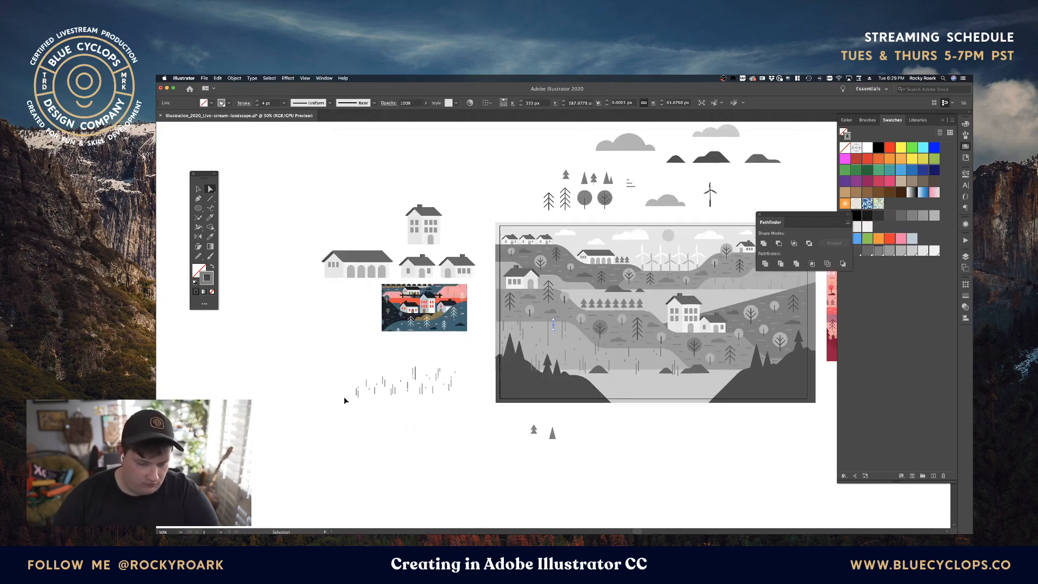
{"action": "key", "text": "super+plus"}
{"action": "key", "text": "super+plus"}
{"action": "key", "text": "super+plus"}
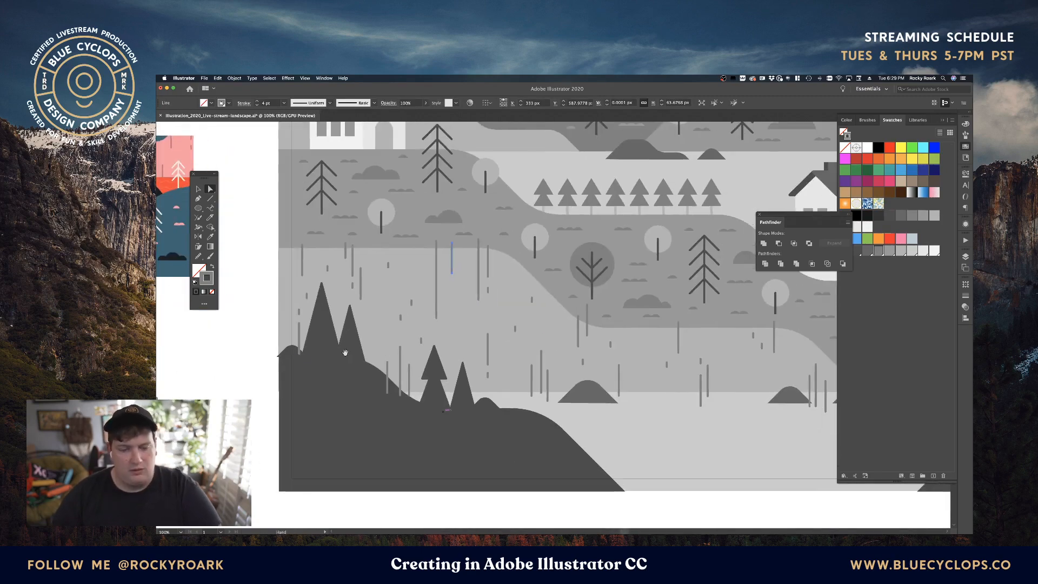
{"action": "left_click", "coordinate": [266, 351]}
{"action": "key", "text": "super+minus"}
{"action": "key", "text": "super+minus"}
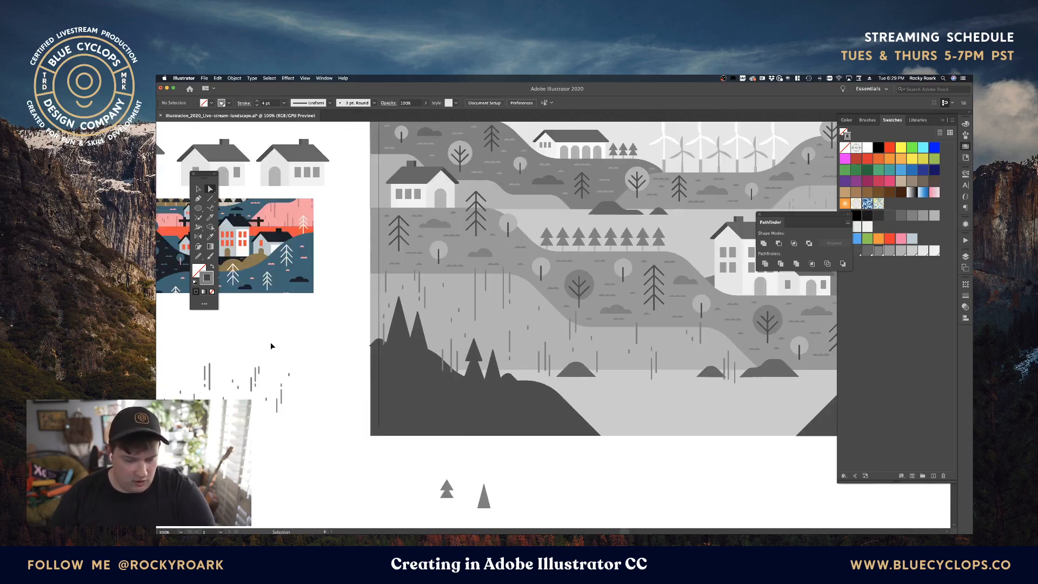
{"action": "key", "text": "v"}
{"action": "left_click_drag", "start_coordinate": [342, 404], "coordinate": [274, 366]}
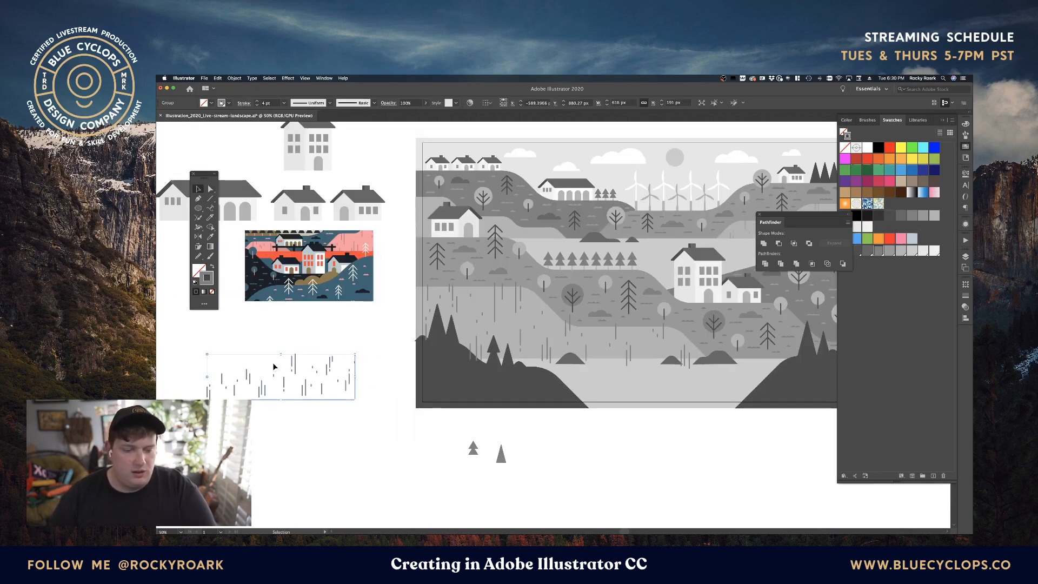
{"action": "key", "text": "super+shift+a"}
{"action": "key", "text": "space"}
{"action": "left_click_drag", "start_coordinate": [566, 295], "coordinate": [359, 368]}
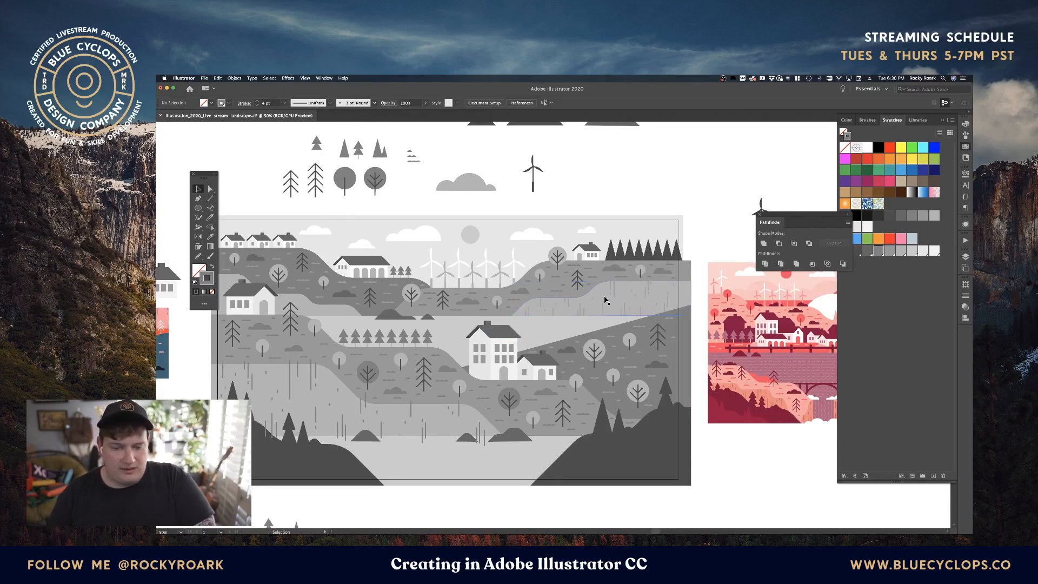
{"action": "scroll", "coordinate": [606, 300], "scroll_direction": "left", "scroll_amount": 5}
{"action": "scroll", "coordinate": [606, 300], "scroll_direction": "down", "scroll_amount": 2}
Step: Select all the foreground cliff's lines and dashes by matching stroke color and group them
{"action": "left_click", "coordinate": [463, 334]}
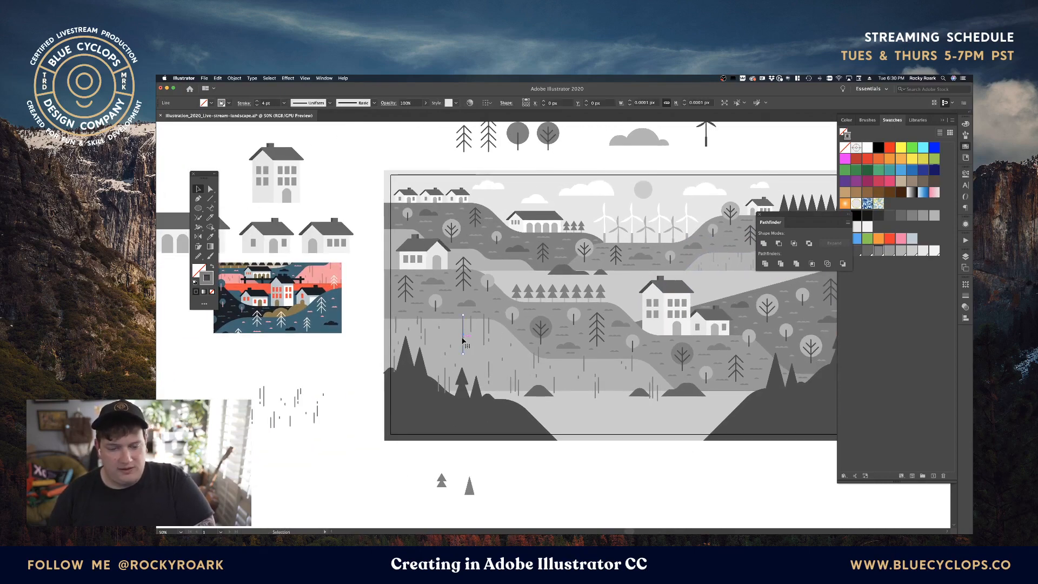
{"action": "left_click", "coordinate": [270, 77]}
{"action": "mouse_move", "coordinate": [295, 135]}
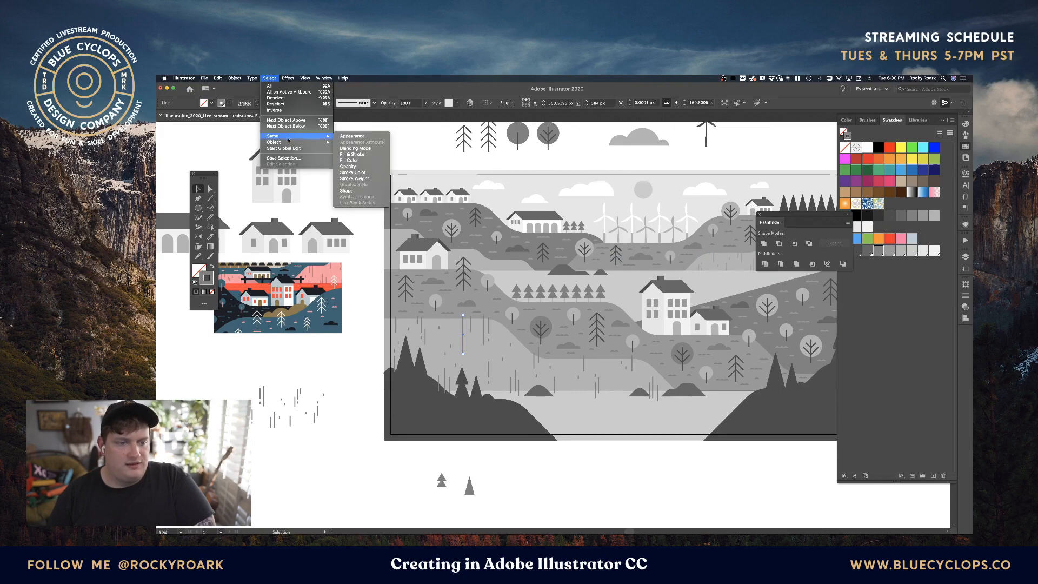
{"action": "left_click", "coordinate": [364, 173]}
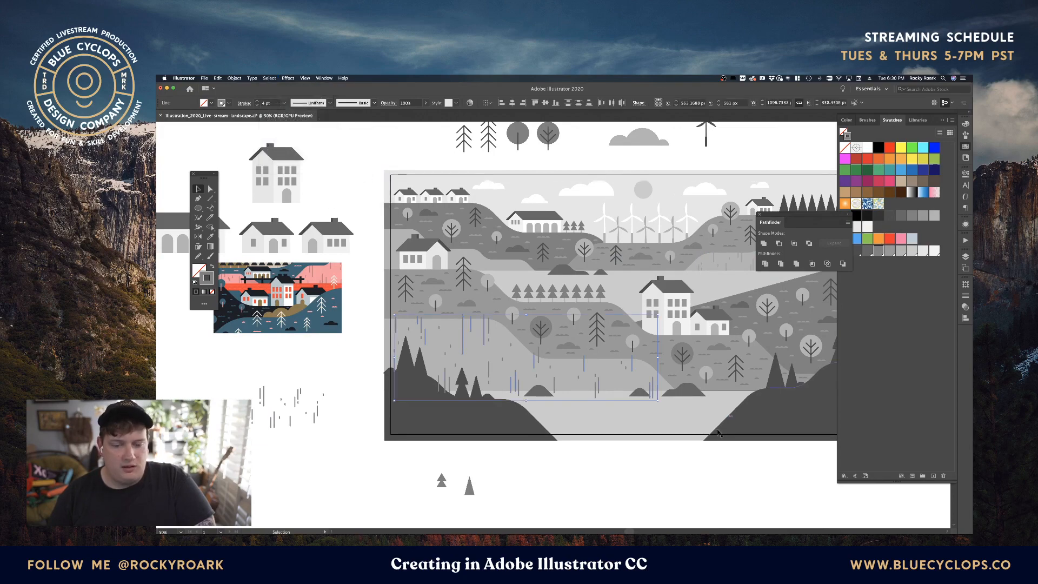
{"action": "key", "text": "a"}
{"action": "key", "text": "ctrl+g"}
{"action": "key", "text": "v"}
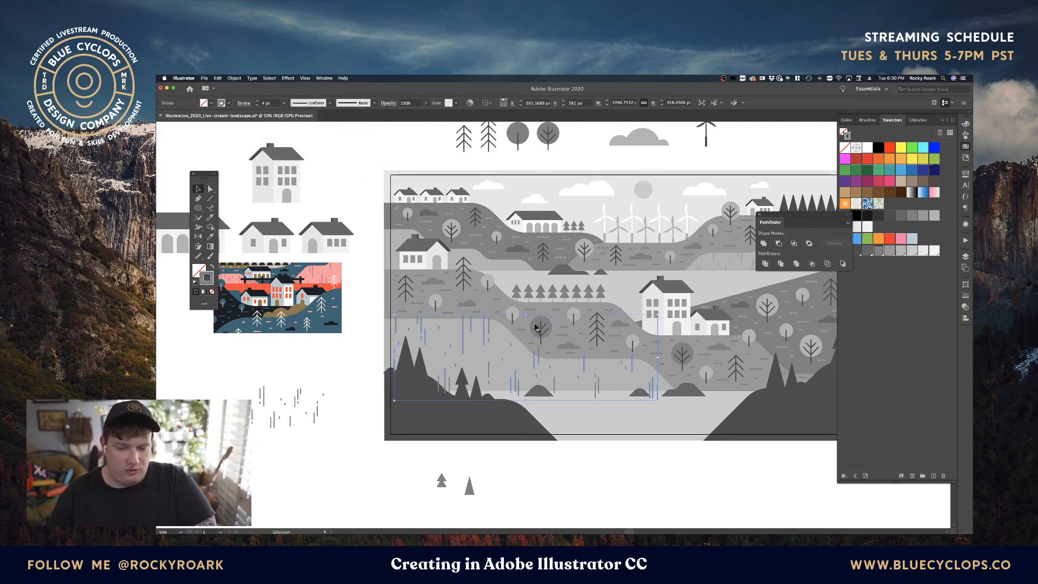
{"action": "left_click", "coordinate": [358, 380]}
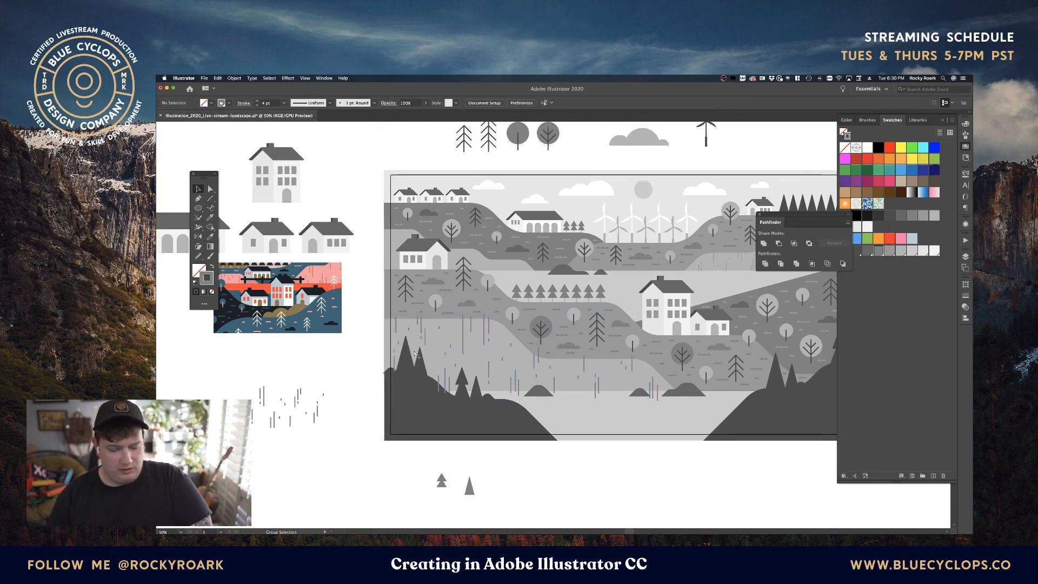
Step: Paste a copy of the foreground cliff shape in front and use it as a clipping mask for the grouped lines
{"action": "key", "text": "a"}
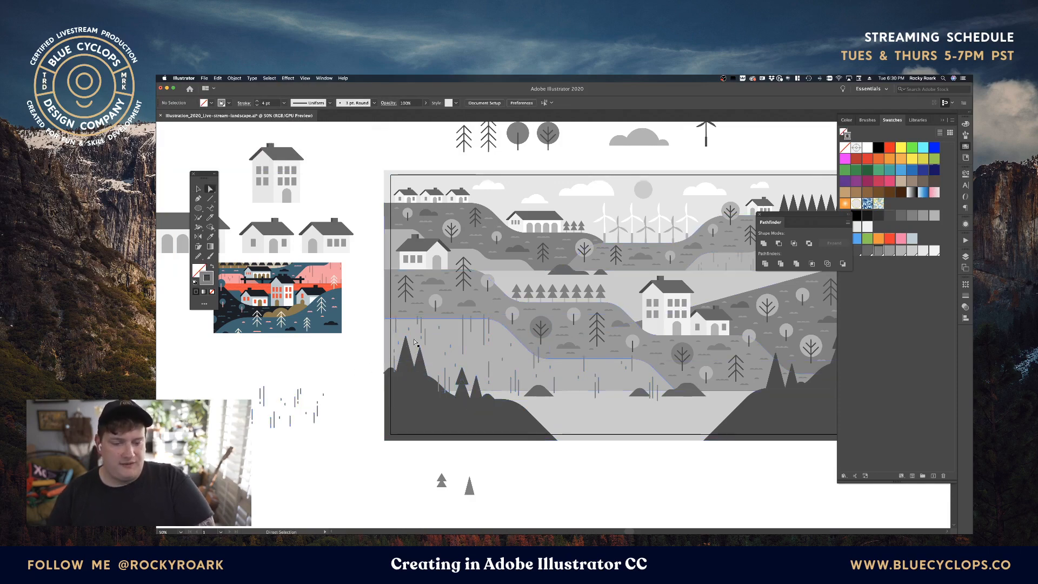
{"action": "left_click", "coordinate": [415, 343]}
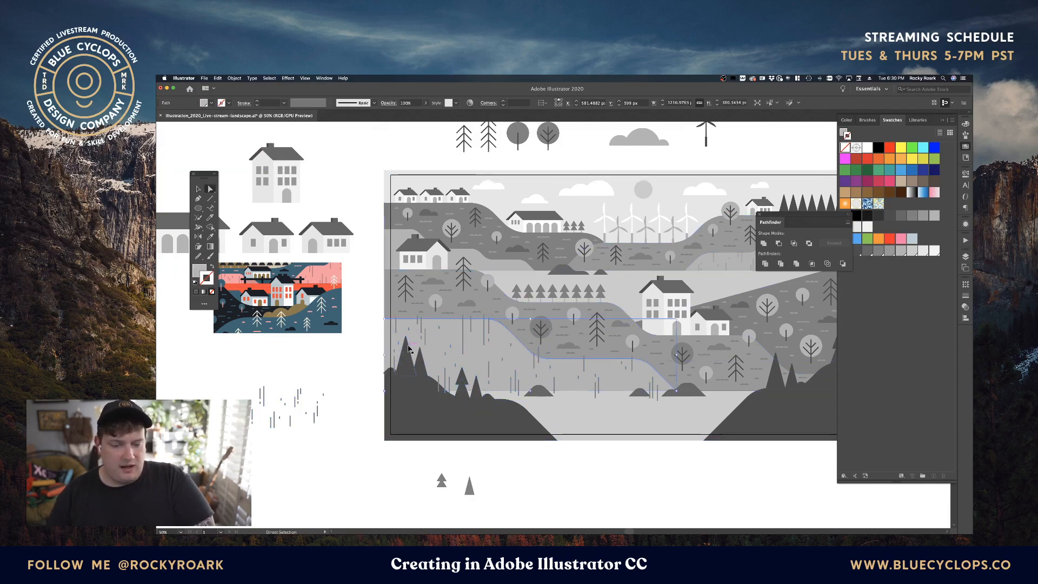
{"action": "left_click", "coordinate": [423, 330], "text": "super"}
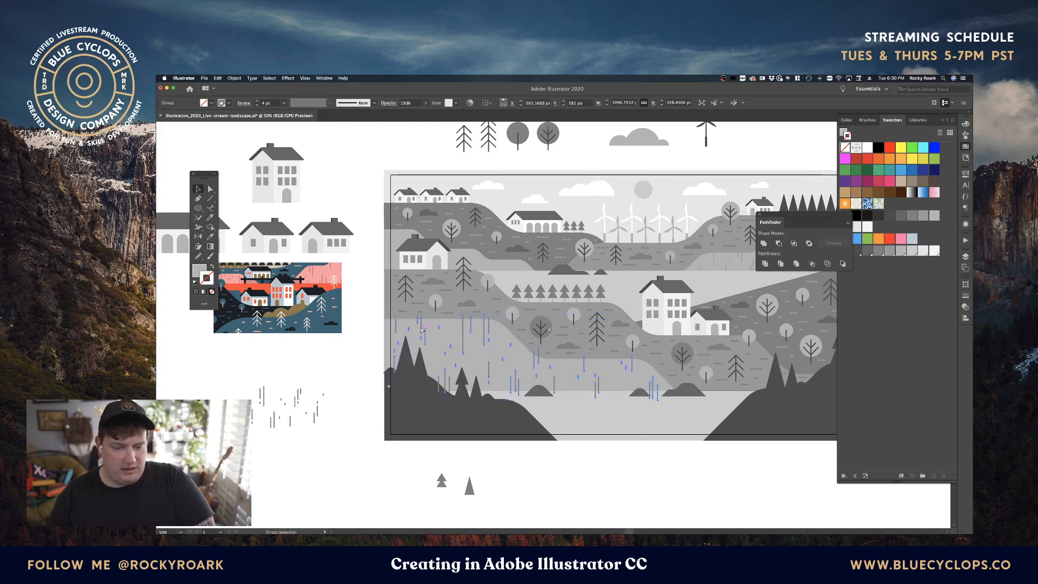
{"action": "key", "text": "super+f"}
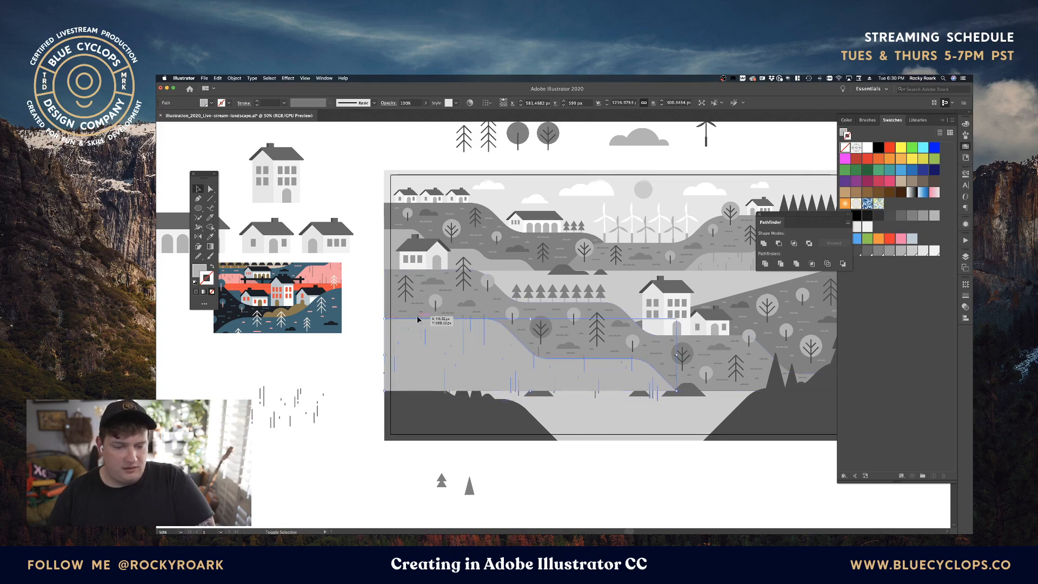
{"action": "left_click", "coordinate": [417, 320], "text": "shift"}
{"action": "key", "text": "super+7"}
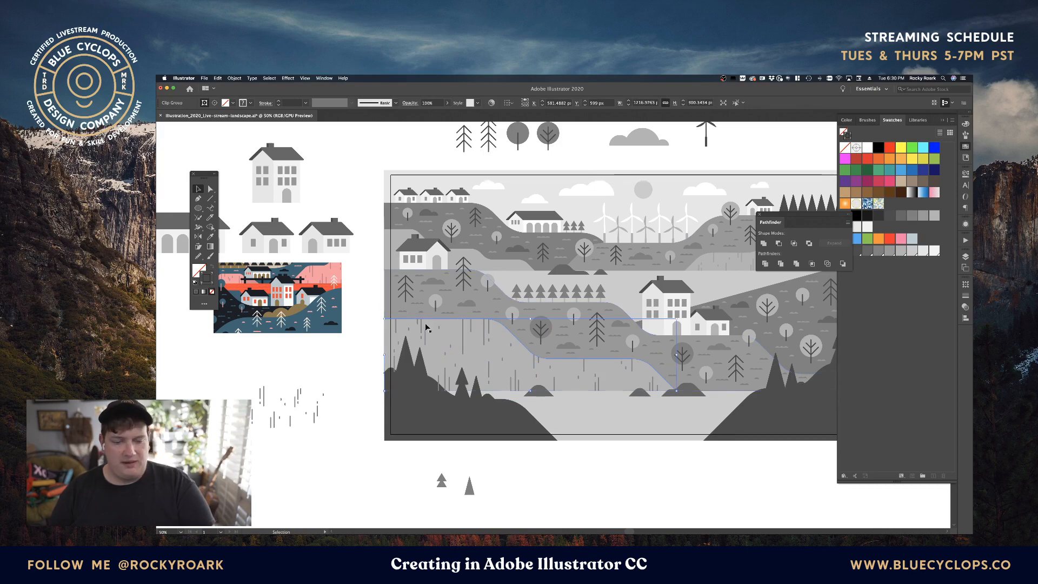
{"action": "key", "text": "a"}
{"action": "key", "text": "v"}
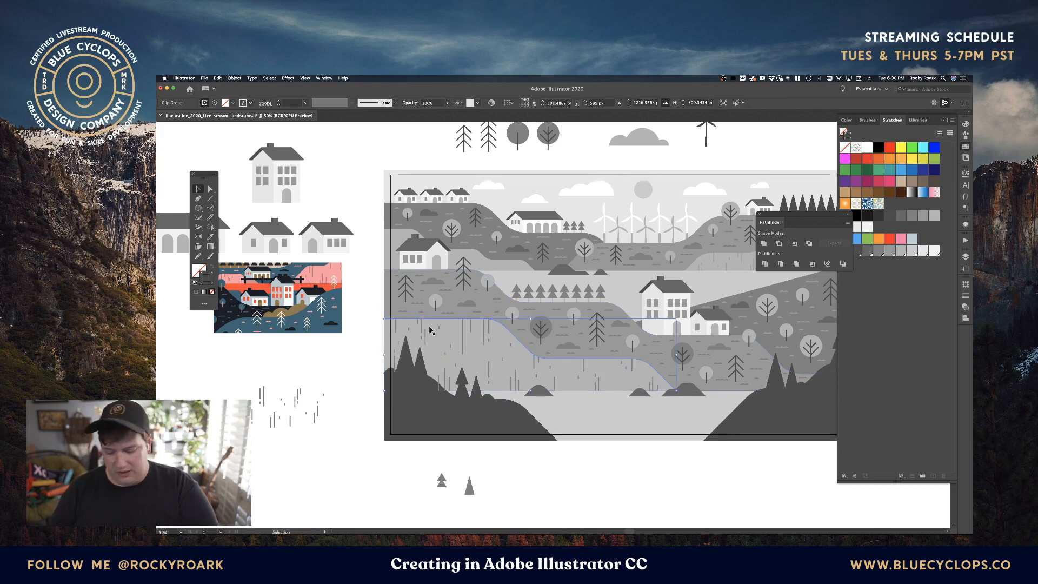
{"action": "key", "text": "super+z"}
{"action": "key", "text": "super+z"}
{"action": "key", "text": "super+shift+z"}
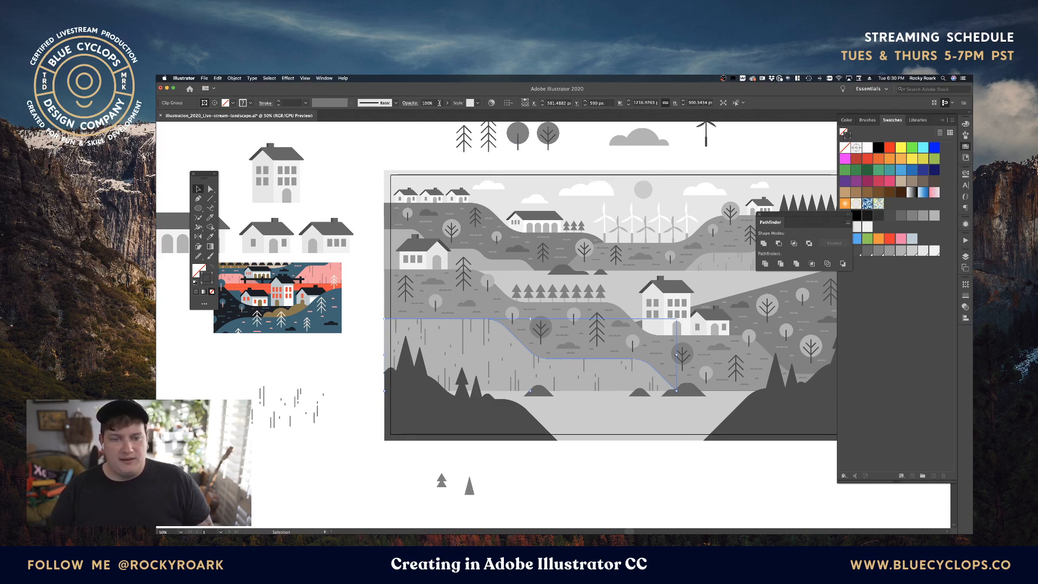
Step: Set the clipped line texture's opacity to 35%
{"action": "left_click_drag", "start_coordinate": [439, 103], "coordinate": [384, 103]}
{"action": "type", "text": "3"}
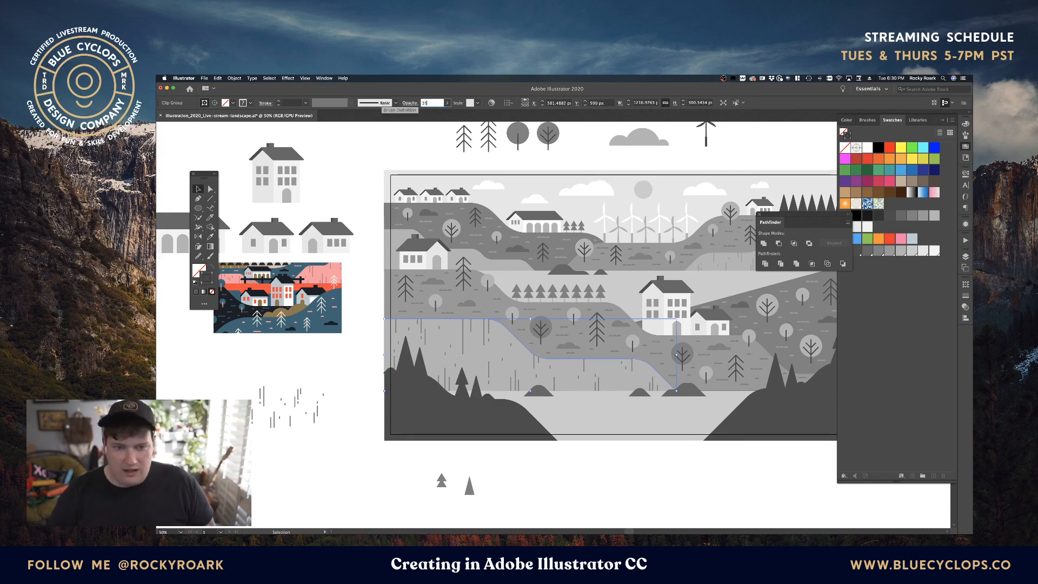
{"action": "type", "text": "5"}
{"action": "key", "text": "Return"}
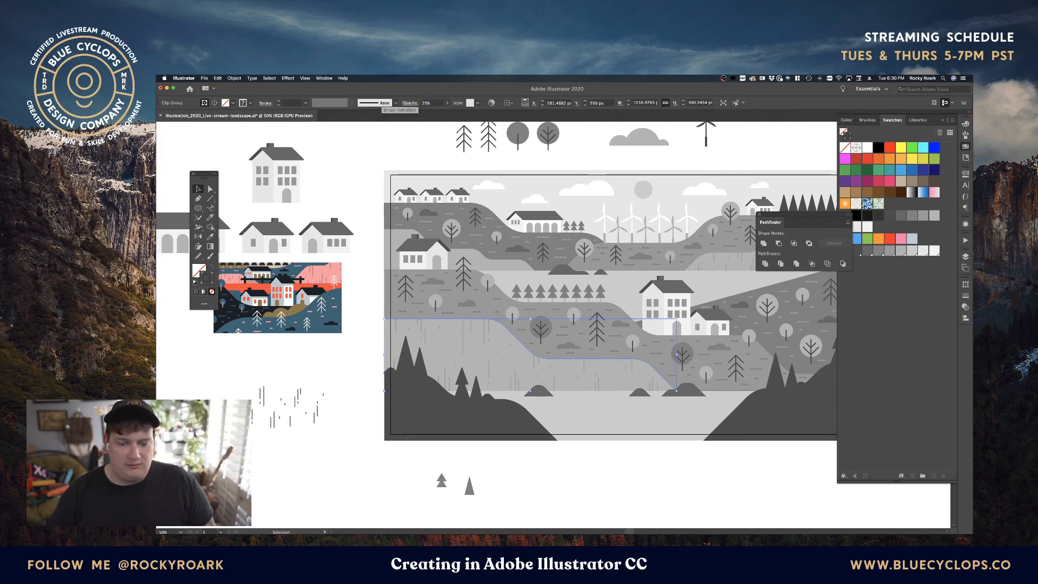
{"action": "left_click", "coordinate": [599, 470]}
Step: Copy the spare line-and-dash group into the area around the small house and reflect it across the vertical axis
{"action": "scroll", "coordinate": [611, 379], "scroll_direction": "right", "scroll_amount": 6}
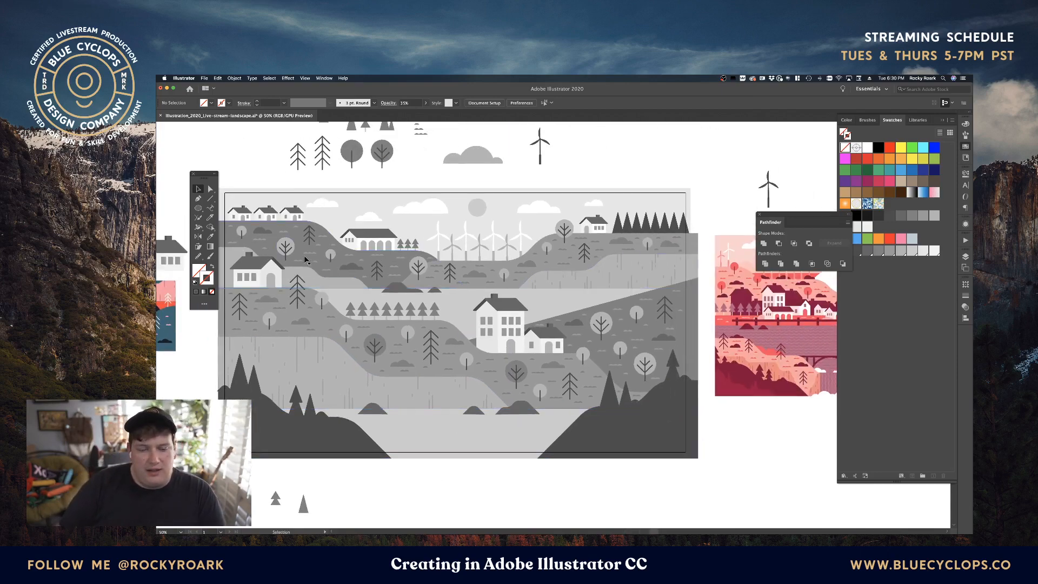
{"action": "left_click_drag", "start_coordinate": [355, 277], "coordinate": [444, 279]}
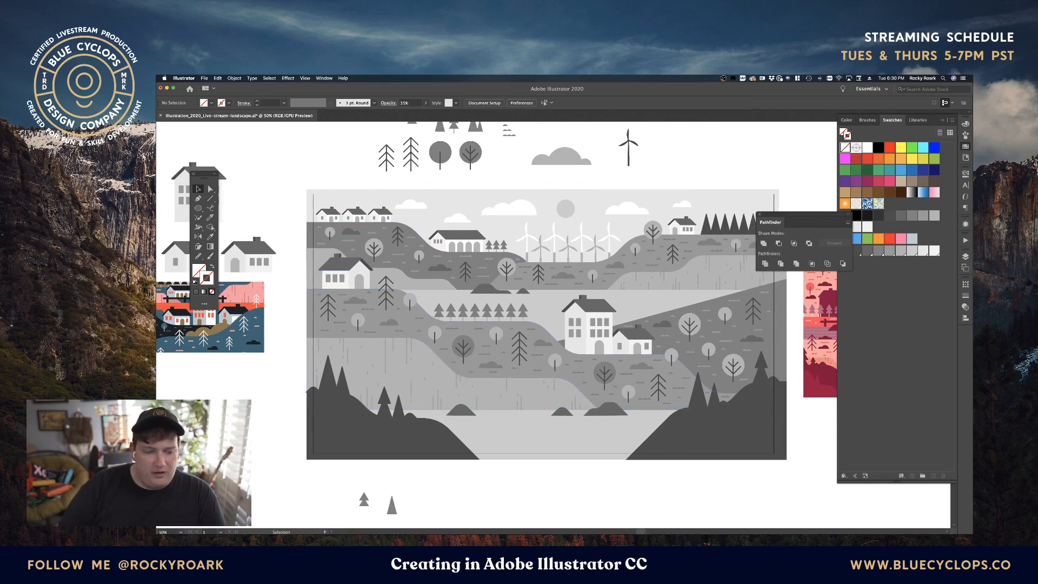
{"action": "scroll", "coordinate": [260, 403], "scroll_direction": "left", "scroll_amount": 5}
{"action": "left_click", "coordinate": [348, 441]}
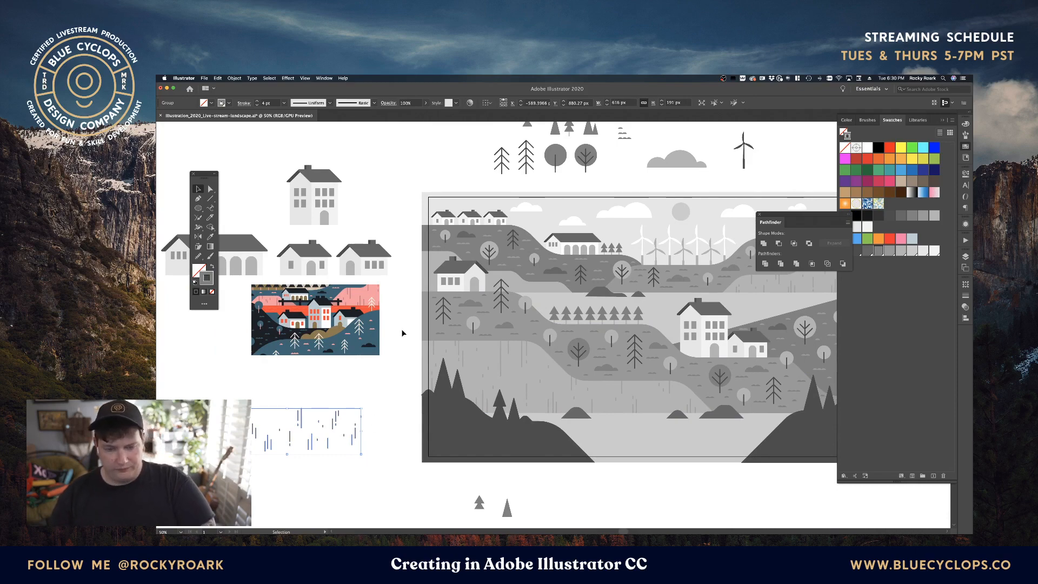
{"action": "left_click", "coordinate": [460, 281]}
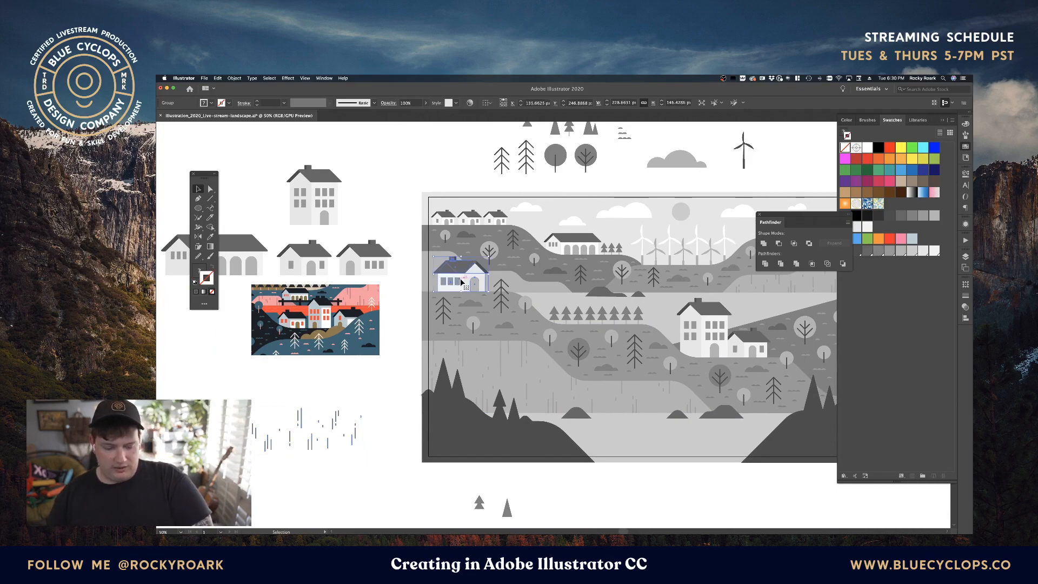
{"action": "key", "text": "super+shift+a"}
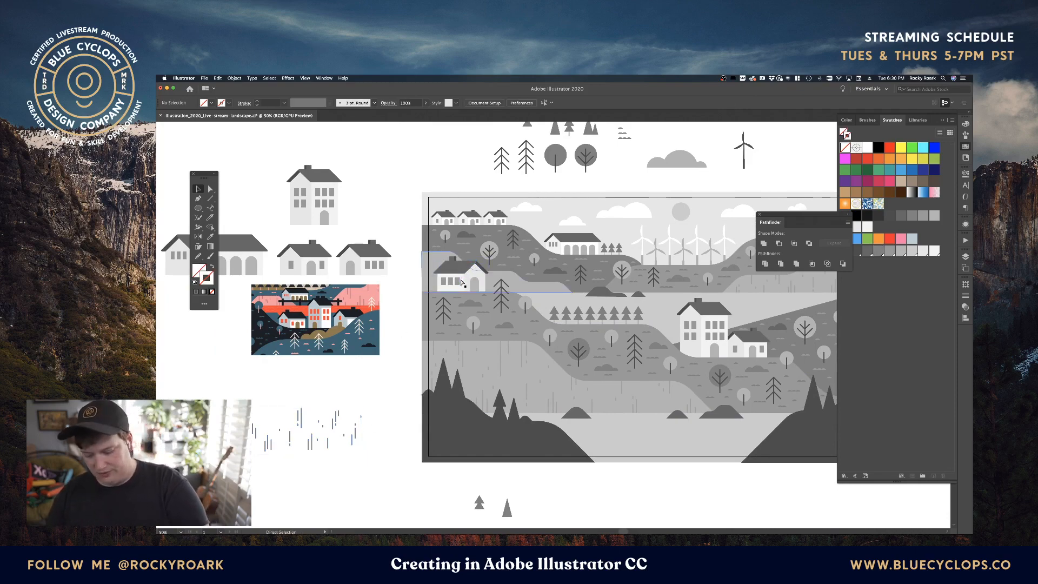
{"action": "key", "text": "super+equal"}
{"action": "key", "text": "super+equal"}
{"action": "left_click_drag", "start_coordinate": [443, 239], "coordinate": [536, 285]}
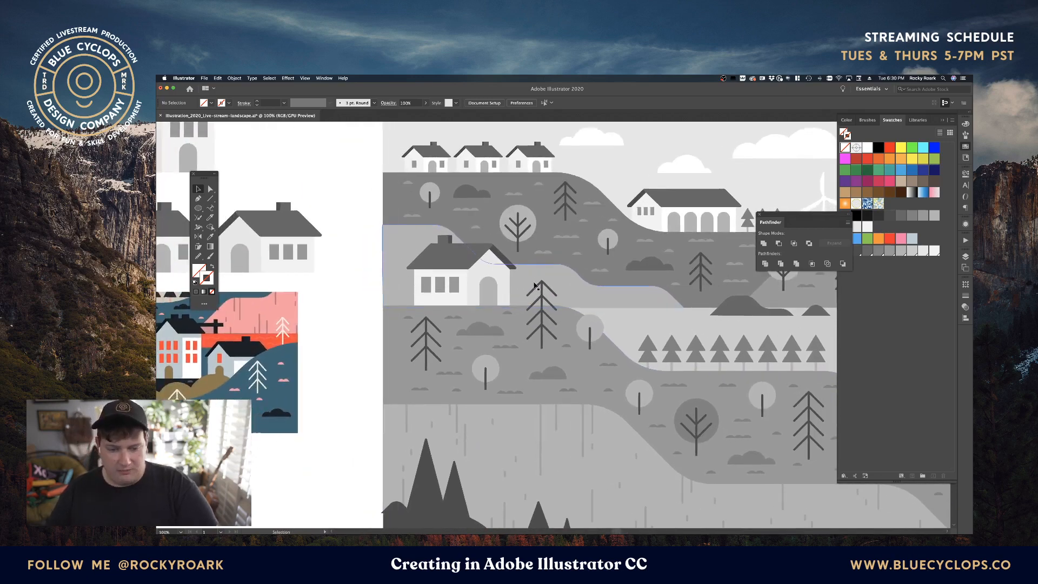
{"action": "left_click", "coordinate": [534, 286]}
{"action": "key", "text": "o"}
{"action": "key", "text": "Return"}
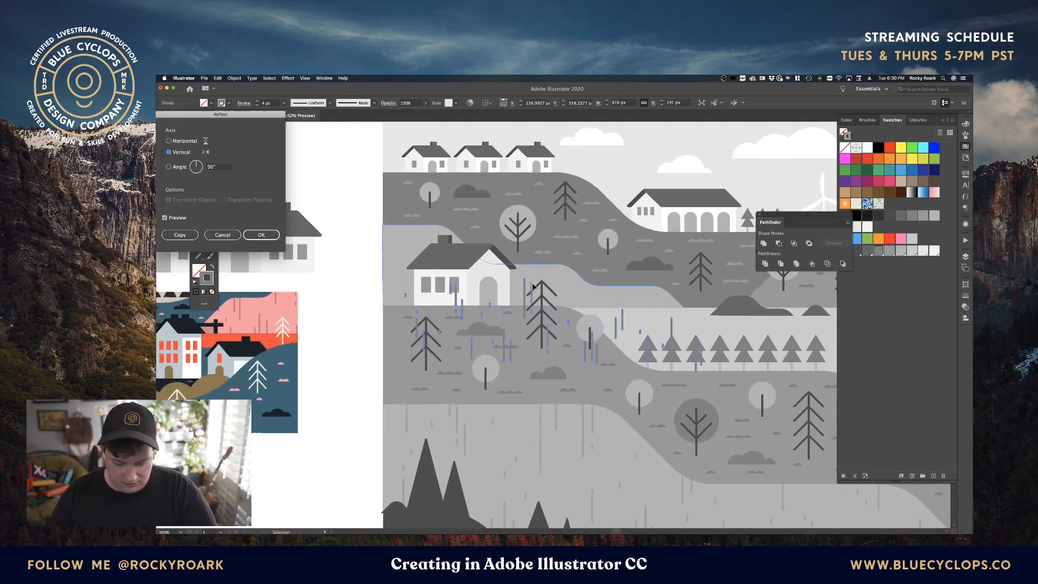
{"action": "key", "text": "Return"}
Step: Position the reflected line group over the cliff behind the small house and reduce its height to about 146 px
{"action": "left_click_drag", "start_coordinate": [520, 302], "coordinate": [497, 236]}
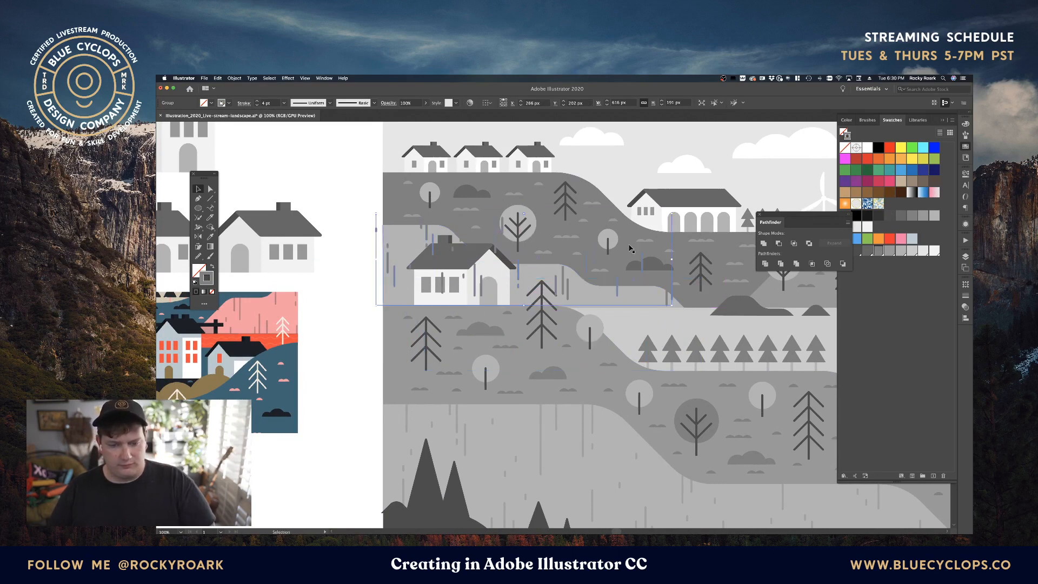
{"action": "key", "text": "shift+Down"}
{"action": "key", "text": "shift+Down"}
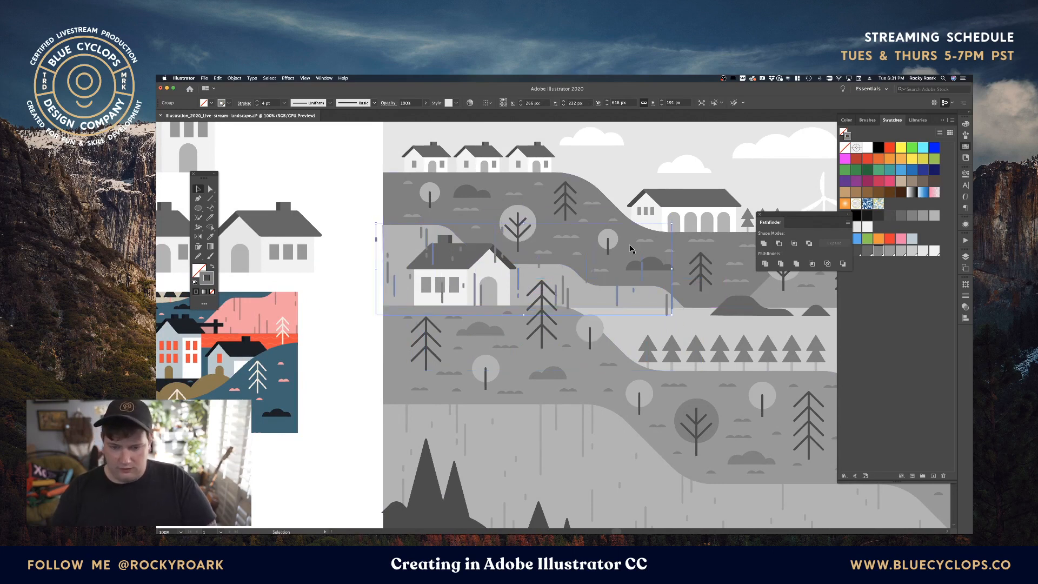
{"action": "left_click_drag", "start_coordinate": [525, 224], "coordinate": [525, 247]}
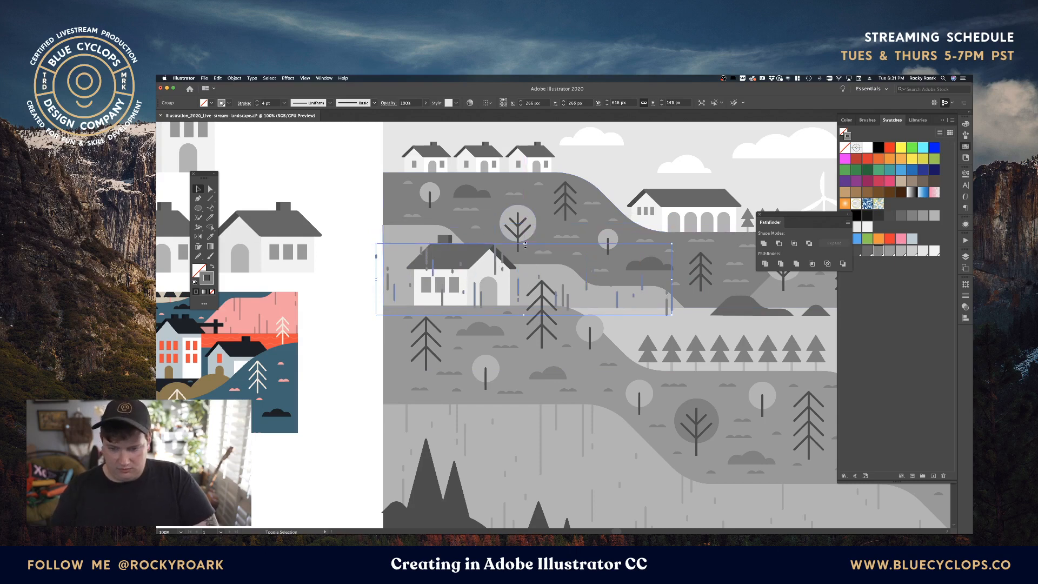
{"action": "key", "text": "shift+Left"}
{"action": "key", "text": "shift+Down"}
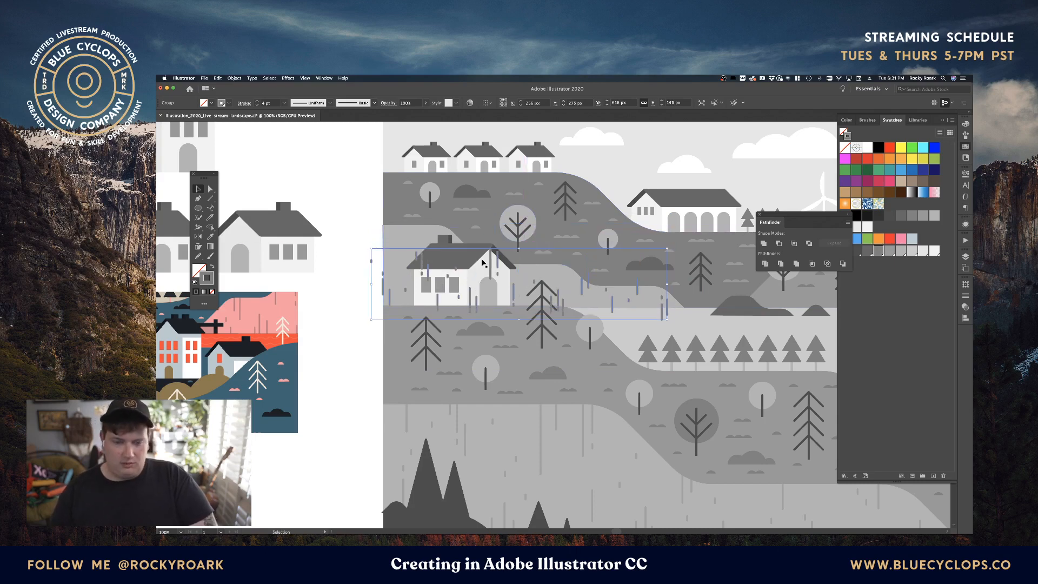
{"action": "left_click", "coordinate": [352, 270]}
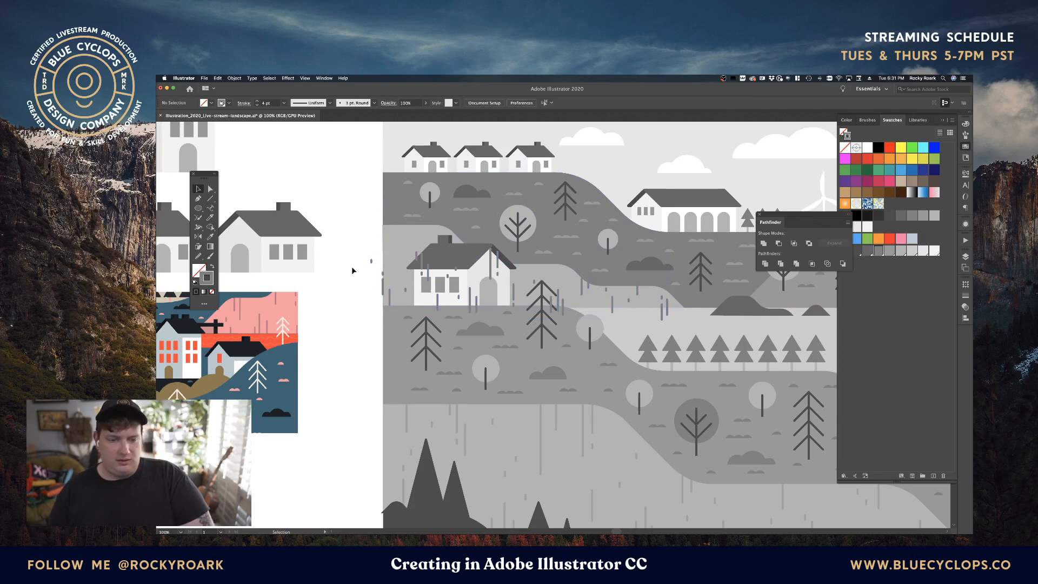
{"action": "left_click", "coordinate": [382, 281]}
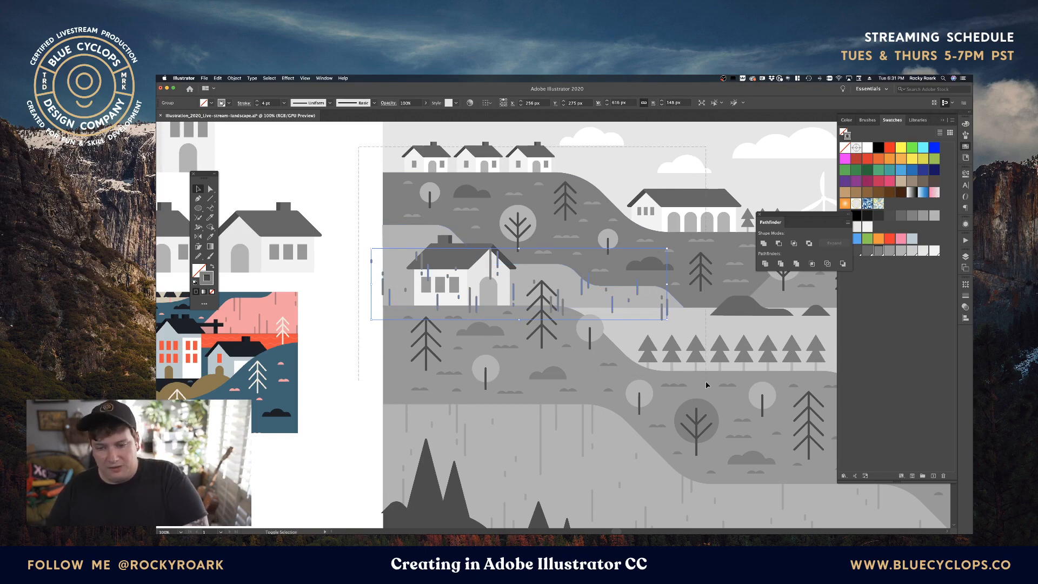
{"action": "key", "text": "super+shift+a"}
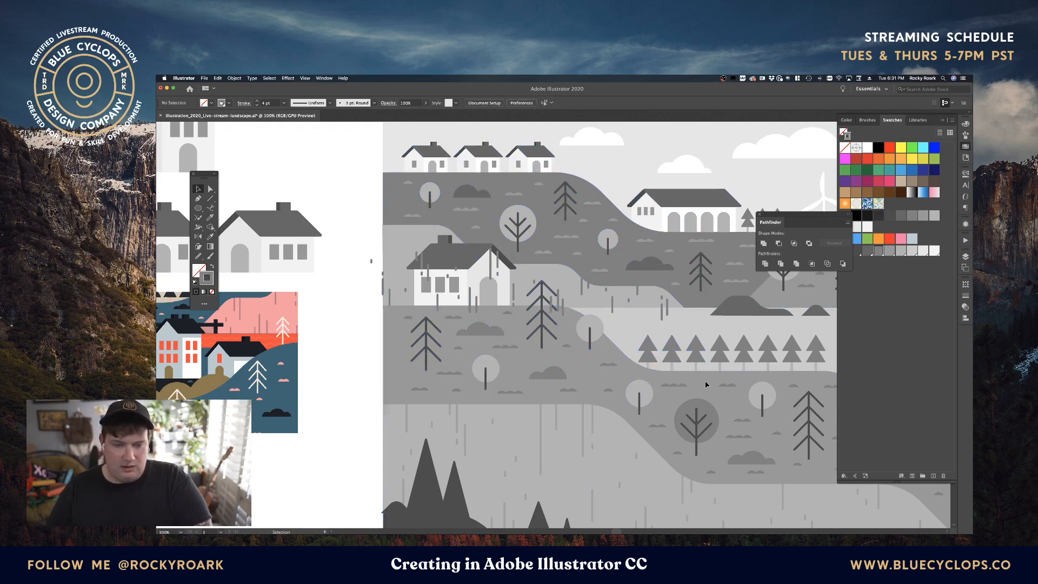
{"action": "left_click", "coordinate": [418, 261]}
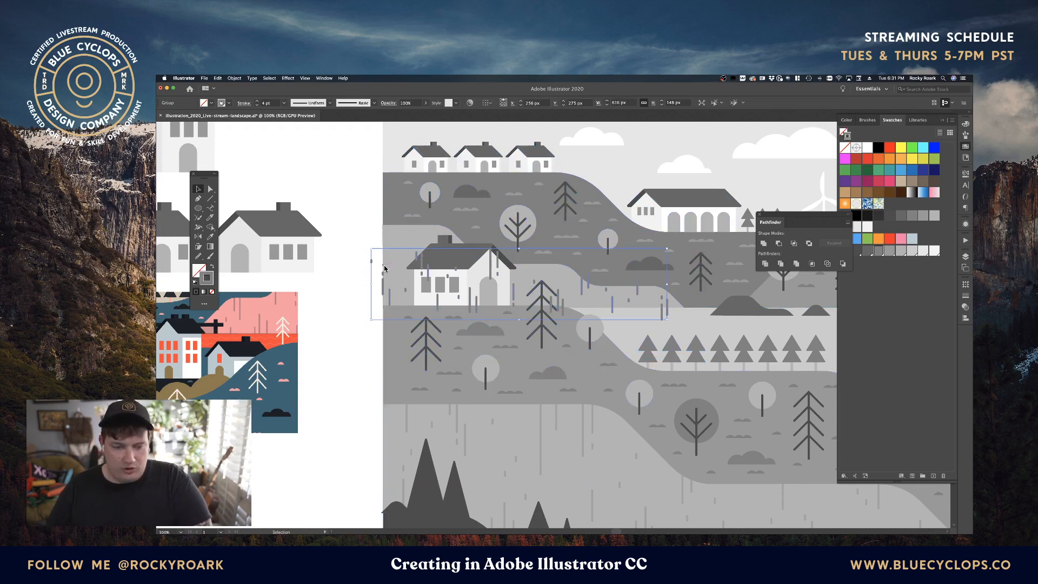
{"action": "key", "text": "super+shift+a"}
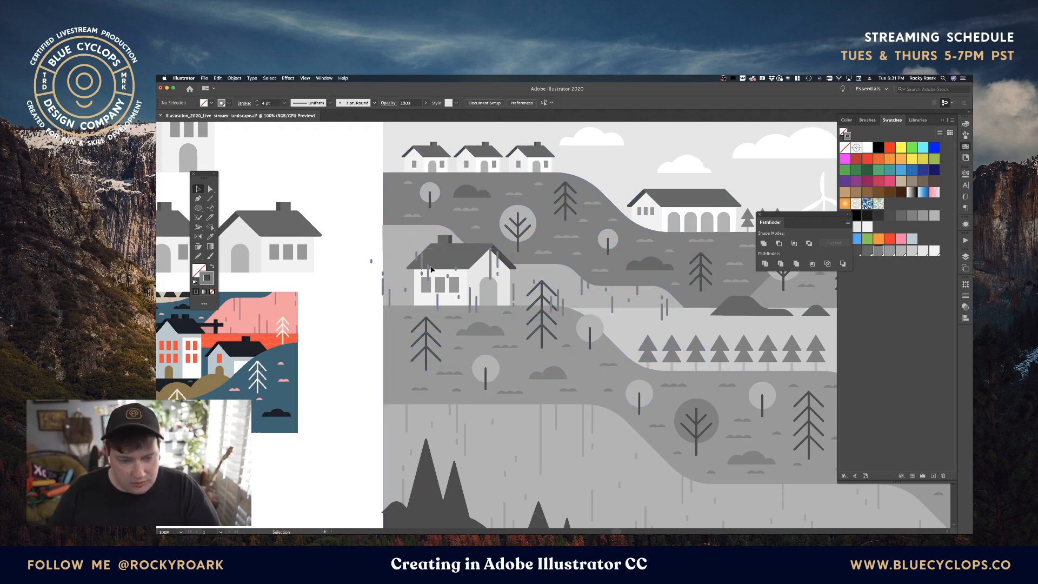
Step: Move the lines off the small house's left side onto the nearby cliff face and delete the strays outside the landscape's left edge
{"action": "left_click", "coordinate": [429, 270]}
{"action": "left_click_drag", "start_coordinate": [428, 271], "coordinate": [417, 243]}
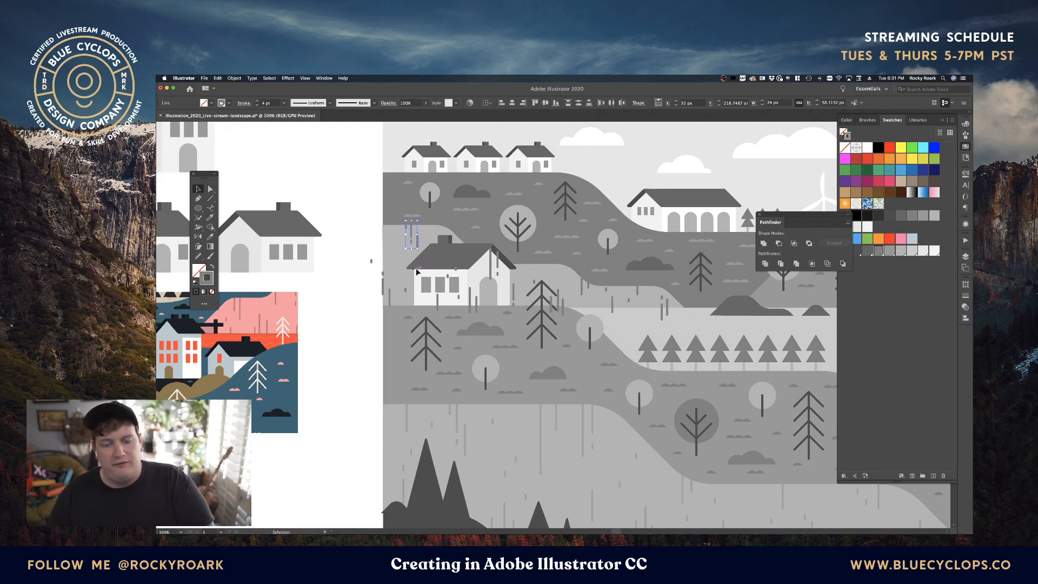
{"action": "left_click", "coordinate": [350, 268]}
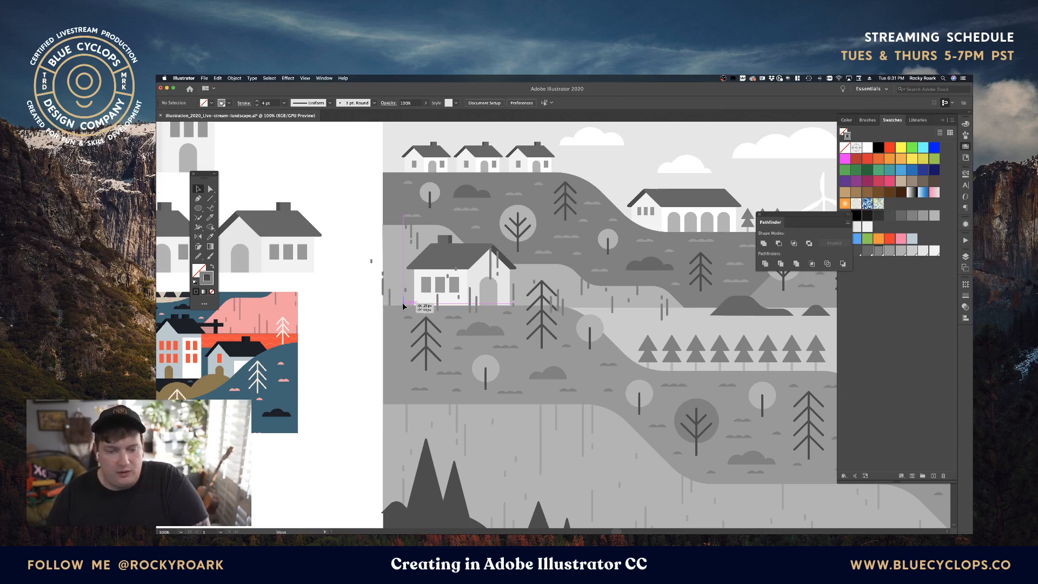
{"action": "left_click", "coordinate": [403, 302]}
{"action": "left_click", "coordinate": [407, 291]}
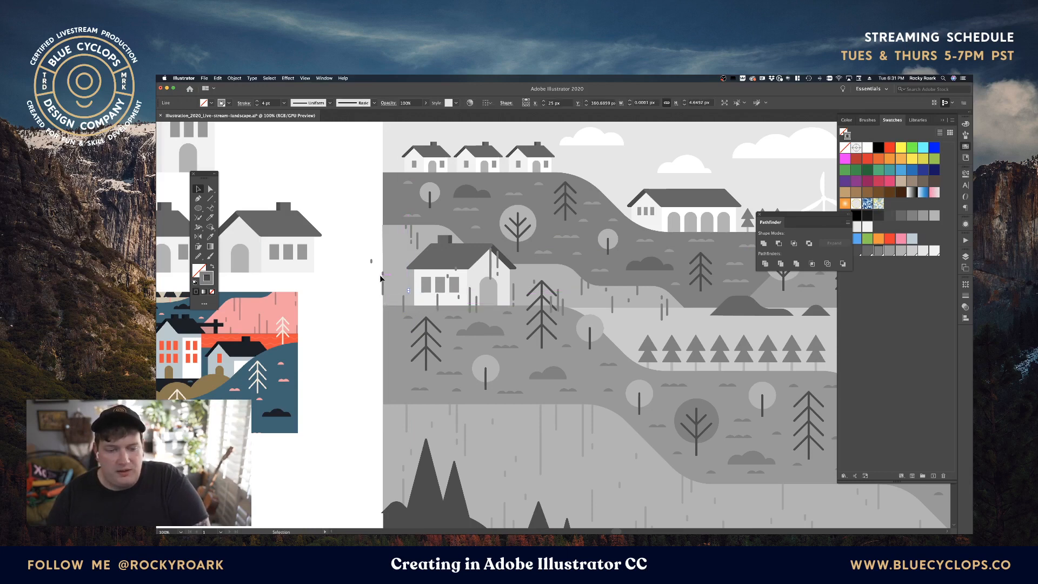
{"action": "left_click_drag", "start_coordinate": [366, 254], "coordinate": [389, 297]}
{"action": "key", "text": "Delete"}
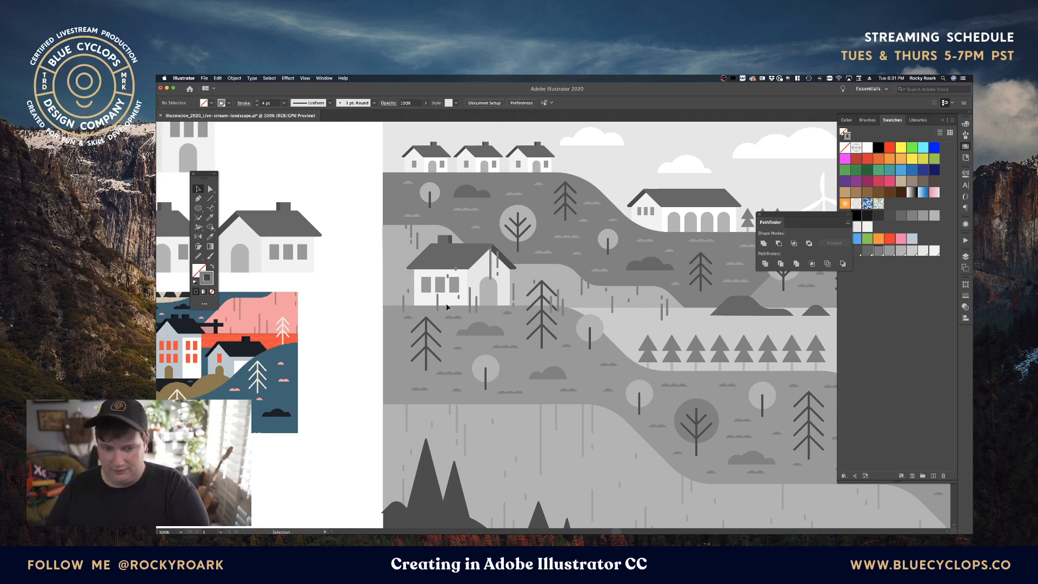
Step: Move the lines covering the house's roof and door onto the cliff slope to the right of the tall bare tree
{"action": "left_click_drag", "start_coordinate": [487, 314], "coordinate": [488, 315]}
{"action": "left_click", "coordinate": [485, 244]}
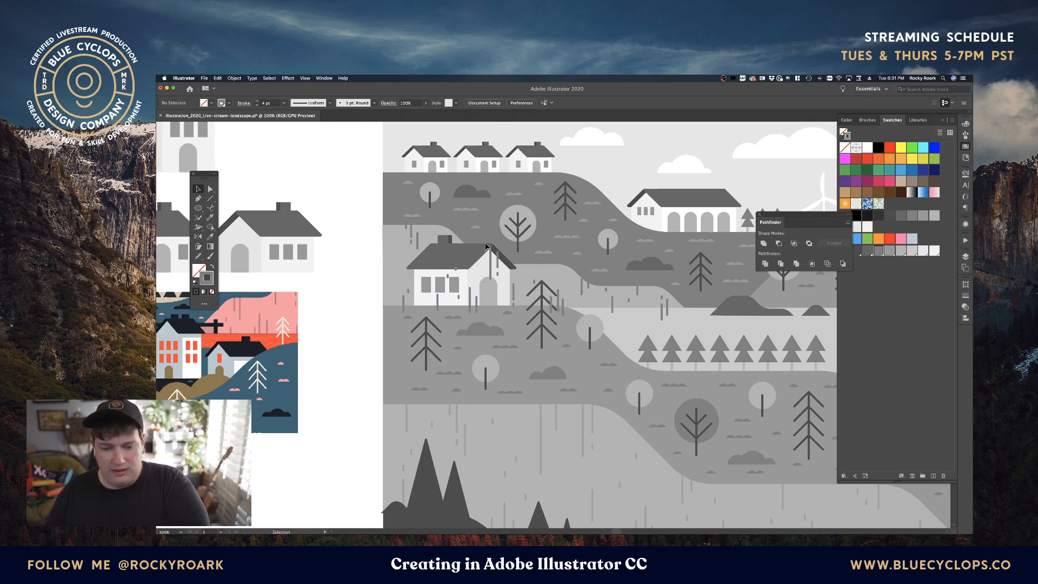
{"action": "left_click", "coordinate": [497, 276]}
{"action": "left_click_drag", "start_coordinate": [506, 275], "coordinate": [570, 304]}
{"action": "left_click", "coordinate": [571, 295]}
{"action": "left_click", "coordinate": [556, 302]}
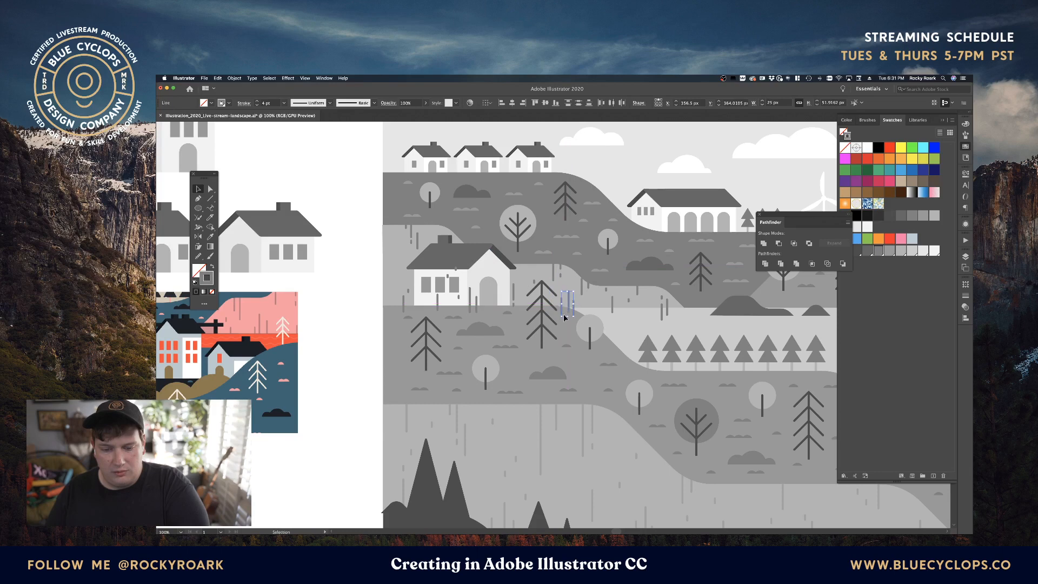
{"action": "left_click", "coordinate": [591, 300]}
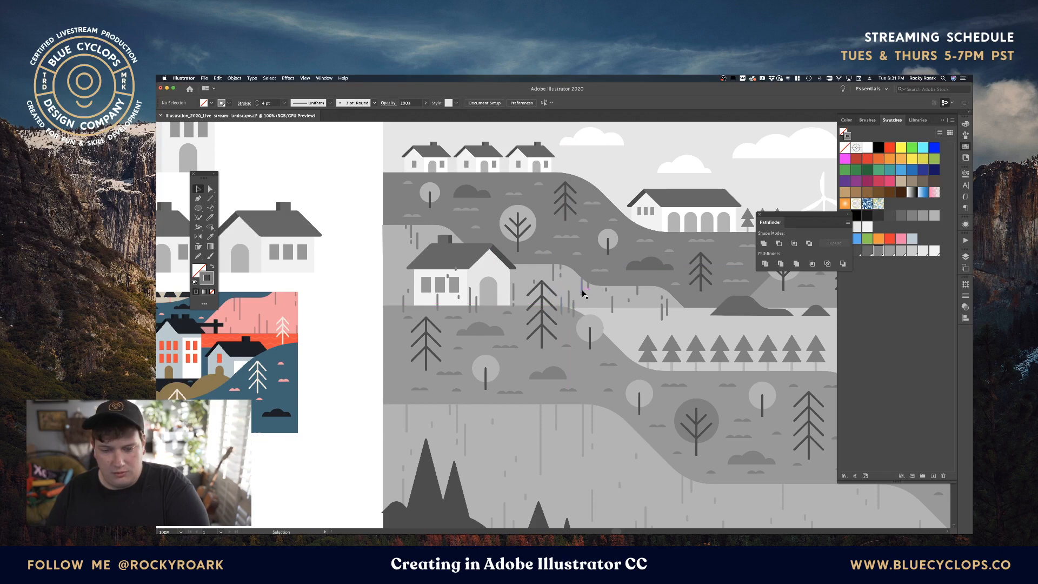
{"action": "left_click_drag", "start_coordinate": [583, 293], "coordinate": [600, 293]}
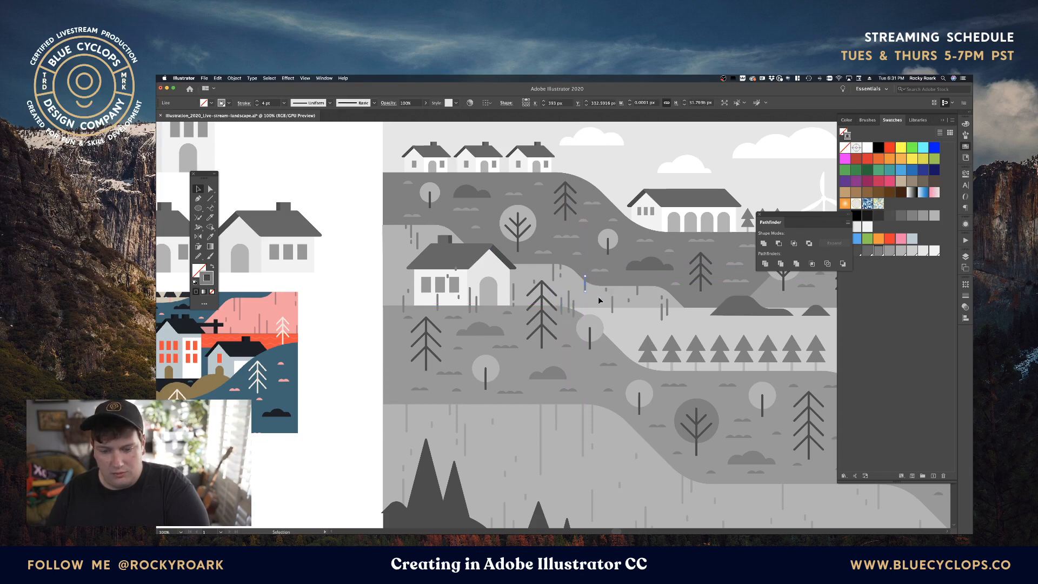
{"action": "left_click", "coordinate": [638, 313]}
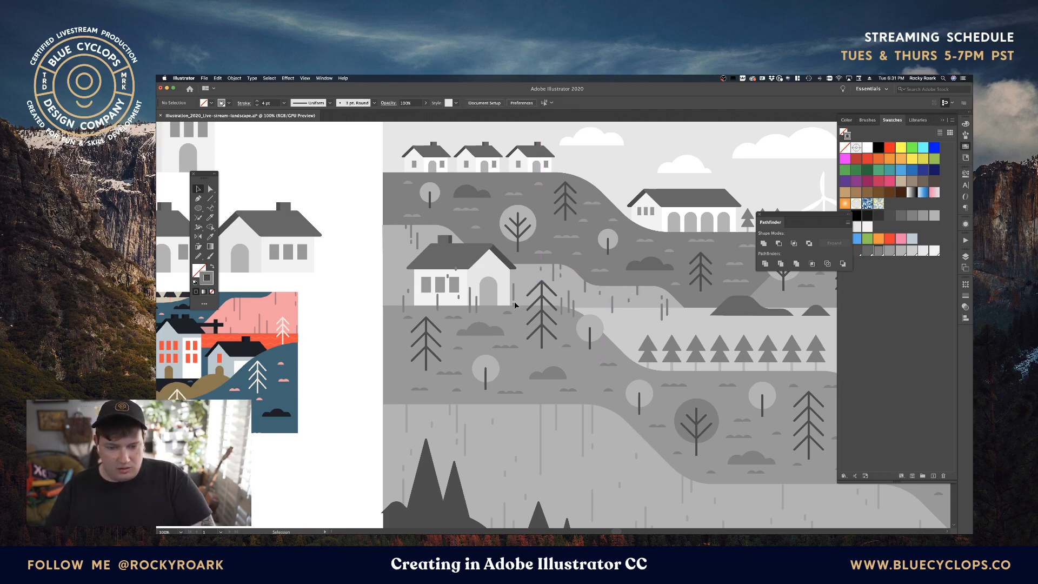
Step: Raise the line beside the house's right wall and delete the remaining lines and dashes over the house front
{"action": "left_click_drag", "start_coordinate": [515, 302], "coordinate": [518, 286]}
{"action": "left_click", "coordinate": [534, 268]}
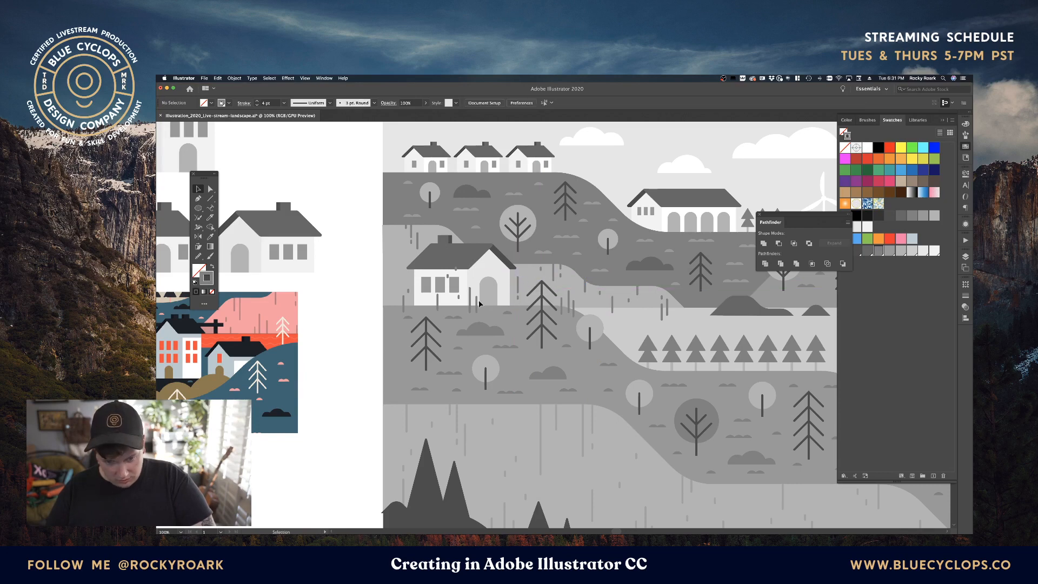
{"action": "left_click_drag", "start_coordinate": [423, 284], "coordinate": [425, 265]}
{"action": "key", "text": "Delete"}
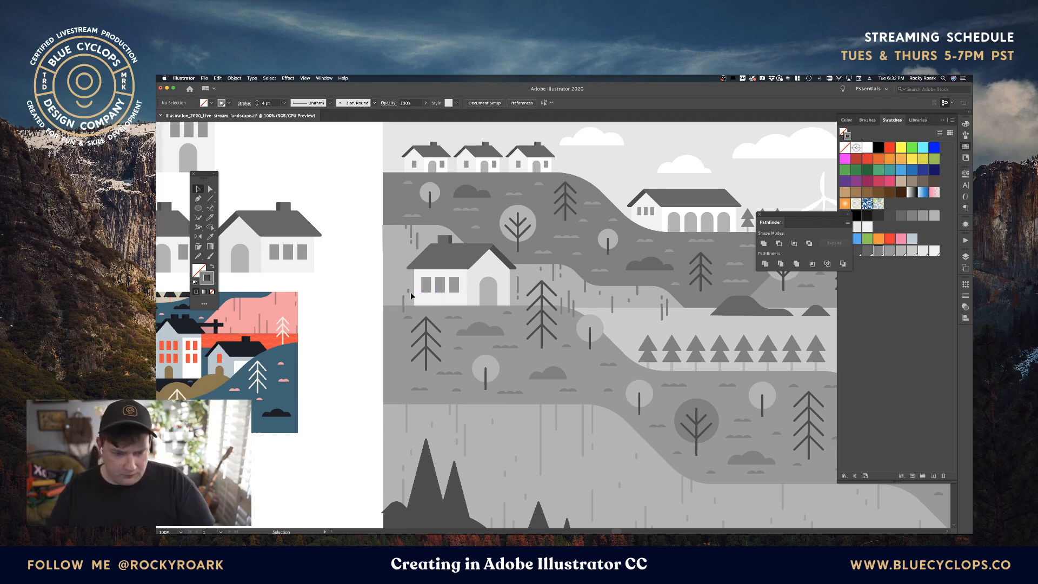
Step: Reposition the short dashes on the cliff at the house's left and on the slope beyond the tall tree
{"action": "left_click", "coordinate": [411, 244]}
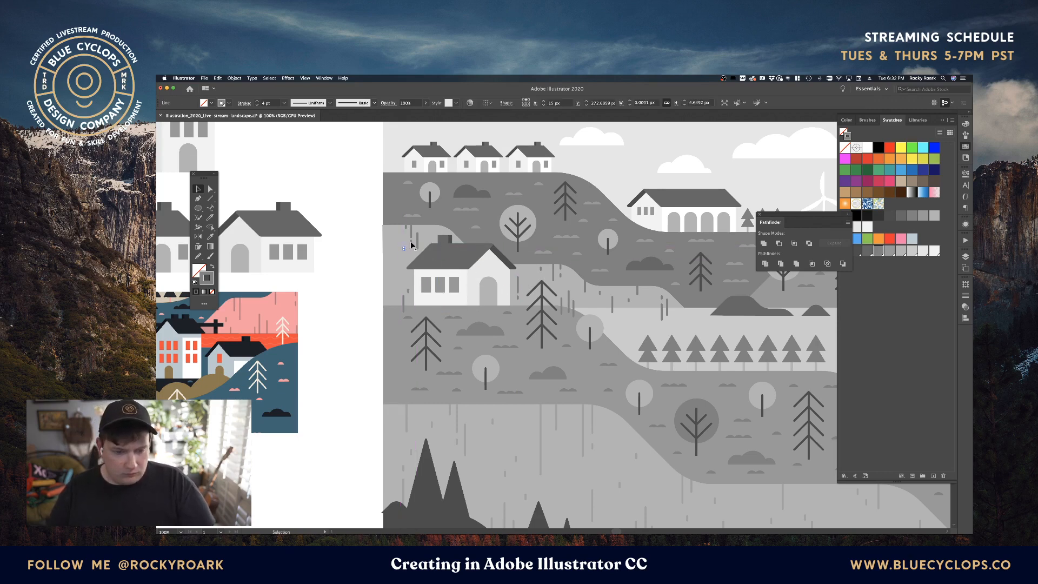
{"action": "left_click_drag", "start_coordinate": [404, 249], "coordinate": [592, 302]}
{"action": "left_click", "coordinate": [459, 225]}
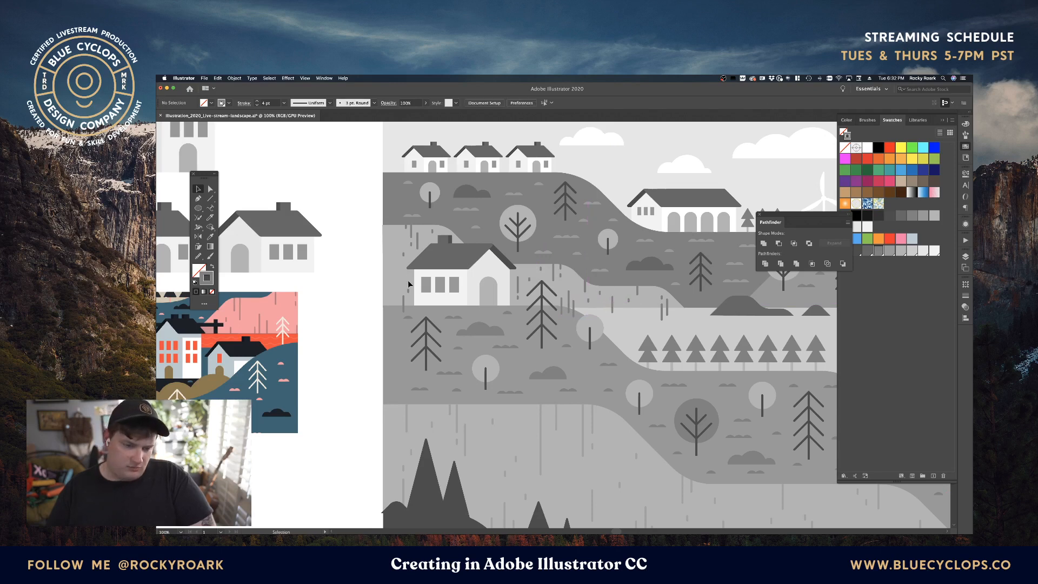
{"action": "left_click_drag", "start_coordinate": [404, 303], "coordinate": [404, 281]}
{"action": "left_click", "coordinate": [385, 281]}
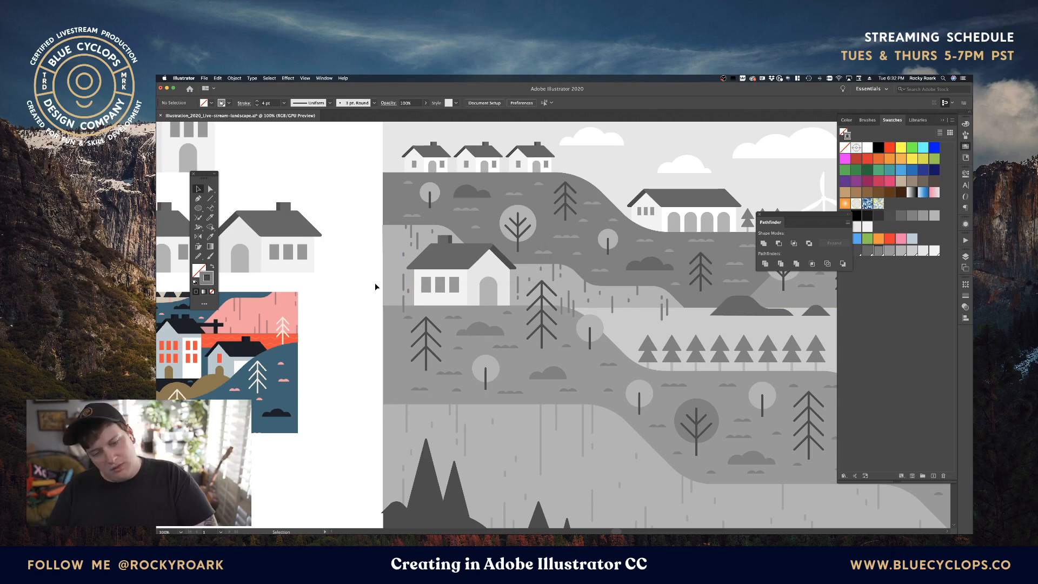
{"action": "key", "text": "super+z"}
Step: Lengthen the vertical lines beside the house's left wall by adjusting their endpoints
{"action": "key", "text": "a"}
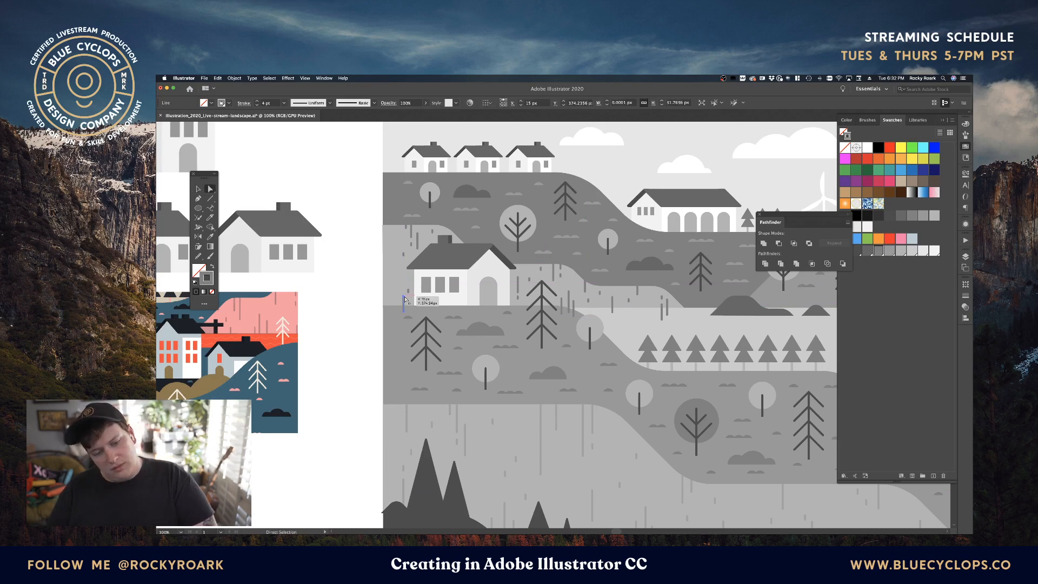
{"action": "left_click_drag", "start_coordinate": [403, 296], "coordinate": [403, 281]}
{"action": "key", "text": "super+shift+a"}
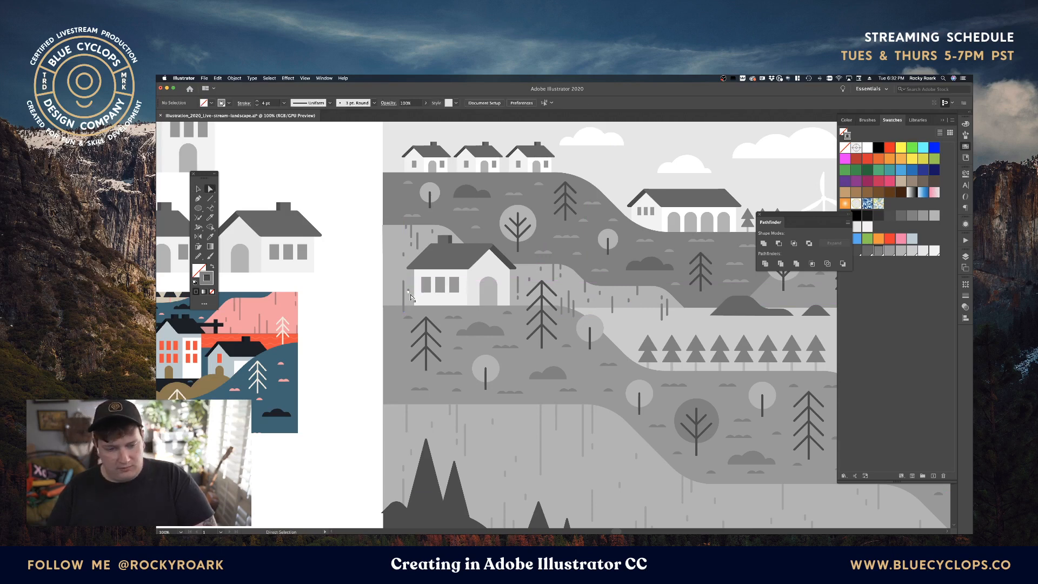
{"action": "left_click", "coordinate": [409, 295]}
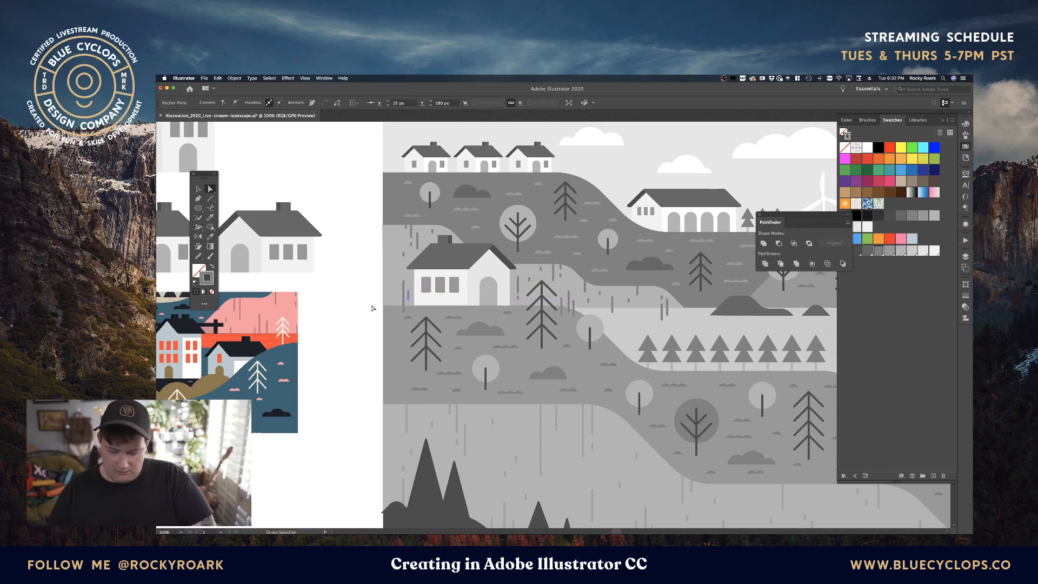
{"action": "key", "text": "super+shift+a"}
{"action": "key", "text": "v"}
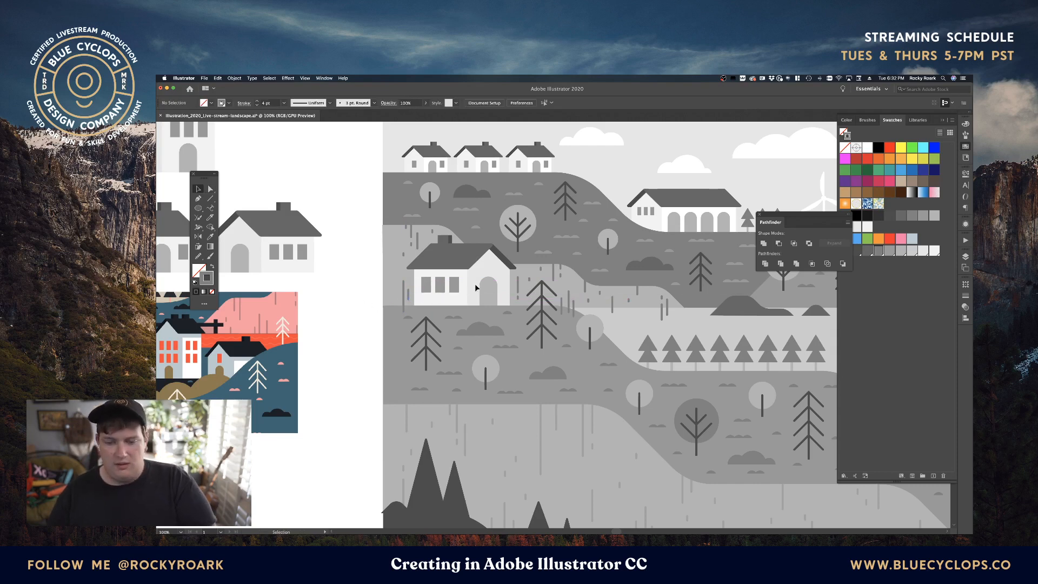
Step: Adjust the positions of the lines and the short dash on the cliff face near the artboard's left edge
{"action": "scroll", "coordinate": [311, 222], "scroll_direction": "right", "scroll_amount": 5}
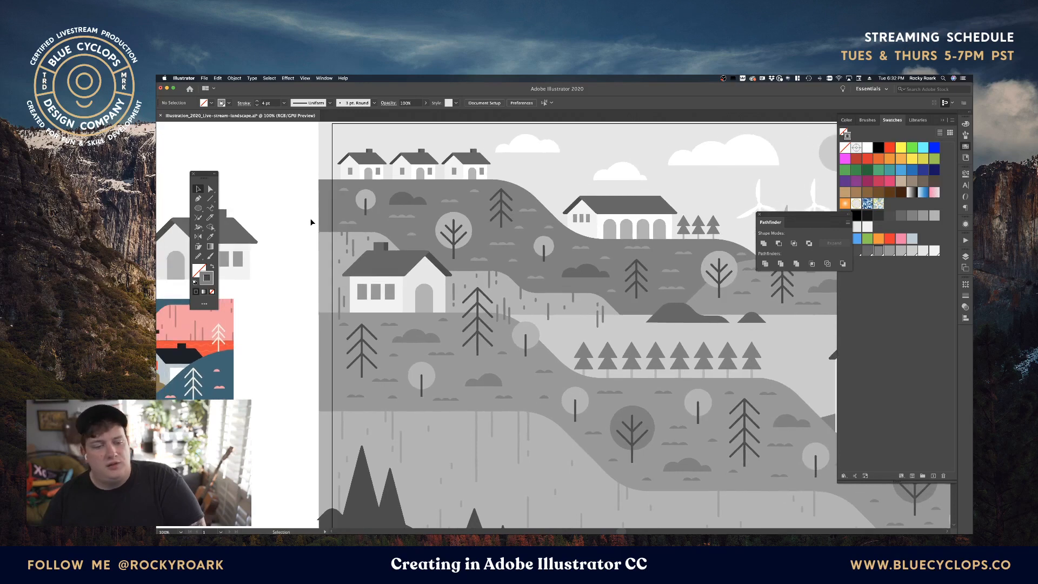
{"action": "left_click", "coordinate": [358, 247]}
{"action": "left_click", "coordinate": [339, 238], "text": "shift"}
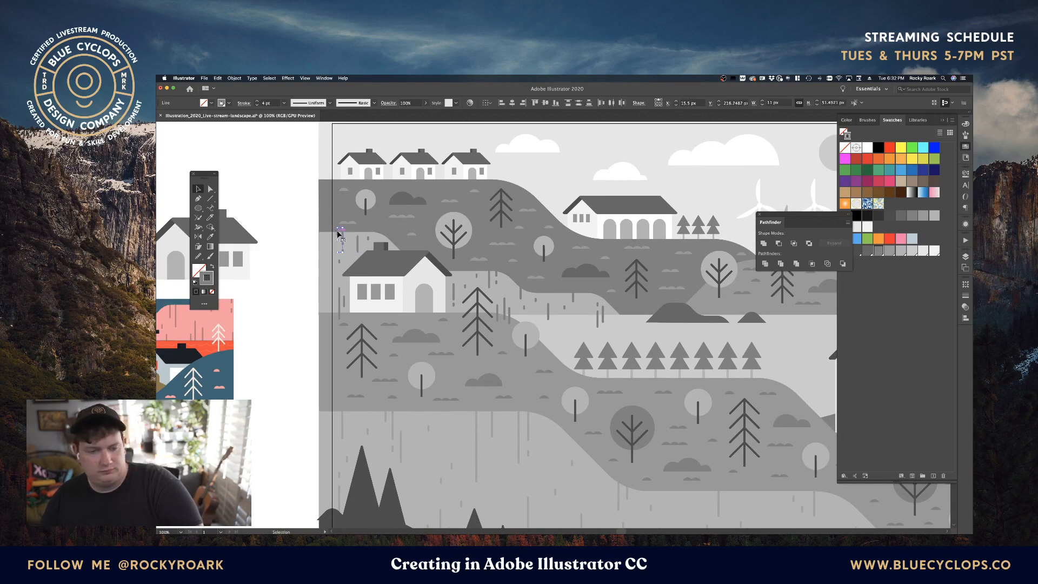
{"action": "left_click", "coordinate": [319, 270]}
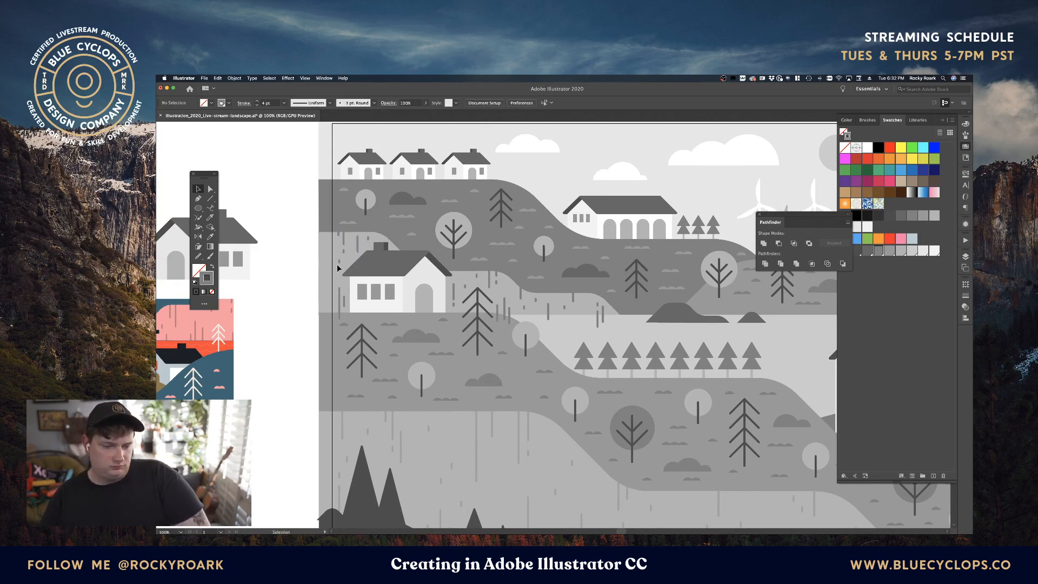
{"action": "left_click", "coordinate": [339, 263]}
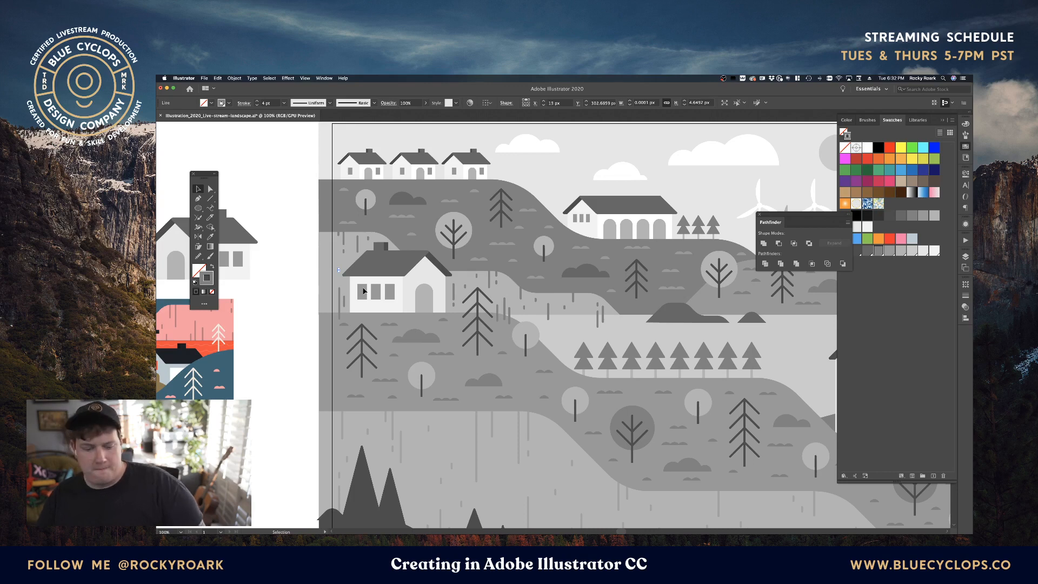
{"action": "left_click", "coordinate": [292, 282]}
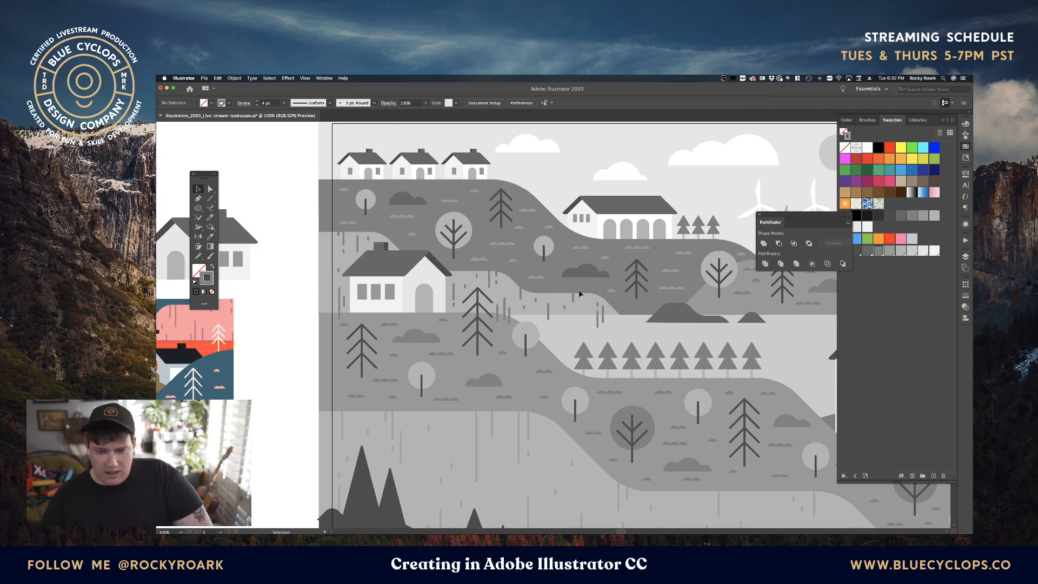
Step: Select the spare line group and the finished line textures on the other cliffs and lock them
{"action": "key", "text": "ctrl+minus"}
{"action": "key", "text": "ctrl+minus"}
{"action": "key", "text": "ctrl+minus"}
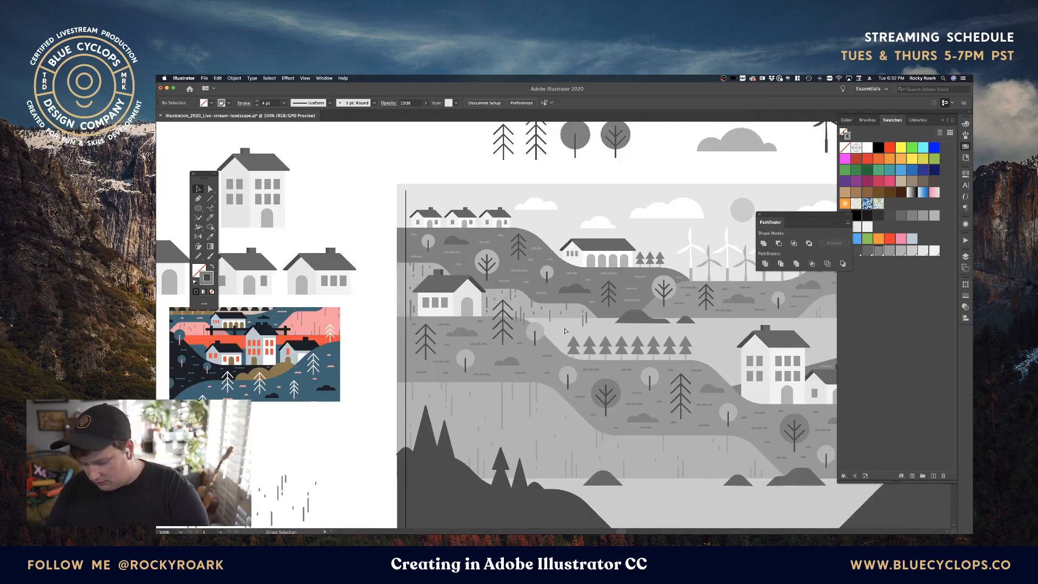
{"action": "left_click", "coordinate": [395, 401]}
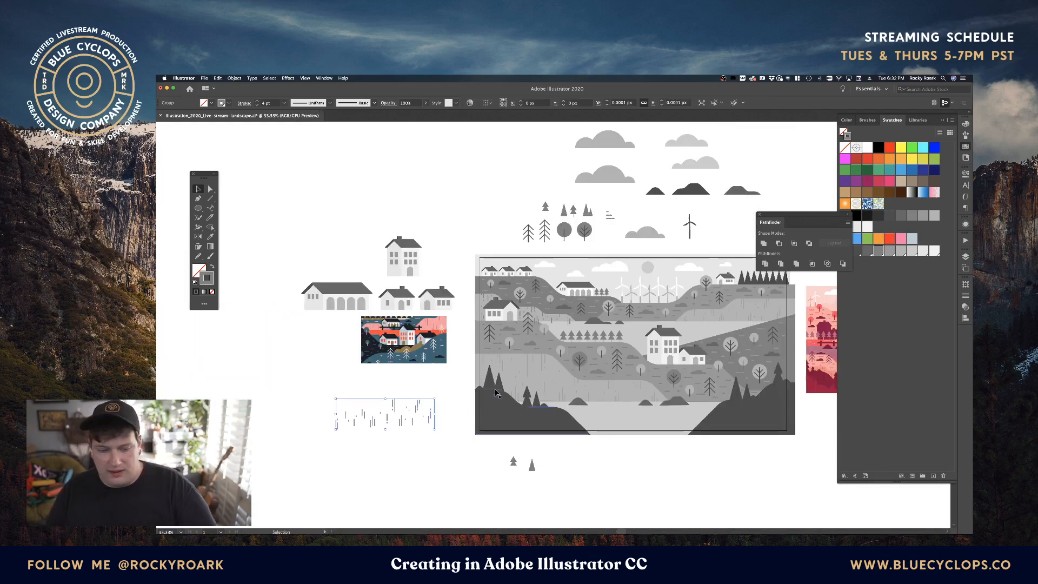
{"action": "left_click", "coordinate": [530, 373], "text": "shift"}
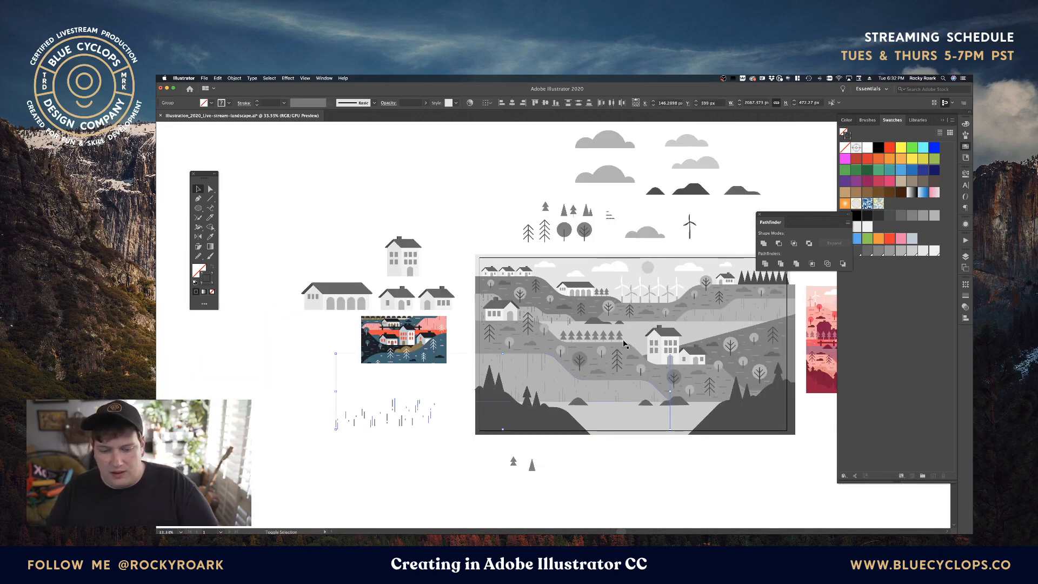
{"action": "left_click", "coordinate": [743, 308], "text": "shift"}
{"action": "key", "text": "super+shift+a"}
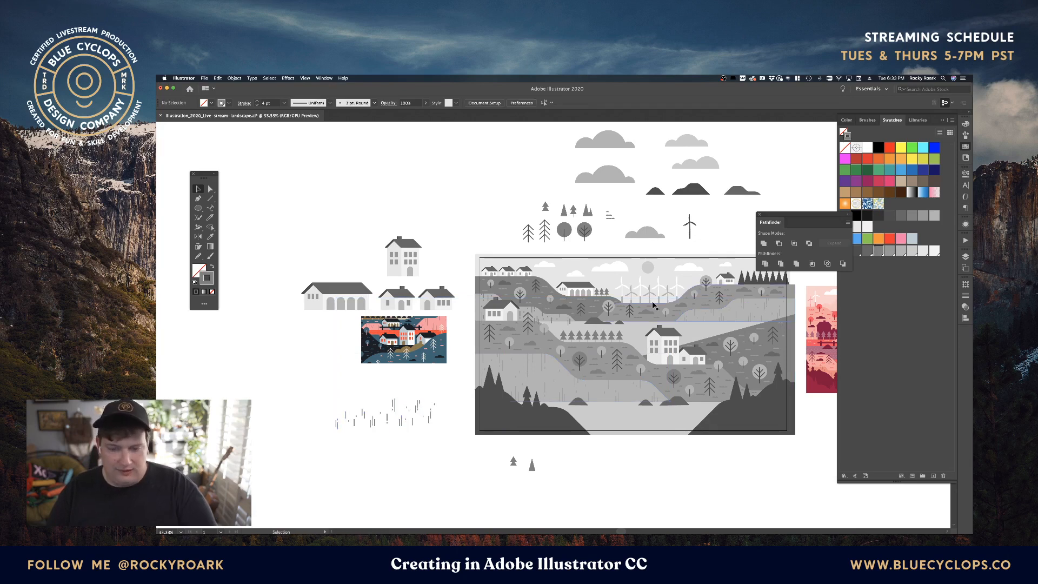
Step: Select all loose lines around the small house by their shared stroke color and group them
{"action": "left_click", "coordinate": [533, 311]}
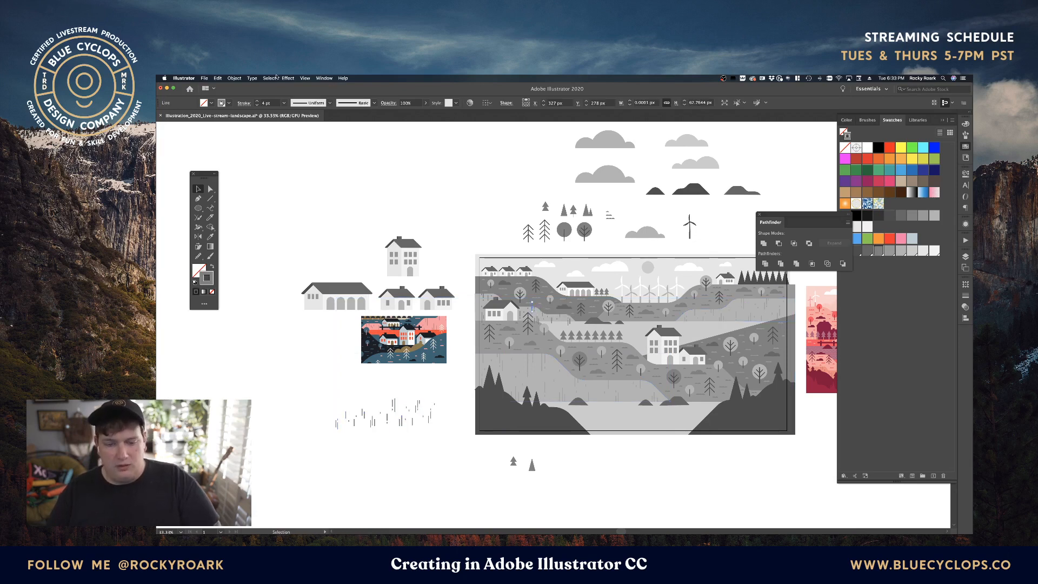
{"action": "left_click", "coordinate": [270, 78]}
{"action": "mouse_move", "coordinate": [281, 137]}
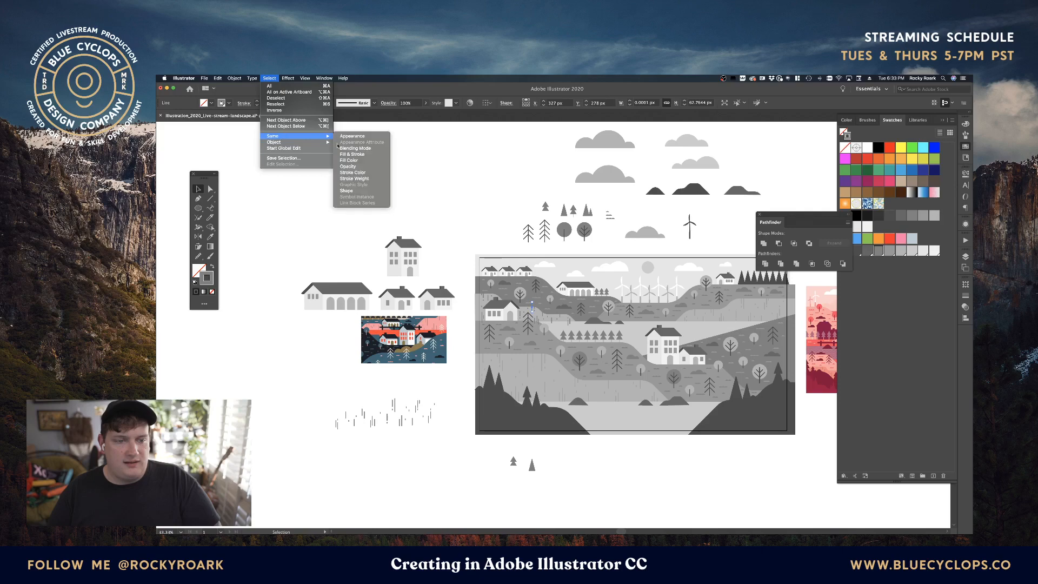
{"action": "left_click", "coordinate": [349, 174]}
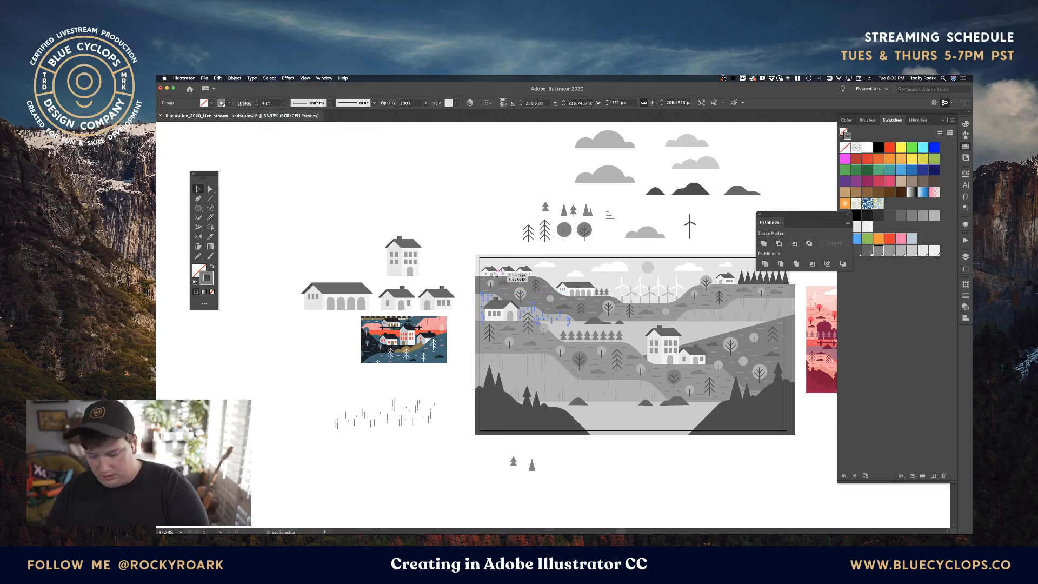
Step: Bring a copy of the cliff shape behind the small house to the front and use it as a clipping mask for the grouped lines
{"action": "scroll", "coordinate": [493, 279], "scroll_direction": "up", "scroll_amount": 3}
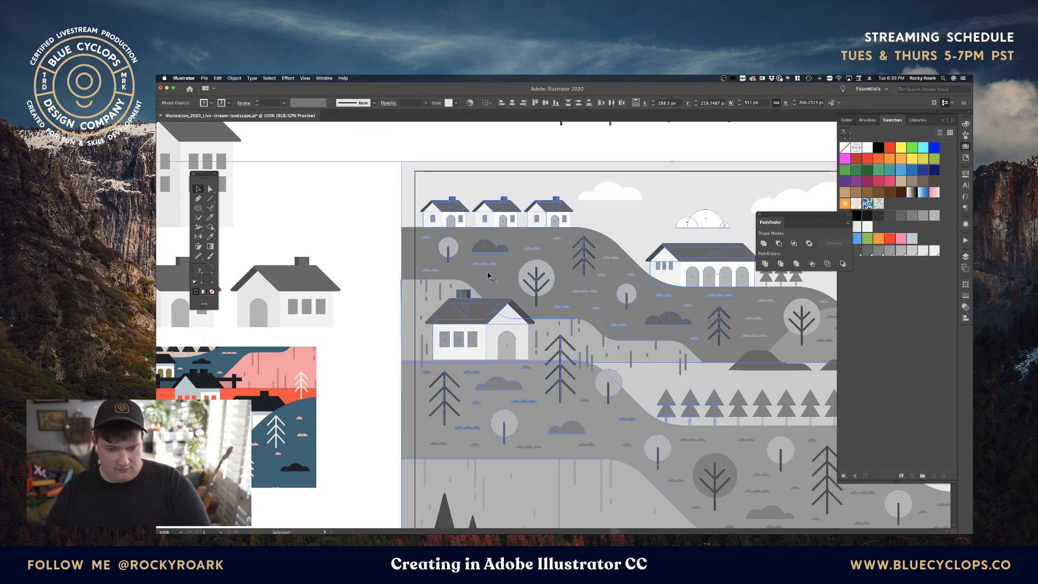
{"action": "left_click", "coordinate": [410, 292]}
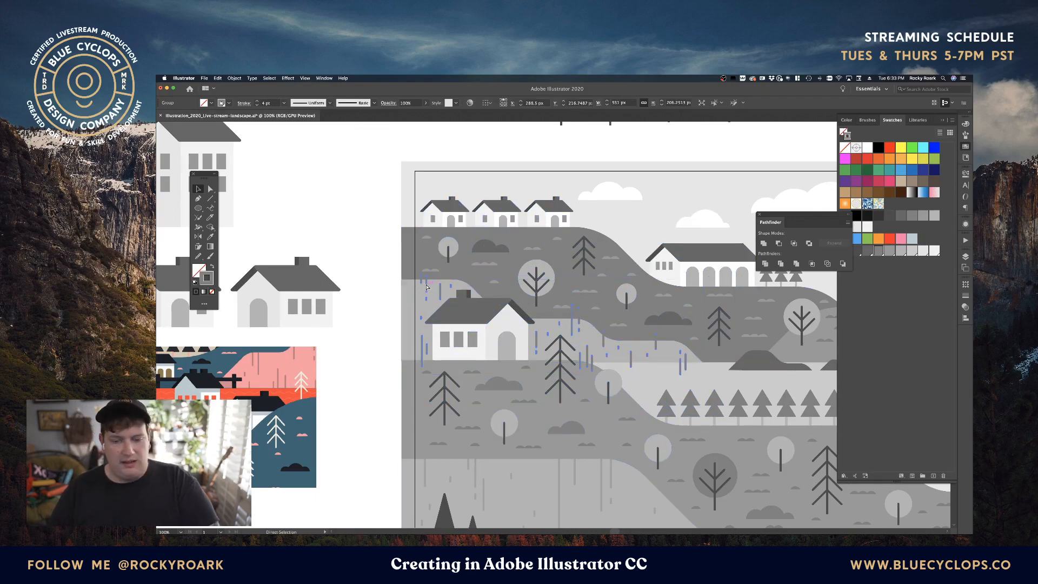
{"action": "key", "text": "super+shift+bracketright"}
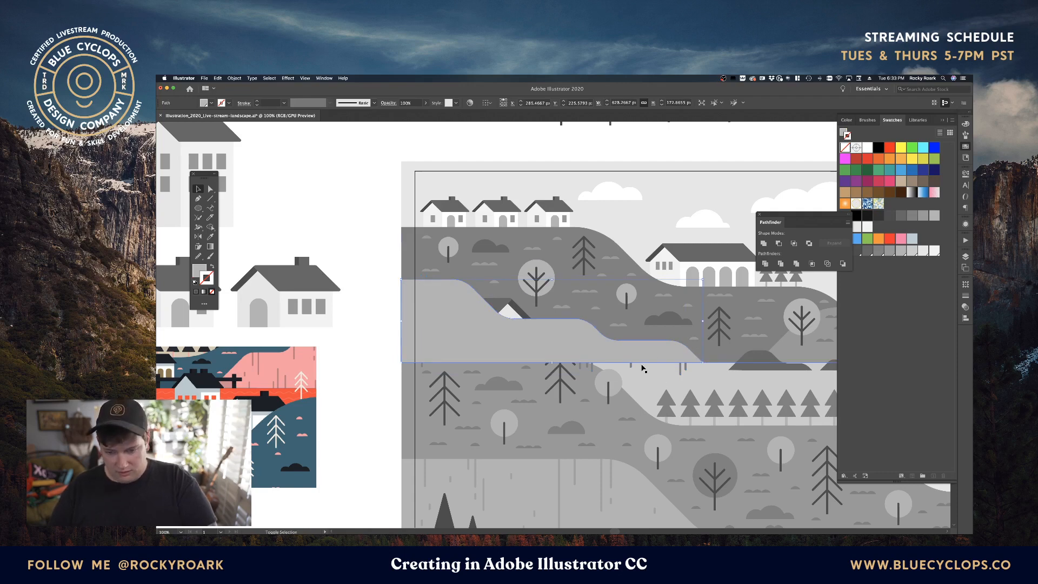
{"action": "left_click", "coordinate": [629, 369], "text": "shift"}
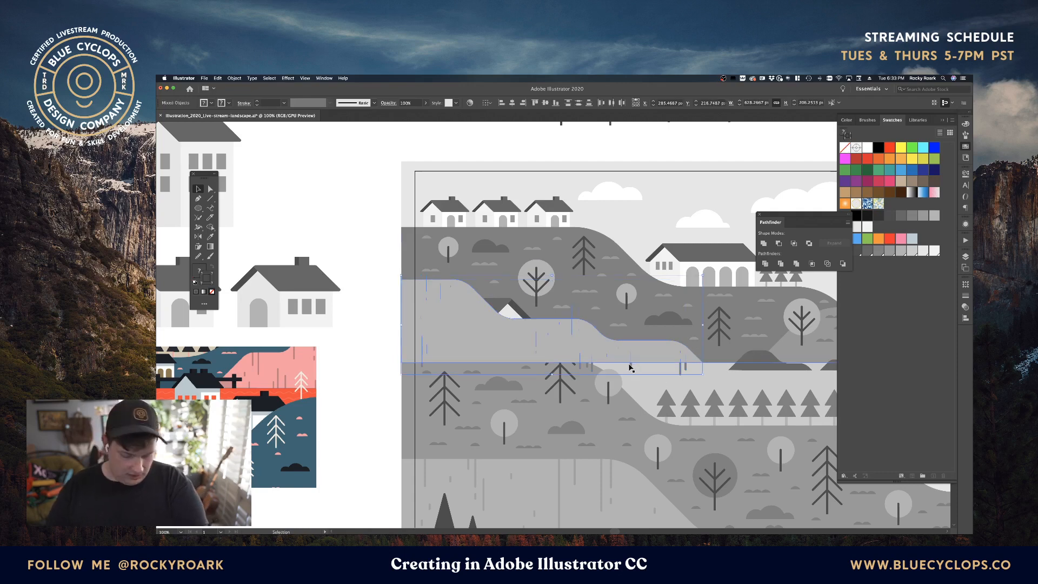
{"action": "key", "text": "a"}
{"action": "key", "text": "v"}
{"action": "key", "text": "super+7"}
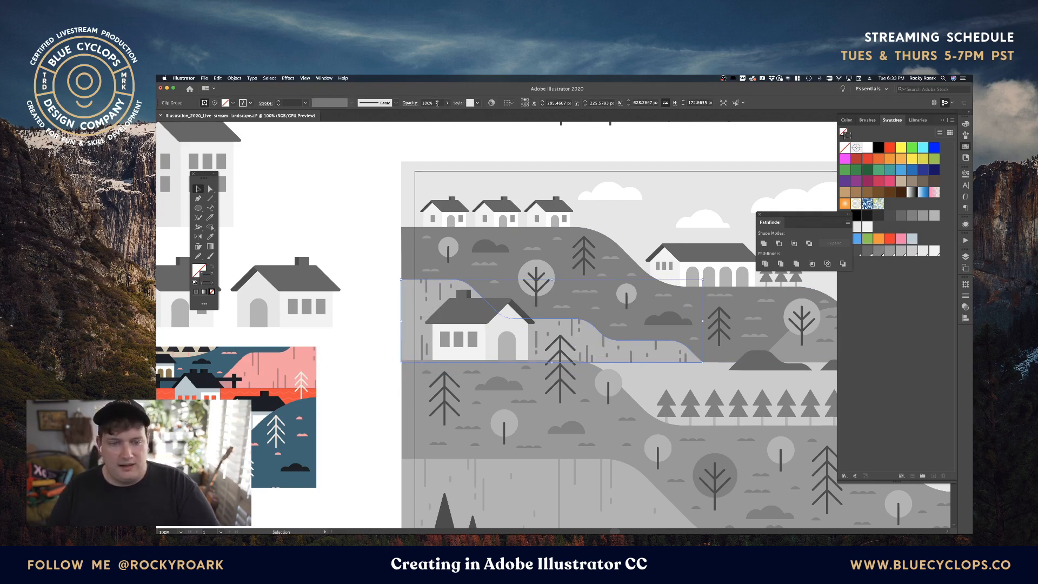
Step: Set the opacity of the clipped line texture on the cliff behind the small house to 35% and deselect it
{"action": "left_click", "coordinate": [436, 103]}
{"action": "type", "text": "35"}
{"action": "key", "text": "Return"}
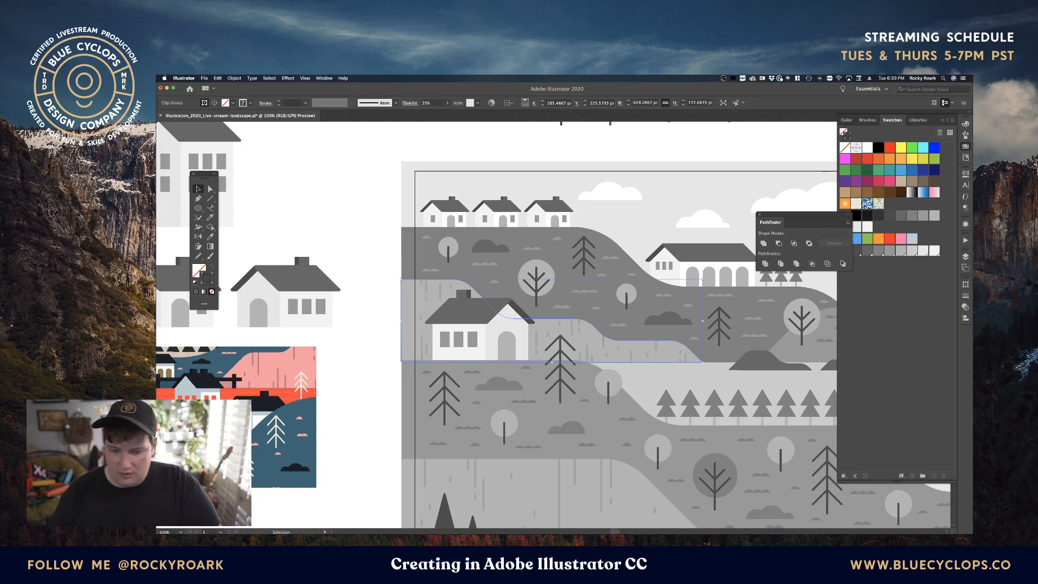
{"action": "left_click", "coordinate": [342, 211]}
Step: Review the whole landscape and move the Pathfinder panel clear of the color swatches
{"action": "scroll", "coordinate": [395, 184], "scroll_direction": "right", "scroll_amount": 10}
{"action": "scroll", "coordinate": [394, 184], "scroll_direction": "down", "scroll_amount": 3}
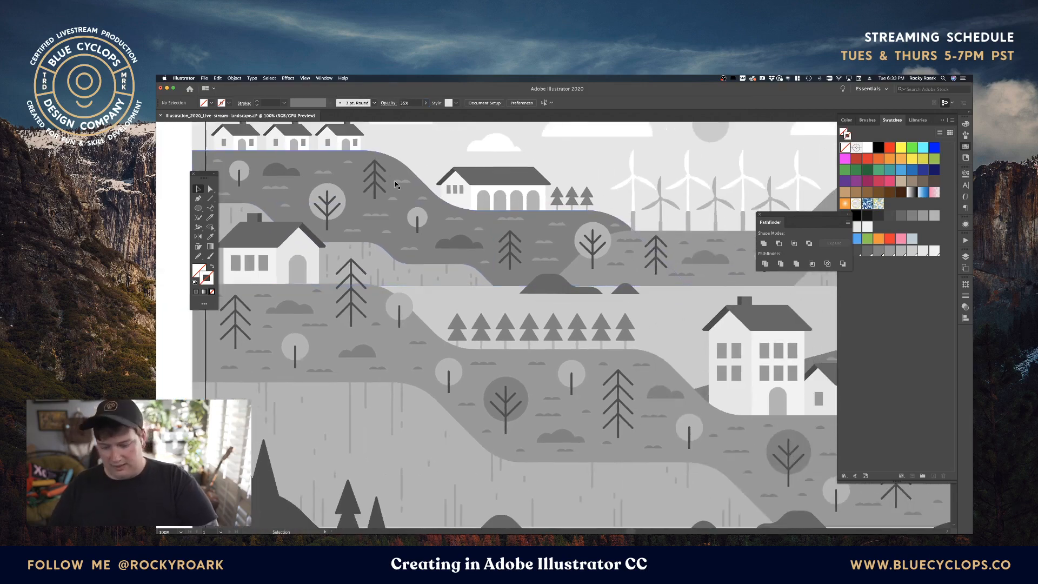
{"action": "key", "text": "super+minus"}
{"action": "key", "text": "super+minus"}
{"action": "left_click_drag", "start_coordinate": [548, 281], "coordinate": [401, 251]}
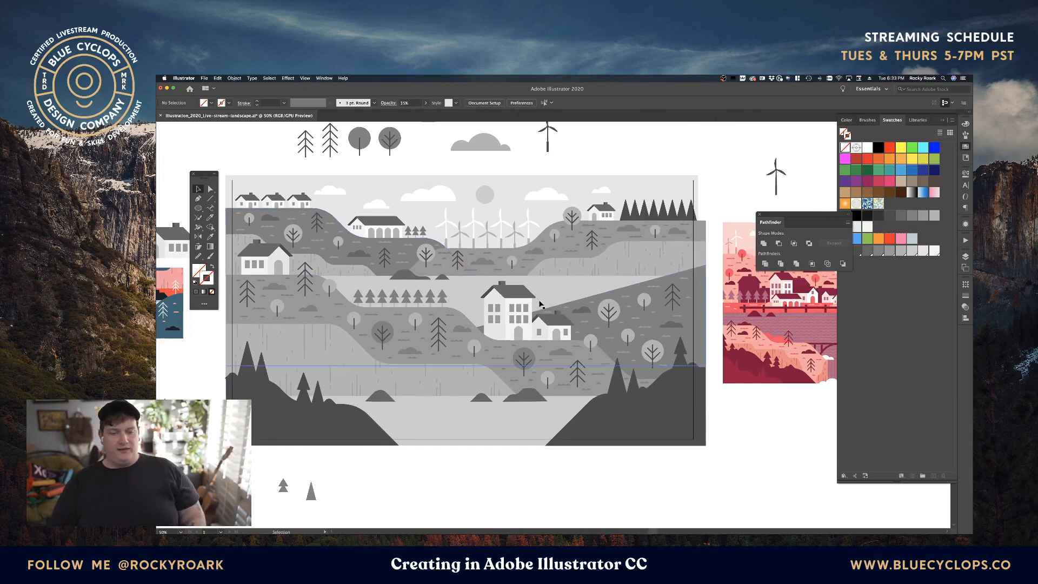
{"action": "scroll", "coordinate": [649, 260], "scroll_direction": "left", "scroll_amount": 3}
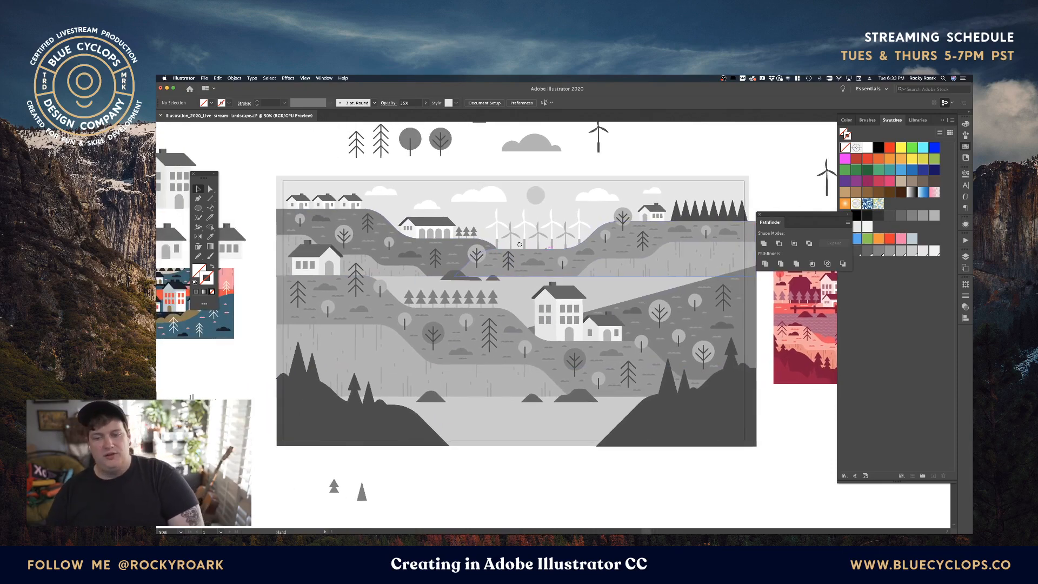
{"action": "left_click_drag", "start_coordinate": [799, 215], "coordinate": [854, 299]}
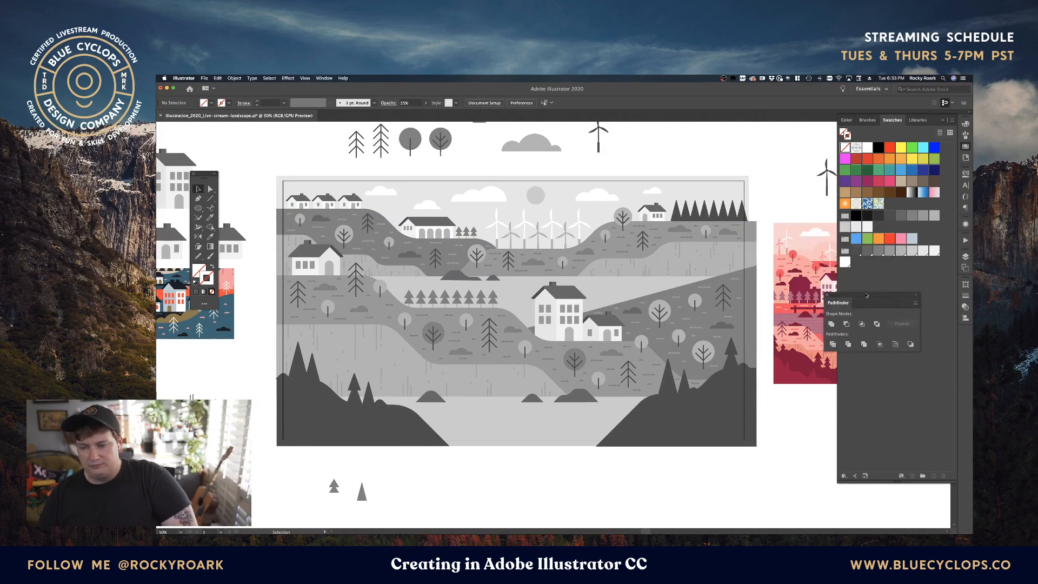
{"action": "left_click_drag", "start_coordinate": [723, 158], "coordinate": [728, 174]}
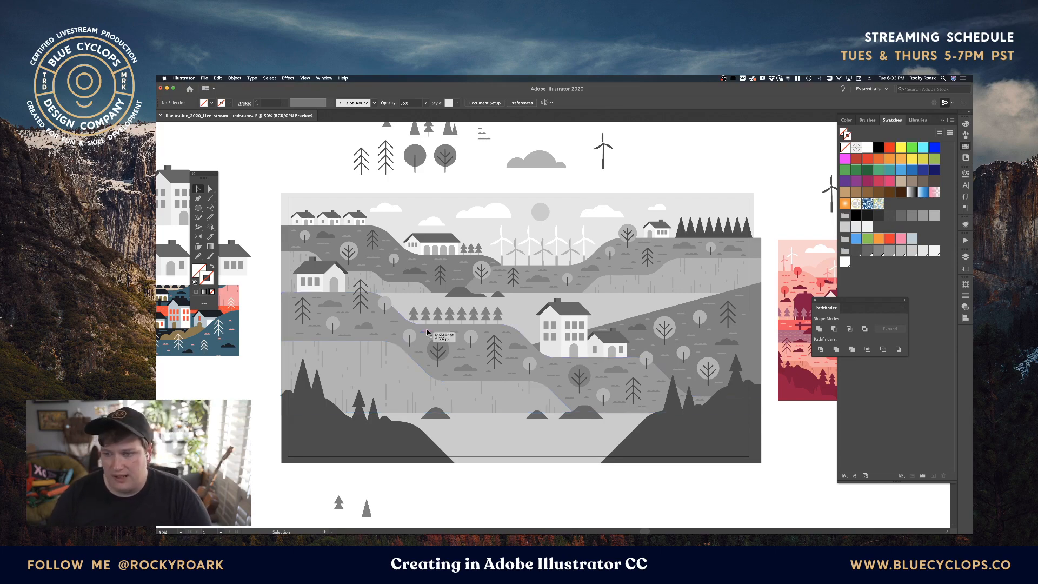
{"action": "left_click_drag", "start_coordinate": [502, 296], "coordinate": [549, 275]}
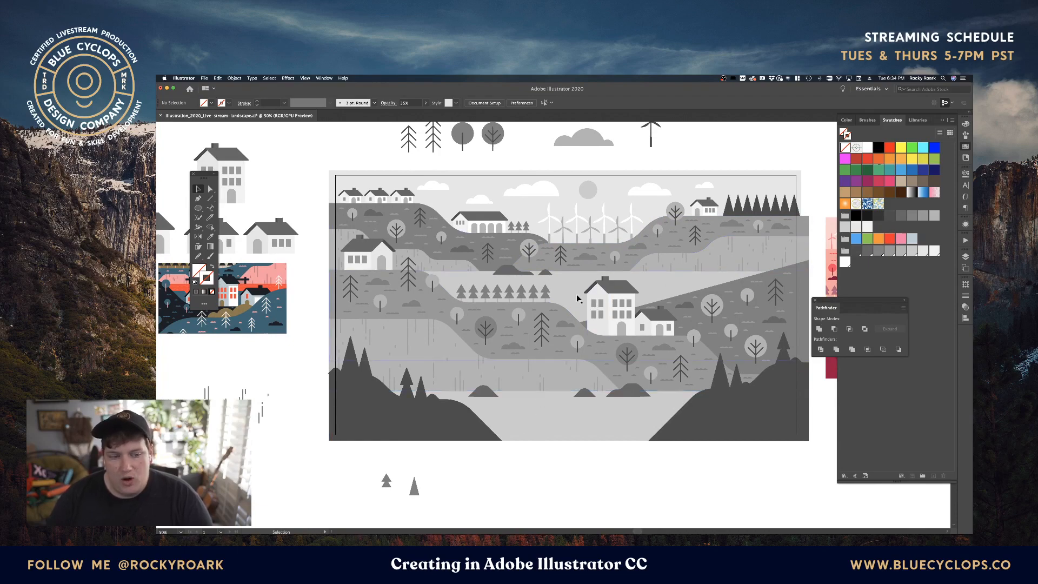
Step: Examine the wave lines on the water in the pink reference illustration and compare them with the greyscale landscape
{"action": "key", "text": "space"}
{"action": "scroll", "coordinate": [700, 292], "scroll_direction": "right", "scroll_amount": 10}
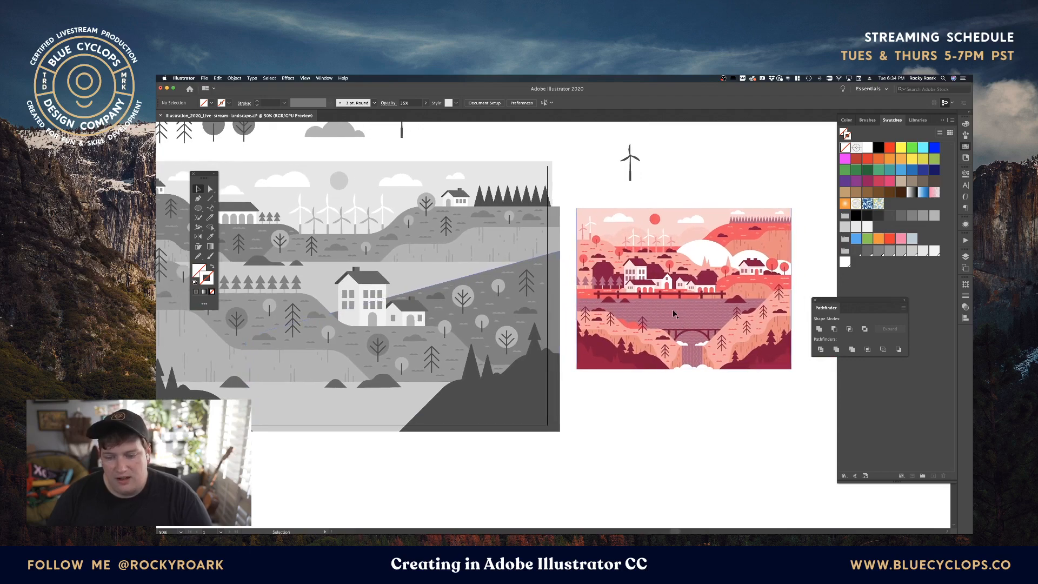
{"action": "key", "text": "super+equal"}
{"action": "key", "text": "super+equal"}
{"action": "key", "text": "super+equal"}
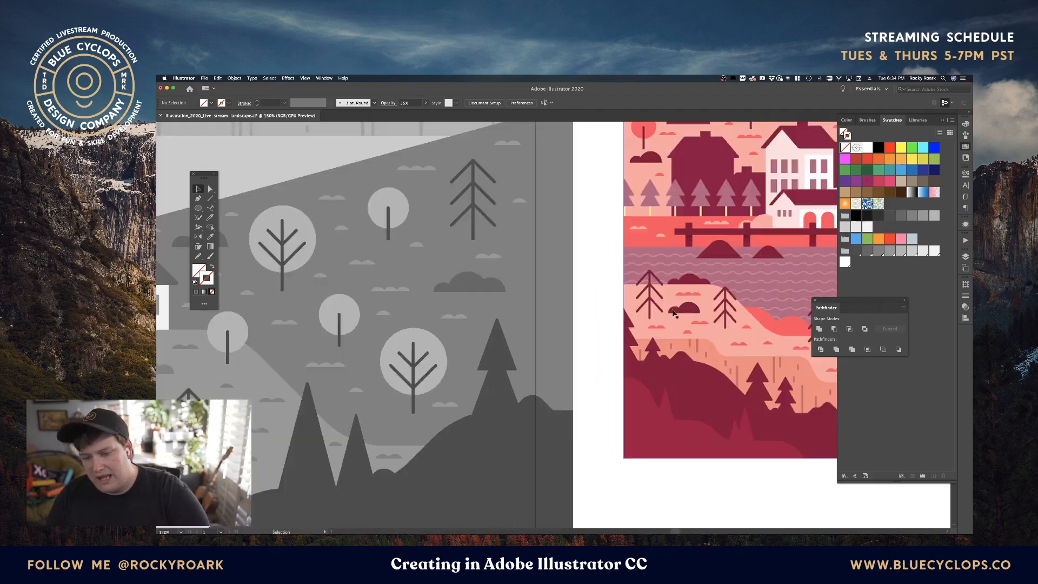
{"action": "key", "text": "space"}
{"action": "left_click_drag", "start_coordinate": [674, 313], "coordinate": [533, 309]}
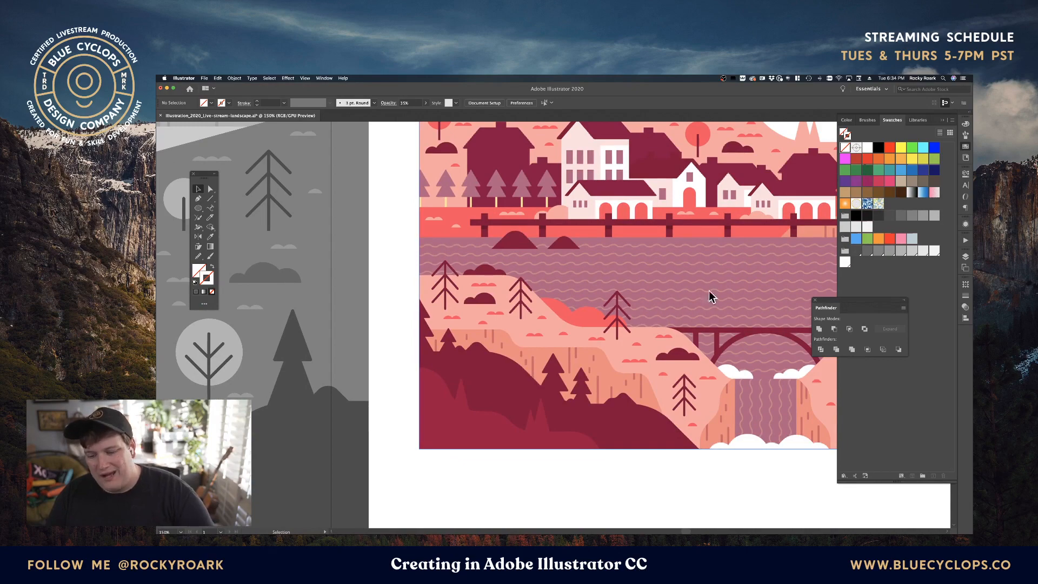
{"action": "key", "text": "super+minus"}
{"action": "key", "text": "super+minus"}
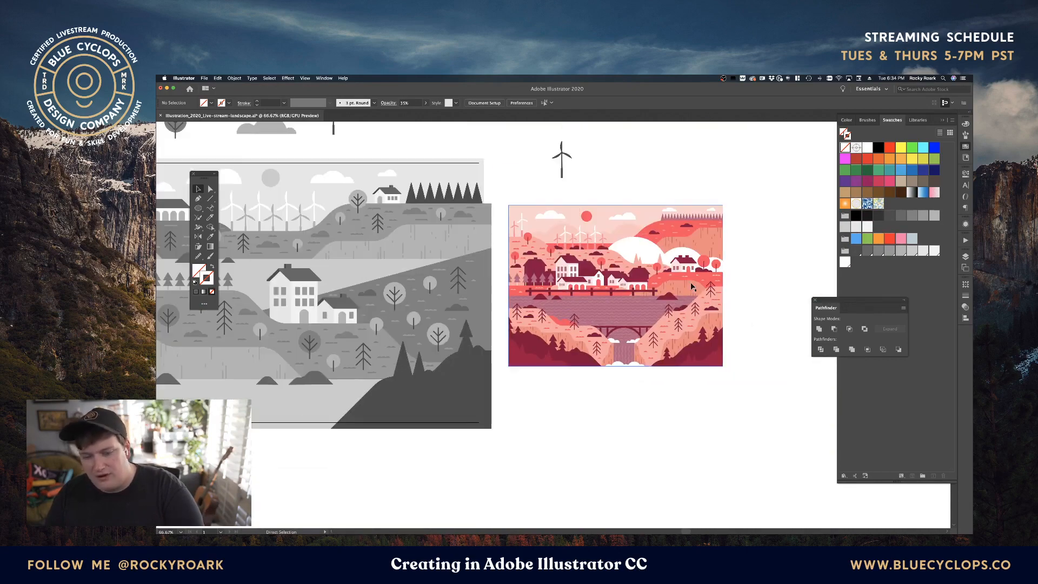
{"action": "key", "text": "space"}
{"action": "left_click_drag", "start_coordinate": [386, 221], "coordinate": [642, 251]}
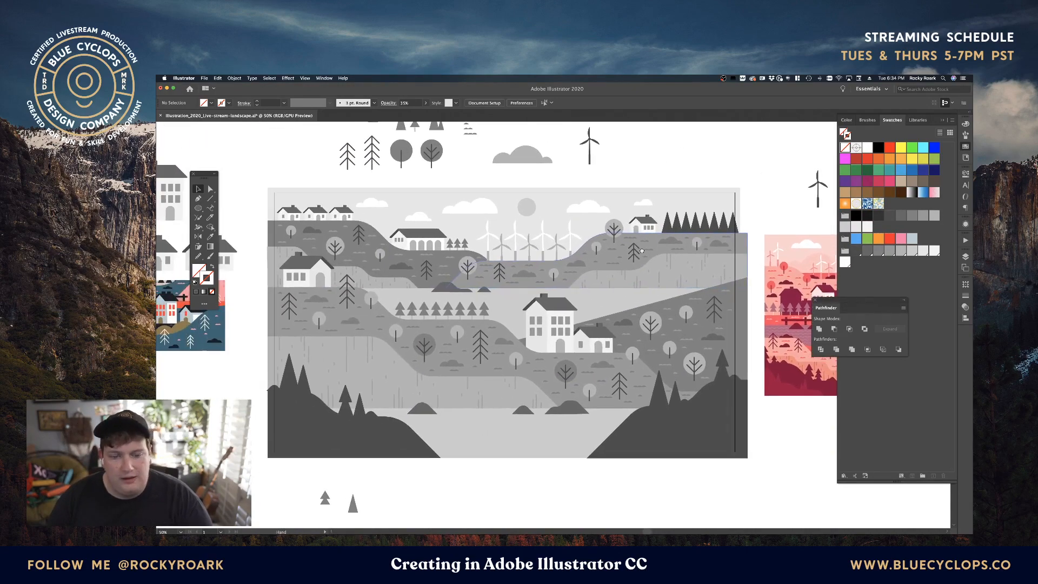
Step: Draw a 91 px square without fill or stroke on the blank canvas above the artboard, between the two spare wind turbines
{"action": "scroll", "coordinate": [623, 241], "scroll_direction": "up", "scroll_amount": 5}
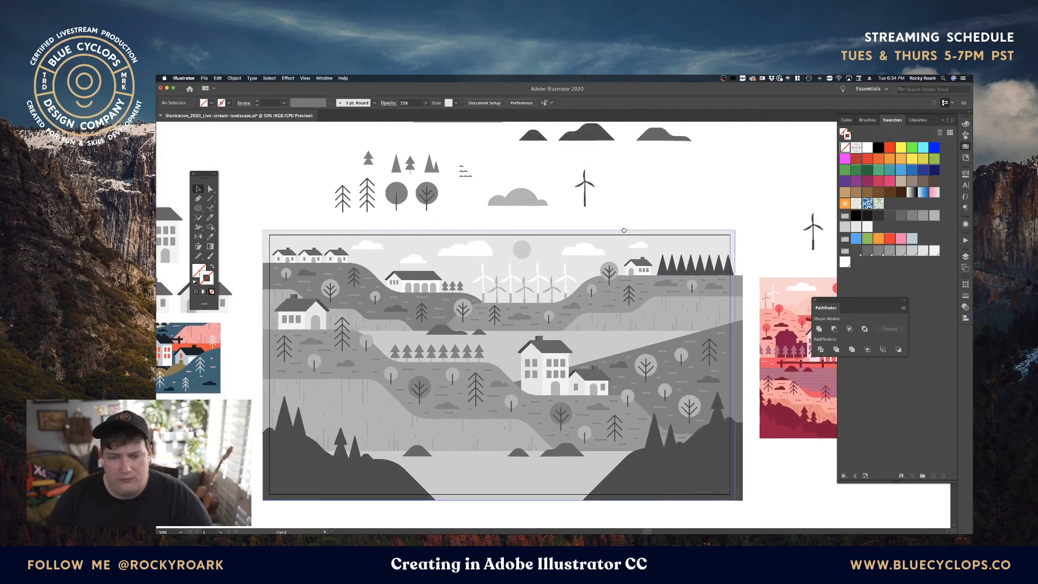
{"action": "left_click_drag", "start_coordinate": [624, 230], "coordinate": [654, 190]}
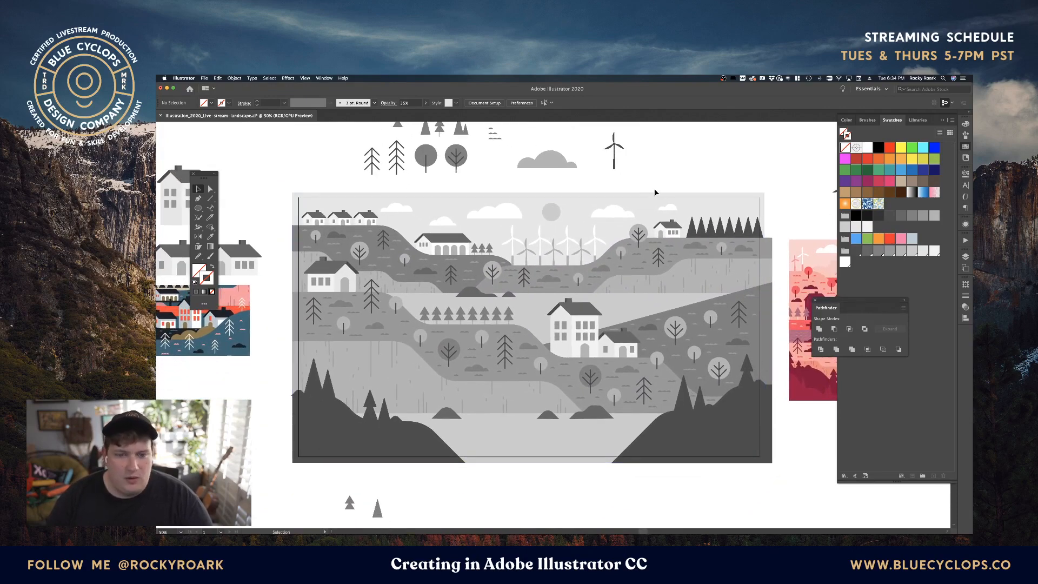
{"action": "left_click_drag", "start_coordinate": [655, 189], "coordinate": [597, 211]}
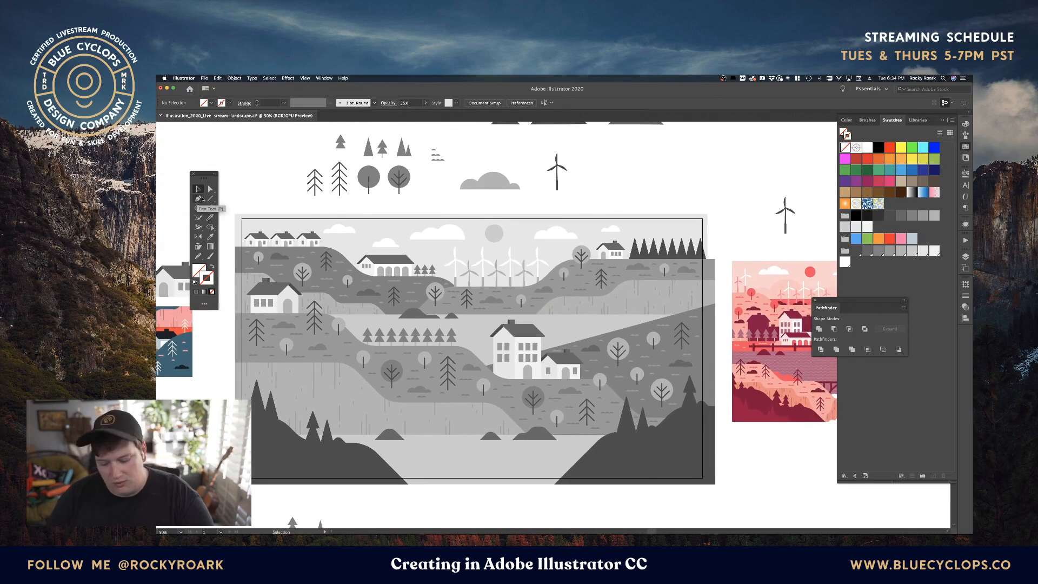
{"action": "key", "text": "super+equal"}
{"action": "key", "text": "super+equal"}
{"action": "left_click_drag", "start_coordinate": [607, 216], "coordinate": [331, 423]}
{"action": "left_click", "coordinate": [198, 209]}
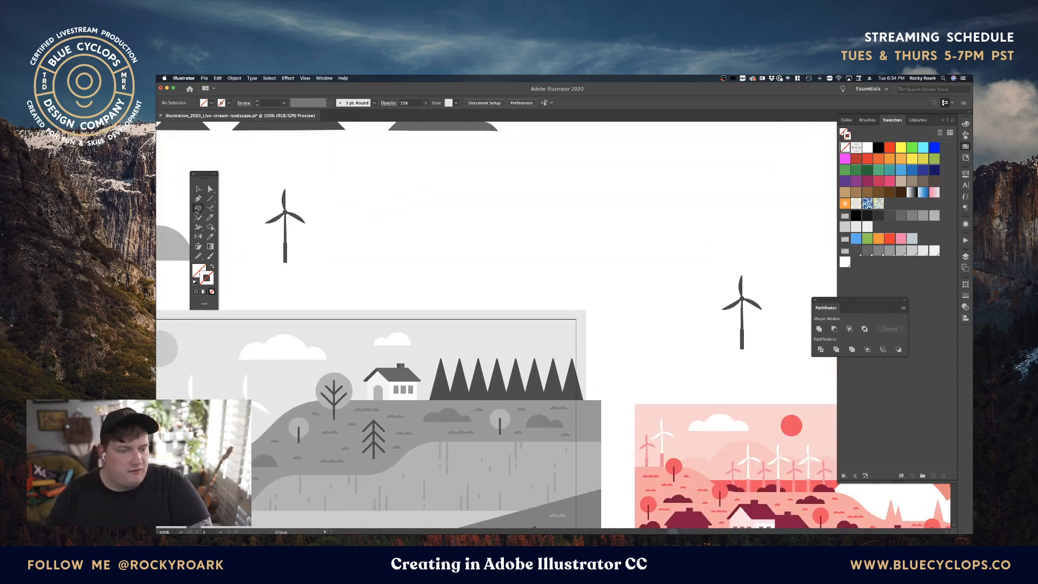
{"action": "left_click_drag", "start_coordinate": [198, 209], "coordinate": [238, 208]}
{"action": "left_click_drag", "start_coordinate": [398, 226], "coordinate": [442, 269]}
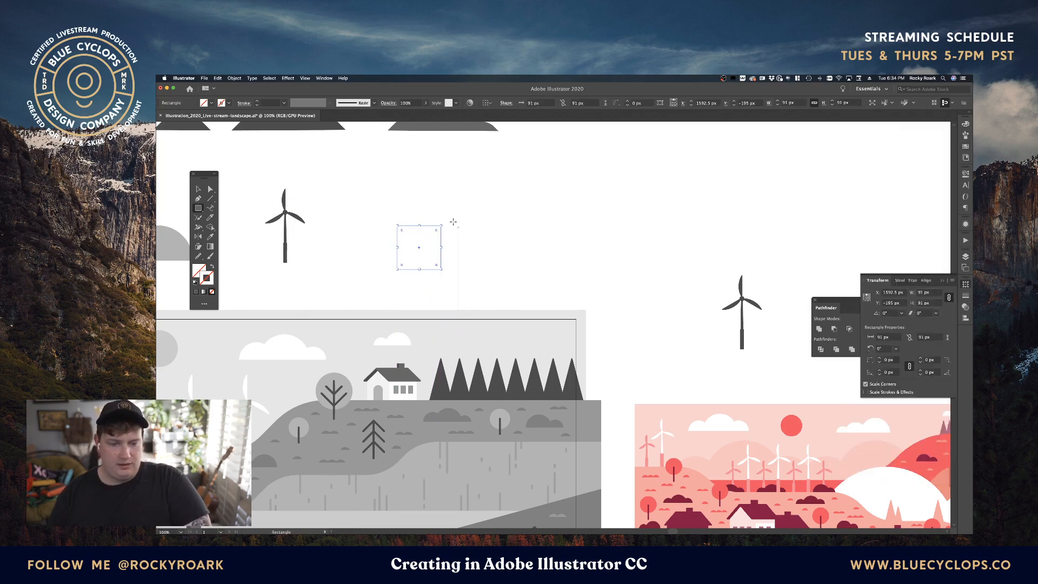
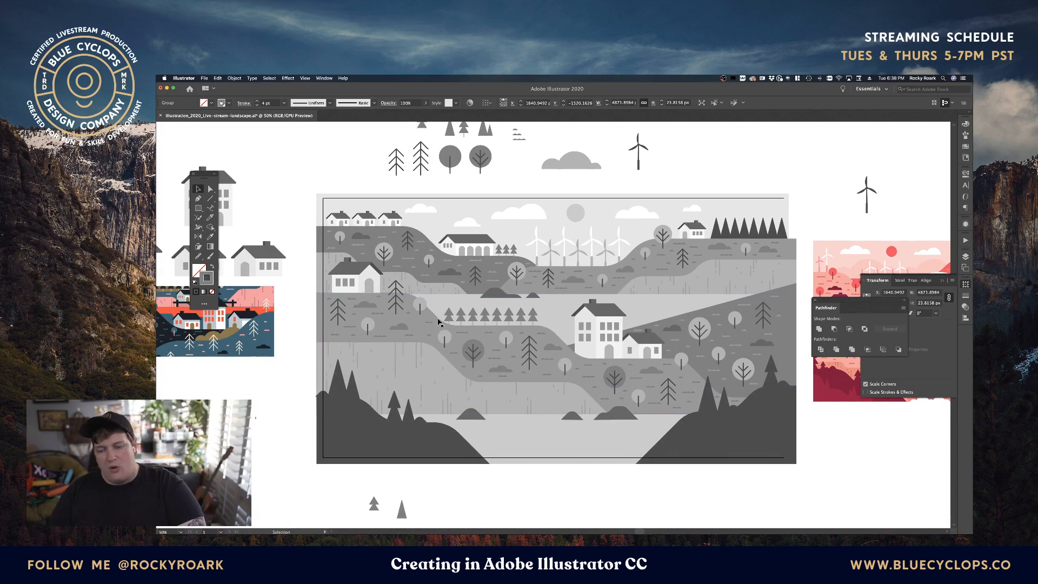
Step: Paste the wavy line group onto the landscape and set its width to 2000 px
{"action": "key", "text": "super+v"}
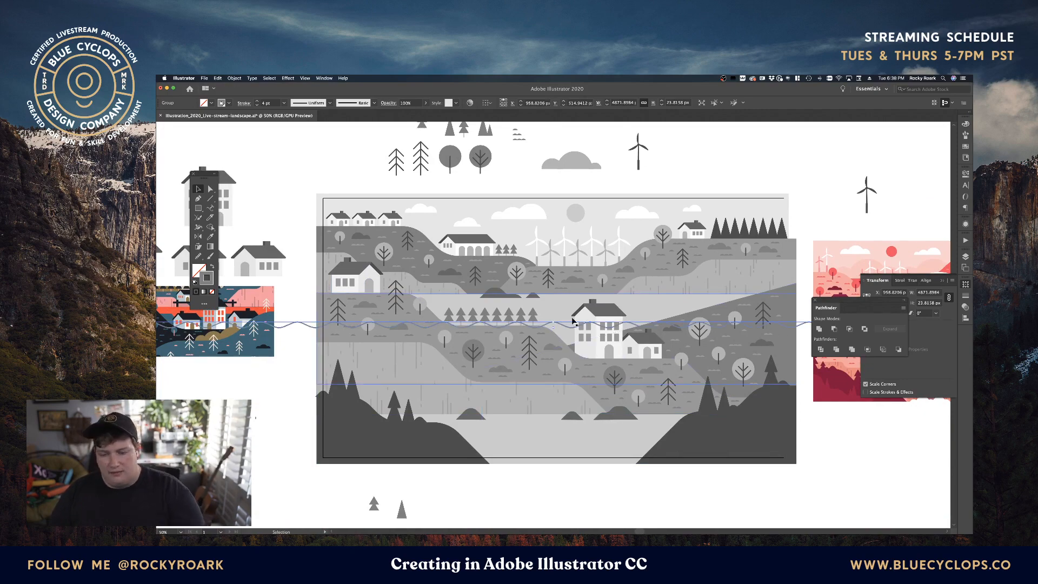
{"action": "left_click_drag", "start_coordinate": [553, 322], "coordinate": [556, 324]}
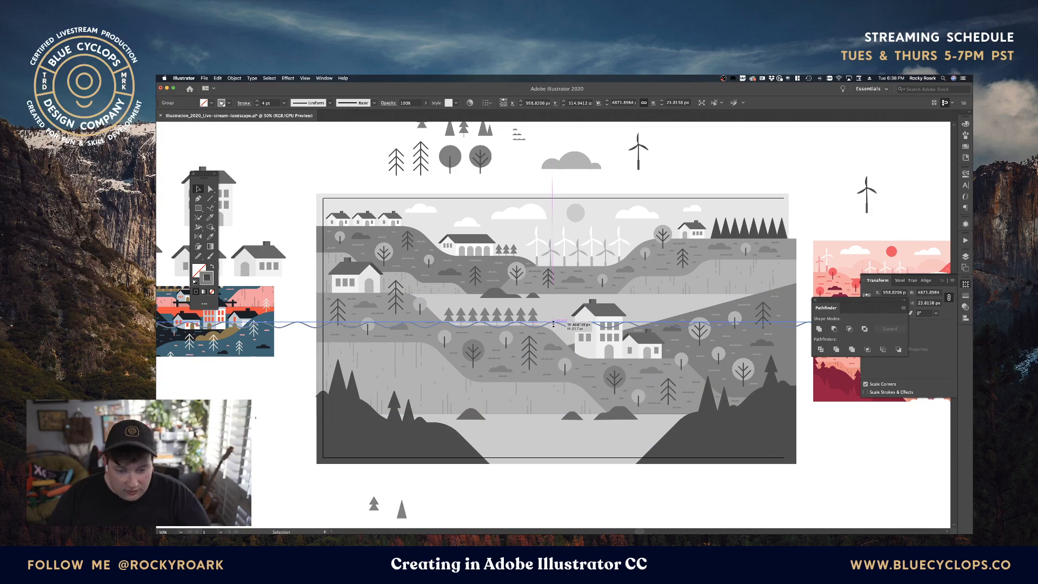
{"action": "left_click", "coordinate": [621, 102]}
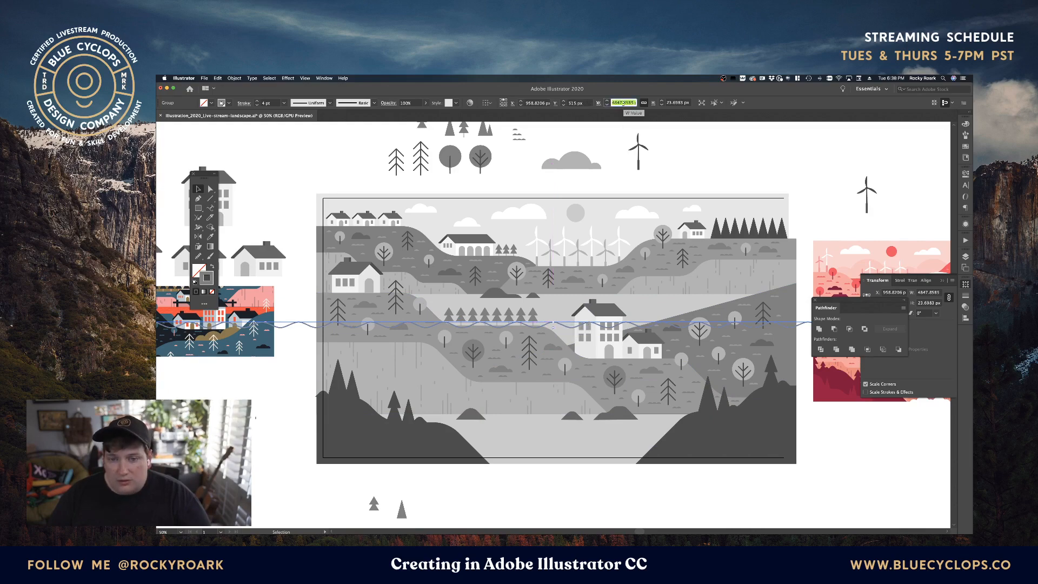
{"action": "type", "text": "4"}
{"action": "type", "text": "000"}
{"action": "key", "text": "Return"}
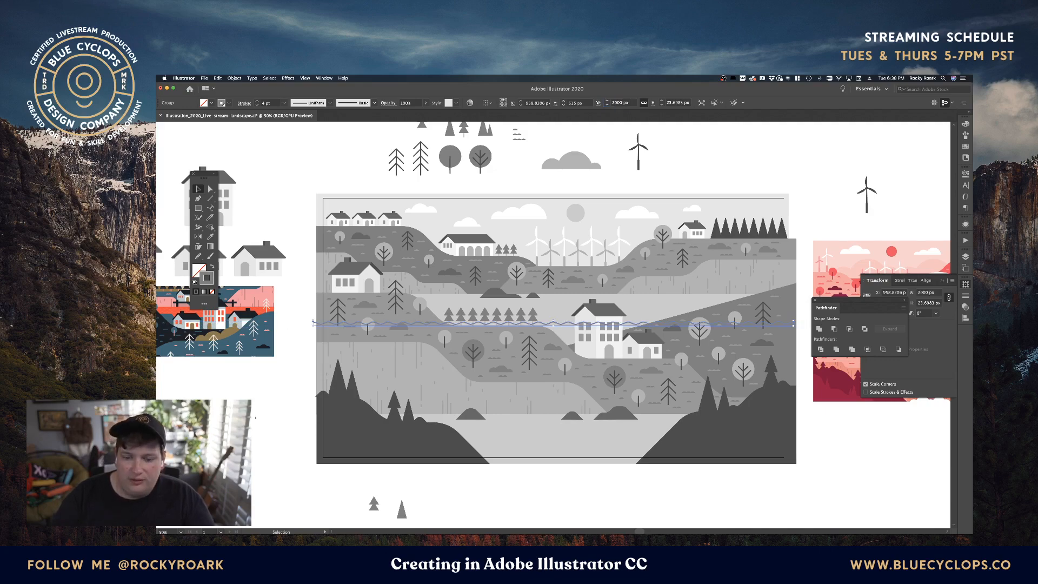
Step: Set the wavy line group's width to 1500 px and move it to the upper edge of the water
{"action": "left_click", "coordinate": [624, 103]}
{"action": "key", "text": "shift+Down"}
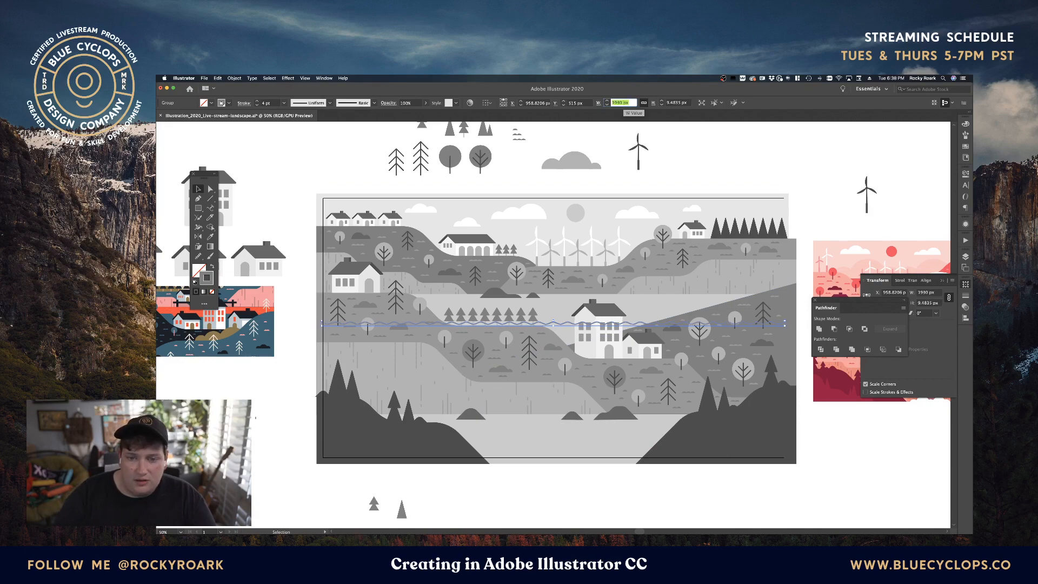
{"action": "type", "text": "1500"}
{"action": "key", "text": "Return"}
{"action": "left_click_drag", "start_coordinate": [630, 323], "coordinate": [652, 299]}
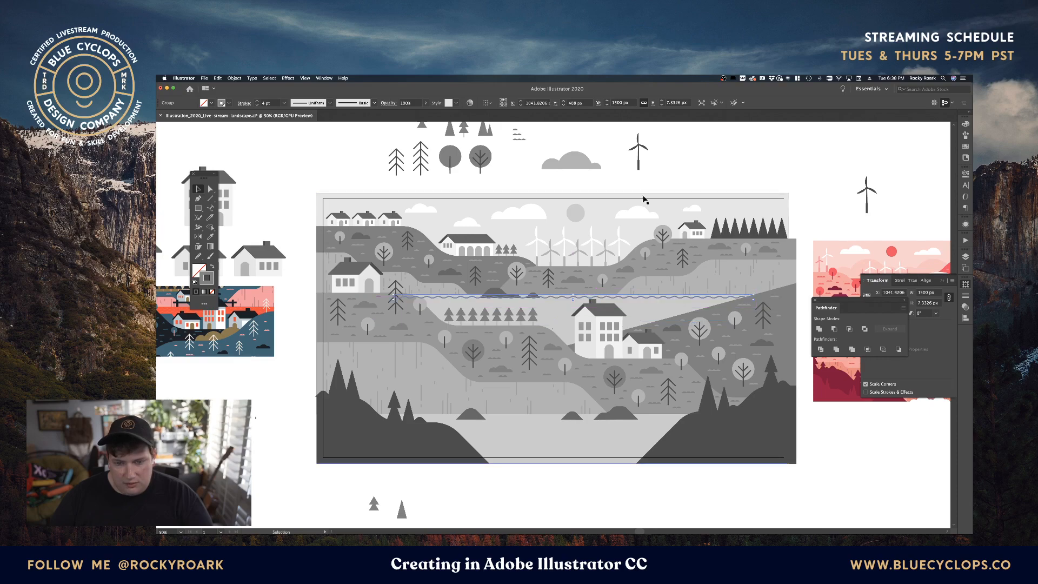
Step: Give the wavy line group a white stroke, set its opacity to 35%, and deselect it
{"action": "left_click", "coordinate": [966, 147]}
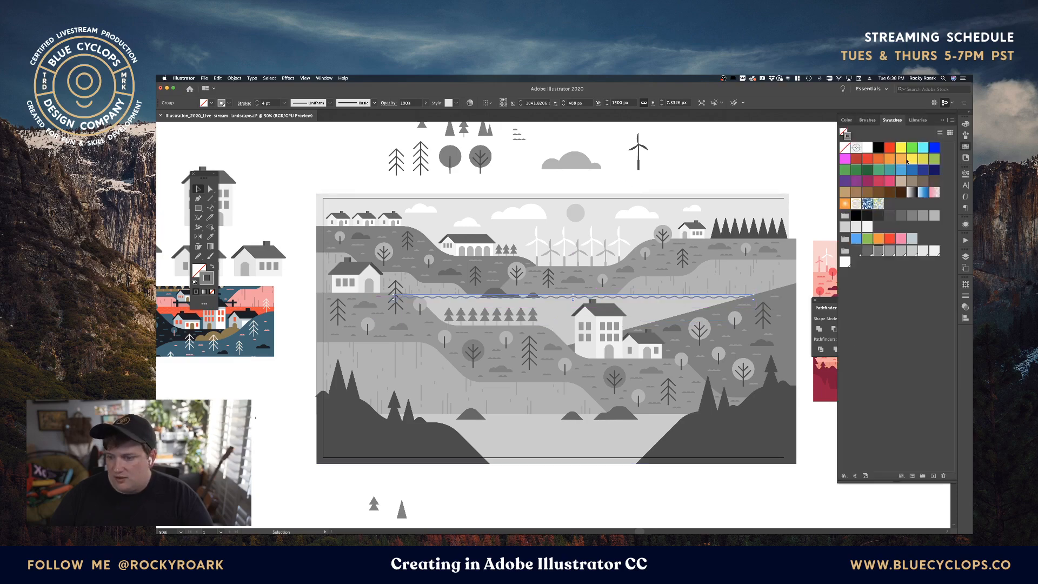
{"action": "left_click", "coordinate": [869, 148]}
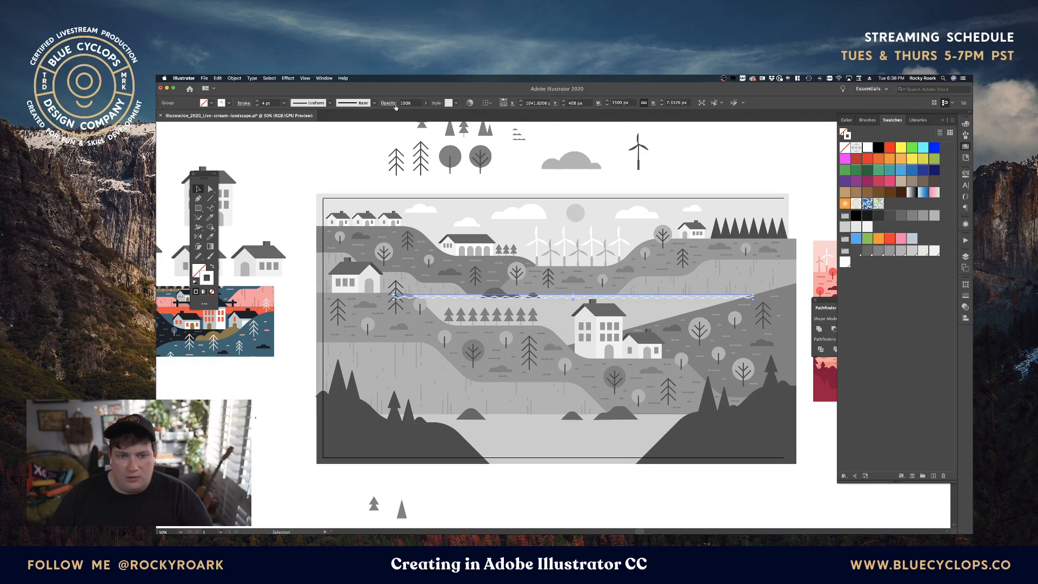
{"action": "left_click", "coordinate": [419, 101]}
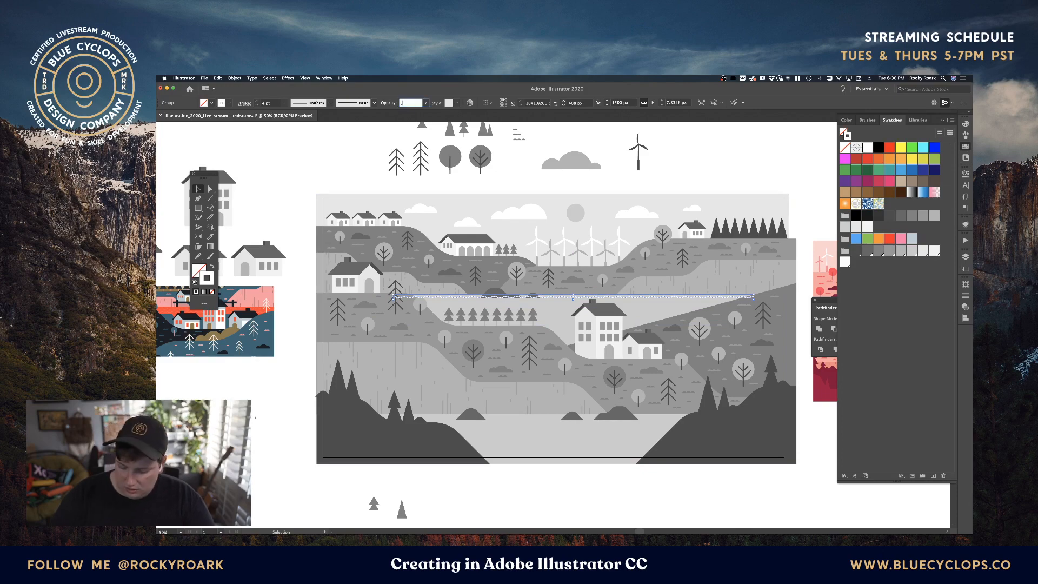
{"action": "key", "text": "Return"}
{"action": "key", "text": "super+shift+a"}
Step: Reselect the wavy line group and shift it down on the water to a Y position of 420 px
{"action": "left_click", "coordinate": [565, 298]}
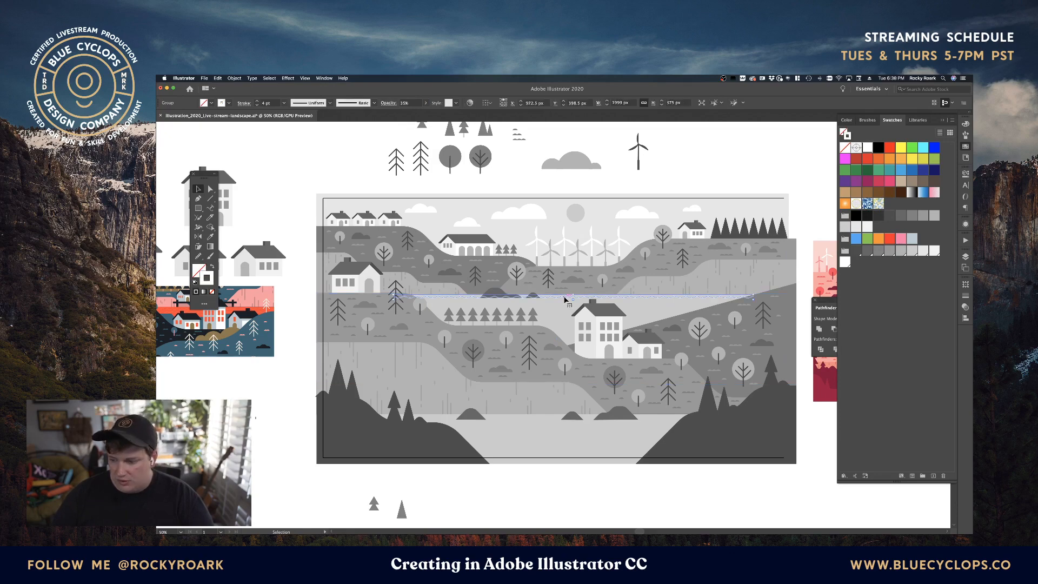
{"action": "key", "text": "super+shift+a"}
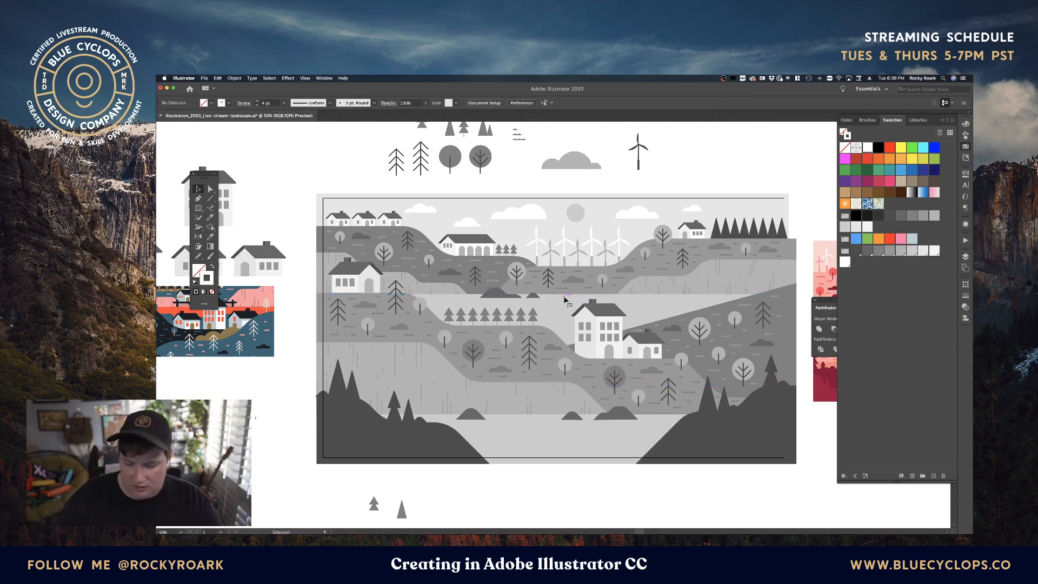
{"action": "left_click", "coordinate": [565, 300]}
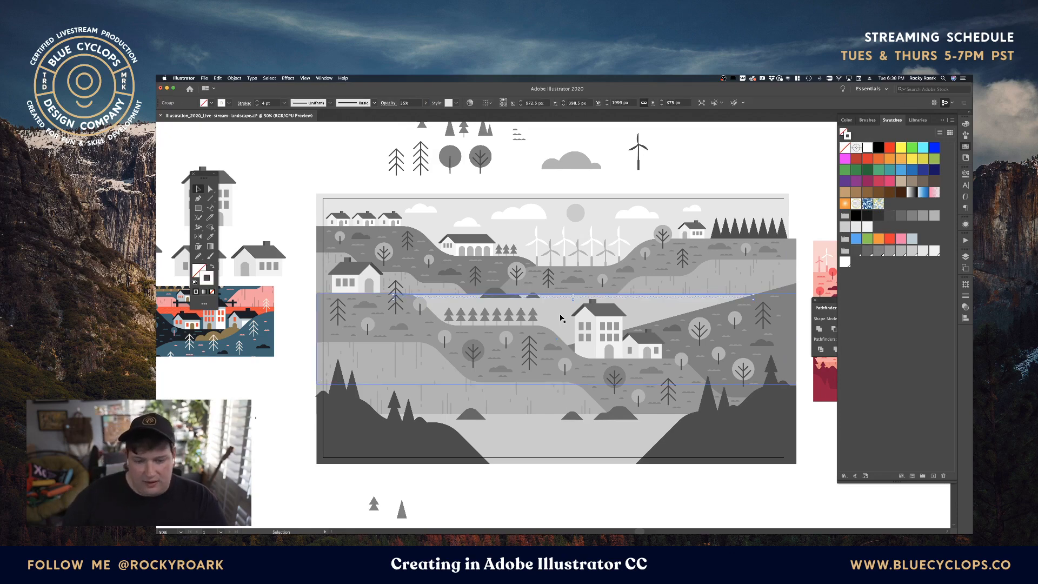
{"action": "key", "text": "a"}
{"action": "key", "text": "super+equal"}
{"action": "key", "text": "super+equal"}
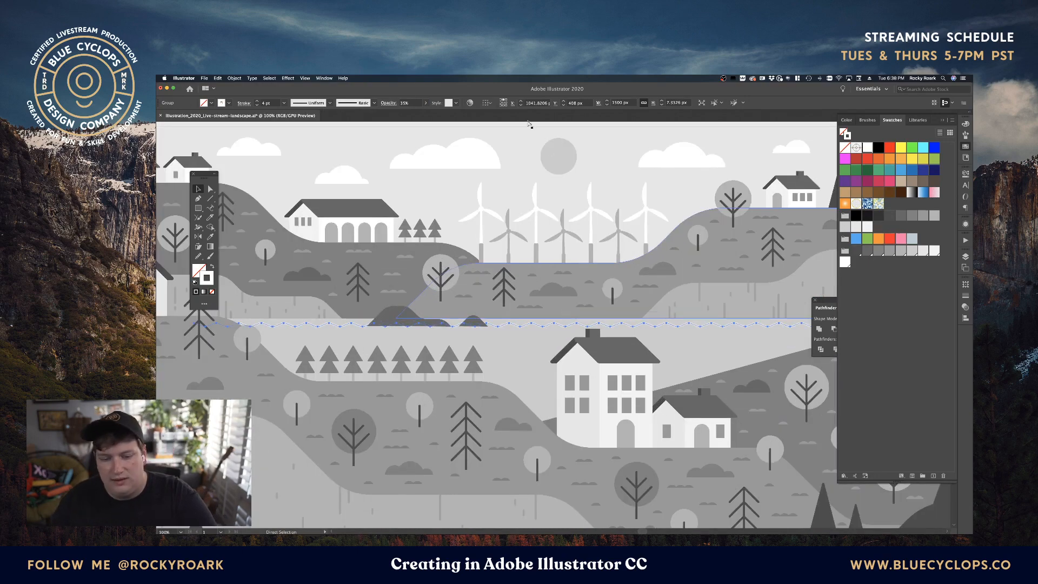
{"action": "key", "text": "v"}
{"action": "left_click", "coordinate": [360, 171]}
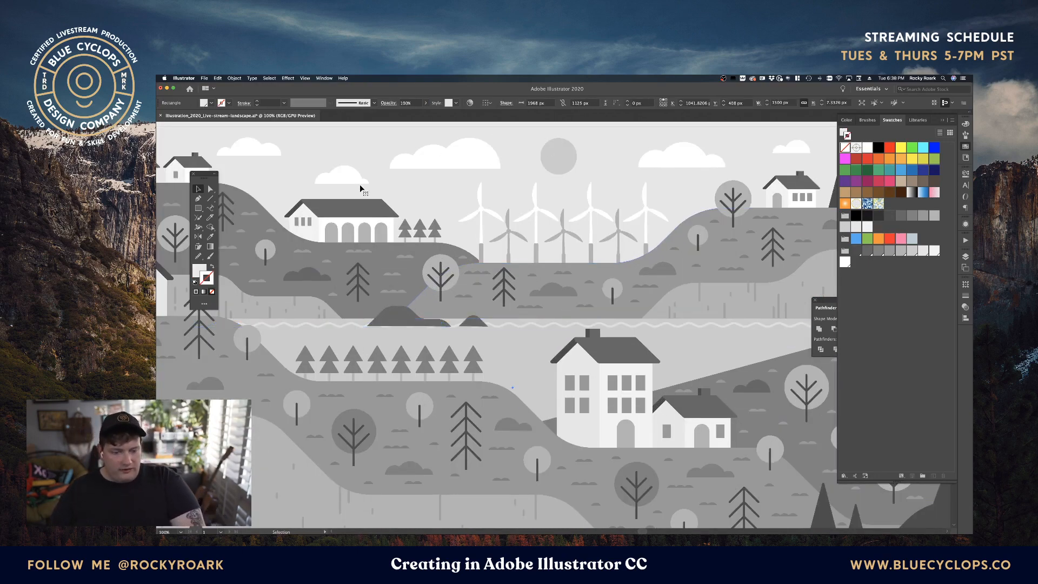
{"action": "left_click", "coordinate": [529, 330]}
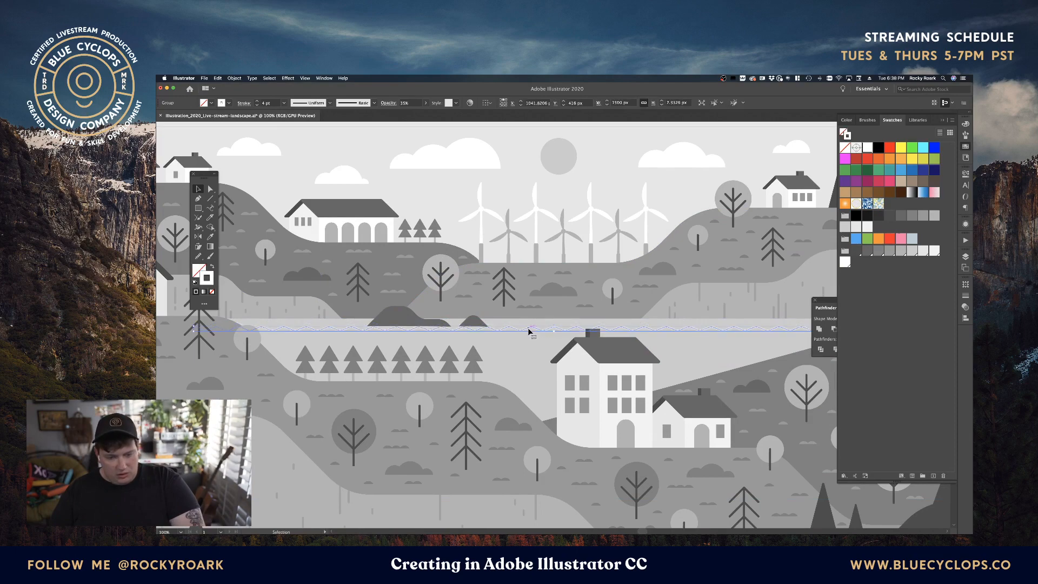
{"action": "left_click", "coordinate": [511, 187]}
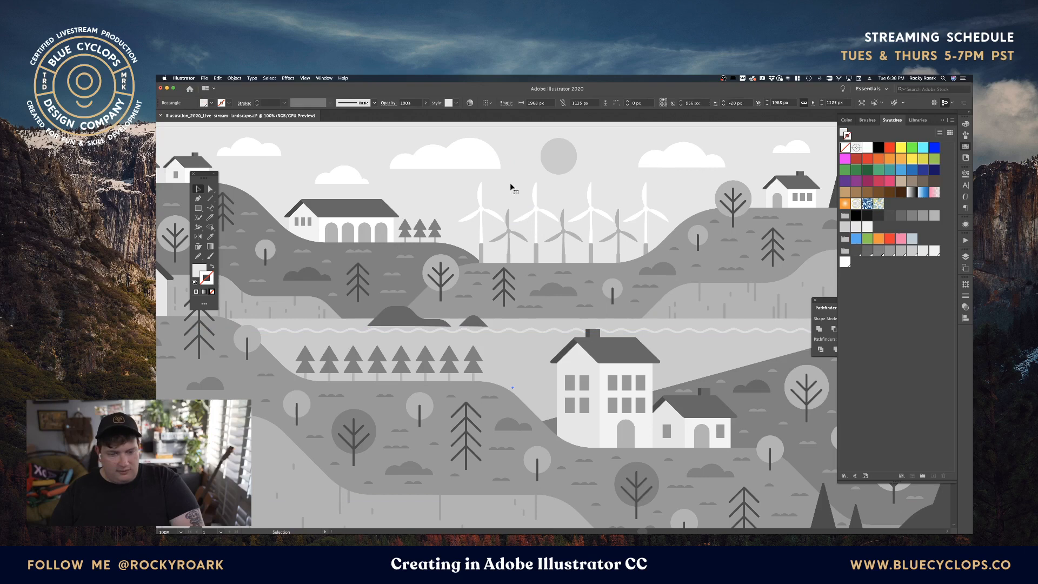
{"action": "left_click", "coordinate": [513, 332]}
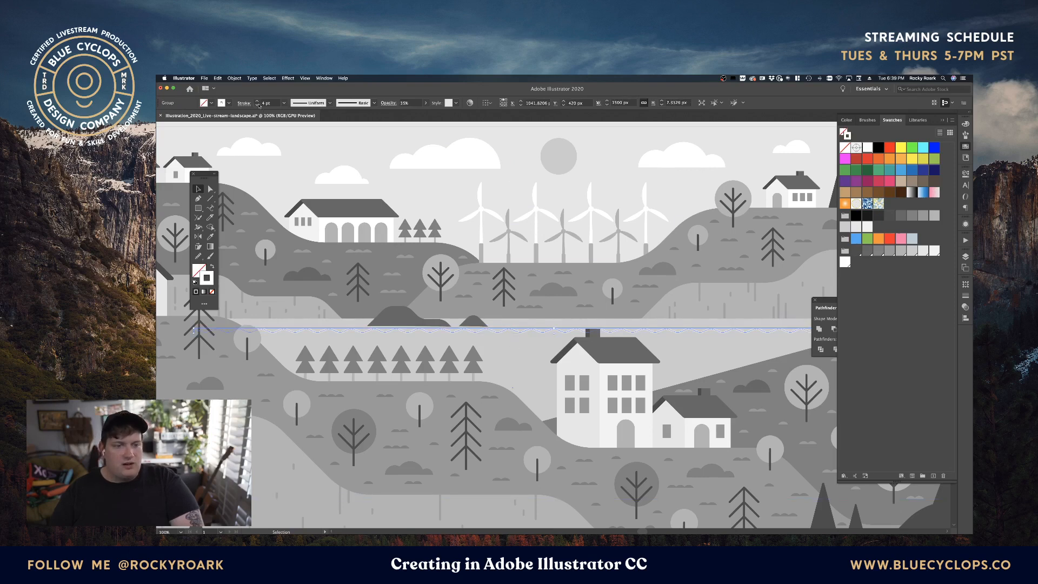
Step: Duplicate the wavy line group downward at even spacing, repeating the copy until wave lines fill the upper water
{"action": "left_click", "coordinate": [504, 181]}
{"action": "key", "text": "super+shift+a"}
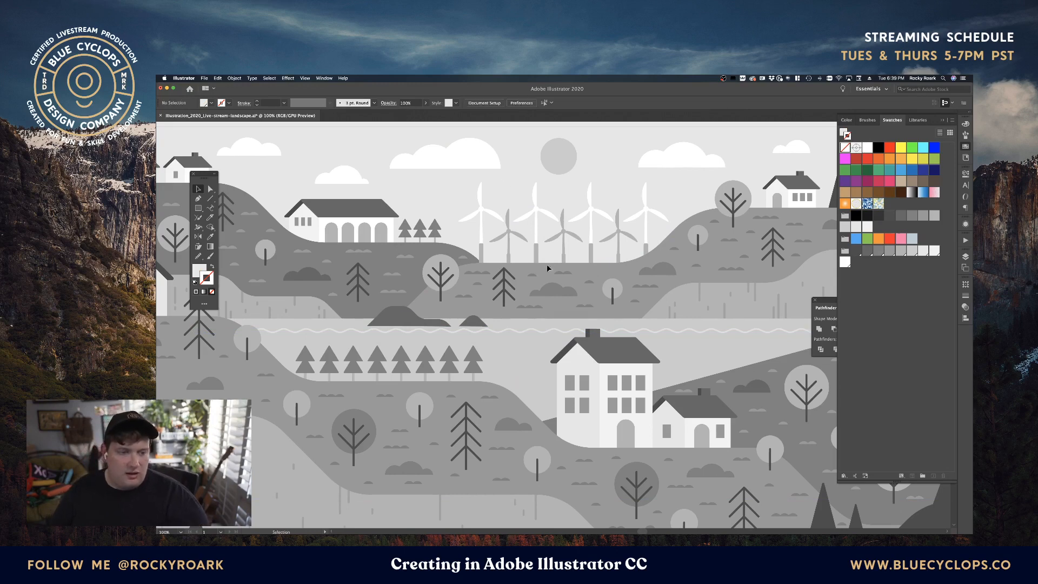
{"action": "left_click", "coordinate": [536, 333]}
{"action": "key", "text": "Tab"}
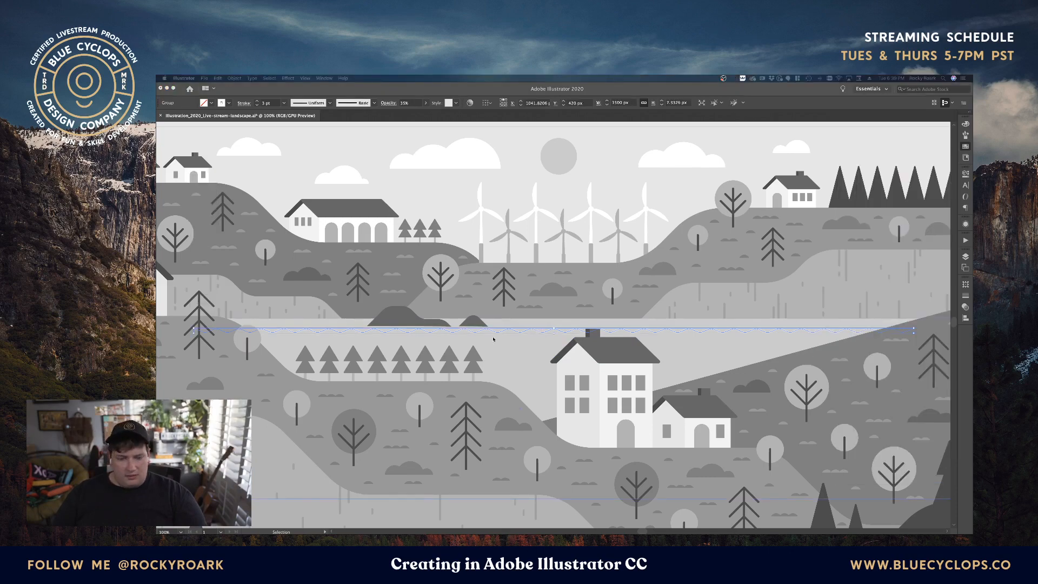
{"action": "key", "text": "Tab"}
{"action": "left_click_drag", "start_coordinate": [497, 335], "coordinate": [499, 351]}
{"action": "key", "text": "super+d"}
{"action": "key", "text": "super+d"}
{"action": "key", "text": "super+d"}
{"action": "key", "text": "super+d"}
{"action": "key", "text": "super+d"}
{"action": "key", "text": "super+d"}
{"action": "key", "text": "super+d"}
{"action": "key", "text": "super+d"}
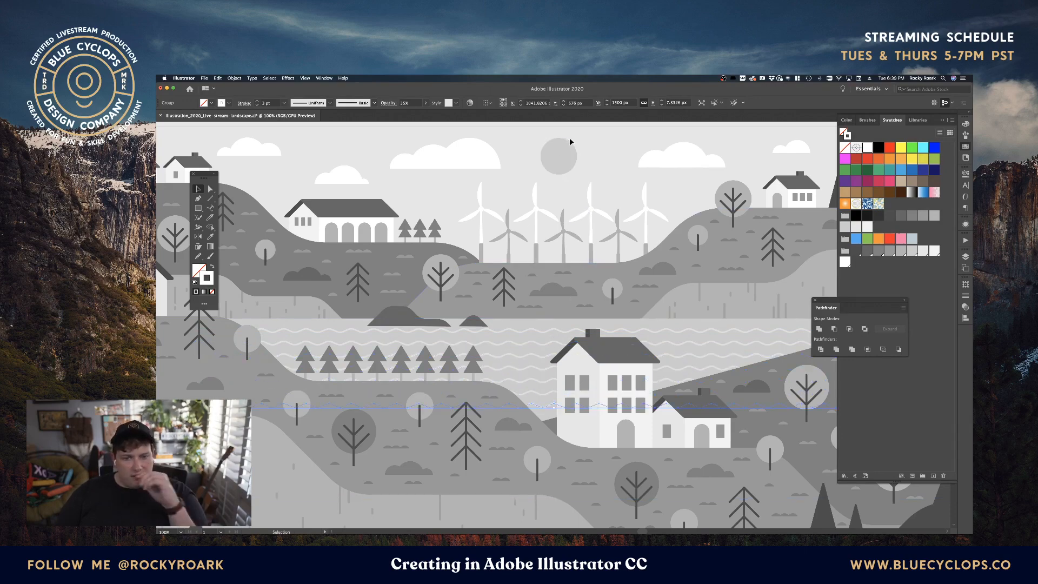
Step: Select all the wave lines on the upper water, recolour their stroke light grey, and group them
{"action": "left_click", "coordinate": [599, 159]}
{"action": "scroll", "coordinate": [562, 322], "scroll_direction": "down", "scroll_amount": 1}
{"action": "left_click", "coordinate": [534, 327]}
{"action": "left_click", "coordinate": [537, 353], "text": "shift"}
{"action": "left_click_drag", "start_coordinate": [537, 352], "coordinate": [545, 407]}
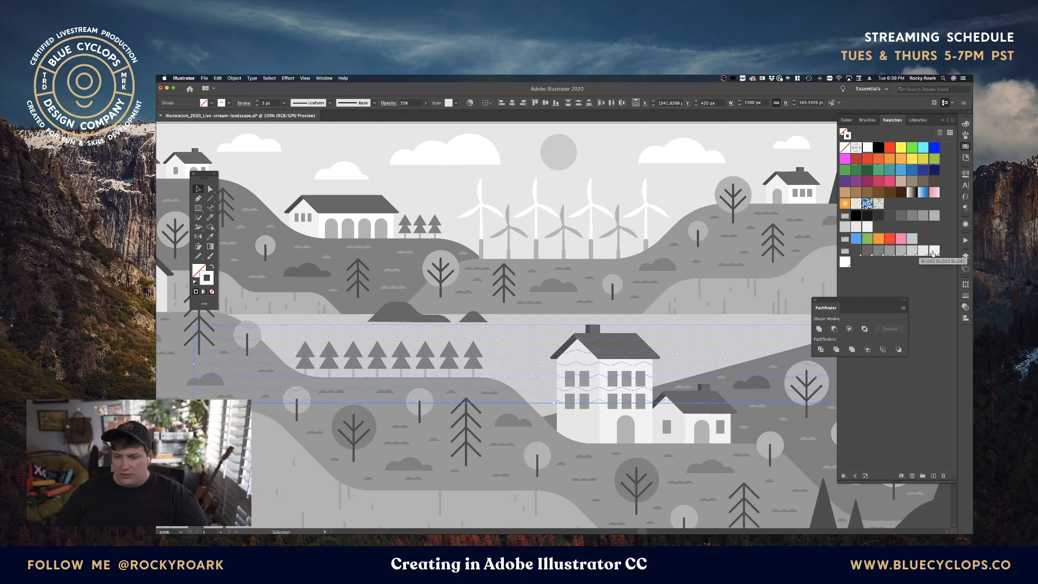
{"action": "left_click", "coordinate": [934, 252]}
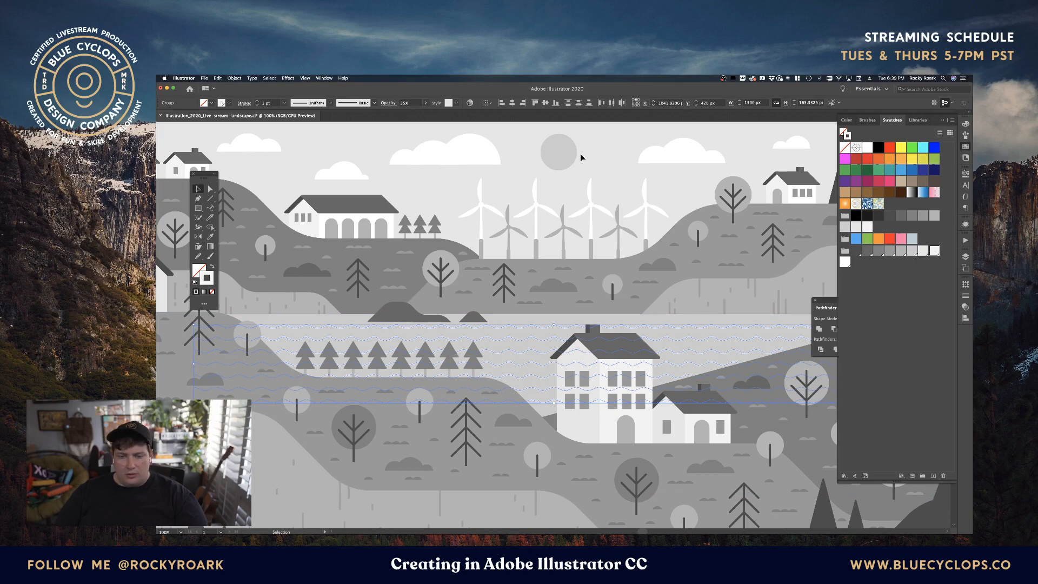
{"action": "key", "text": "super+g"}
{"action": "left_click", "coordinate": [623, 183]}
{"action": "left_click", "coordinate": [666, 328]}
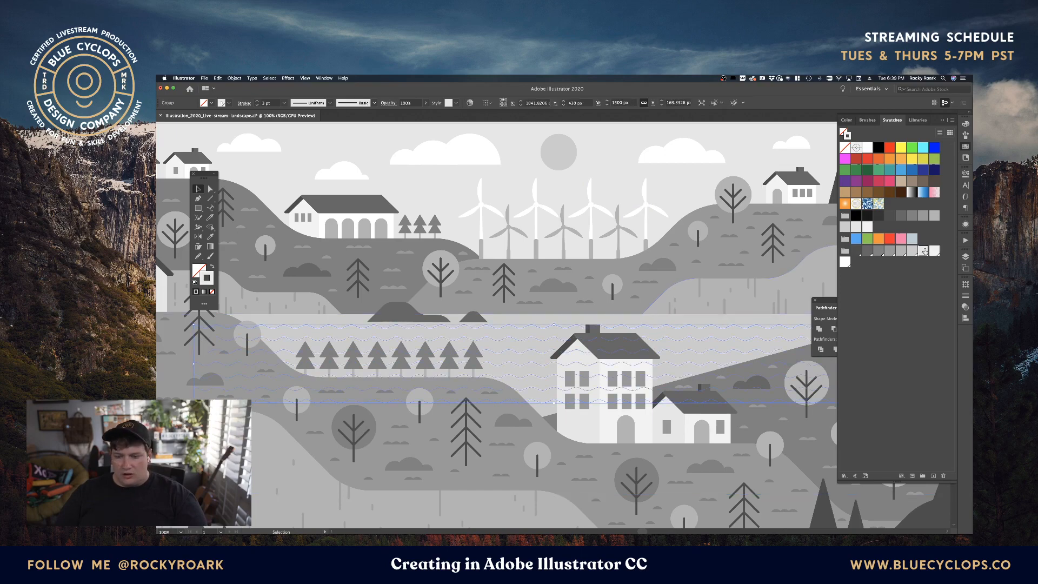
{"action": "left_click", "coordinate": [691, 186]}
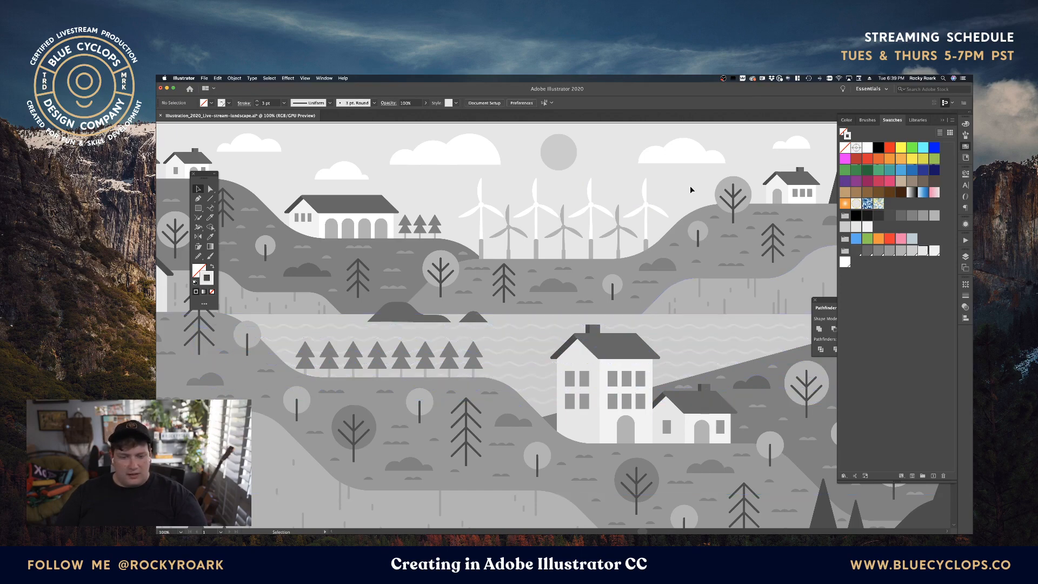
Step: Nudge the two rocks on the upper water up slightly and move the wave group up to a Y position of 418 px
{"action": "left_click", "coordinate": [423, 320]}
{"action": "left_click", "coordinate": [468, 322], "text": "shift"}
{"action": "key", "text": "Up"}
{"action": "key", "text": "Up"}
{"action": "key", "text": "Up"}
{"action": "key", "text": "Up"}
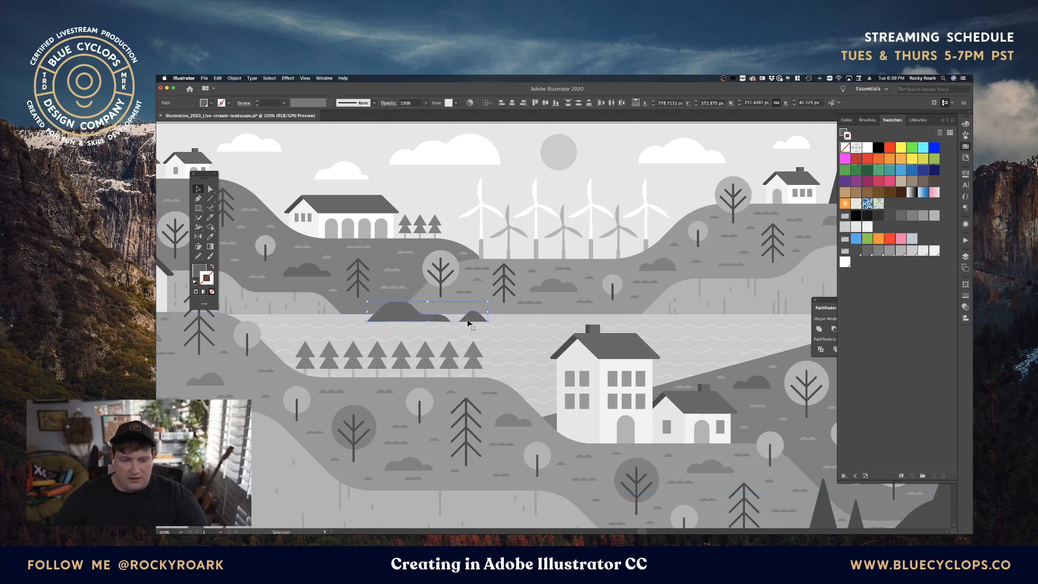
{"action": "left_click", "coordinate": [488, 324]}
{"action": "key", "text": "Up"}
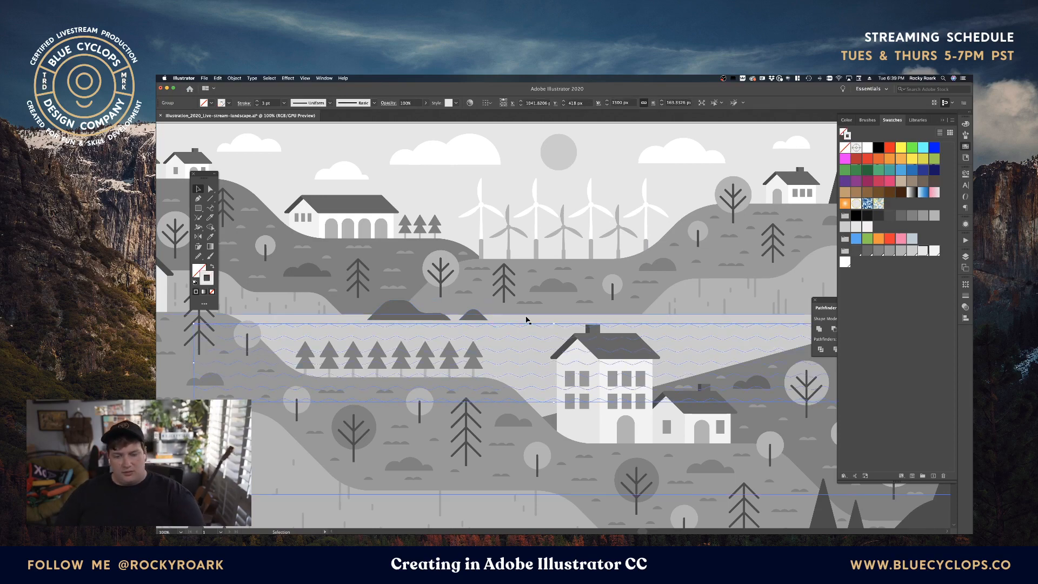
{"action": "key", "text": "super+minus"}
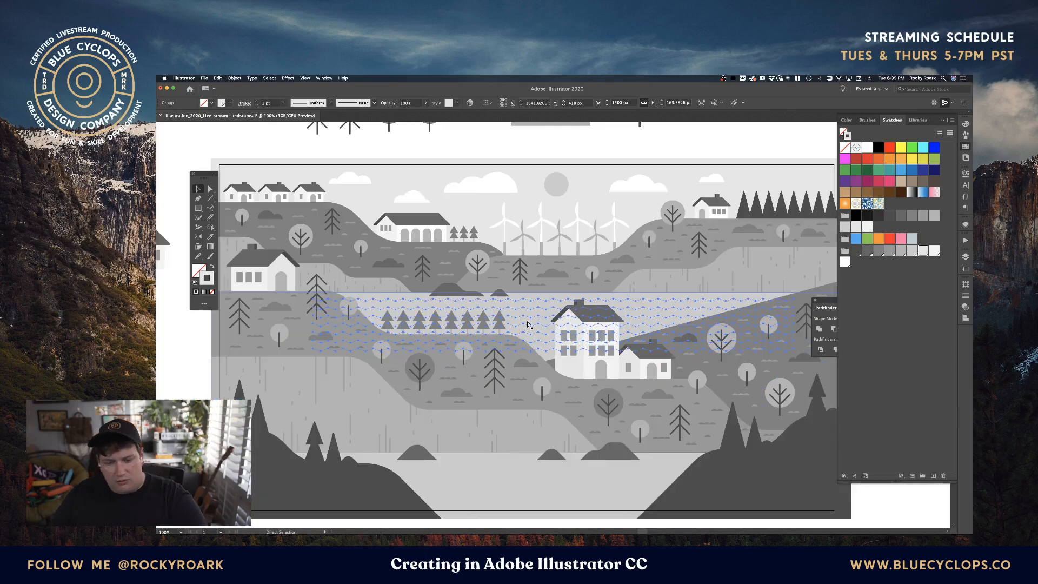
{"action": "left_click", "coordinate": [545, 156]}
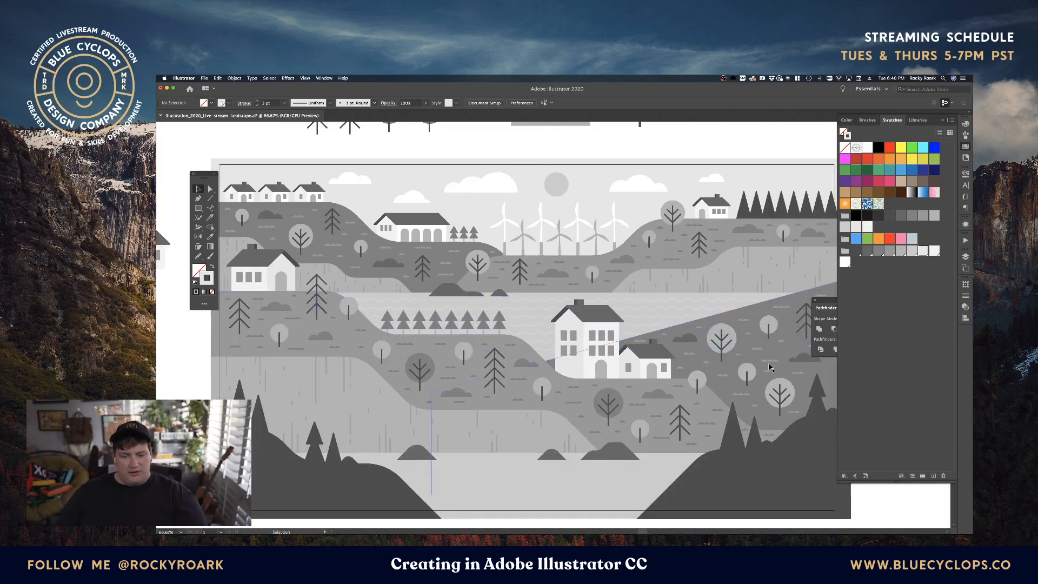
Step: Duplicate the wave group onto the lower water and shift the copy left to an X position of about 991.8 px
{"action": "left_click_drag", "start_coordinate": [672, 367], "coordinate": [674, 332]}
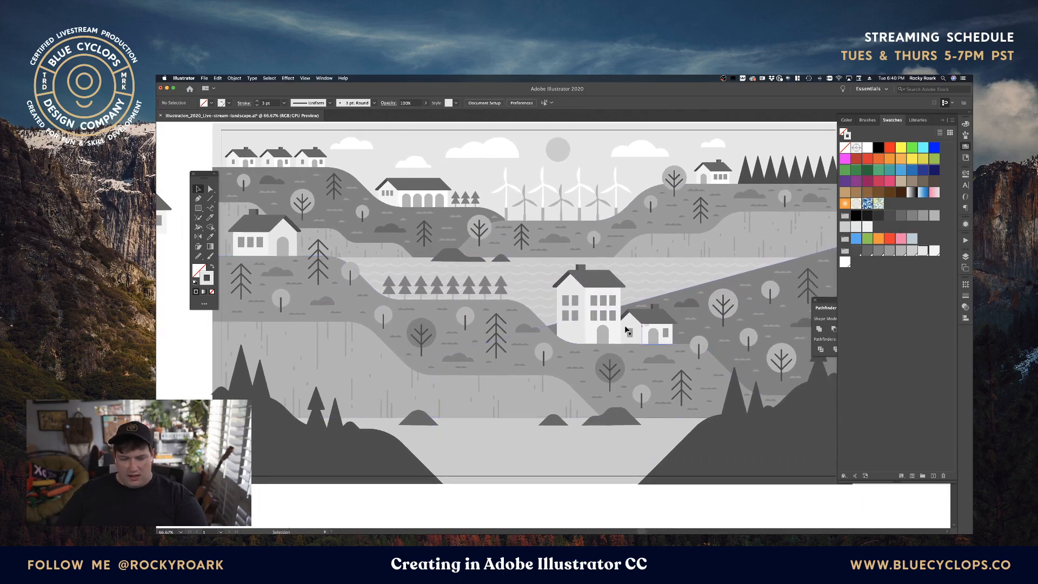
{"action": "left_click_drag", "start_coordinate": [552, 271], "coordinate": [555, 426]}
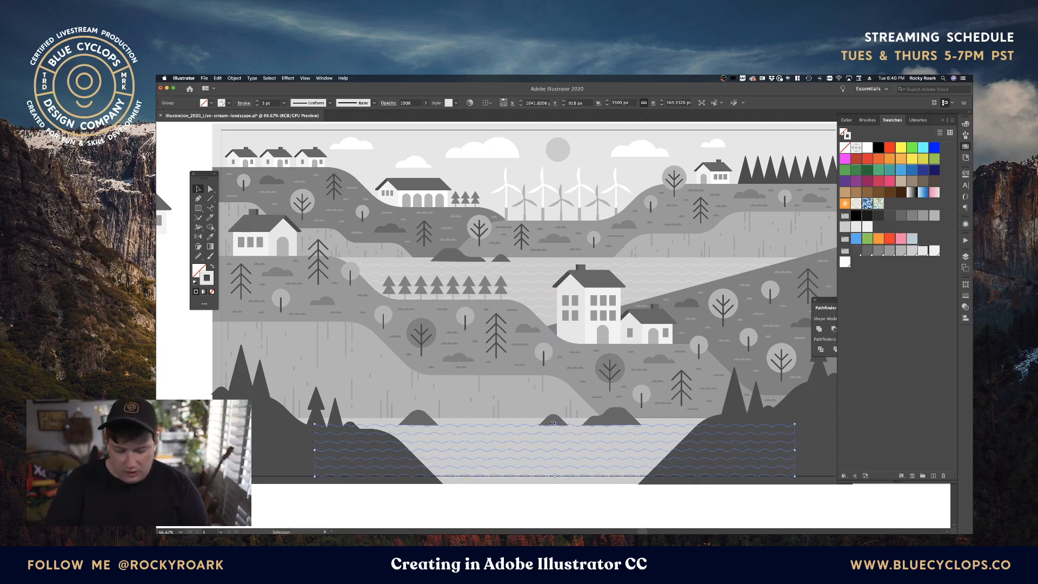
{"action": "key", "text": "shift+Left"}
{"action": "key", "text": "shift+Left"}
{"action": "key", "text": "shift+Left"}
{"action": "key", "text": "shift+Left"}
{"action": "key", "text": "shift+Left"}
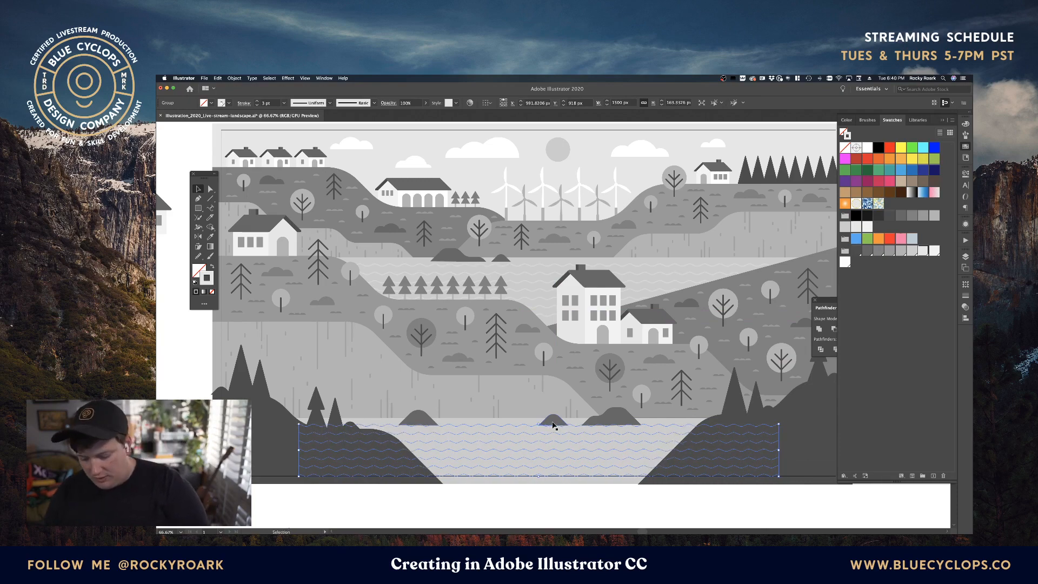
Step: Fine-tune the lower wave group's vertical position on the water in small nudges
{"action": "key", "text": "Up"}
{"action": "key", "text": "Up"}
{"action": "key", "text": "Up"}
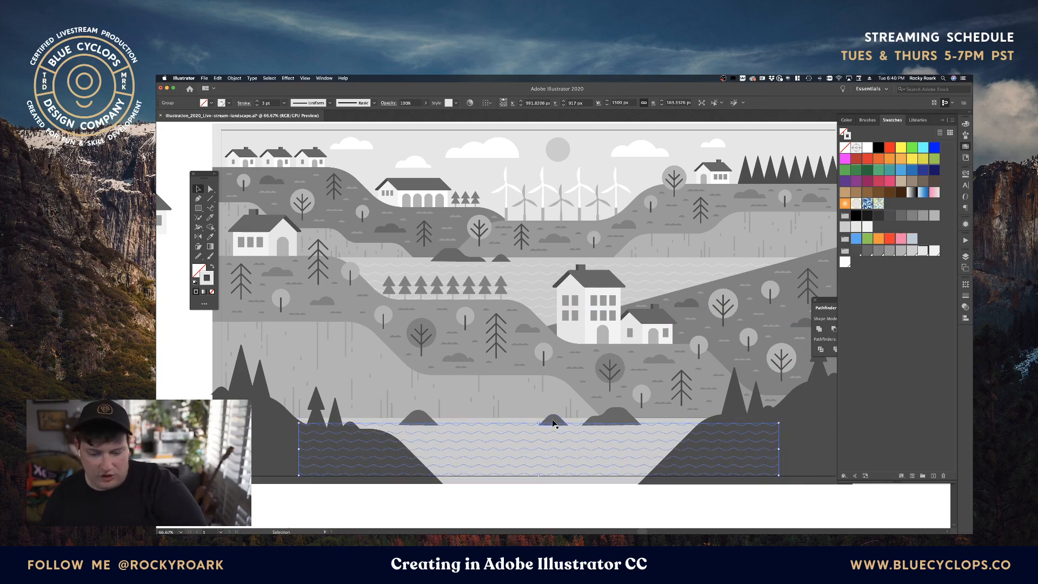
{"action": "key", "text": "Down"}
{"action": "key", "text": "Down"}
{"action": "key", "text": "Down"}
{"action": "key", "text": "Down"}
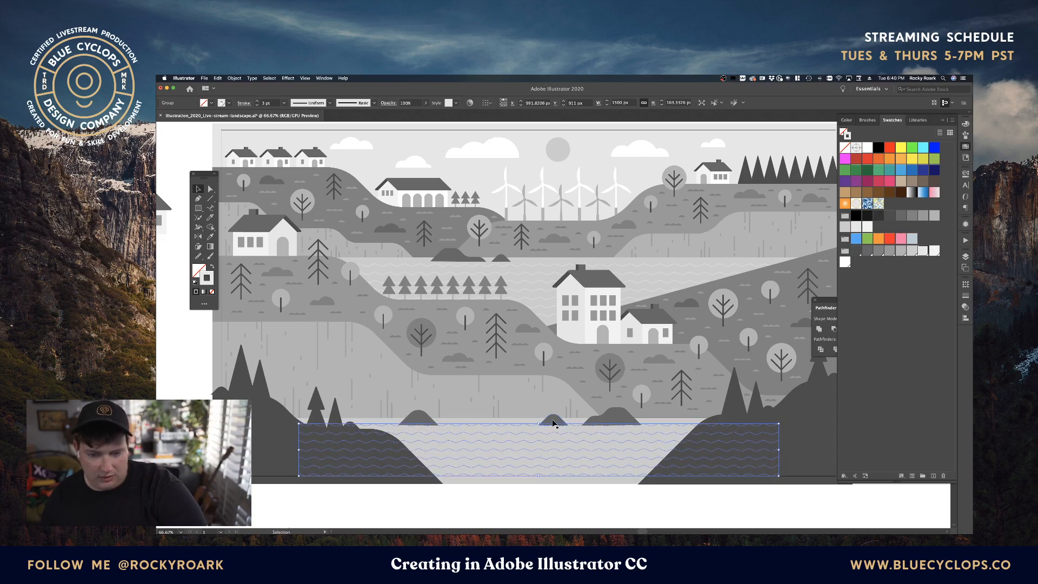
{"action": "left_click_drag", "start_coordinate": [553, 423], "coordinate": [546, 268]}
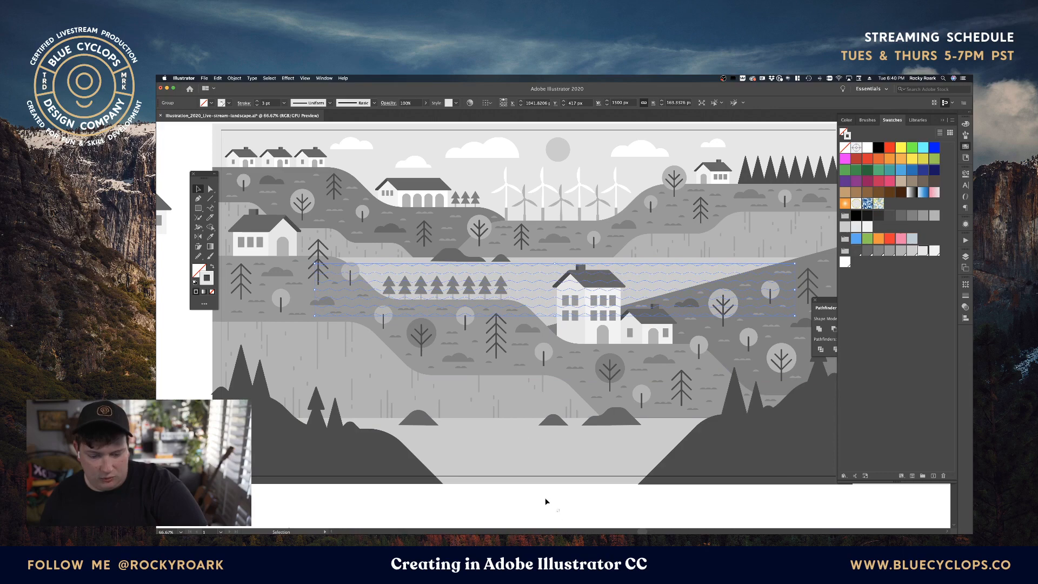
{"action": "key", "text": "super+z"}
Step: Cut the lower wave group and paste it directly in front of the lower water shape, behind the foreground hills and rocks
{"action": "left_click", "coordinate": [497, 484], "text": "shift"}
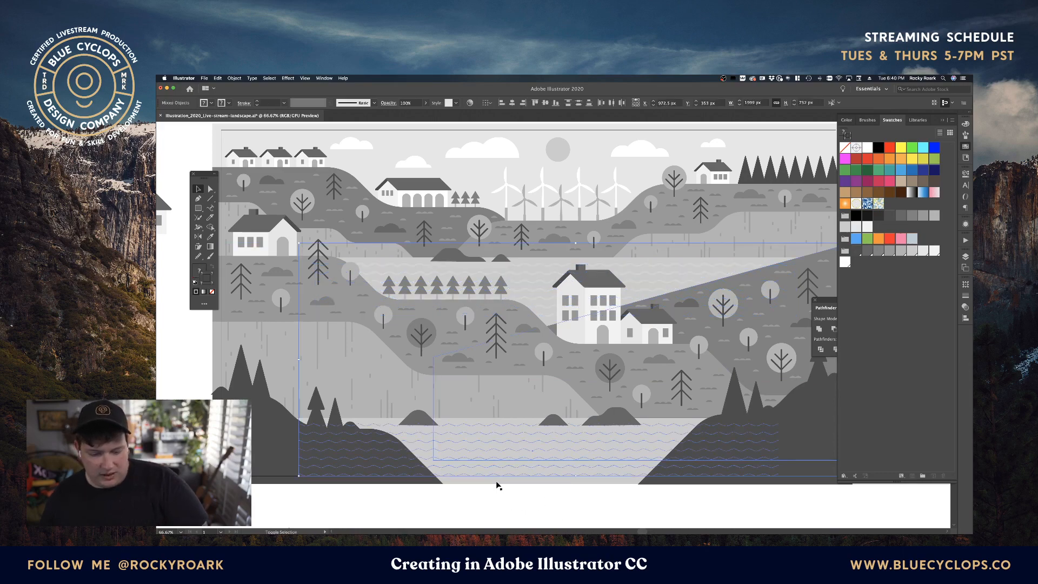
{"action": "left_click", "coordinate": [676, 299], "text": "shift"}
{"action": "key", "text": "super+x"}
{"action": "left_click", "coordinate": [626, 447]}
{"action": "key", "text": "super+f"}
{"action": "left_click", "coordinate": [528, 502]}
Step: Enlarge the rocks along the lower water's upper edge slightly, scaling the two grouped rocks and the single rock separately
{"action": "left_click", "coordinate": [592, 421]}
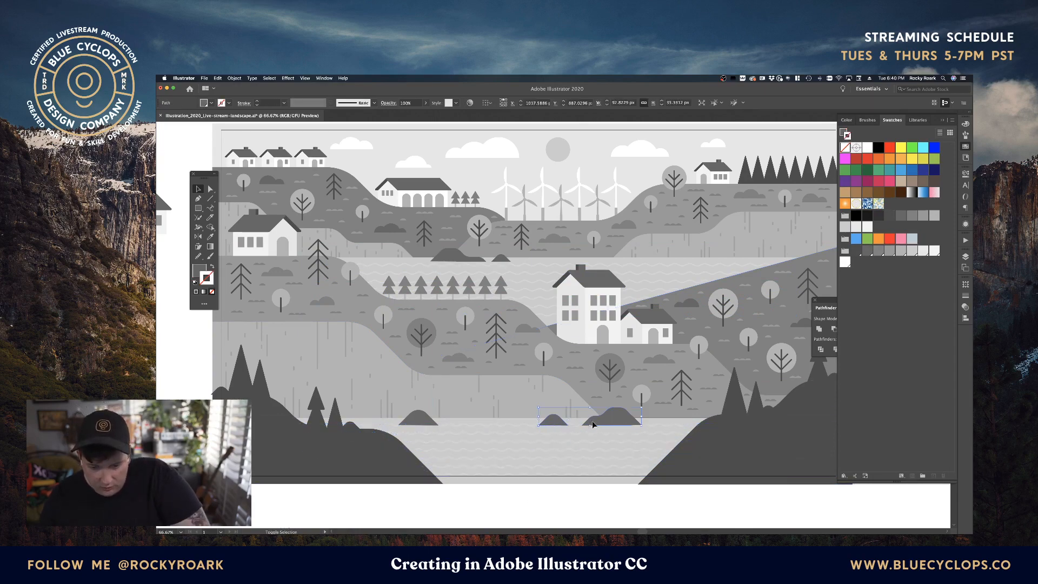
{"action": "left_click_drag", "start_coordinate": [642, 425], "coordinate": [658, 435]}
{"action": "left_click", "coordinate": [605, 518]}
{"action": "left_click", "coordinate": [434, 423]}
{"action": "left_click_drag", "start_coordinate": [438, 426], "coordinate": [446, 427]}
{"action": "left_click", "coordinate": [519, 526]}
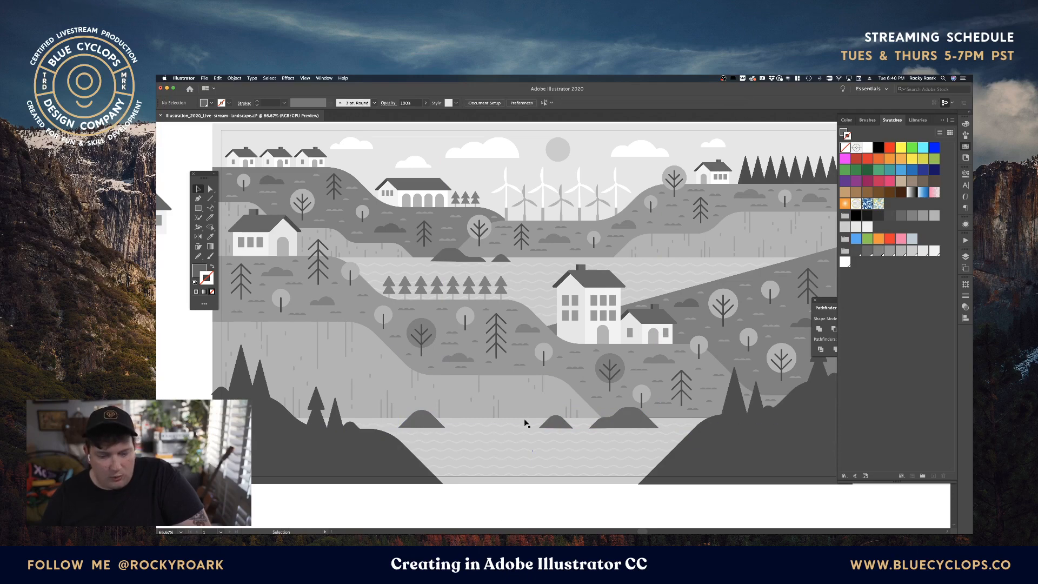
Step: Delete the lowest wave line of the lower wave group and deselect everything
{"action": "left_click", "coordinate": [543, 475]}
{"action": "key", "text": "a"}
{"action": "left_click", "coordinate": [494, 476]}
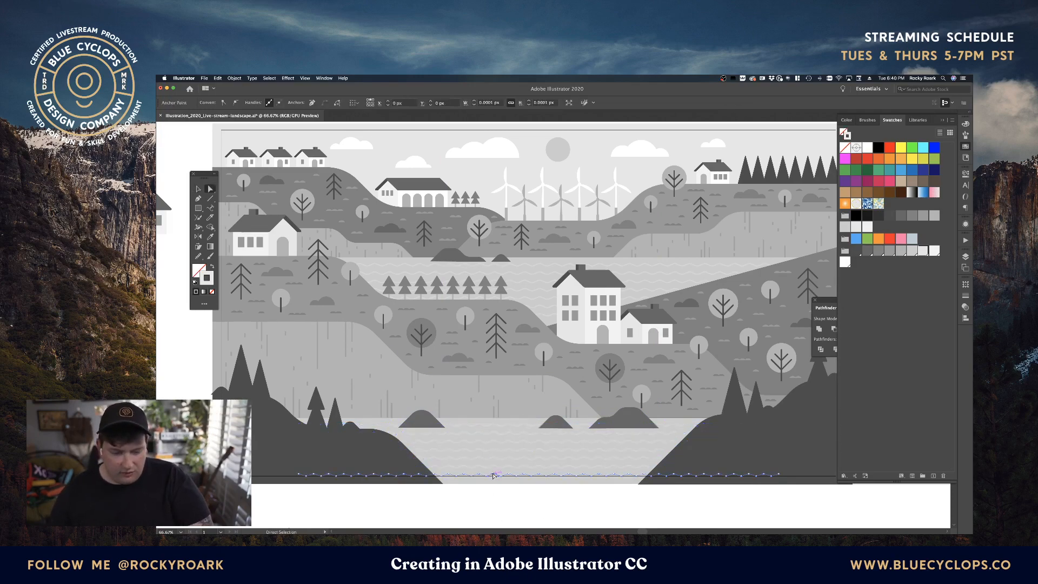
{"action": "key", "text": "super+shift+a"}
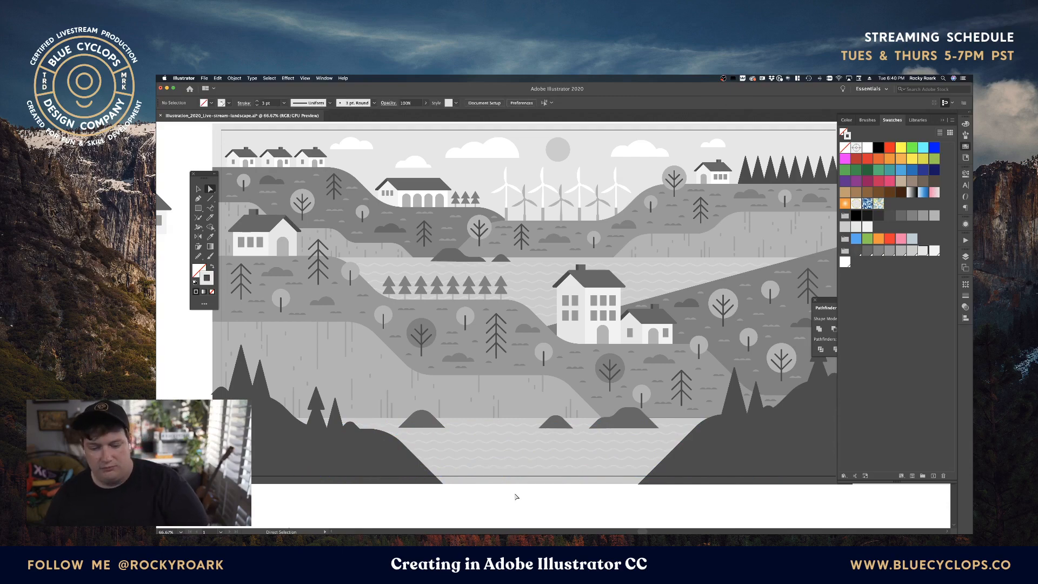
Step: Select the lower wave group together with the rocks, nudge them down slightly, and deselect
{"action": "key", "text": "v"}
{"action": "left_click", "coordinate": [538, 443]}
{"action": "left_click", "coordinate": [552, 426], "text": "shift"}
{"action": "left_click", "coordinate": [637, 424], "text": "shift"}
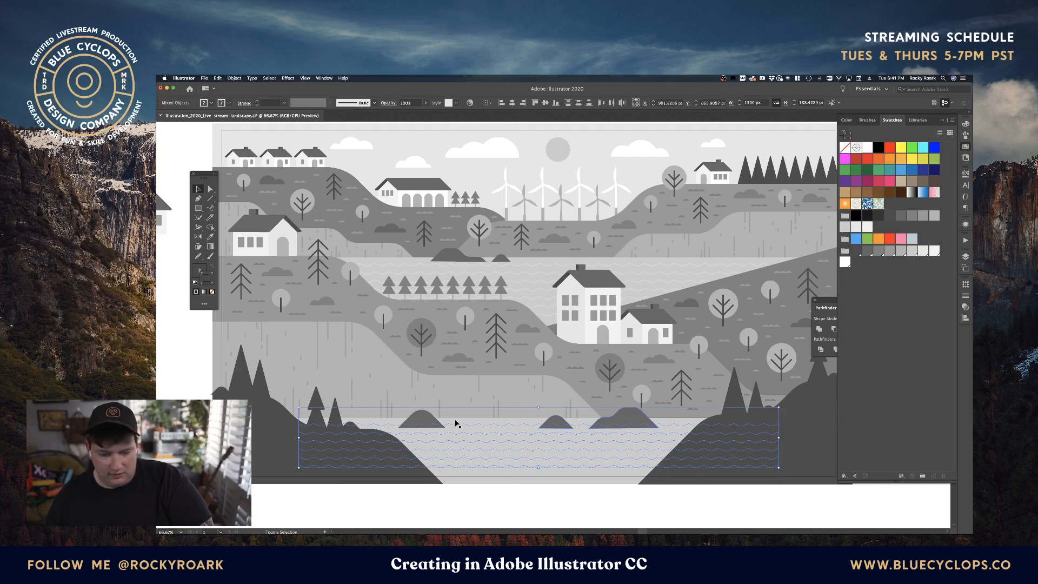
{"action": "key", "text": "Down"}
{"action": "key", "text": "Down"}
{"action": "key", "text": "Down"}
{"action": "key", "text": "Down"}
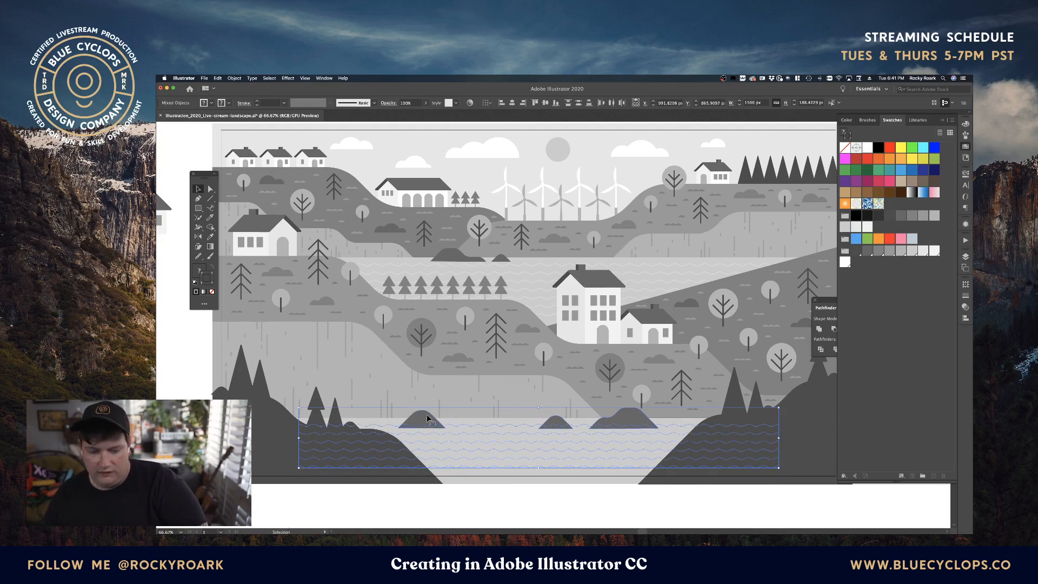
{"action": "left_click", "coordinate": [487, 514]}
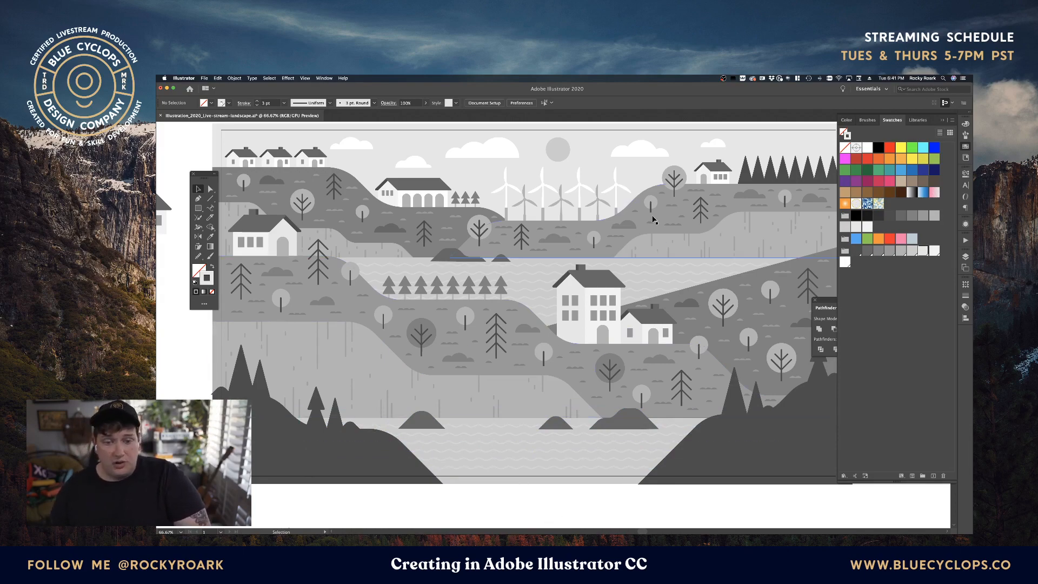
Step: Move the floating toolbox off the artwork and bring the whole illustration into view
{"action": "left_click_drag", "start_coordinate": [654, 222], "coordinate": [619, 232]}
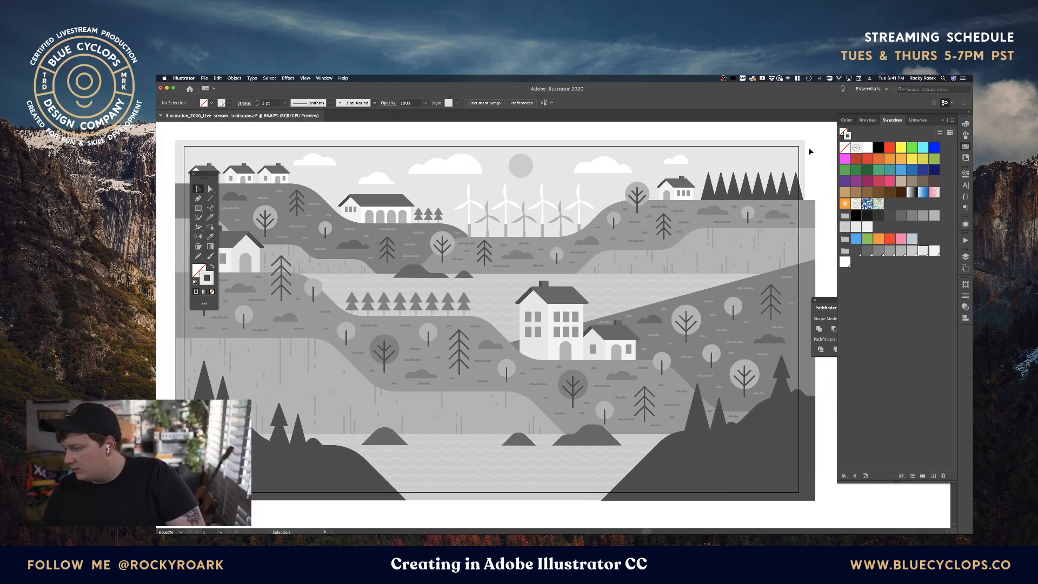
{"action": "mouse_move", "coordinate": [577, 153]}
{"action": "left_mouse_down"}
{"action": "mouse_move", "coordinate": [616, 150]}
{"action": "mouse_move", "coordinate": [593, 152]}
{"action": "left_mouse_up"}
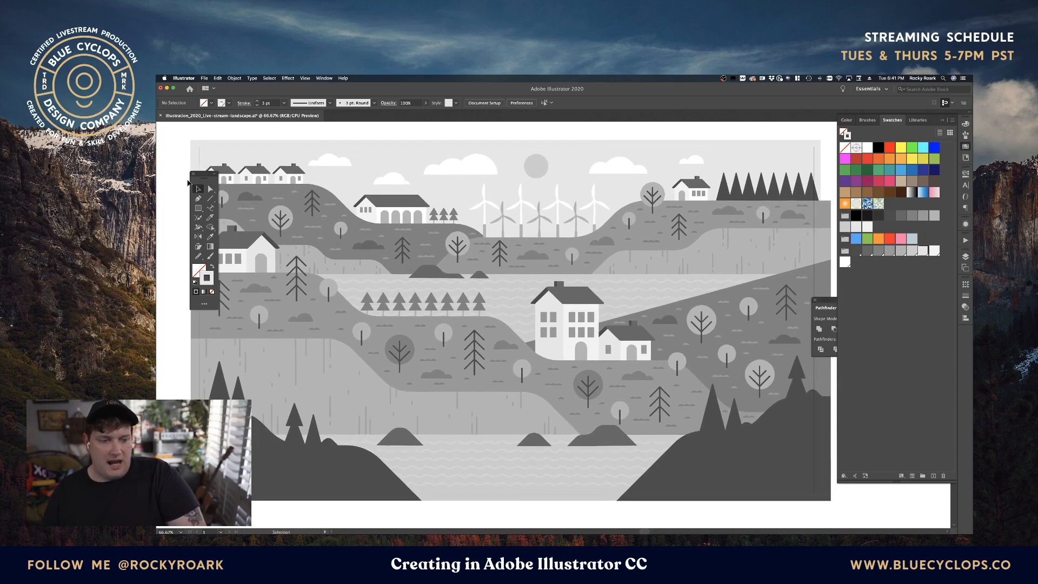
{"action": "left_click_drag", "start_coordinate": [198, 173], "coordinate": [168, 171]}
{"action": "left_click_drag", "start_coordinate": [175, 158], "coordinate": [176, 156]}
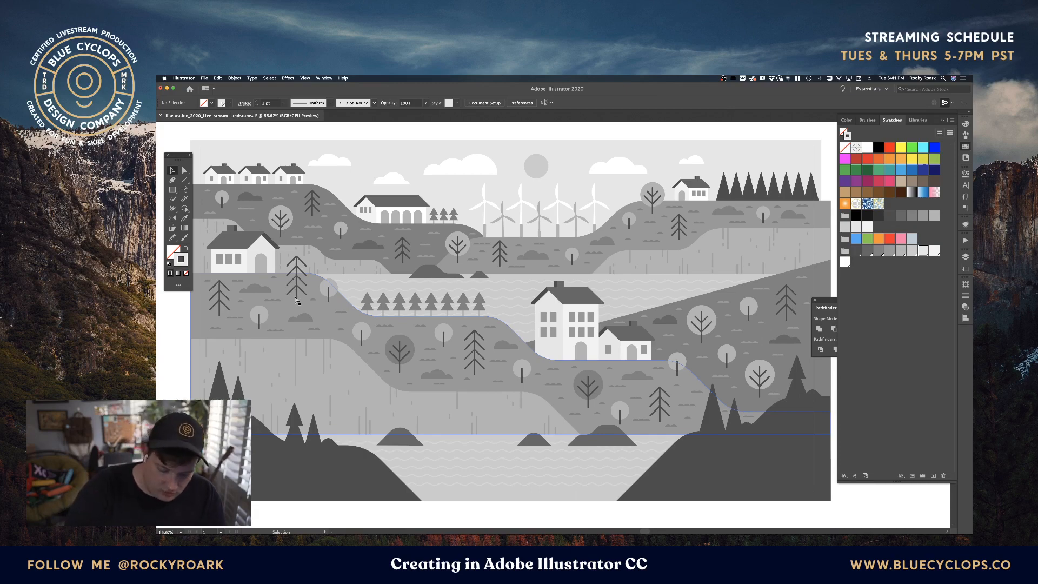
{"action": "key", "text": "super+minus"}
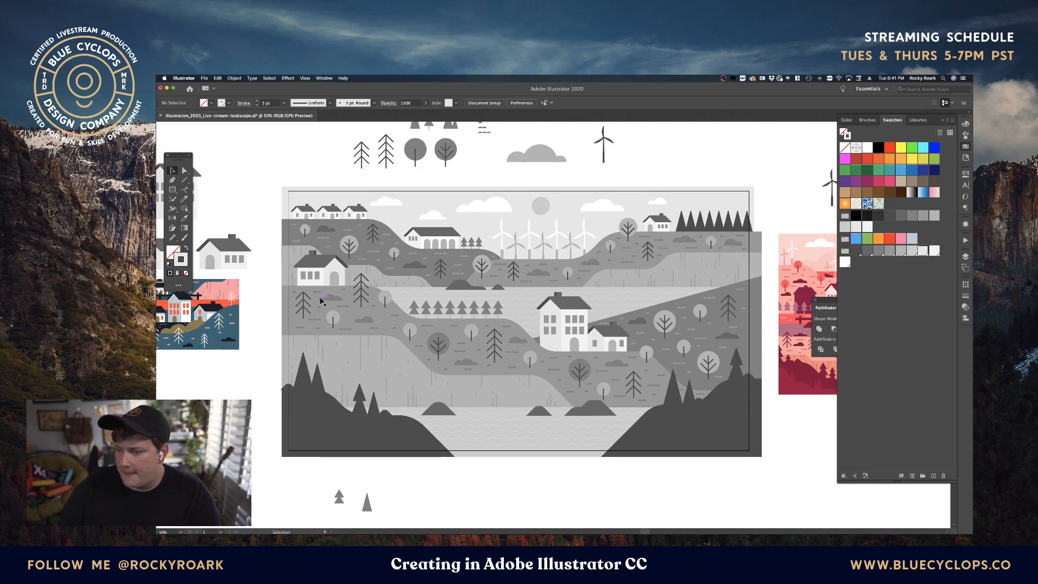
{"action": "left_click_drag", "start_coordinate": [333, 310], "coordinate": [356, 314]}
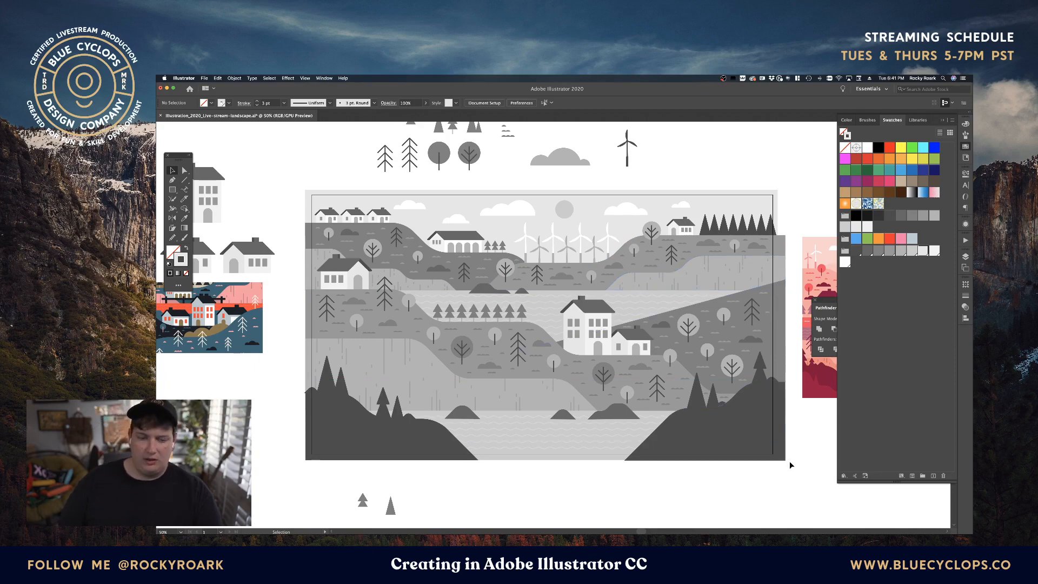
Step: Open My Library as a floating window and add two blue-to-red colour themes to the document's swatches
{"action": "left_click", "coordinate": [964, 124]}
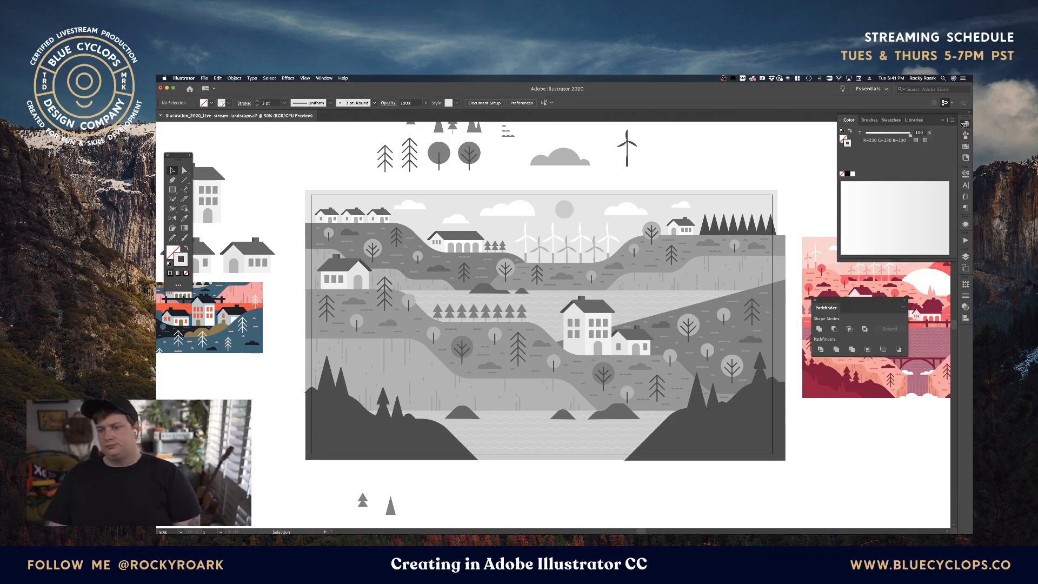
{"action": "left_click", "coordinate": [914, 119]}
{"action": "left_click_drag", "start_coordinate": [902, 120], "coordinate": [563, 144]}
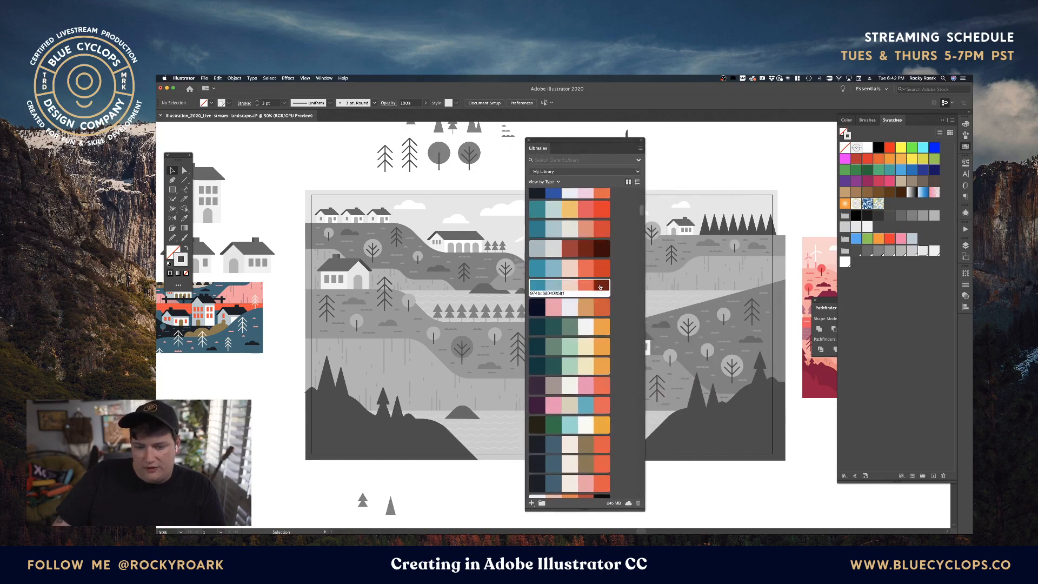
{"action": "right_click", "coordinate": [580, 264]}
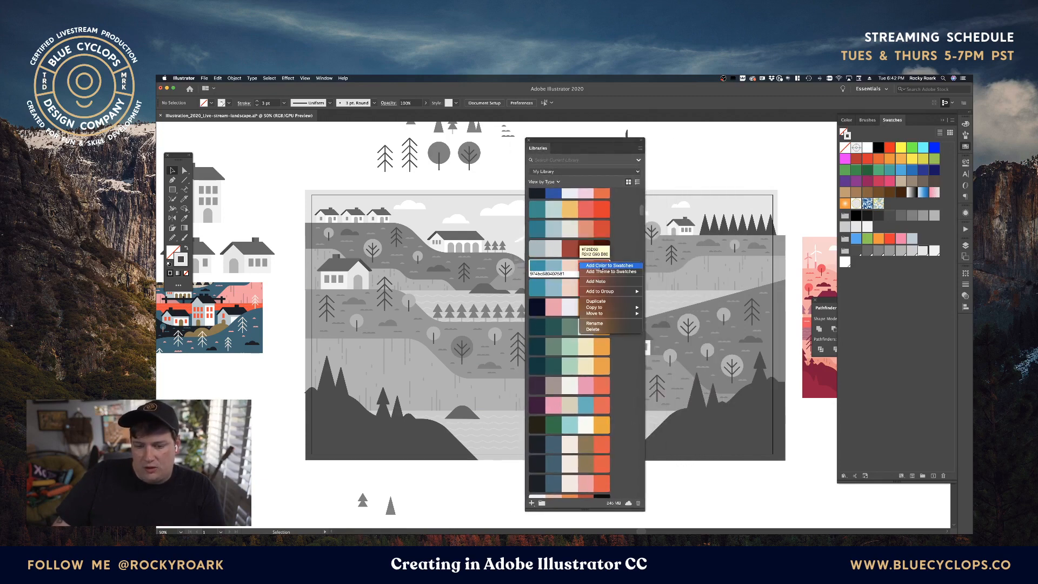
{"action": "left_click", "coordinate": [603, 272]}
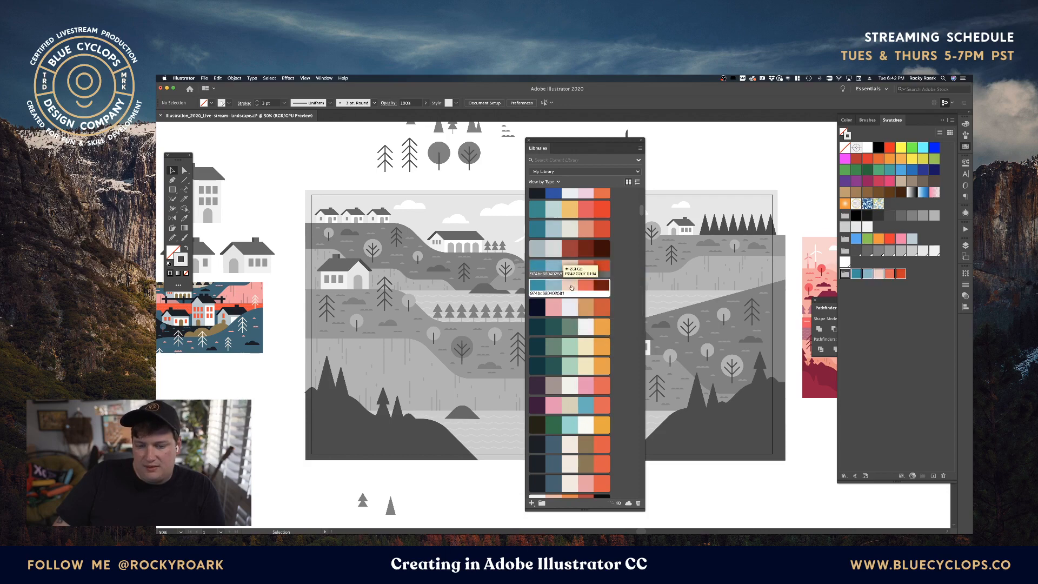
{"action": "right_click", "coordinate": [573, 287]}
{"action": "left_click", "coordinate": [598, 295]}
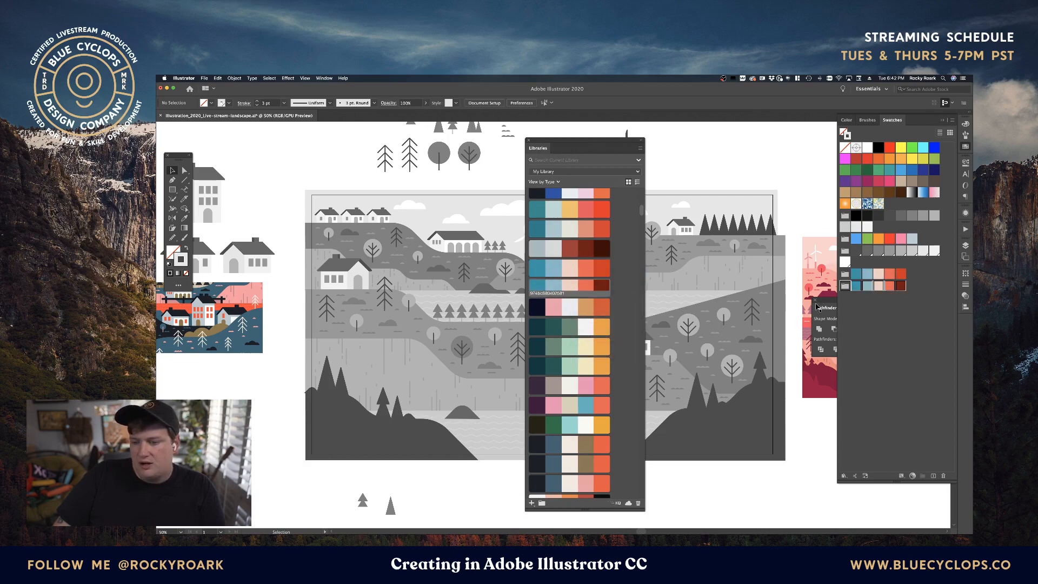
Step: Move the dark red swatch into the upper blue-to-red colour group and delete the redundant lower group
{"action": "left_click_drag", "start_coordinate": [903, 292], "coordinate": [913, 273]}
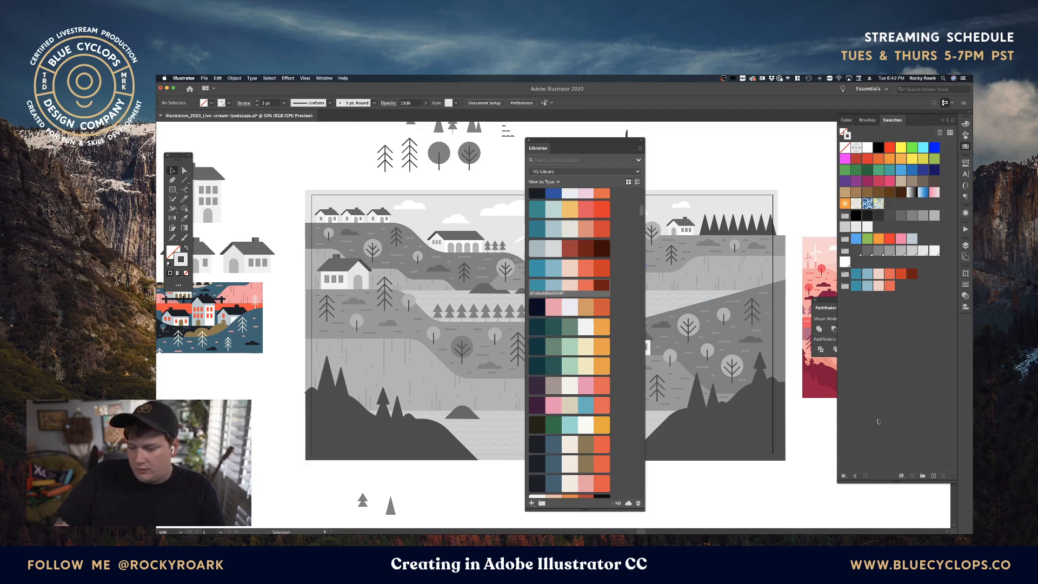
{"action": "left_click", "coordinate": [842, 288]}
{"action": "left_click", "coordinate": [943, 476]}
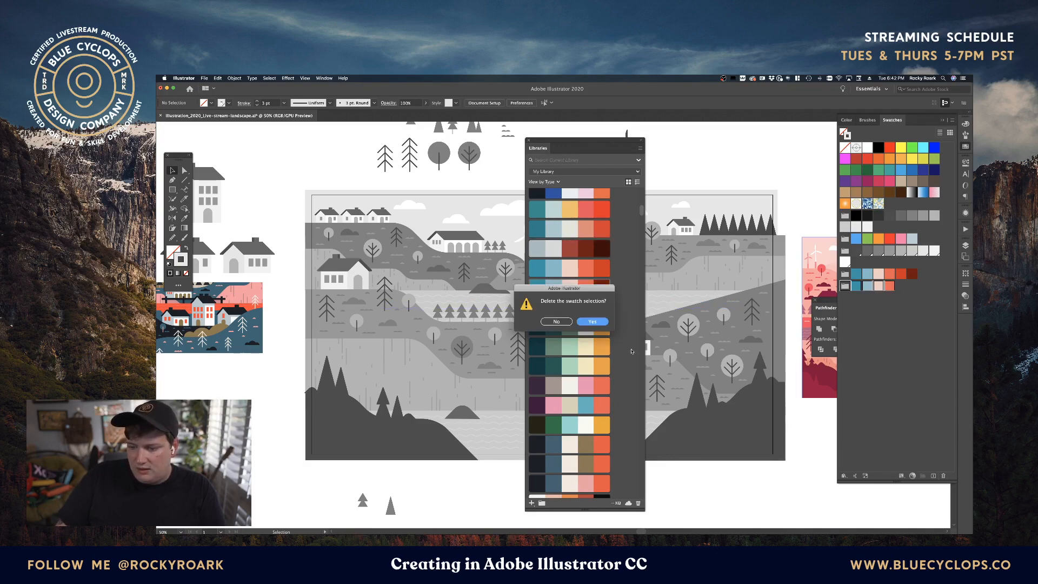
{"action": "left_click", "coordinate": [583, 323]}
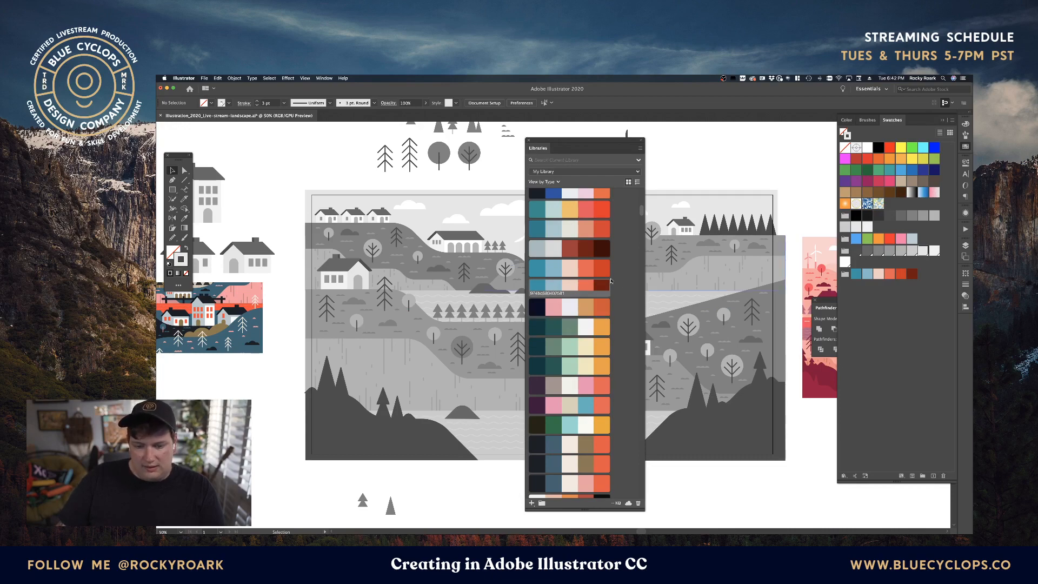
Step: Add two dark-green-to-orange library themes to the swatches and move the white swatch from the second new group into the first
{"action": "left_click", "coordinate": [573, 339]}
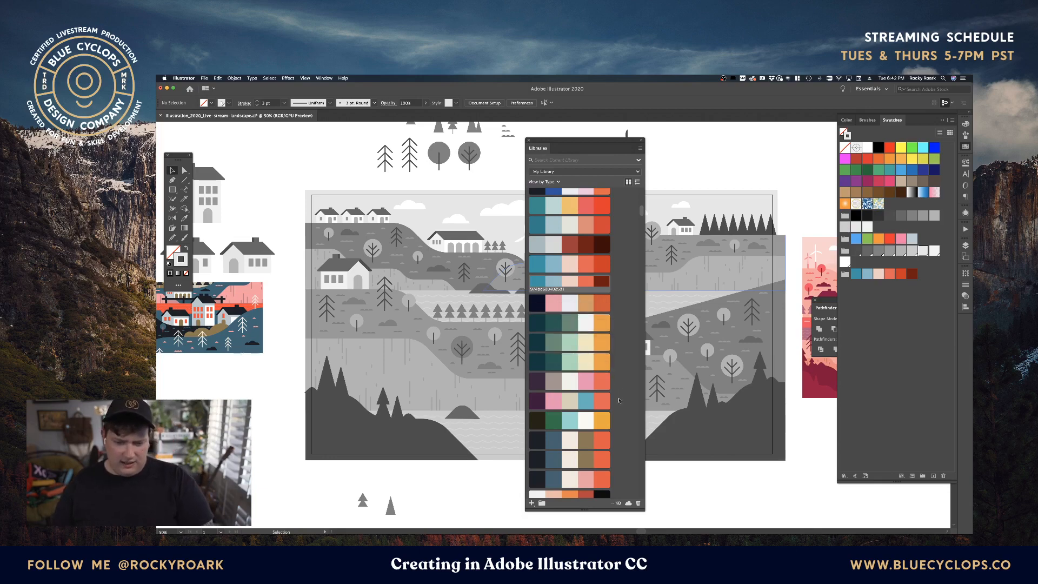
{"action": "right_click", "coordinate": [562, 340]}
{"action": "left_click", "coordinate": [578, 347]}
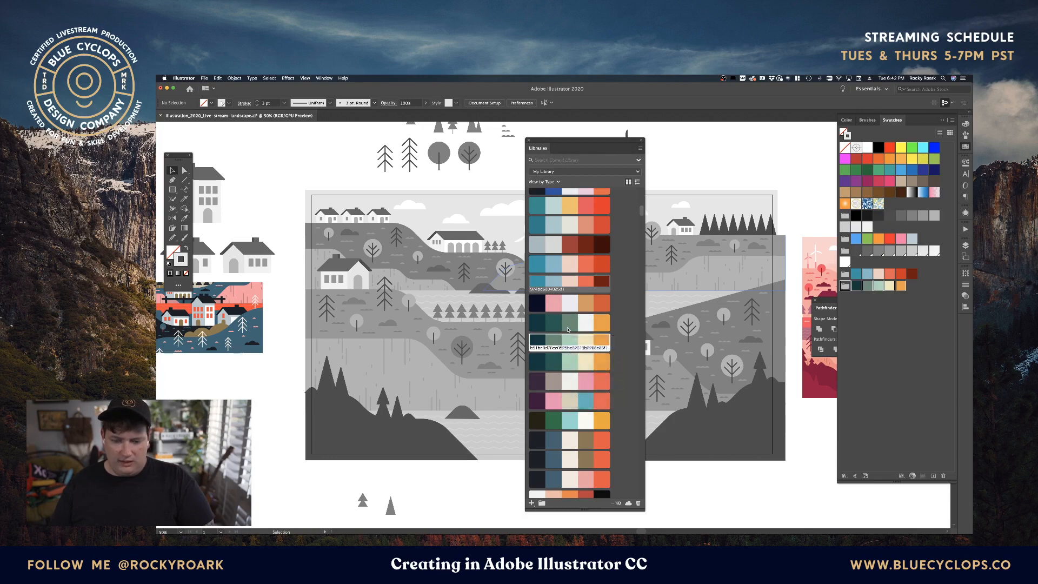
{"action": "right_click", "coordinate": [568, 330]}
{"action": "left_click", "coordinate": [581, 338]}
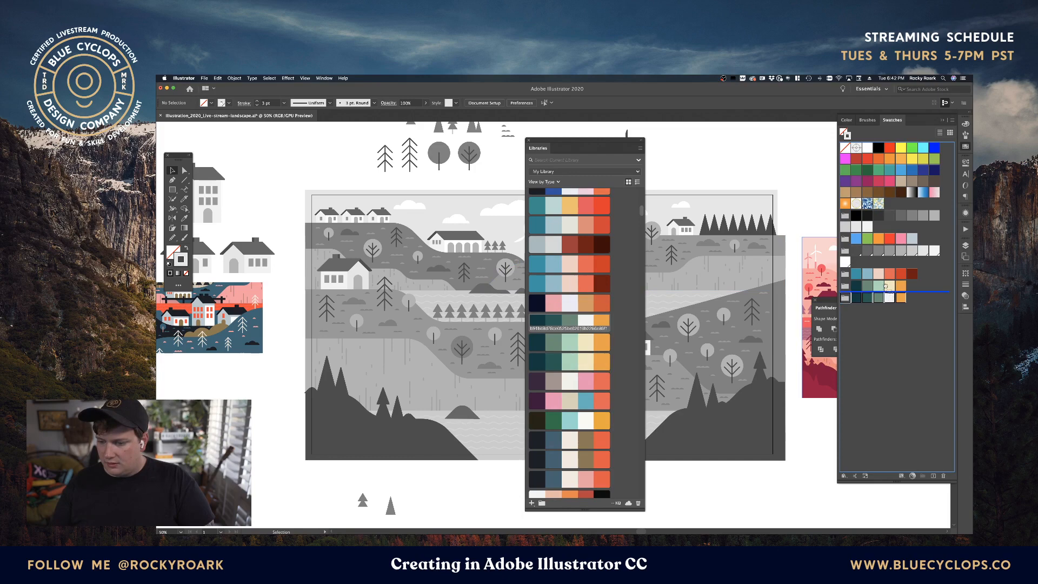
{"action": "left_click_drag", "start_coordinate": [890, 297], "coordinate": [886, 287]}
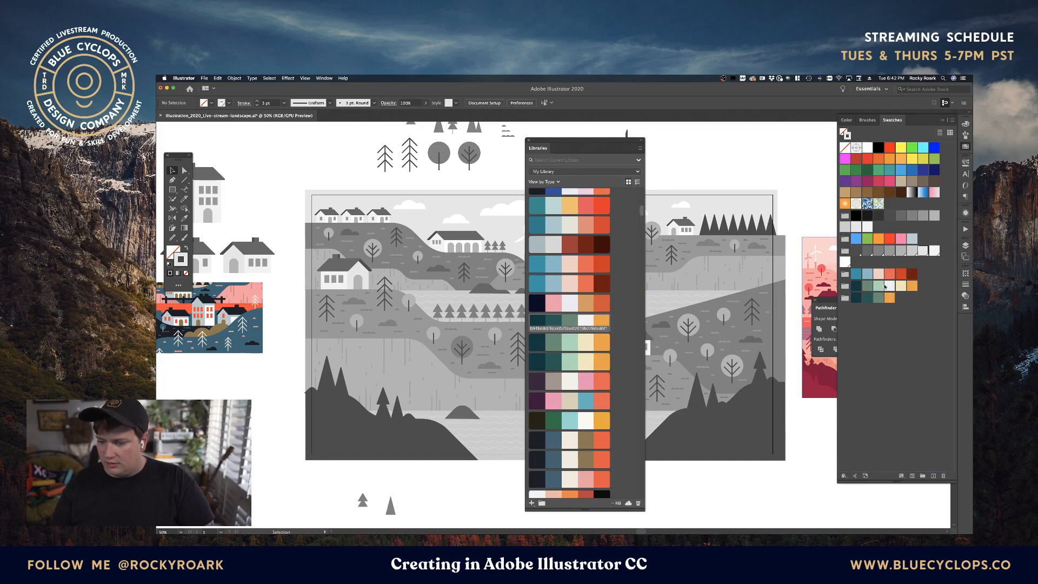
Step: Delete the last dark teal and orange colour group from the document's swatches
{"action": "left_click", "coordinate": [845, 297]}
{"action": "left_click", "coordinate": [944, 476]}
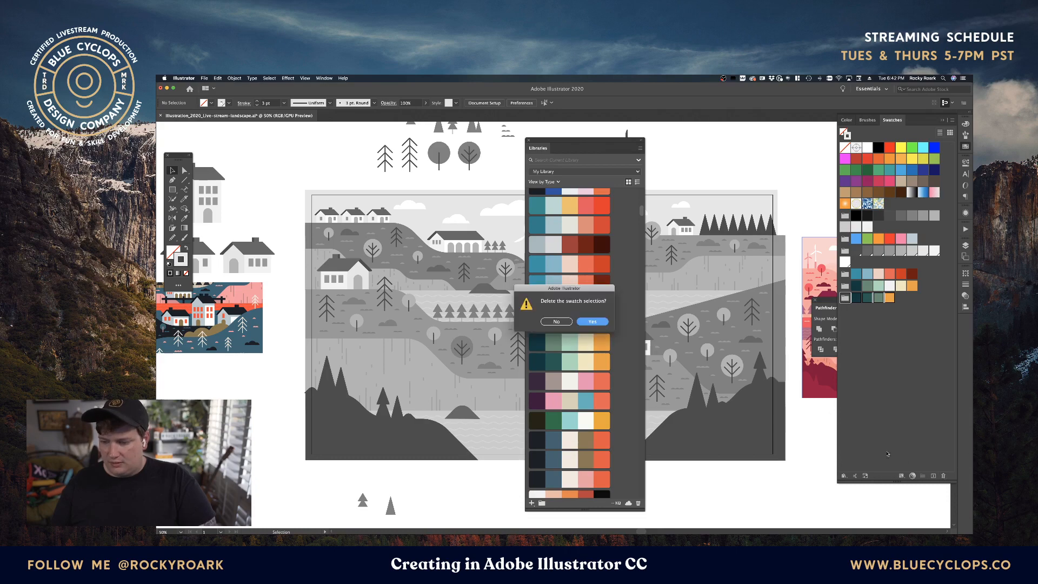
{"action": "left_click", "coordinate": [593, 321]}
Step: Add the two neighbouring library themes with dark navy, slate blue, cream and coral tones to the swatches as colour groups
{"action": "scroll", "coordinate": [567, 415], "scroll_direction": "down", "scroll_amount": 1}
{"action": "scroll", "coordinate": [566, 415], "scroll_direction": "down", "scroll_amount": 4}
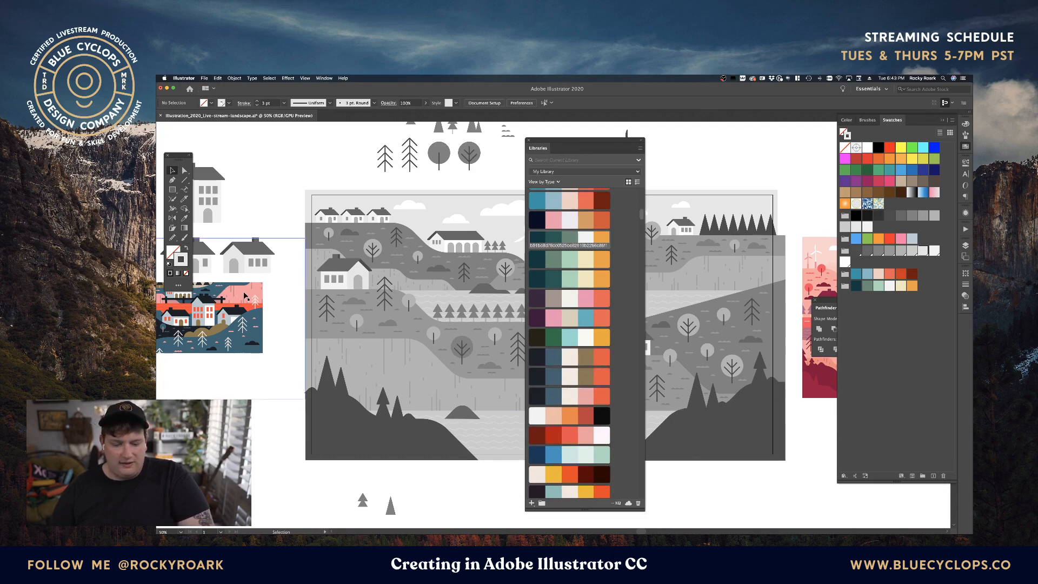
{"action": "scroll", "coordinate": [294, 302], "scroll_direction": "left", "scroll_amount": 6}
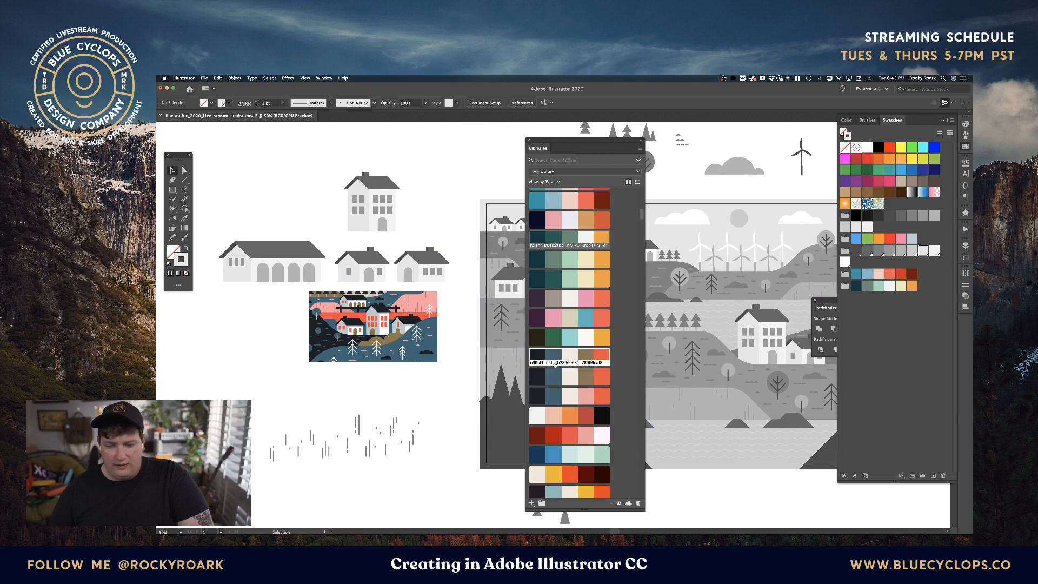
{"action": "right_click", "coordinate": [575, 362]}
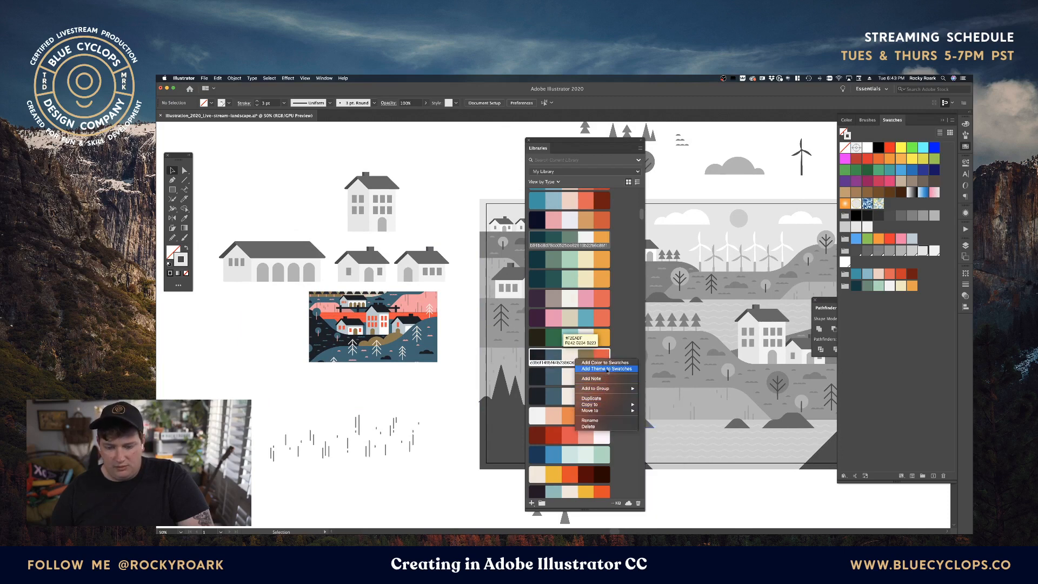
{"action": "left_click", "coordinate": [604, 370]}
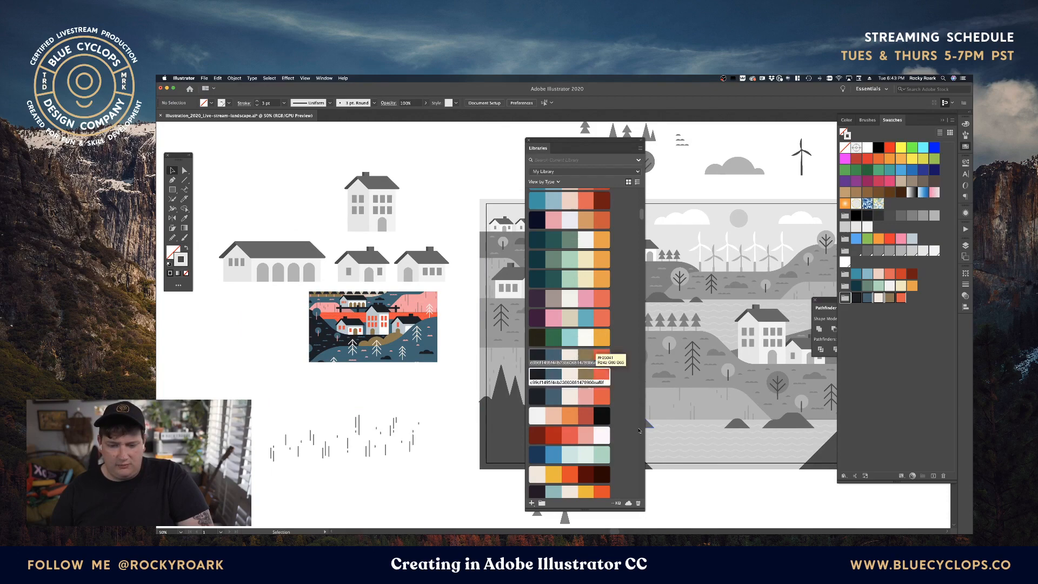
{"action": "right_click", "coordinate": [577, 378]}
{"action": "left_click", "coordinate": [606, 384]}
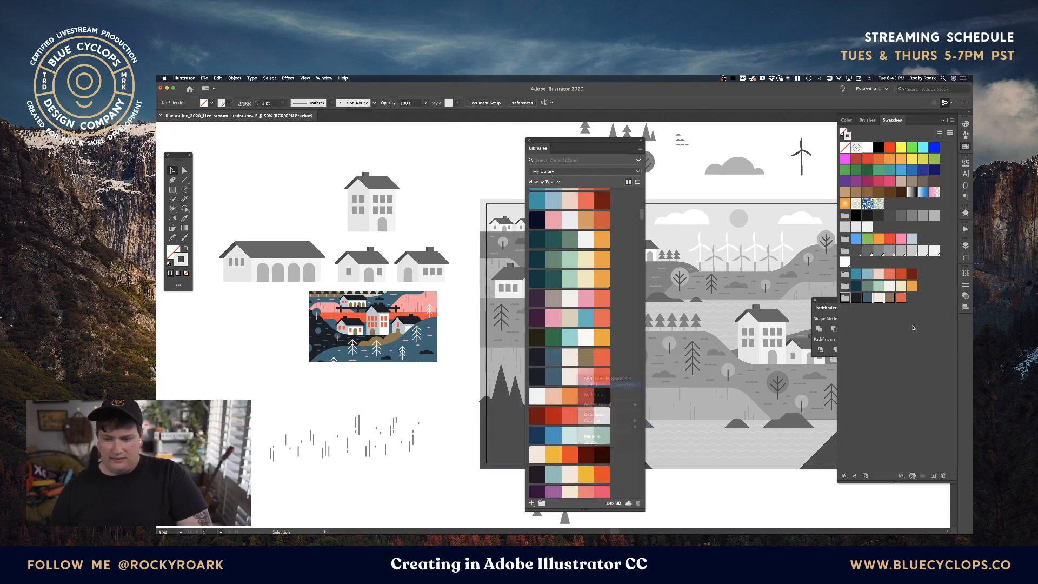
Step: Move the pink swatch from the last colour group into the navy, slate and brown group above, and delete the leftover group
{"action": "left_click", "coordinate": [907, 321]}
{"action": "left_click_drag", "start_coordinate": [890, 310], "coordinate": [885, 299]}
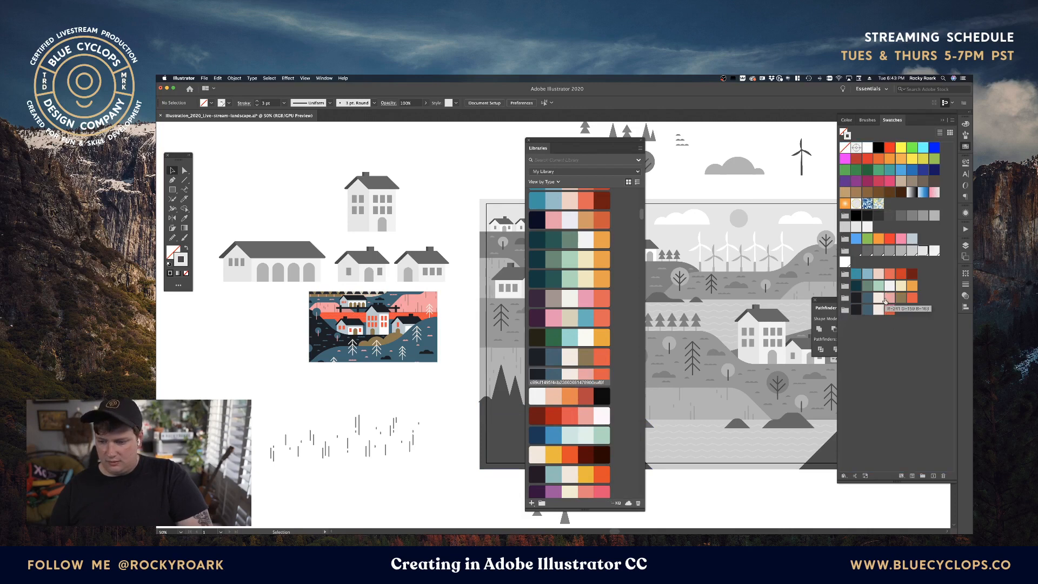
{"action": "left_click", "coordinate": [849, 311]}
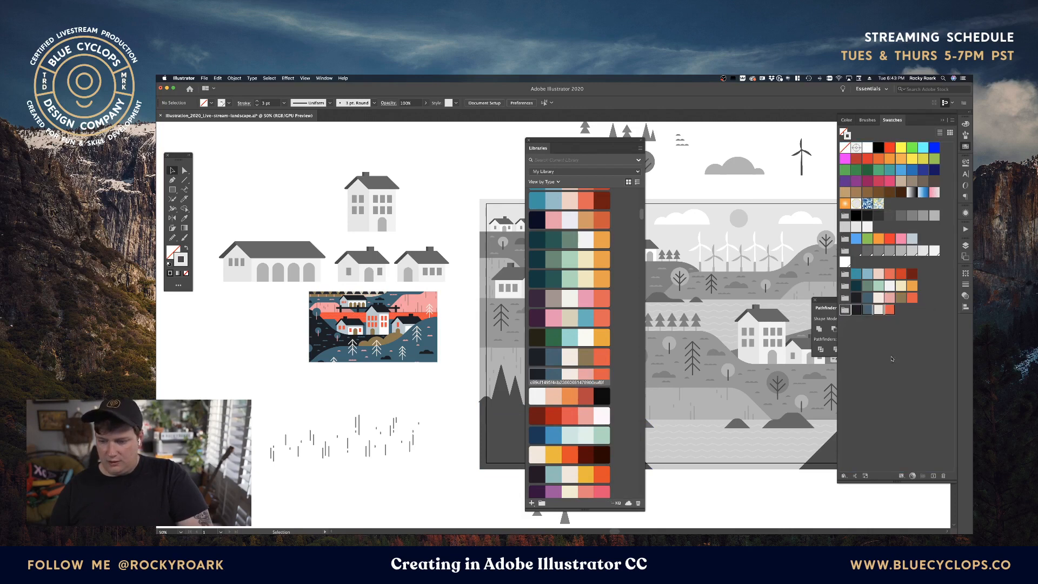
{"action": "left_click", "coordinate": [943, 475]}
{"action": "left_click", "coordinate": [593, 322]}
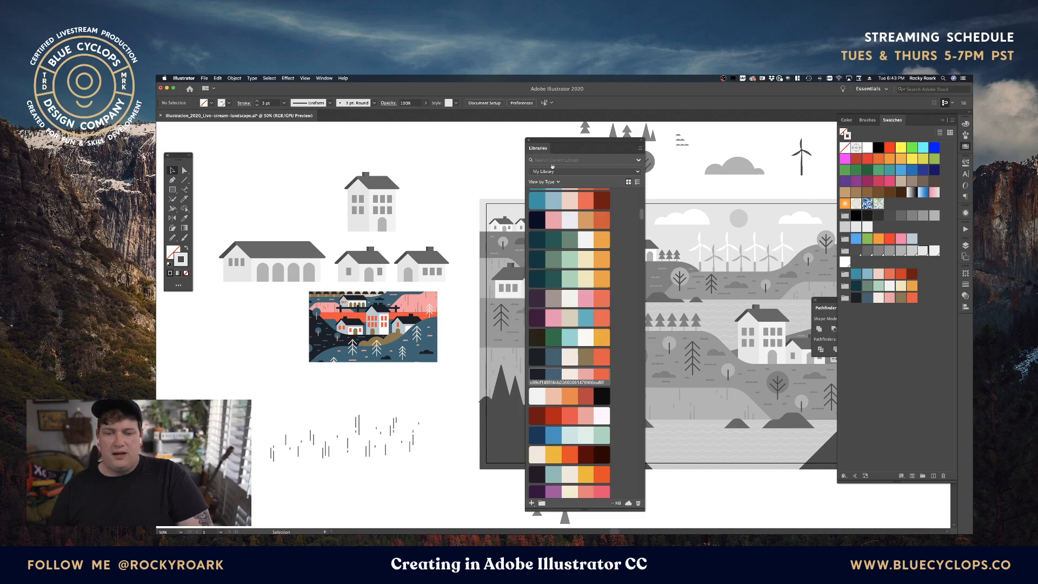
Step: Dock the Libraries panel in the same group as the Swatches panel
{"action": "left_click_drag", "start_coordinate": [538, 148], "coordinate": [879, 130]}
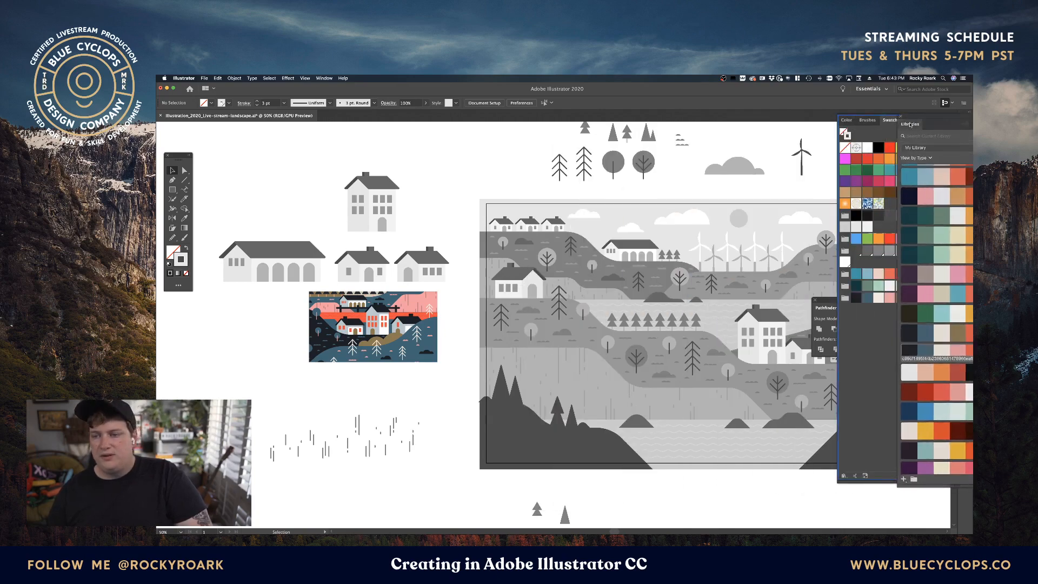
{"action": "left_click_drag", "start_coordinate": [770, 186], "coordinate": [568, 192]}
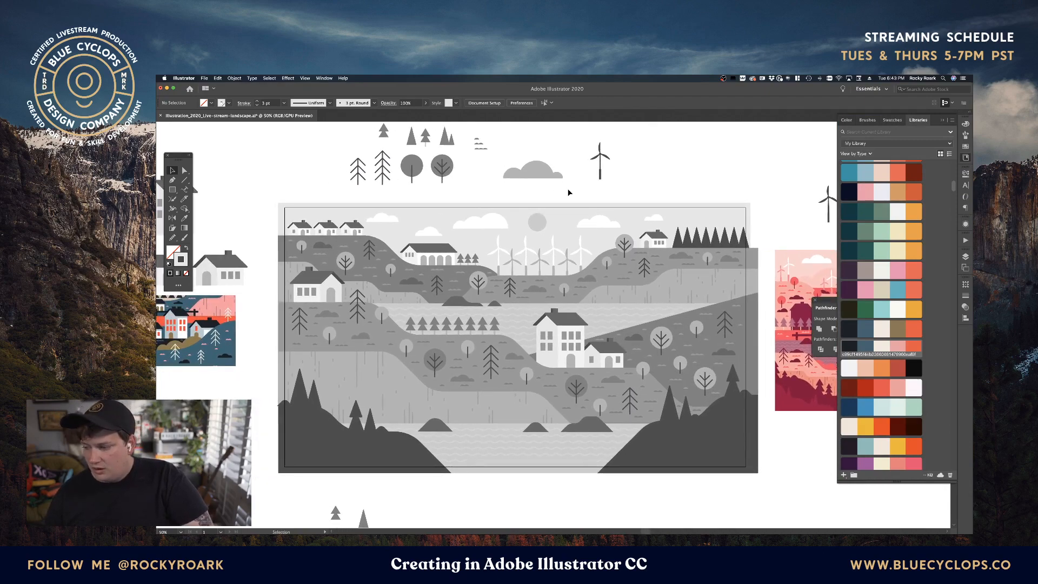
{"action": "left_click_drag", "start_coordinate": [637, 165], "coordinate": [656, 155]}
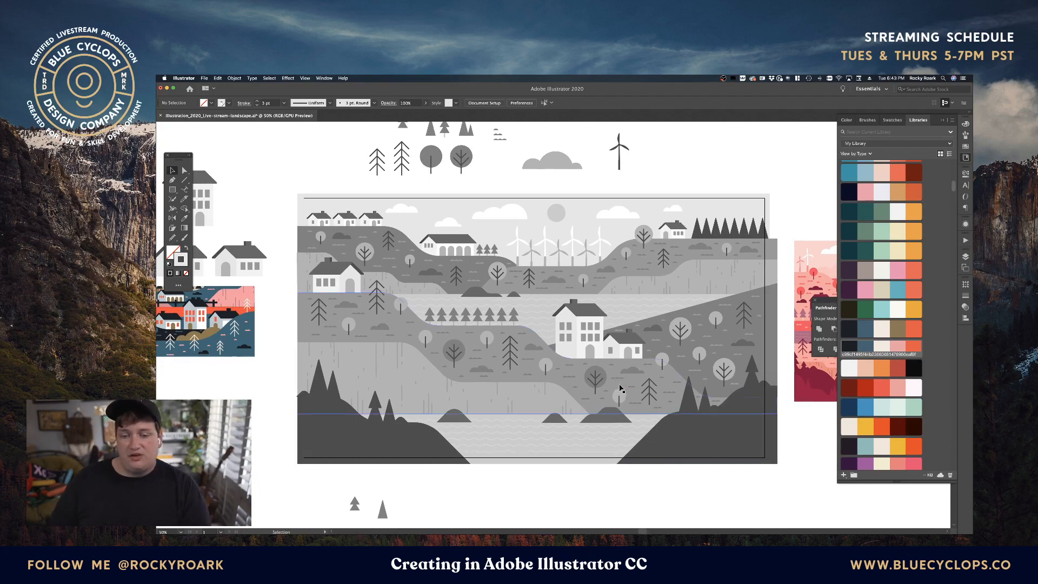
{"action": "left_click_drag", "start_coordinate": [710, 384], "coordinate": [683, 390]}
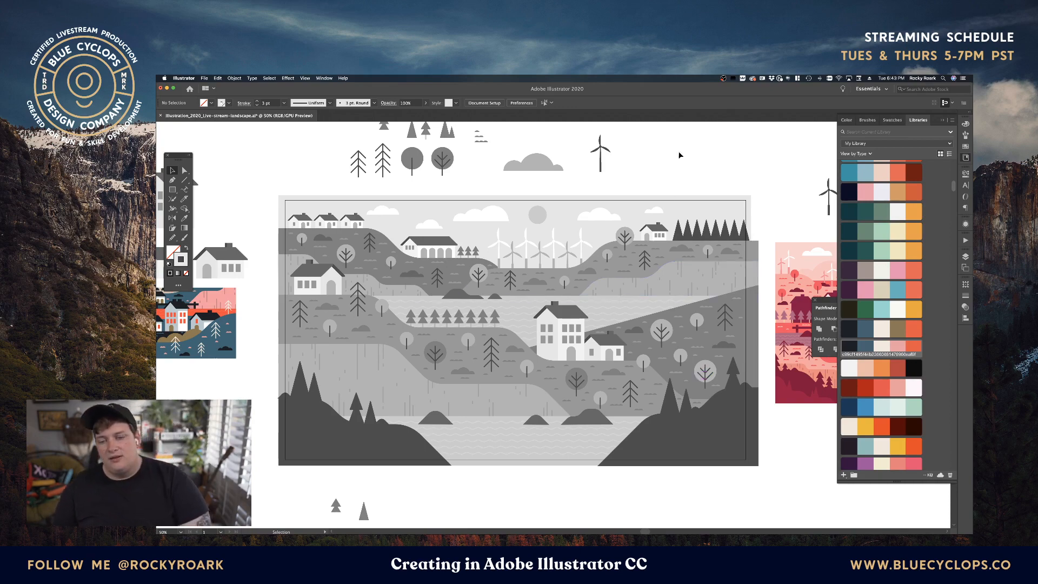
{"action": "key", "text": "space"}
{"action": "left_click_drag", "start_coordinate": [635, 164], "coordinate": [636, 167]}
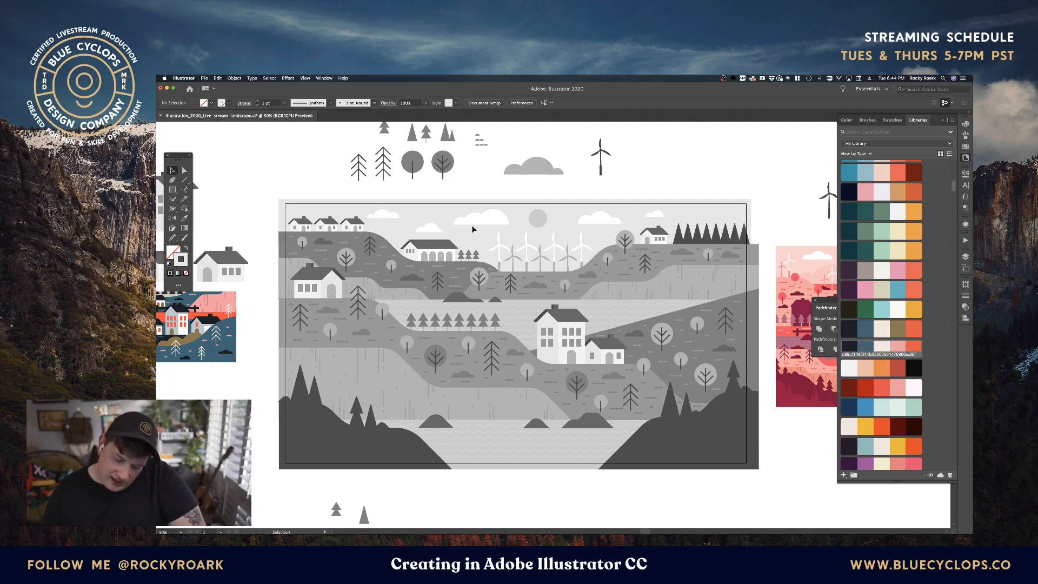
Step: Browse the saved colours and colour themes of My Library in a floating panel, and dock it back beside Swatches
{"action": "left_click_drag", "start_coordinate": [919, 120], "coordinate": [479, 140]}
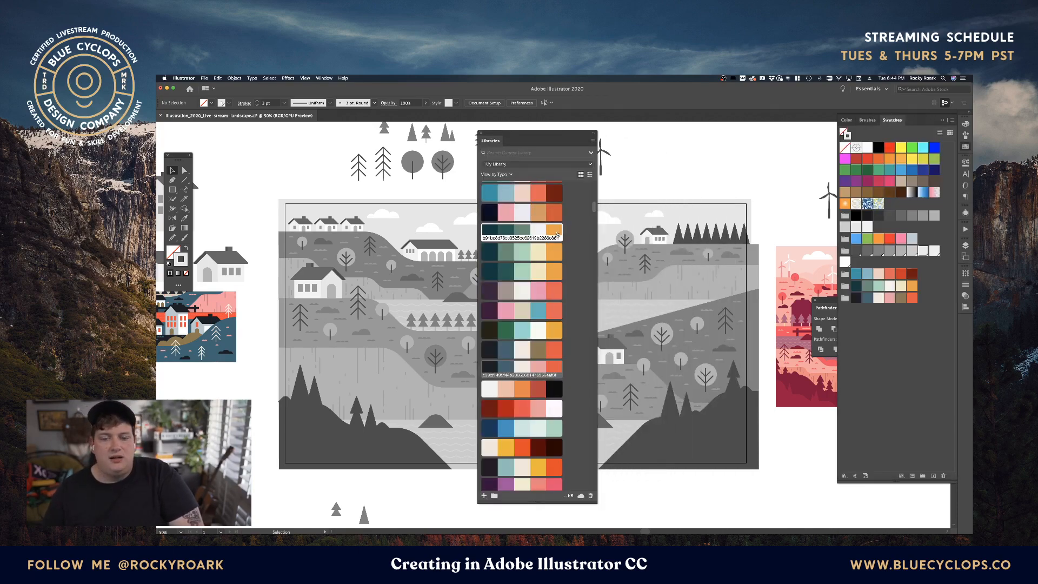
{"action": "left_click_drag", "start_coordinate": [595, 209], "coordinate": [593, 181]}
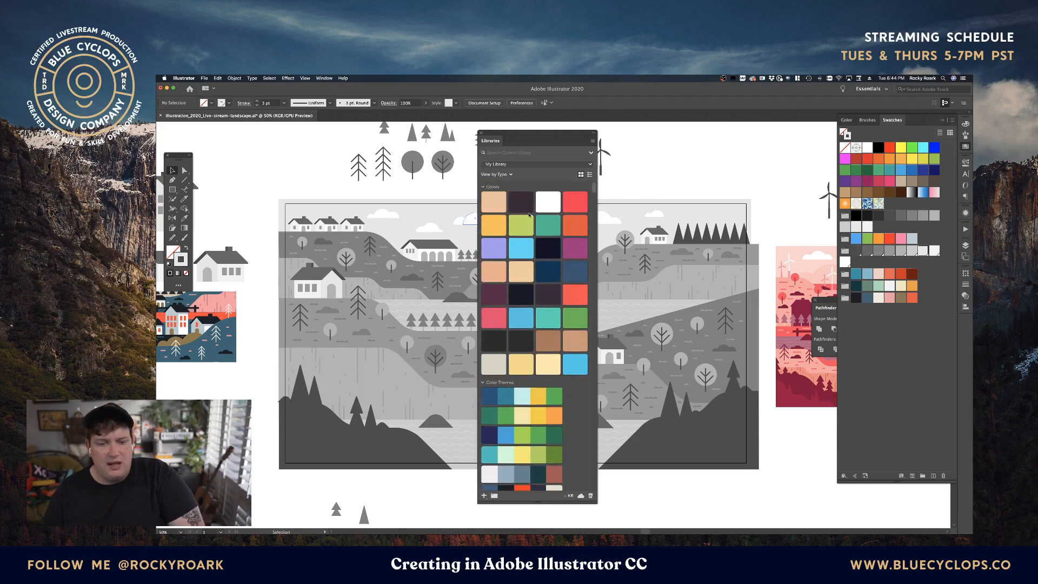
{"action": "left_click_drag", "start_coordinate": [595, 187], "coordinate": [595, 232]}
{"action": "left_click_drag", "start_coordinate": [496, 141], "coordinate": [911, 124]}
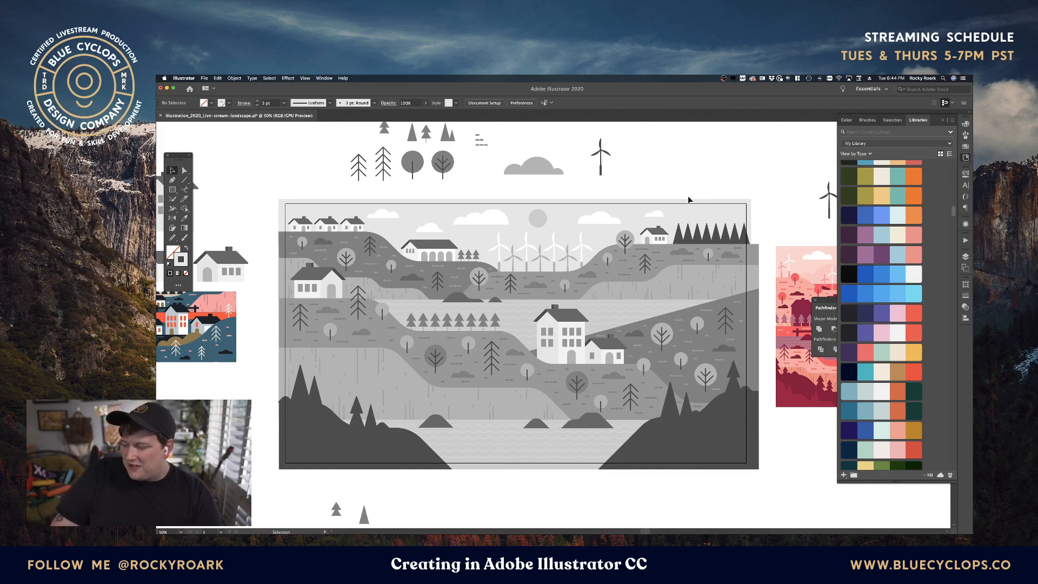
Step: Select the grayscale landscape artwork and save the document
{"action": "key", "text": "space"}
{"action": "left_click_drag", "start_coordinate": [572, 229], "coordinate": [572, 234]}
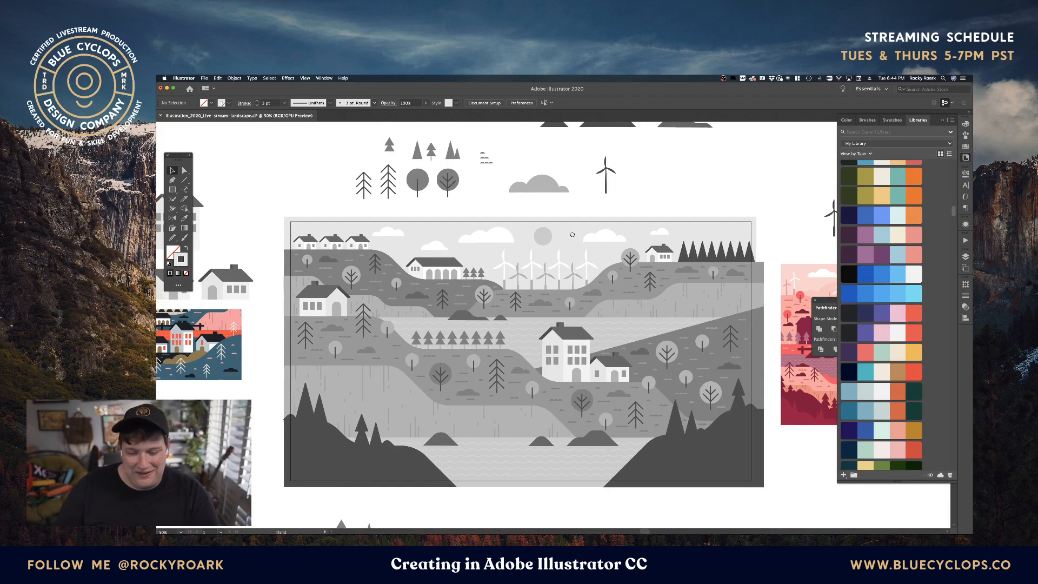
{"action": "left_click_drag", "start_coordinate": [489, 265], "coordinate": [456, 243]}
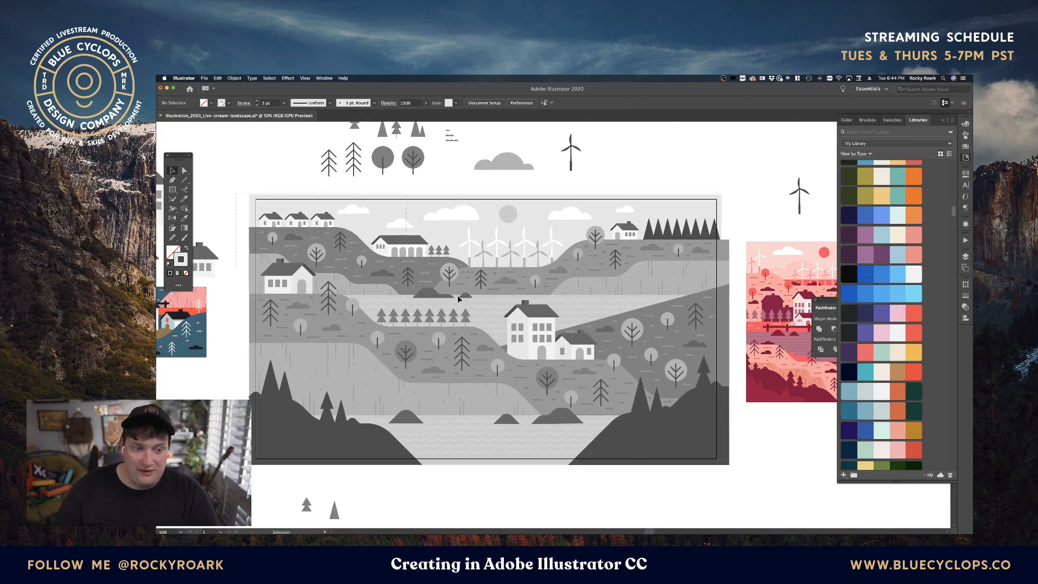
{"action": "key", "text": "super+a"}
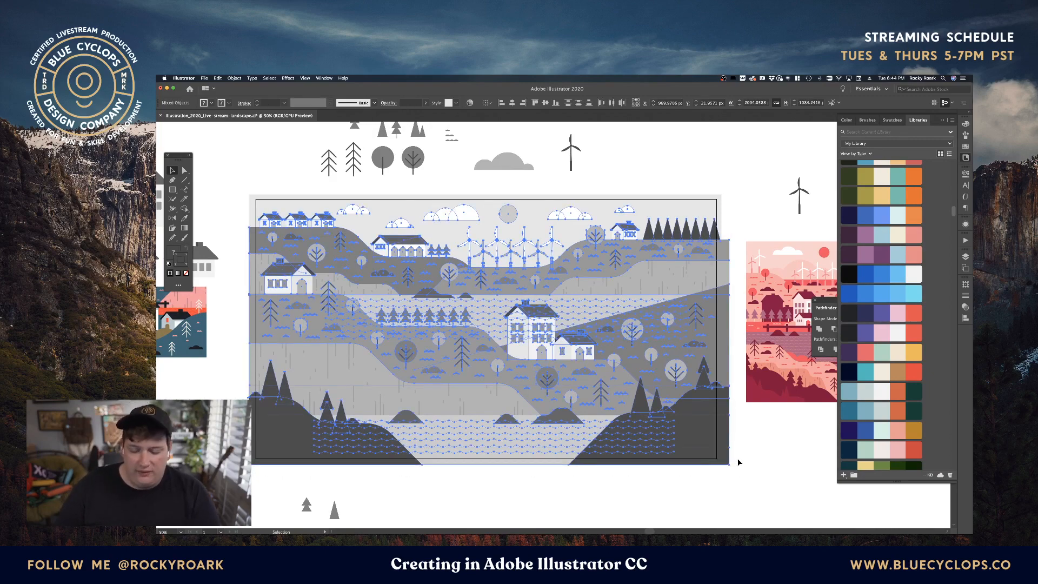
{"action": "key", "text": "super+s"}
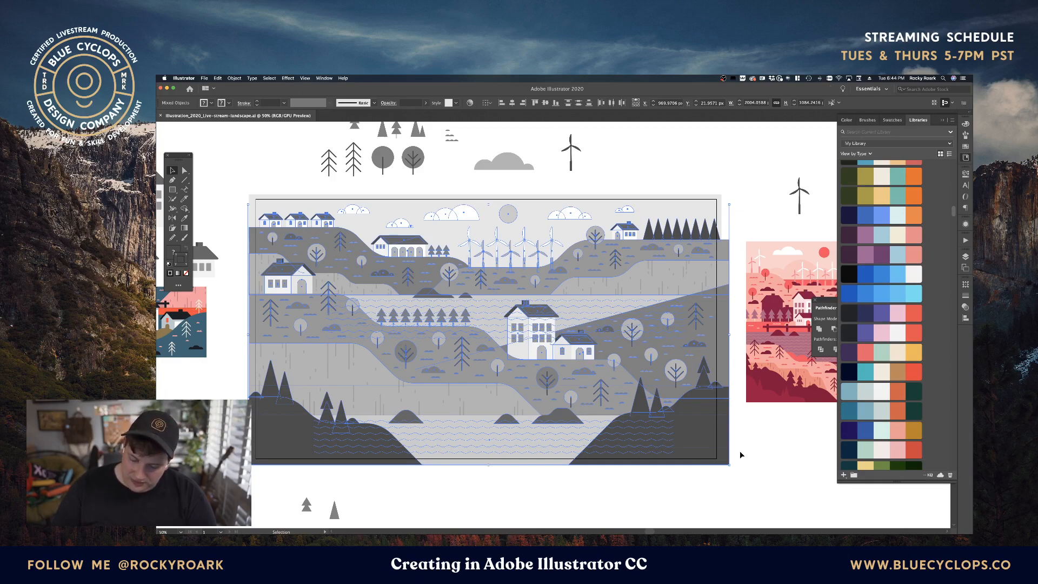
{"action": "left_click", "coordinate": [712, 184]}
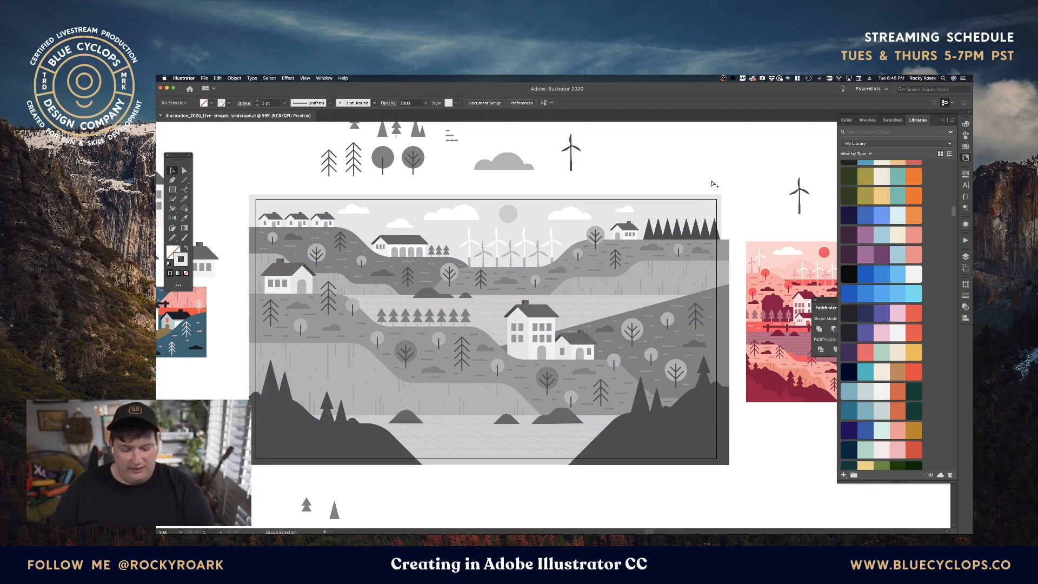
{"action": "key", "text": "super+z"}
{"action": "left_click_drag", "start_coordinate": [232, 194], "coordinate": [739, 488]}
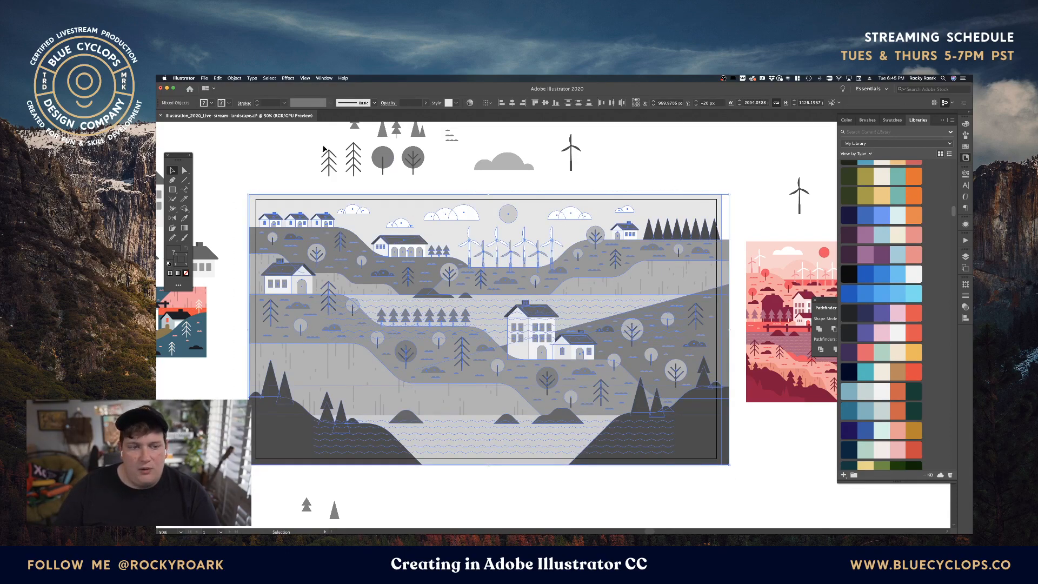
{"action": "left_click", "coordinate": [470, 104]}
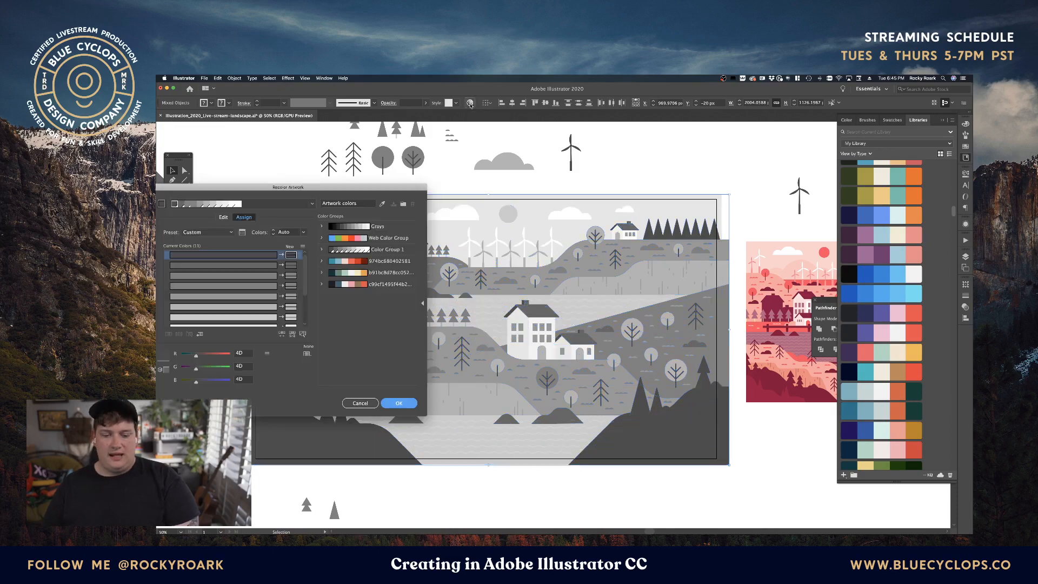
{"action": "left_click_drag", "start_coordinate": [363, 184], "coordinate": [471, 179]}
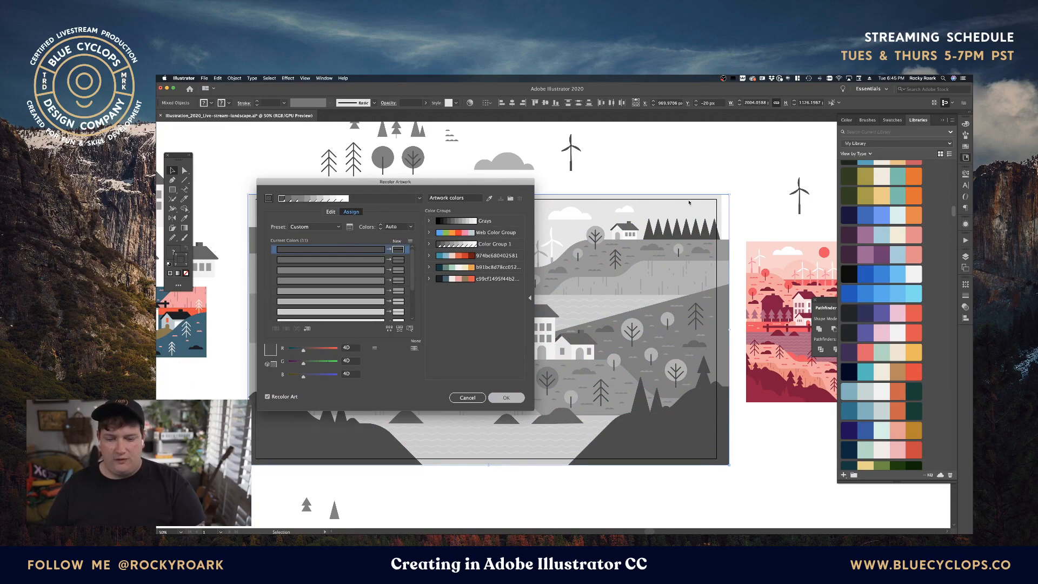
{"action": "left_click", "coordinate": [506, 397]}
{"action": "left_click", "coordinate": [608, 165]}
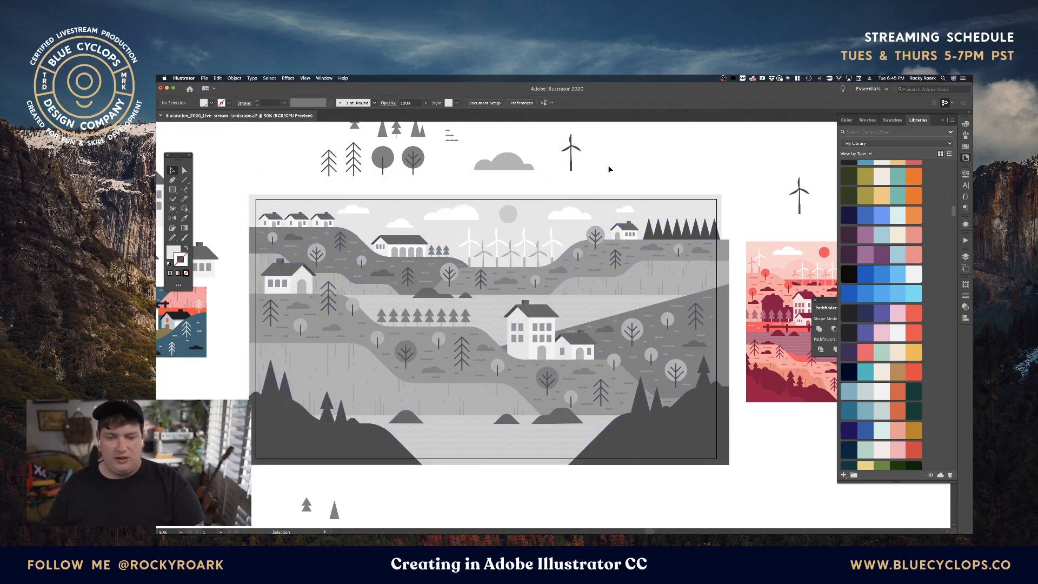
Step: Select the whole landscape illustration and open Recolor Artwork for it, keeping most of the artwork in view
{"action": "left_click_drag", "start_coordinate": [418, 184], "coordinate": [525, 172]}
{"action": "mouse_move", "coordinate": [342, 178]}
{"action": "left_mouse_down"}
{"action": "mouse_move", "coordinate": [474, 305]}
{"action": "mouse_move", "coordinate": [828, 455]}
{"action": "left_mouse_up"}
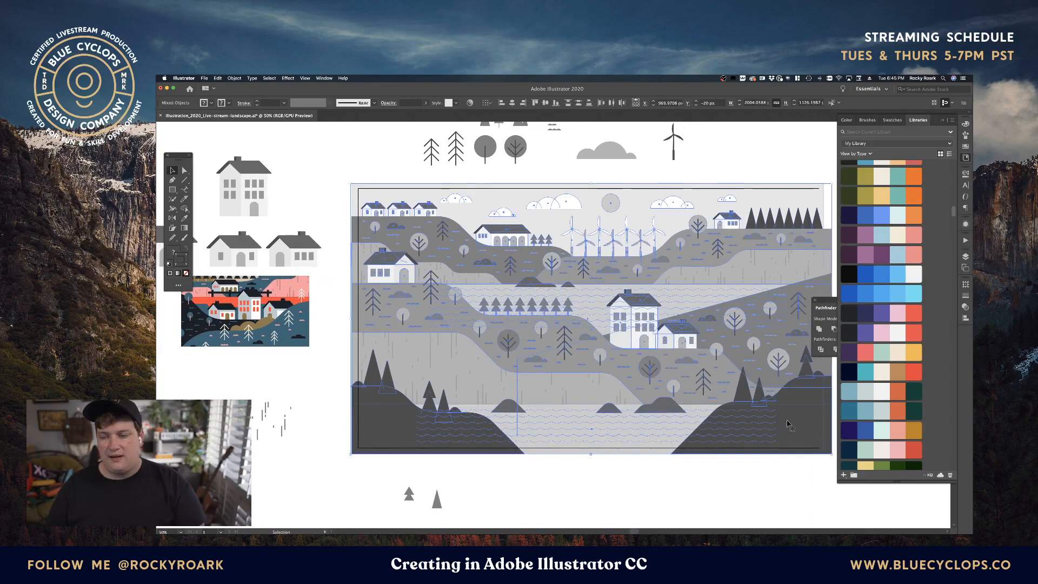
{"action": "left_click", "coordinate": [471, 103]}
{"action": "left_click_drag", "start_coordinate": [462, 183], "coordinate": [404, 185]}
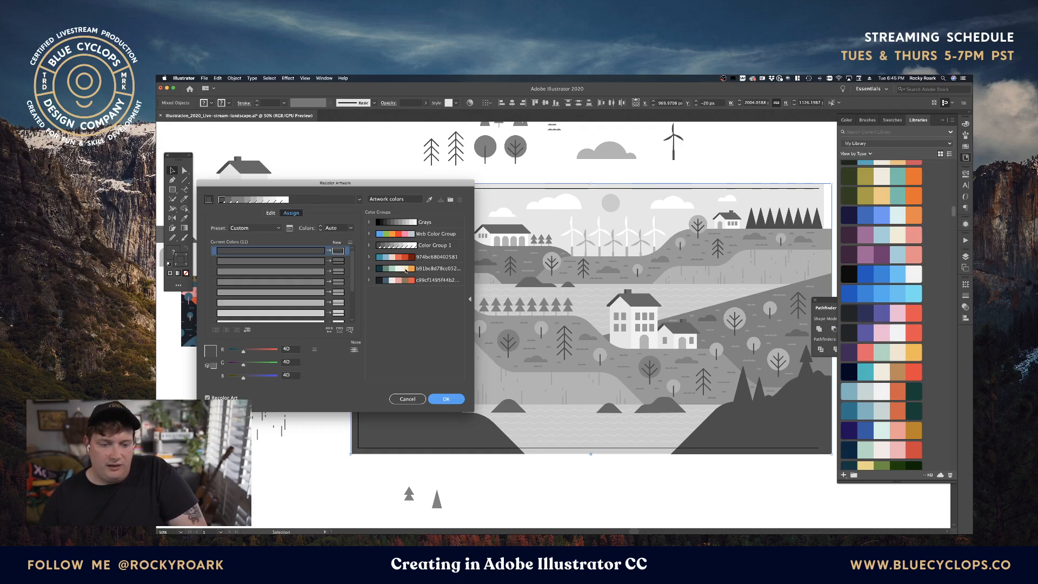
Step: Try the 974bc680402581 colour group on the landscape and randomly shuffle its colour order repeatedly to compare variations
{"action": "left_click", "coordinate": [402, 259]}
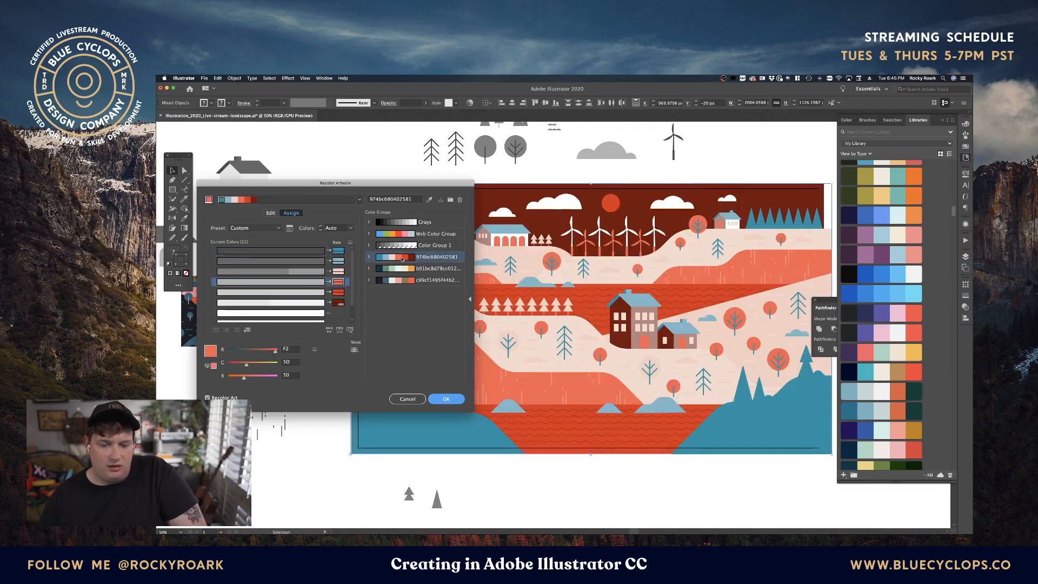
{"action": "left_click", "coordinate": [330, 330]}
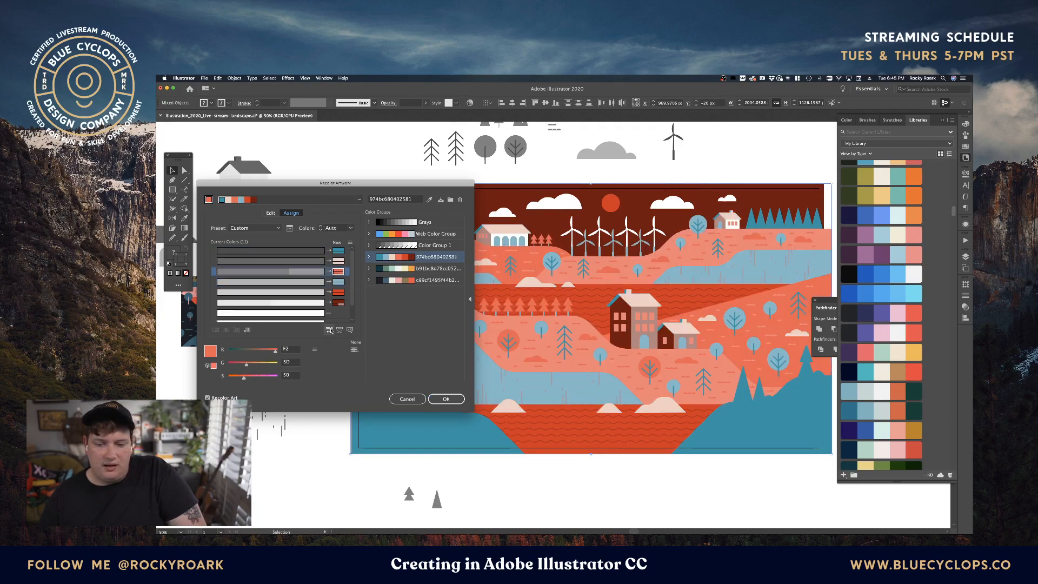
{"action": "left_click", "coordinate": [330, 329]}
{"action": "left_click", "coordinate": [330, 330]}
{"action": "left_click", "coordinate": [329, 330]}
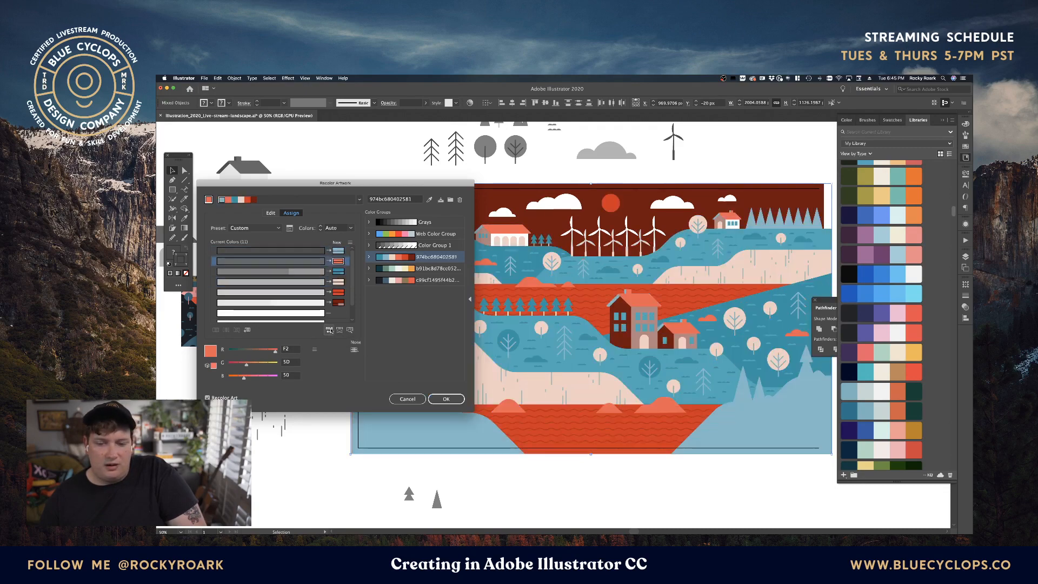
{"action": "left_click", "coordinate": [330, 330]}
{"action": "left_click", "coordinate": [329, 330]}
{"action": "left_click", "coordinate": [330, 330]}
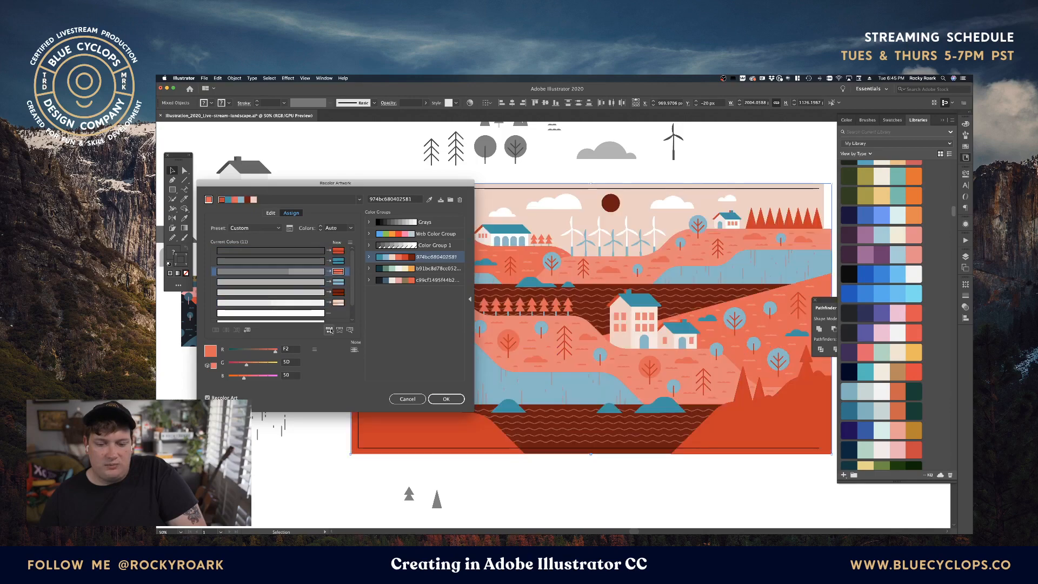
{"action": "left_click", "coordinate": [330, 330]}
{"action": "left_click", "coordinate": [330, 330]}
{"action": "left_click", "coordinate": [329, 330]}
{"action": "left_click", "coordinate": [330, 330]}
{"action": "left_click", "coordinate": [329, 329]}
{"action": "left_click", "coordinate": [329, 330]}
{"action": "left_click", "coordinate": [329, 329]}
{"action": "left_click", "coordinate": [329, 330]}
{"action": "left_click", "coordinate": [330, 330]}
{"action": "left_click", "coordinate": [329, 330]}
{"action": "left_click", "coordinate": [329, 330]}
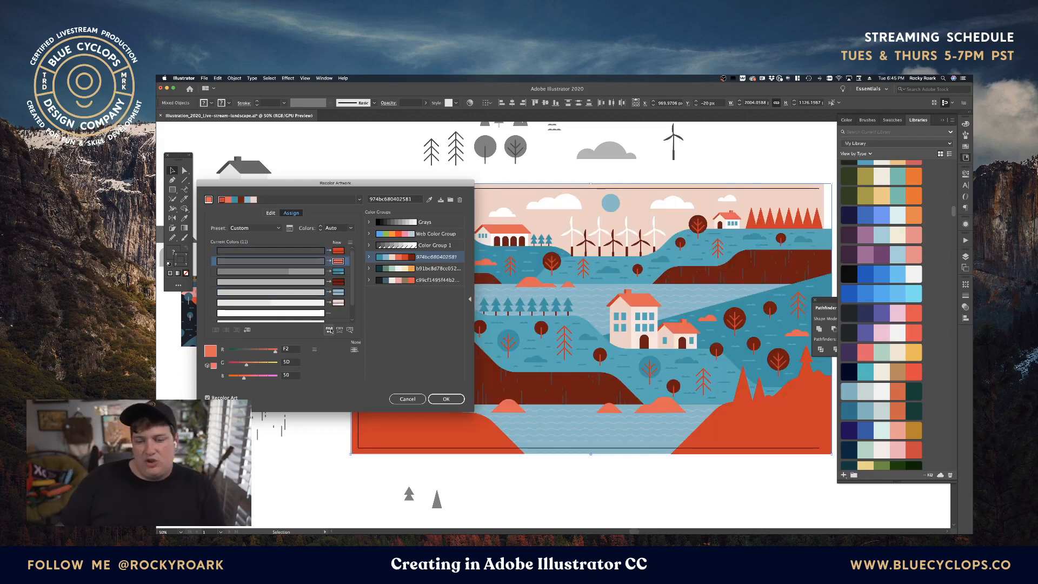
Step: Apply the c99cf1495f44b2 colour group to the landscape and randomly shuffle its colour order repeatedly to compare variations
{"action": "left_click", "coordinate": [404, 281]}
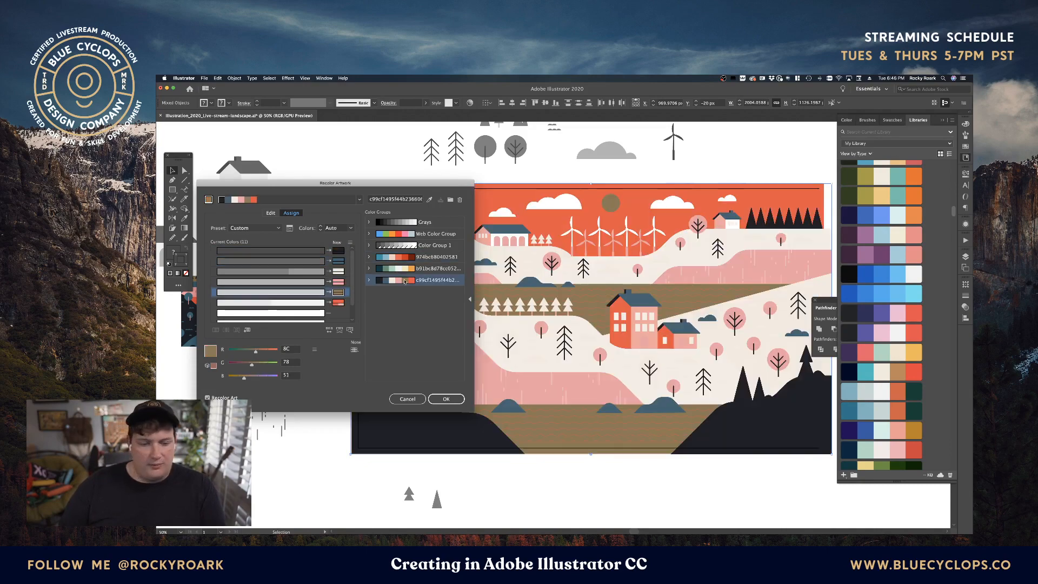
{"action": "left_click", "coordinate": [329, 330]}
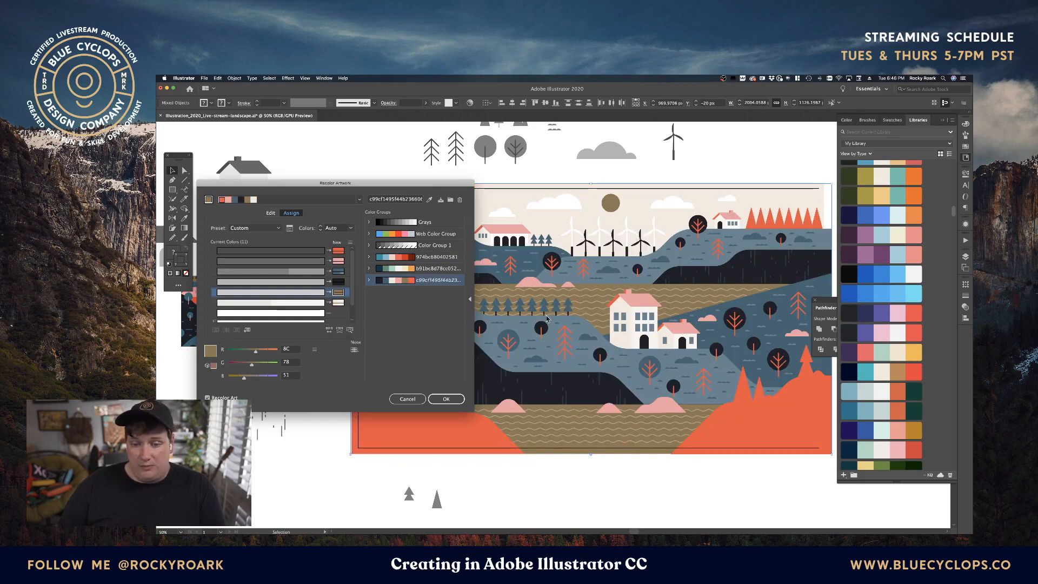
{"action": "left_click", "coordinate": [329, 331]}
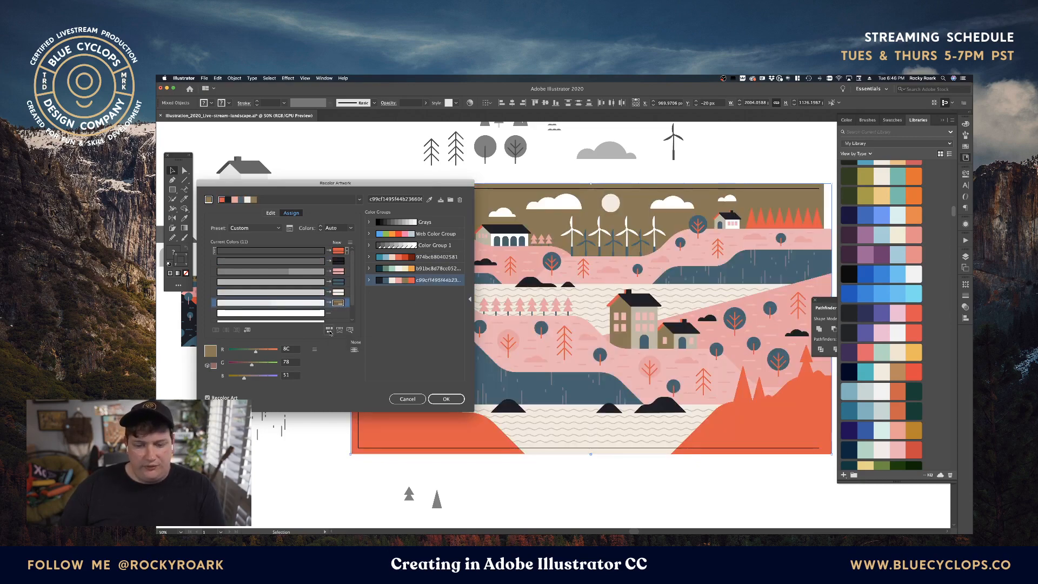
{"action": "left_click", "coordinate": [329, 331]}
{"action": "left_click", "coordinate": [329, 330]}
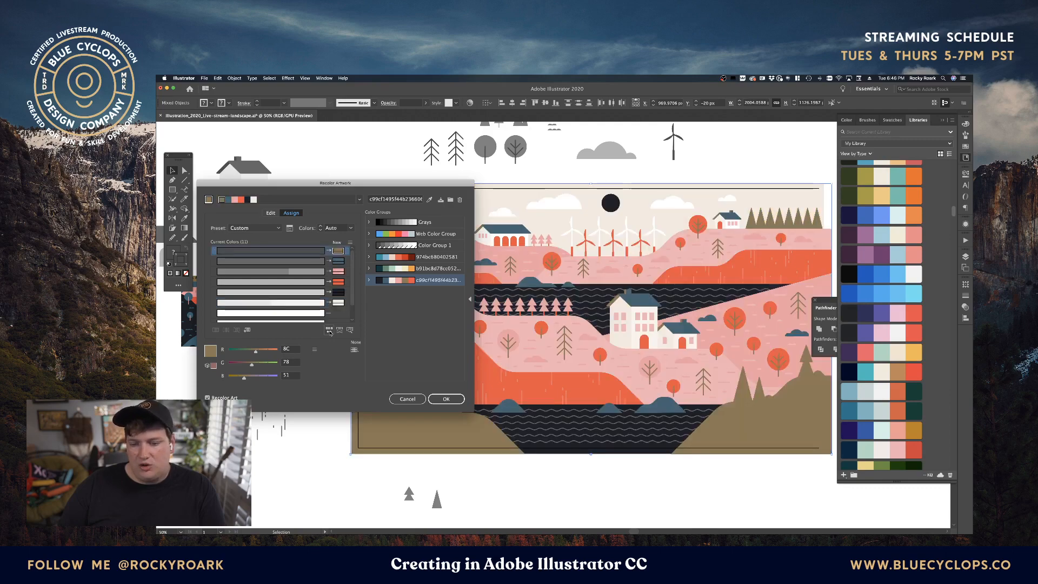
{"action": "left_click", "coordinate": [330, 330]}
{"action": "left_click", "coordinate": [330, 330]}
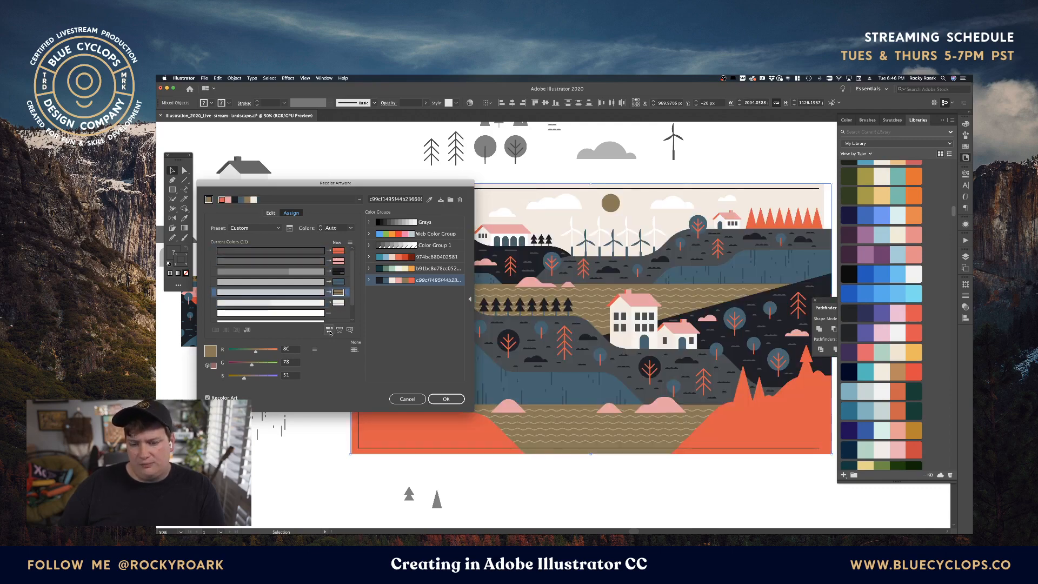
{"action": "left_click", "coordinate": [330, 331]}
{"action": "left_click", "coordinate": [330, 331]}
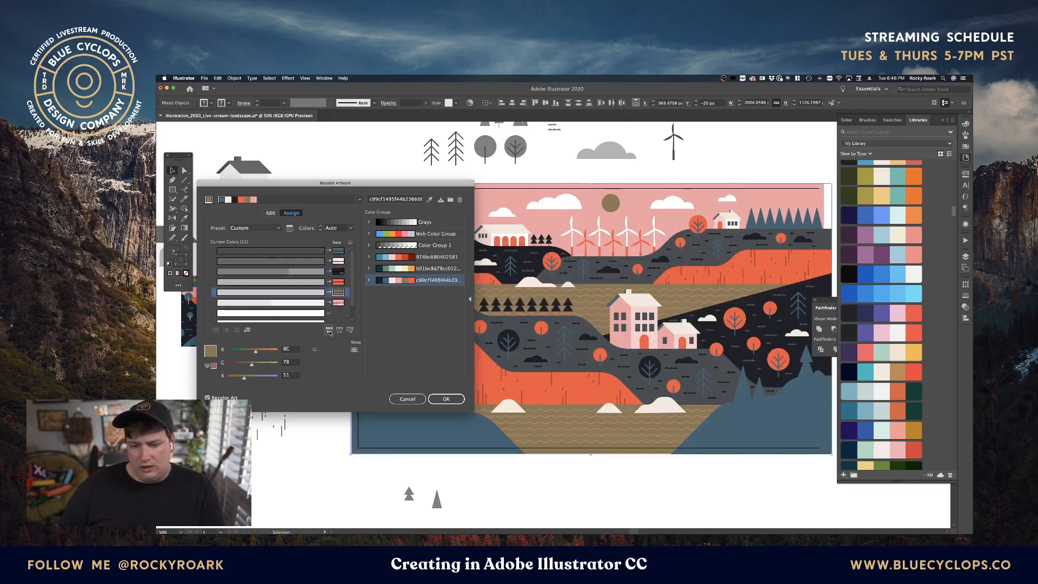
{"action": "left_click", "coordinate": [329, 330]}
{"action": "left_click", "coordinate": [329, 331]}
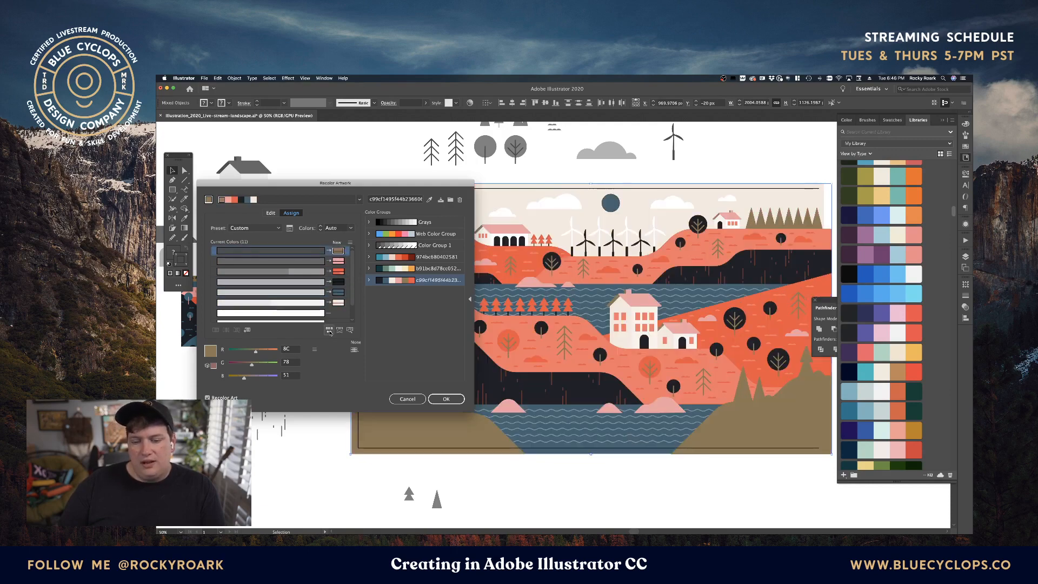
{"action": "left_click", "coordinate": [329, 330]}
{"action": "left_click", "coordinate": [330, 330]}
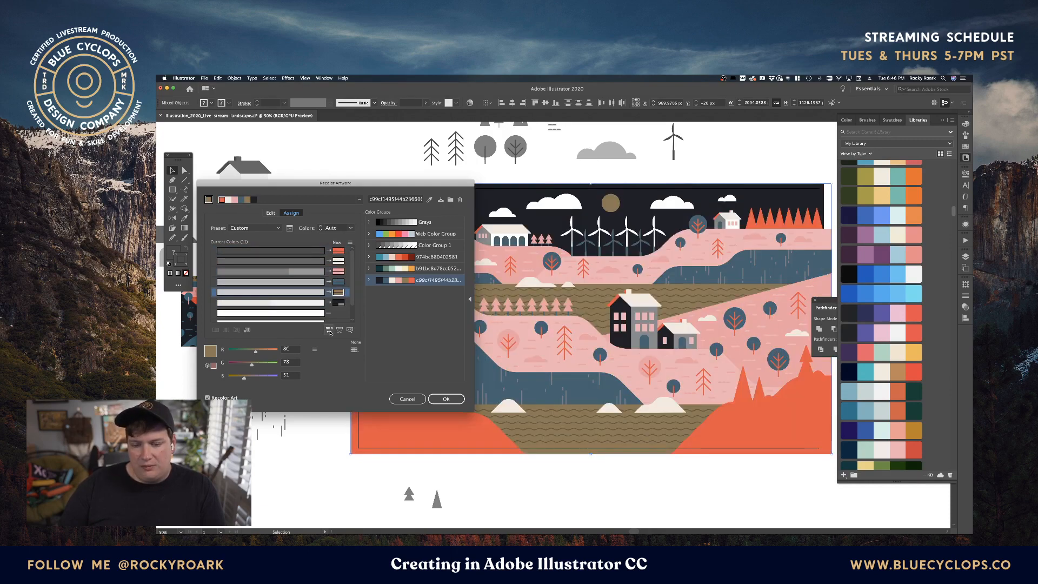
{"action": "left_click", "coordinate": [329, 330]}
{"action": "left_click", "coordinate": [329, 330]}
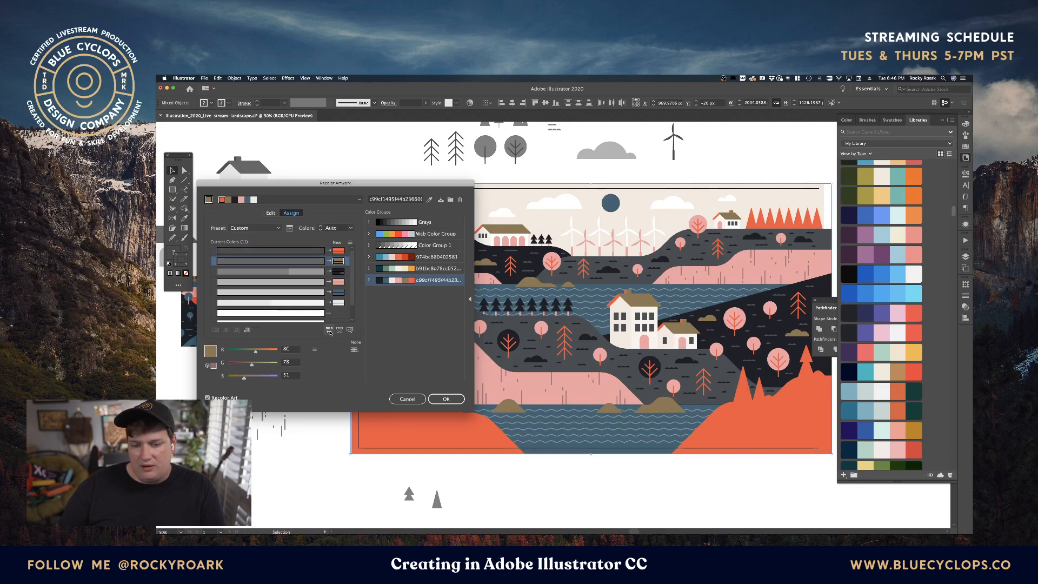
{"action": "left_click", "coordinate": [330, 330]}
{"action": "left_click", "coordinate": [330, 331]}
{"action": "left_click", "coordinate": [329, 330]}
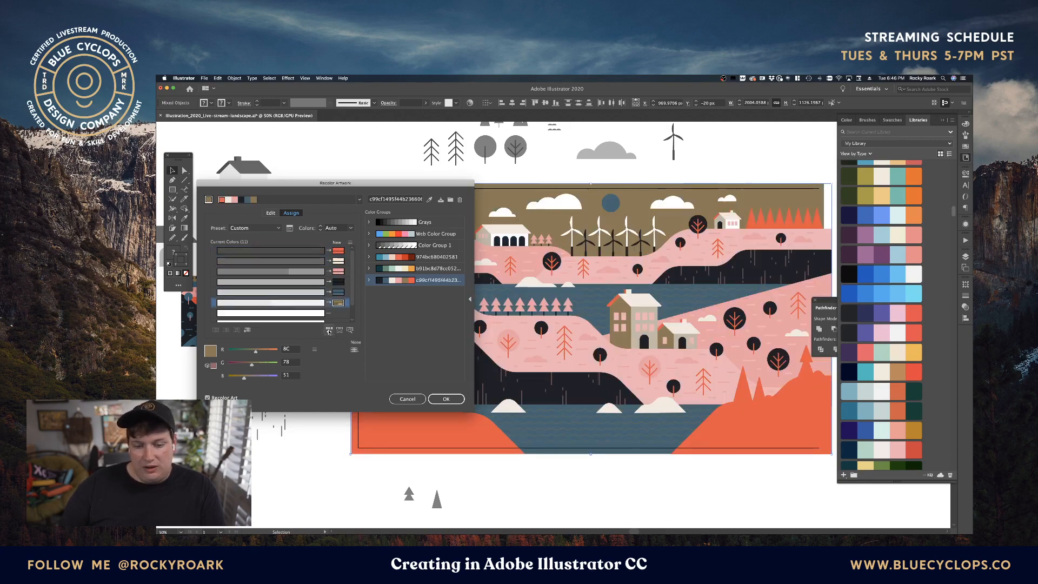
{"action": "left_click", "coordinate": [330, 330]}
{"action": "left_click", "coordinate": [330, 331]}
{"action": "left_click", "coordinate": [329, 330]}
{"action": "left_click", "coordinate": [330, 330]}
{"action": "left_click", "coordinate": [330, 330]}
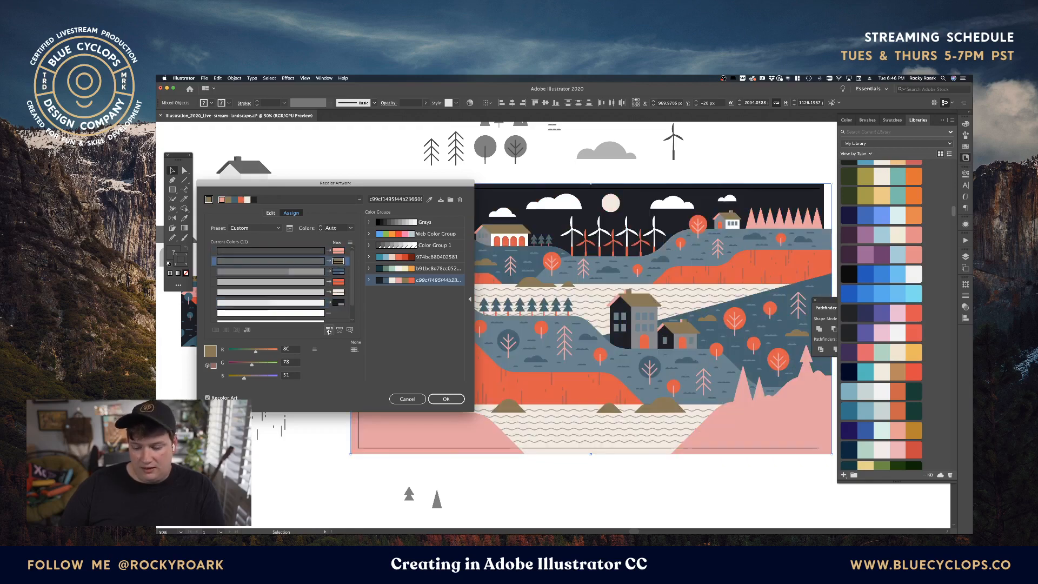
{"action": "left_click", "coordinate": [329, 331]}
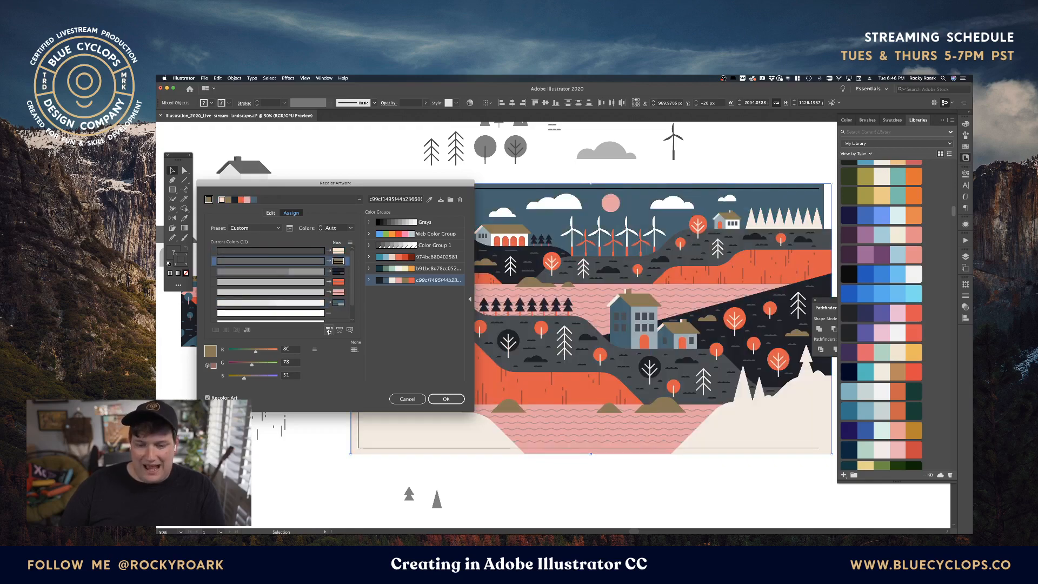
{"action": "left_click", "coordinate": [329, 330]}
{"action": "left_click", "coordinate": [329, 331]}
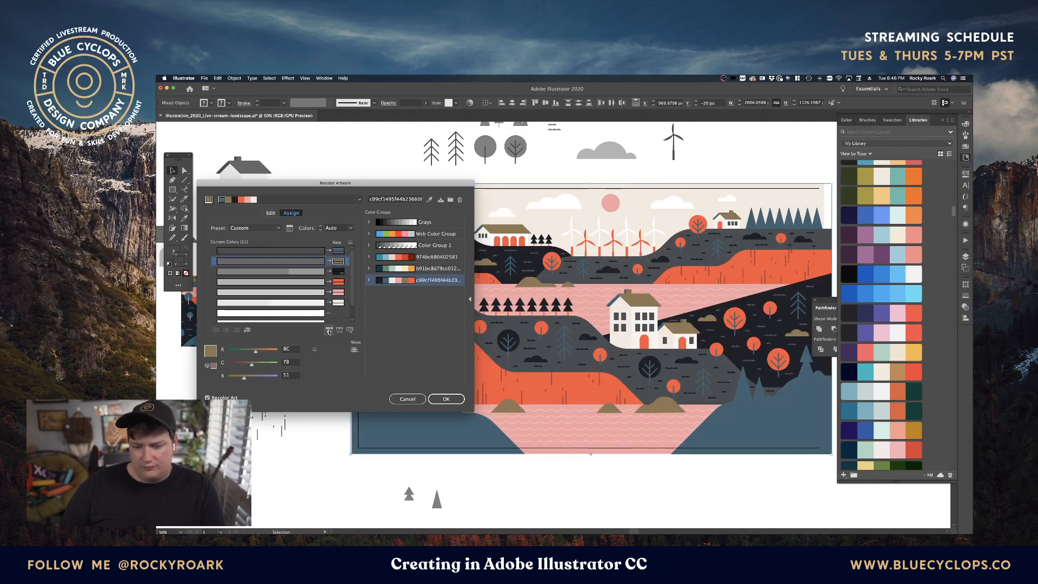
{"action": "left_click", "coordinate": [330, 330]}
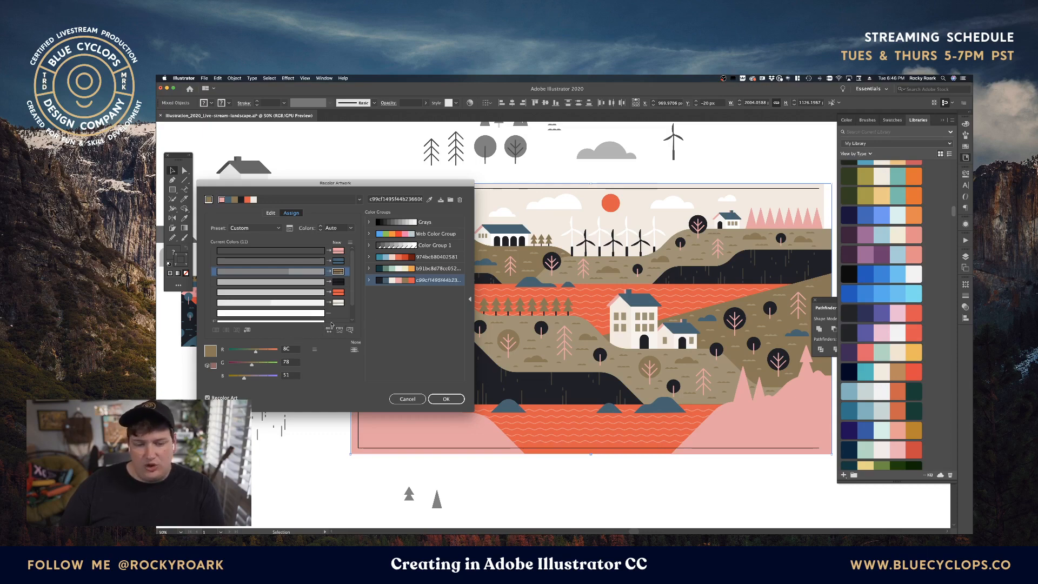
Step: Reset the c99cf1495f44b2 group's colour assignment by switching briefly to another group and back, and compare further random colour orders on the landscape
{"action": "left_click", "coordinate": [399, 270]}
{"action": "left_click", "coordinate": [399, 280]}
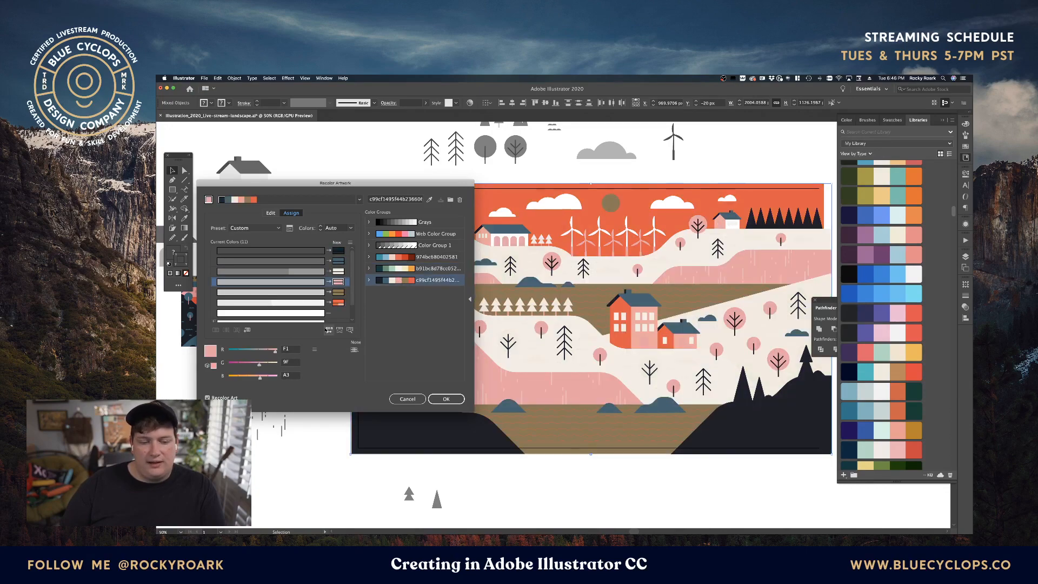
{"action": "left_click", "coordinate": [328, 330]}
{"action": "left_click", "coordinate": [328, 330]}
{"action": "left_click", "coordinate": [328, 330]}
{"action": "left_click", "coordinate": [328, 330]}
{"action": "left_click", "coordinate": [328, 330]}
{"action": "left_click", "coordinate": [328, 330]}
{"action": "left_click", "coordinate": [329, 330]}
{"action": "left_click", "coordinate": [328, 330]}
{"action": "left_click", "coordinate": [329, 330]}
{"action": "left_click", "coordinate": [328, 330]}
{"action": "left_click", "coordinate": [328, 329]}
{"action": "left_click", "coordinate": [329, 330]}
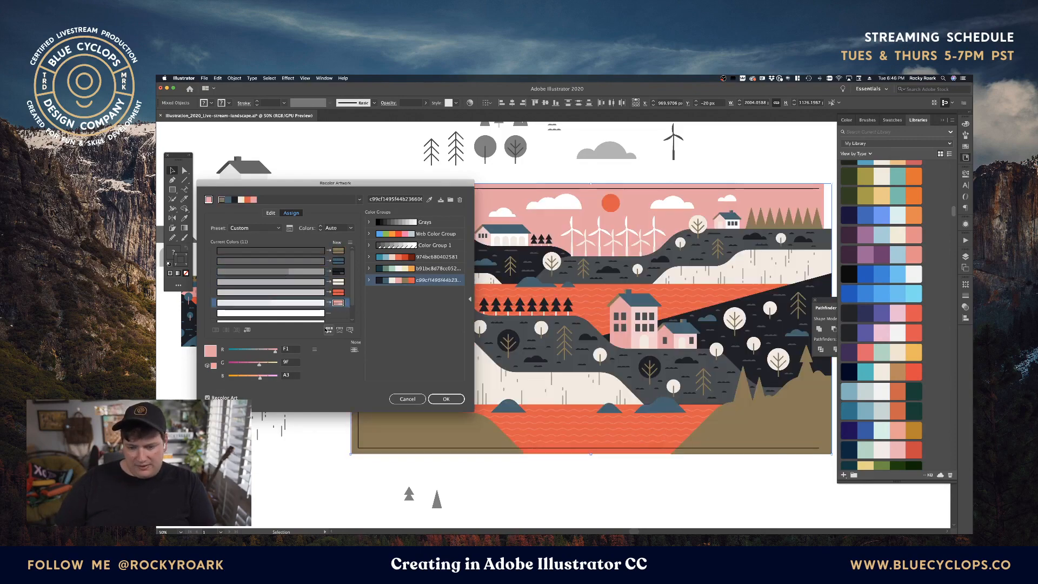
{"action": "left_click", "coordinate": [328, 330]}
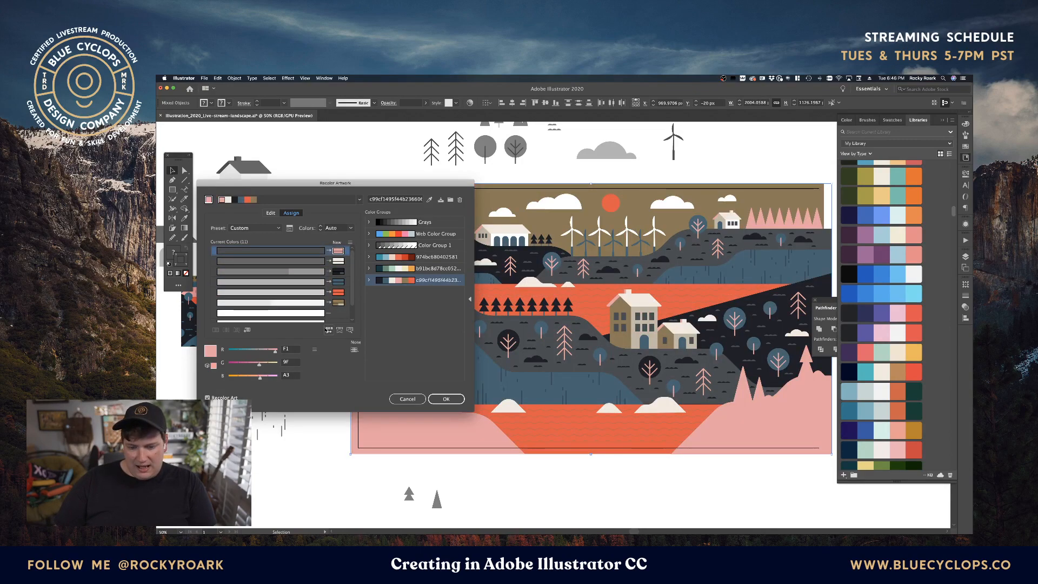
{"action": "left_click", "coordinate": [329, 330]}
{"action": "left_click", "coordinate": [328, 330]}
{"action": "left_click", "coordinate": [329, 330]}
{"action": "left_click", "coordinate": [328, 330]}
{"action": "left_click", "coordinate": [328, 329]}
{"action": "left_click", "coordinate": [328, 330]}
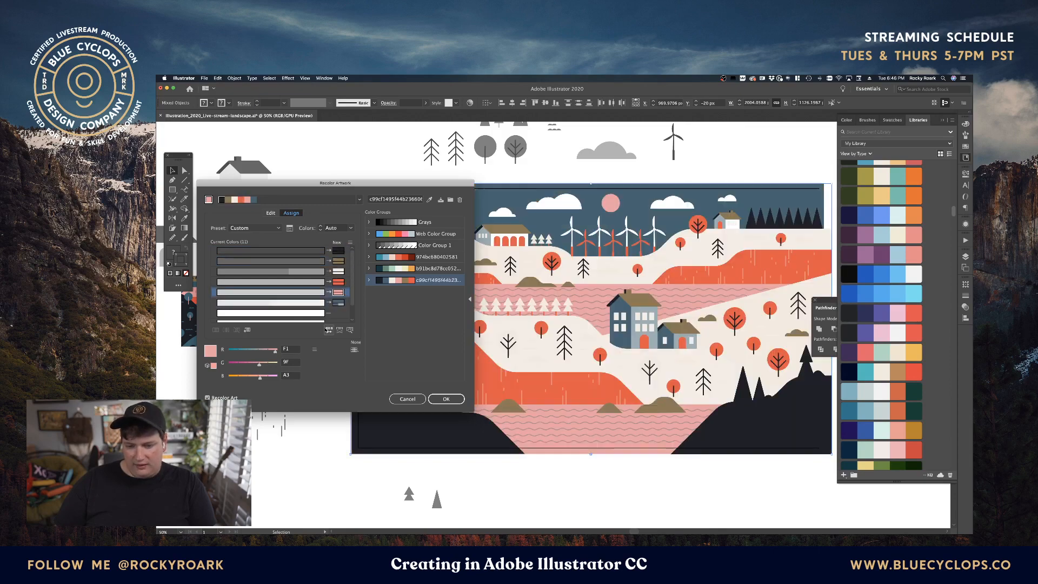
{"action": "left_click", "coordinate": [329, 330]}
{"action": "left_click", "coordinate": [328, 330]}
{"action": "left_click", "coordinate": [329, 330]}
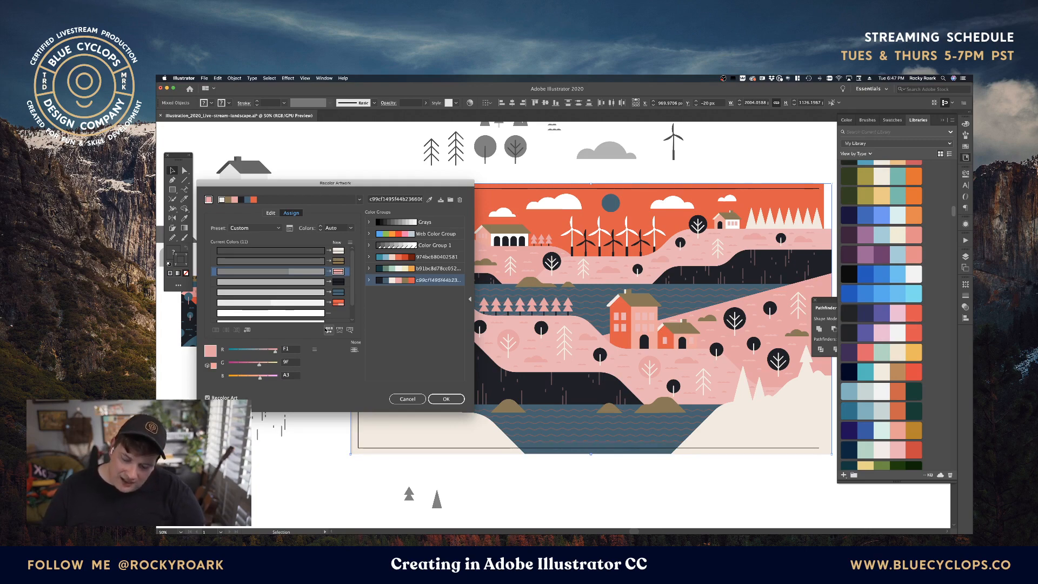
{"action": "left_click", "coordinate": [328, 329]}
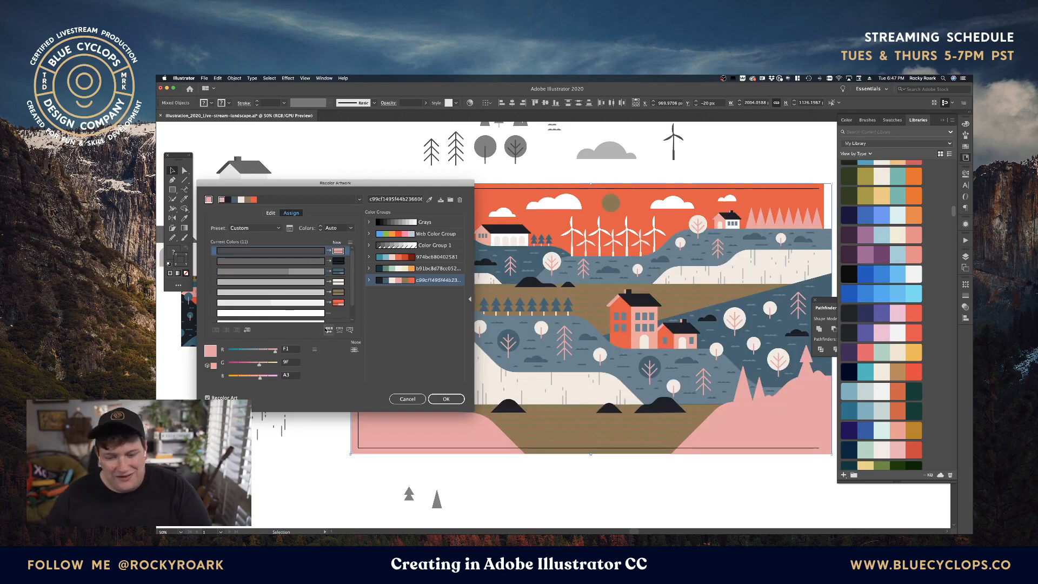
{"action": "left_click", "coordinate": [328, 330]}
{"action": "left_click", "coordinate": [328, 330]}
{"action": "left_click", "coordinate": [327, 330]}
{"action": "left_click", "coordinate": [327, 330]}
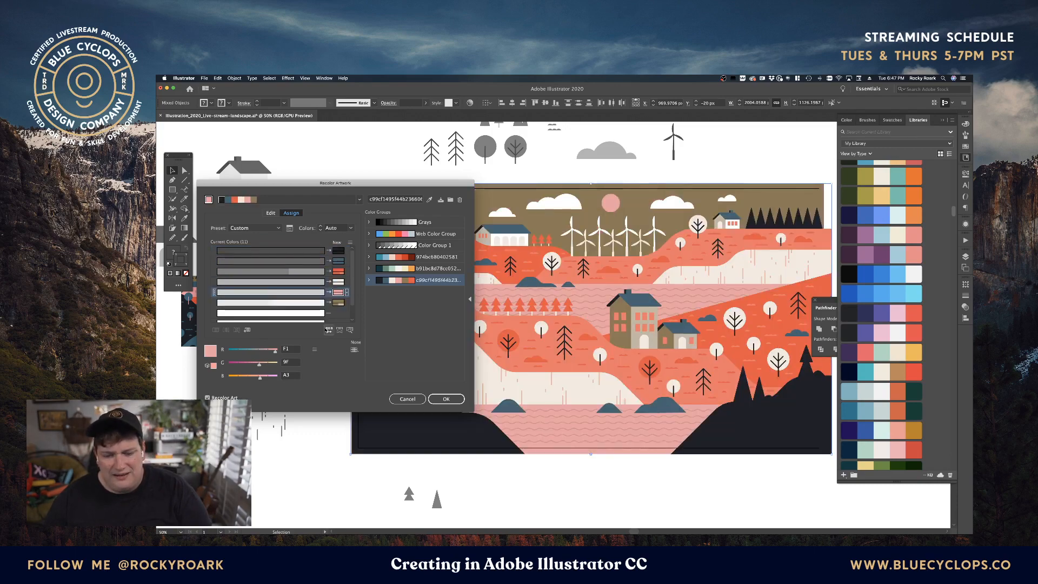
{"action": "left_click", "coordinate": [328, 330]}
{"action": "left_click", "coordinate": [328, 330]}
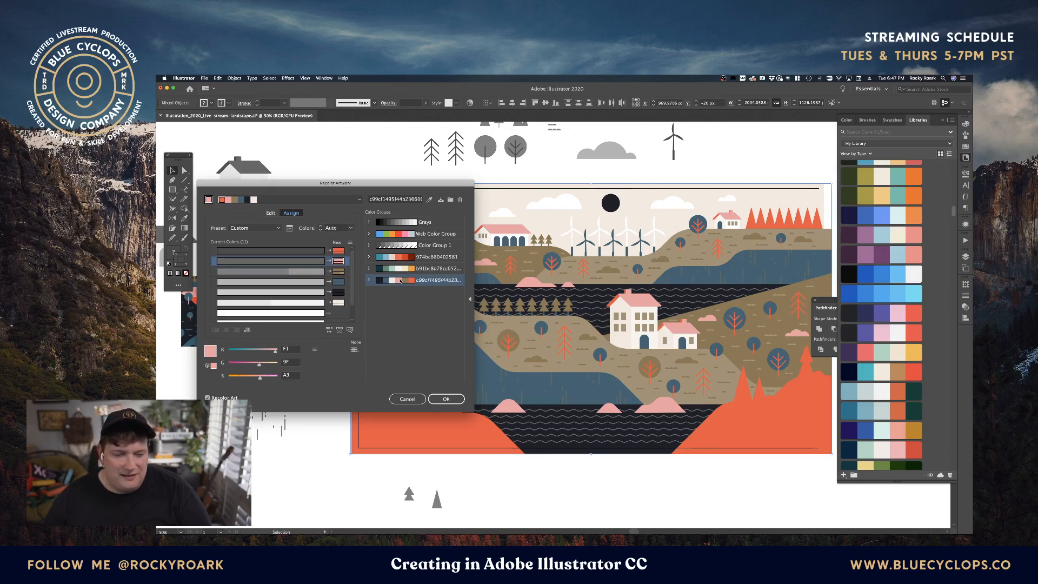
{"action": "left_click", "coordinate": [327, 329]}
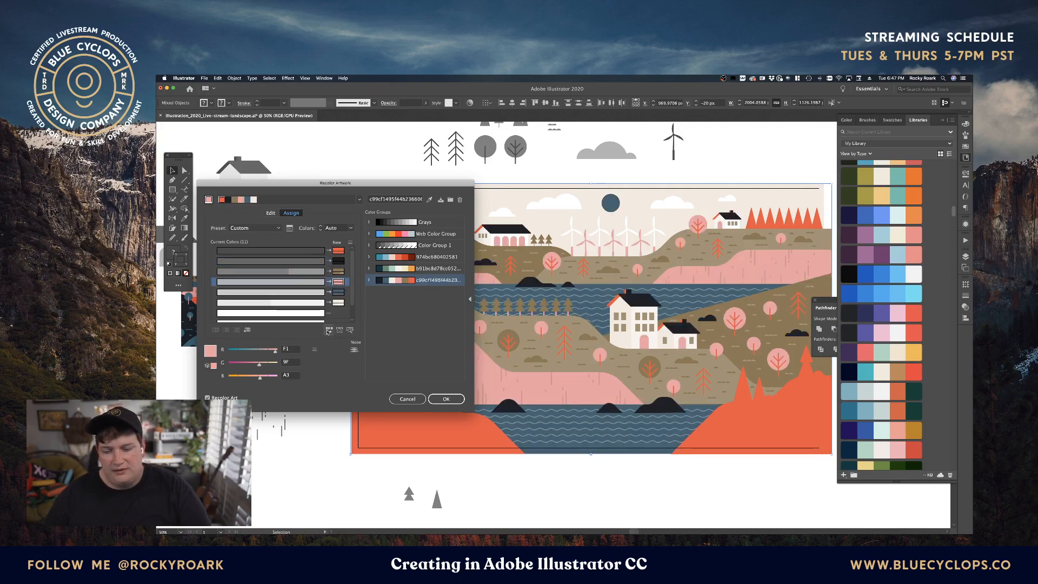
{"action": "left_click", "coordinate": [328, 330]}
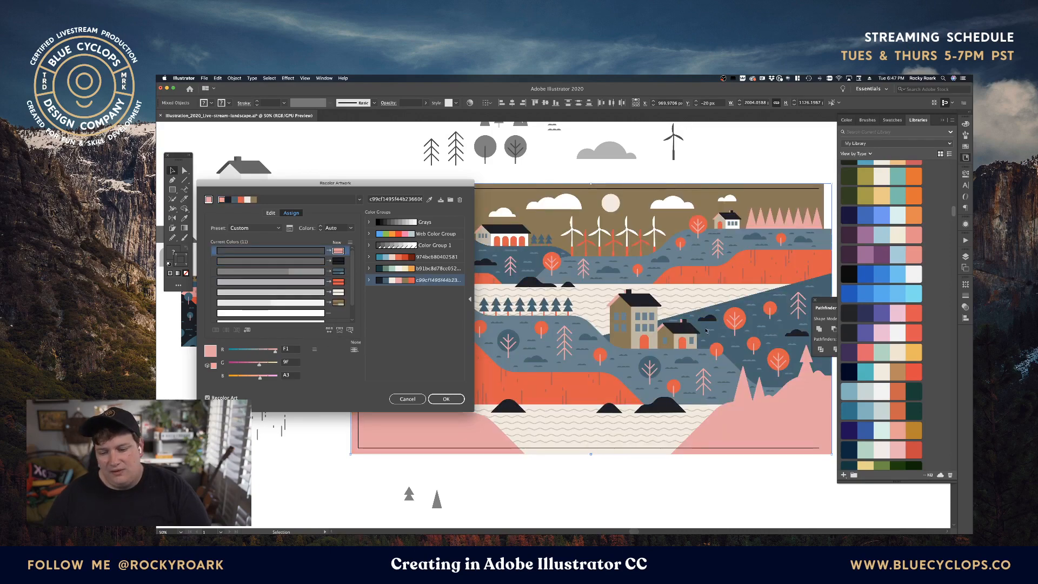
{"action": "left_click", "coordinate": [329, 331]}
{"action": "left_click", "coordinate": [329, 331]}
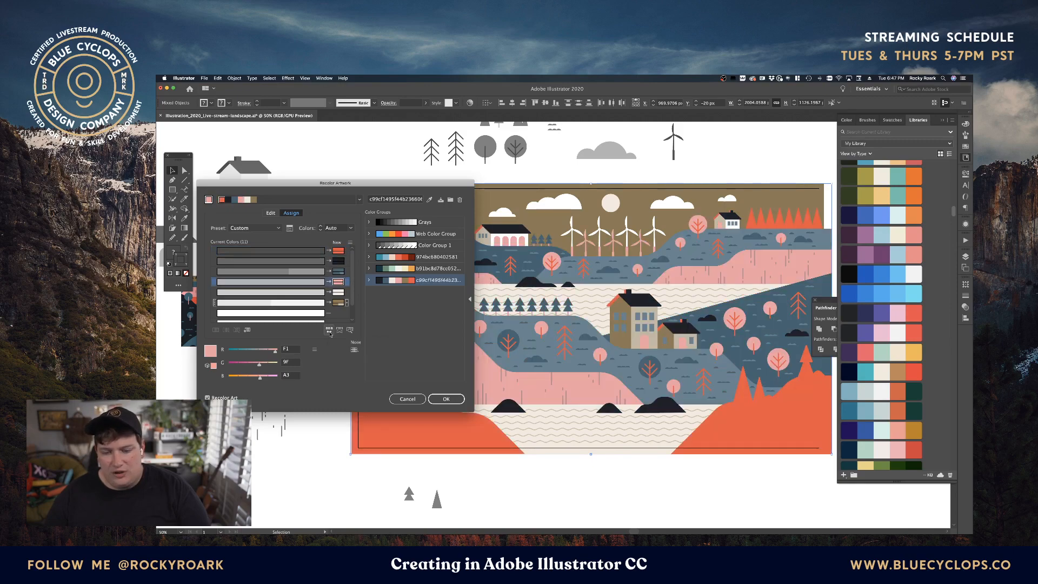
{"action": "left_click", "coordinate": [329, 330]}
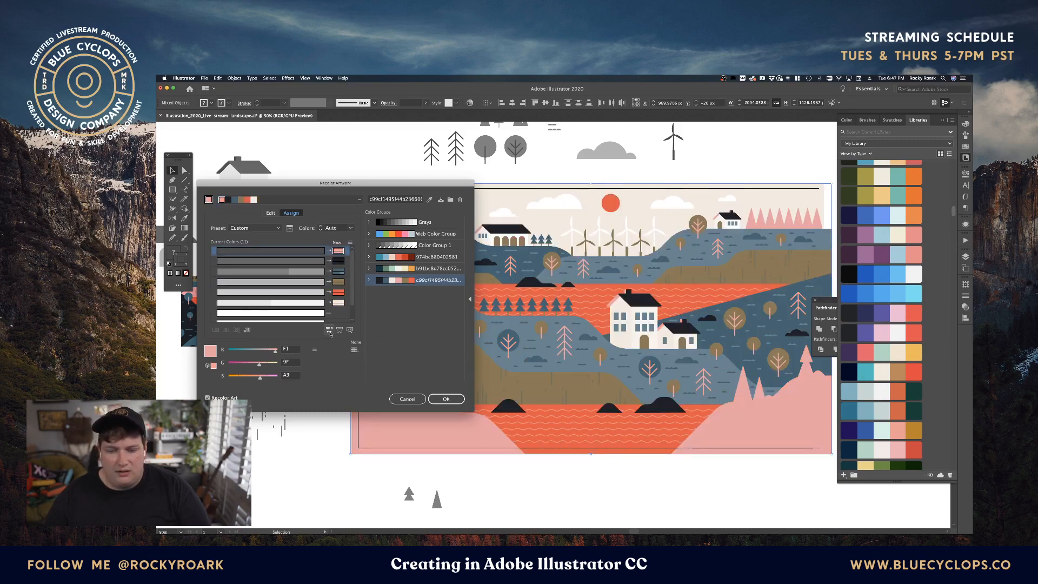
{"action": "left_click", "coordinate": [330, 331]}
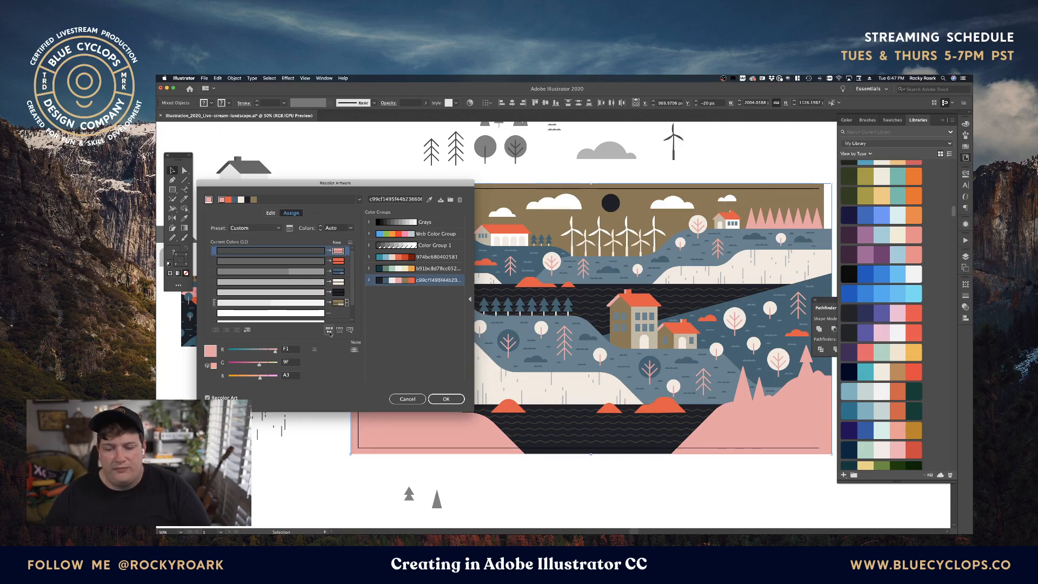
{"action": "left_click", "coordinate": [329, 331]}
{"action": "left_click", "coordinate": [330, 331]}
{"action": "left_click", "coordinate": [329, 331]}
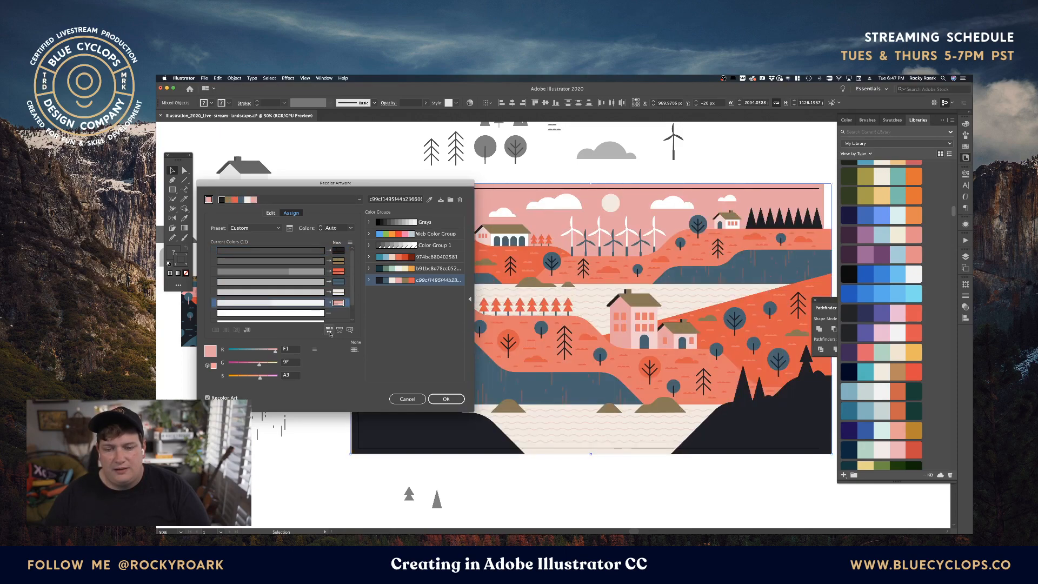
{"action": "left_click", "coordinate": [329, 331]}
{"action": "left_click", "coordinate": [329, 331]}
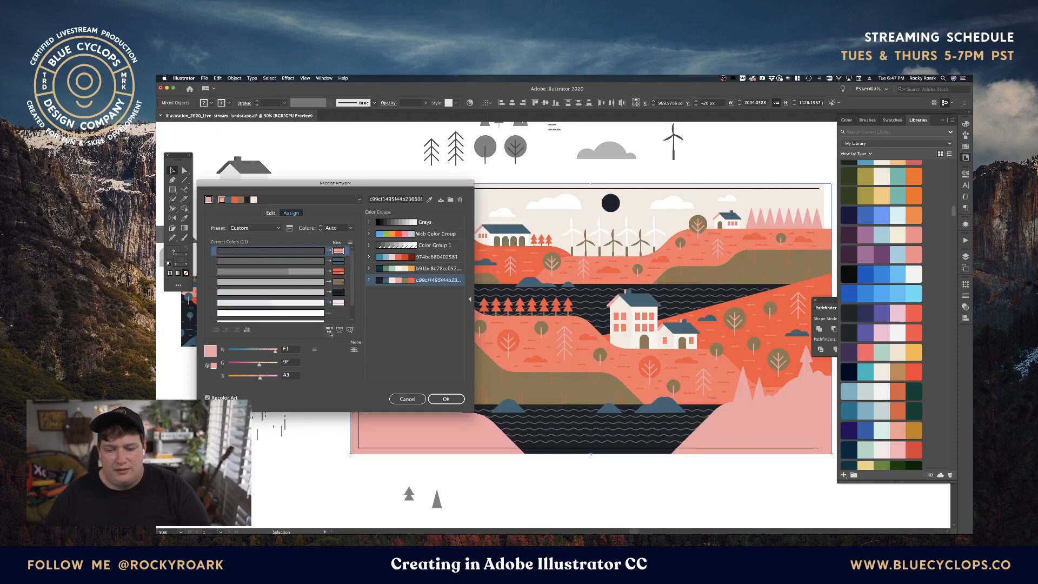
{"action": "left_click", "coordinate": [329, 331]}
{"action": "left_click", "coordinate": [329, 331]}
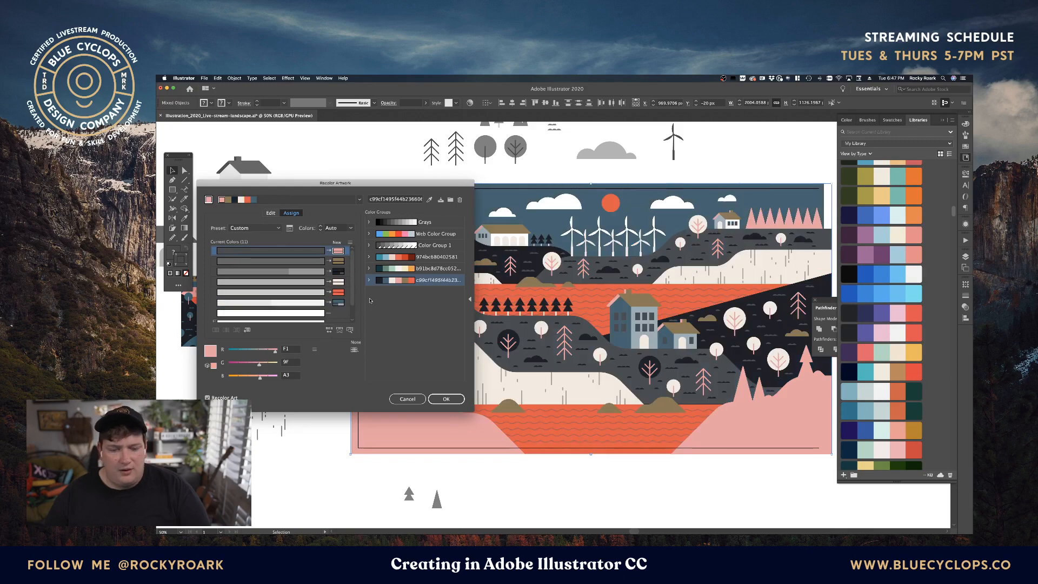
Step: Apply the b91bc8d78cc0525bc6 colour group, shuffle its colour order until the landscape has a cream sky, orange cliffs and mint water, and accept the recolouring
{"action": "left_click", "coordinate": [389, 270]}
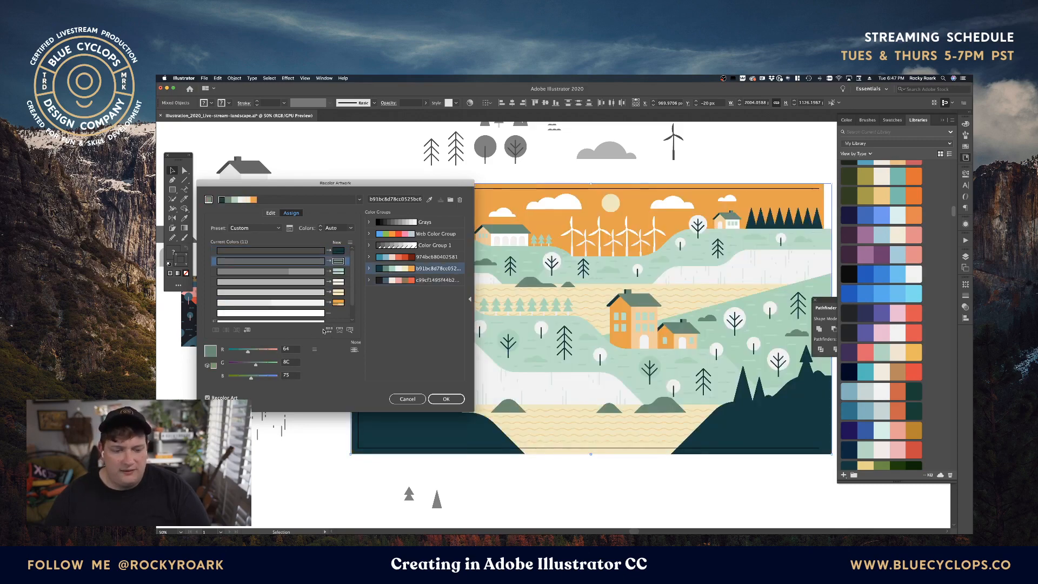
{"action": "left_click", "coordinate": [328, 329]}
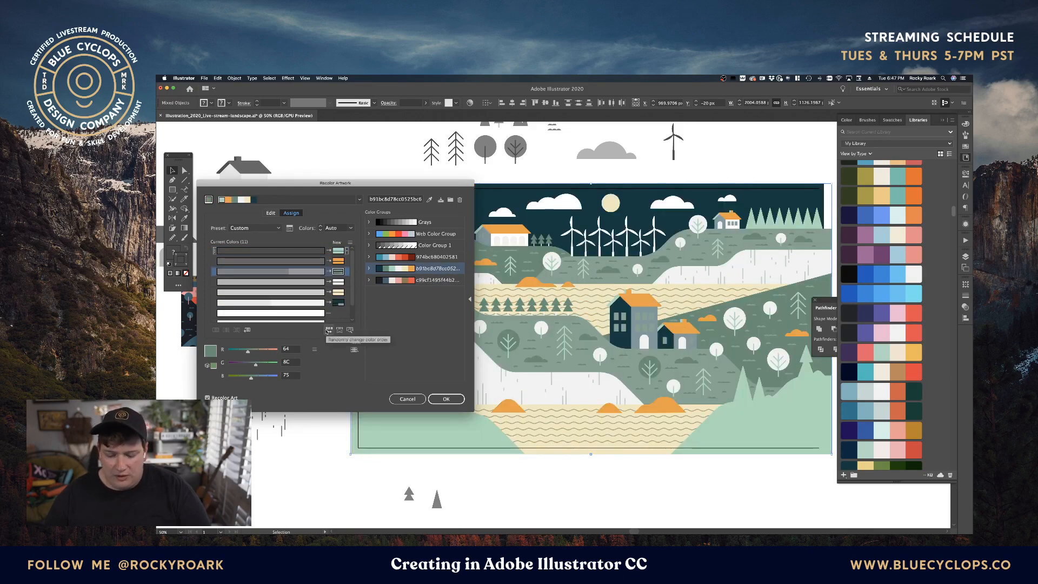
{"action": "left_click", "coordinate": [328, 330]}
{"action": "left_click", "coordinate": [329, 330]}
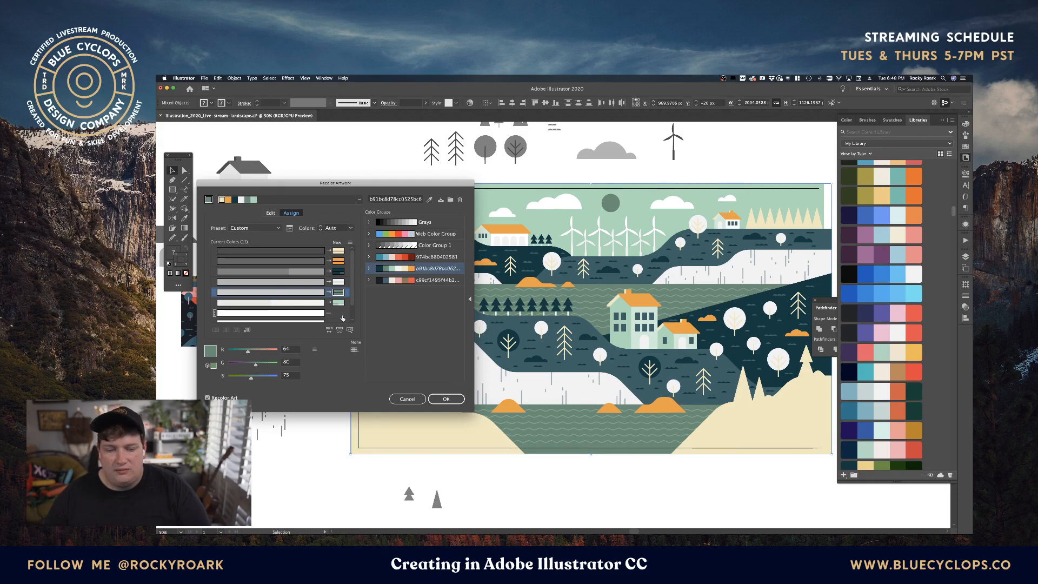
{"action": "left_click", "coordinate": [329, 330]}
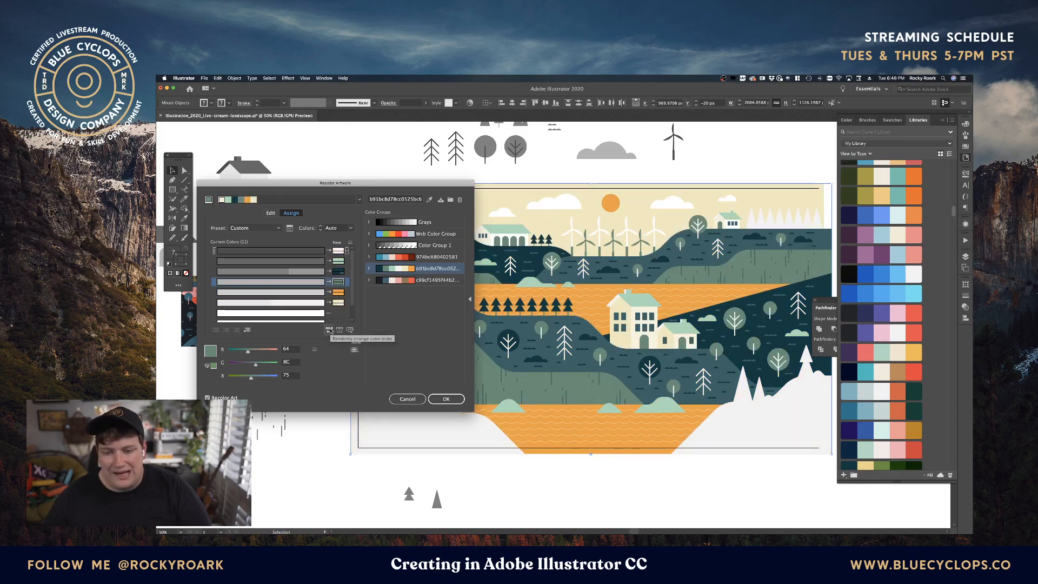
{"action": "left_click", "coordinate": [329, 330]}
{"action": "left_click", "coordinate": [329, 330]}
{"action": "left_click", "coordinate": [329, 330]}
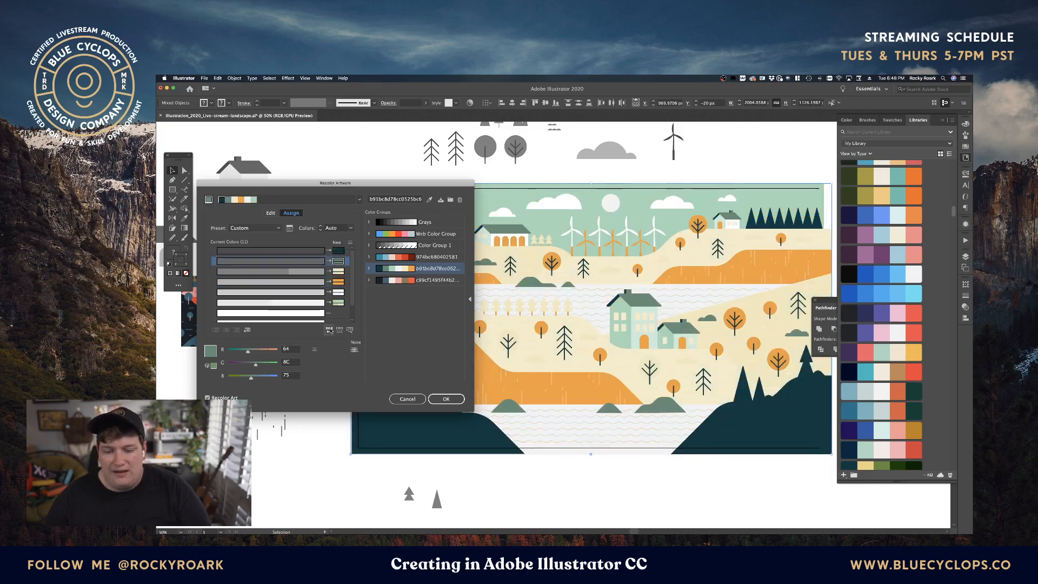
{"action": "left_click", "coordinate": [329, 330]}
{"action": "left_click", "coordinate": [329, 329]}
{"action": "left_click", "coordinate": [329, 330]}
{"action": "left_click", "coordinate": [328, 330]}
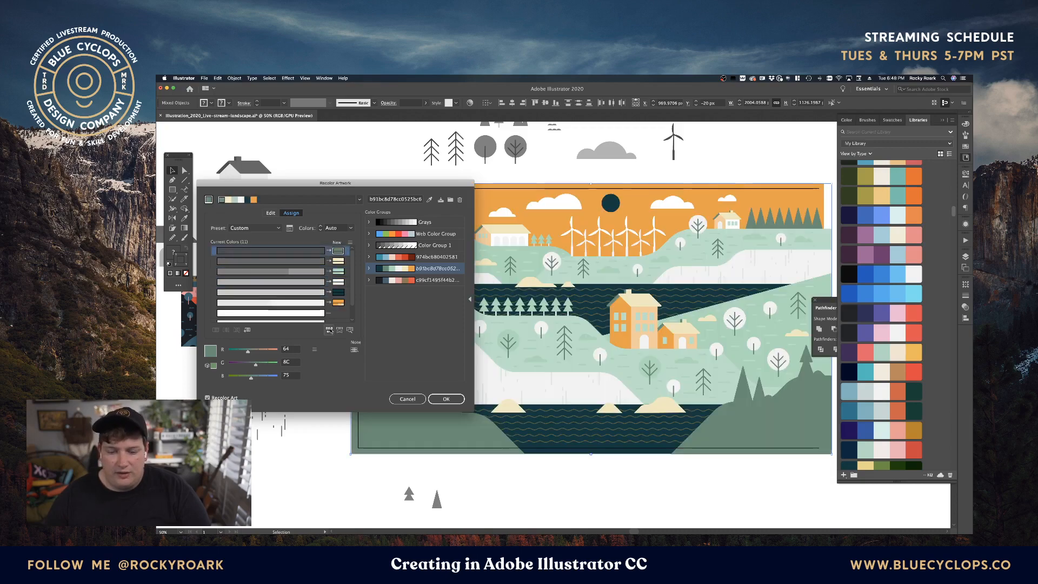
{"action": "left_click", "coordinate": [328, 329]}
{"action": "left_click", "coordinate": [329, 330]}
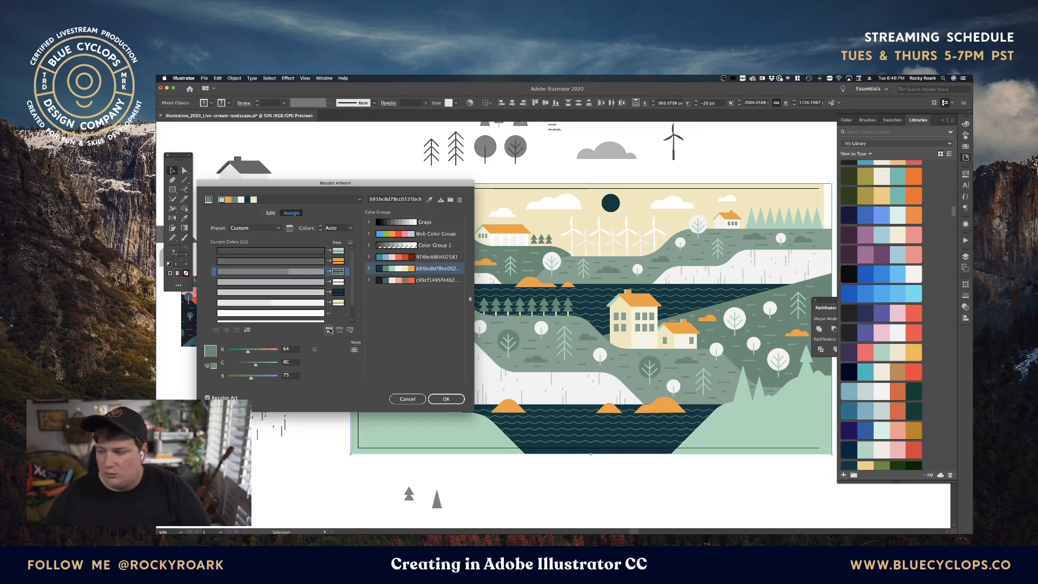
{"action": "left_click", "coordinate": [329, 330]}
{"action": "left_click", "coordinate": [328, 330]}
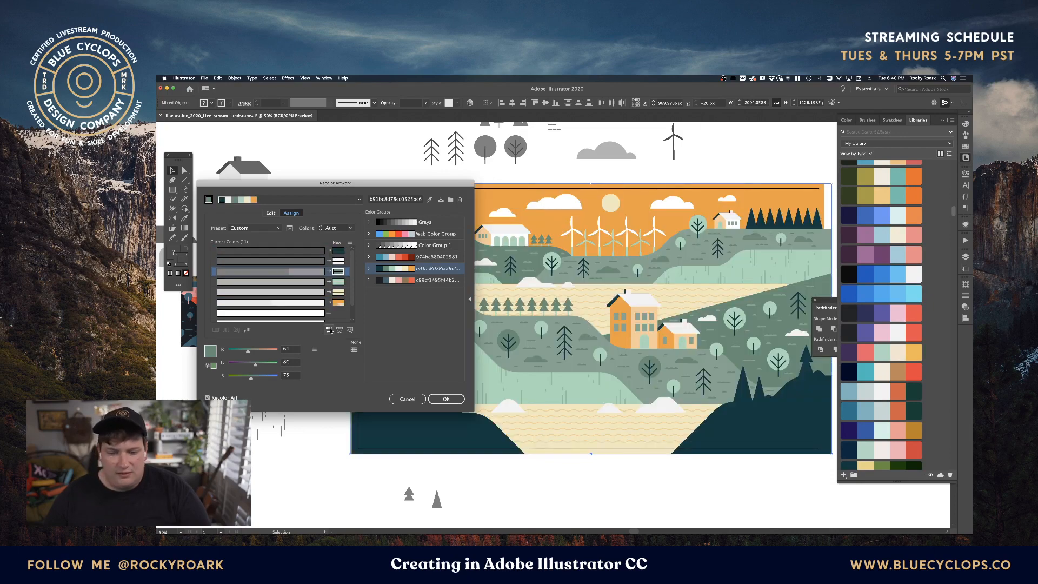
{"action": "left_click", "coordinate": [329, 329]}
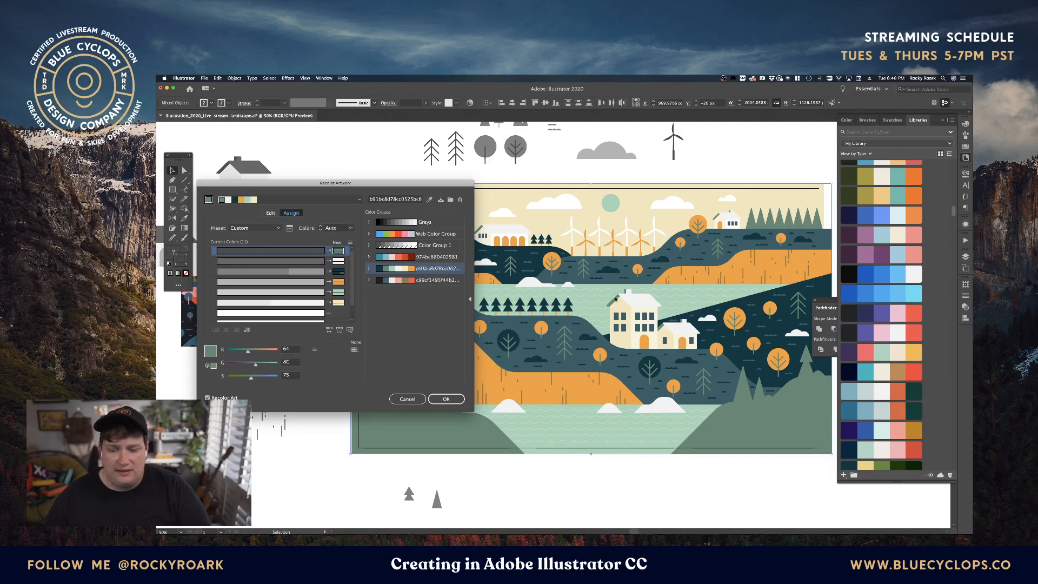
{"action": "left_click", "coordinate": [446, 399]}
{"action": "left_click", "coordinate": [382, 310]}
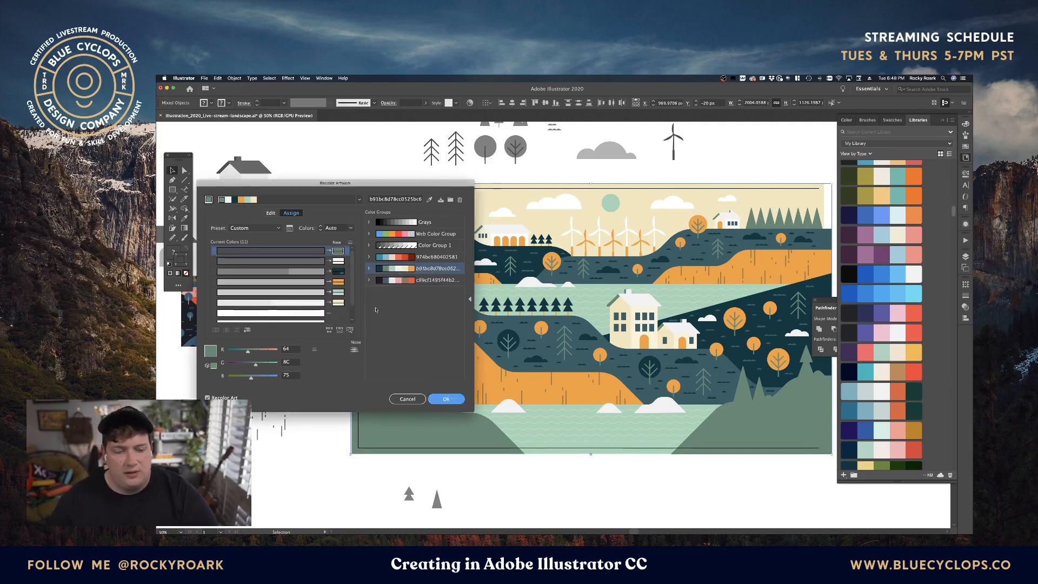
{"action": "left_click", "coordinate": [608, 465]}
Step: Select the left foreground hill with its pine trees, excluding the background shapes, and group them
{"action": "left_click", "coordinate": [465, 427]}
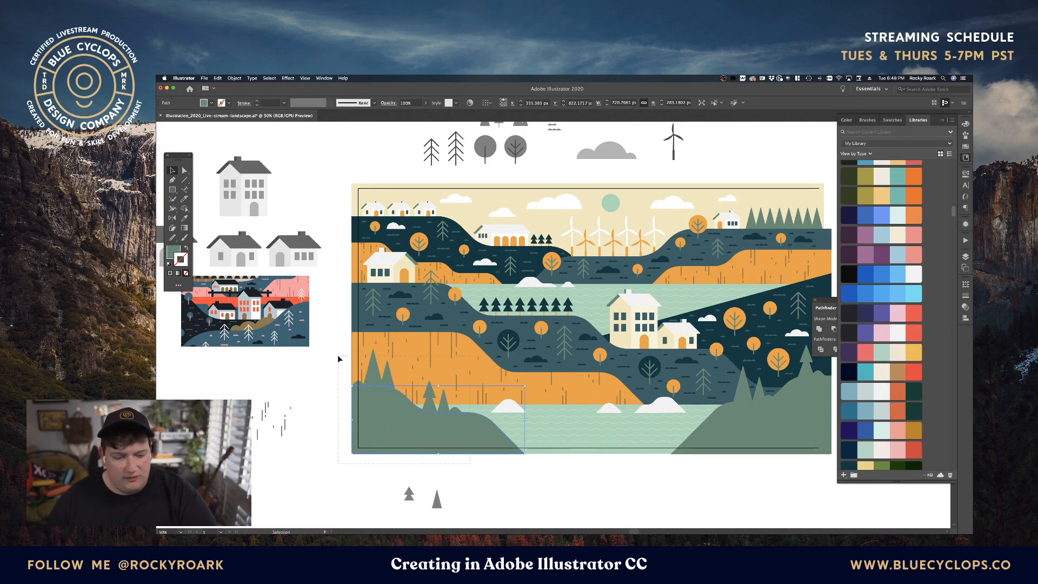
{"action": "left_click_drag", "start_coordinate": [340, 358], "coordinate": [339, 360]}
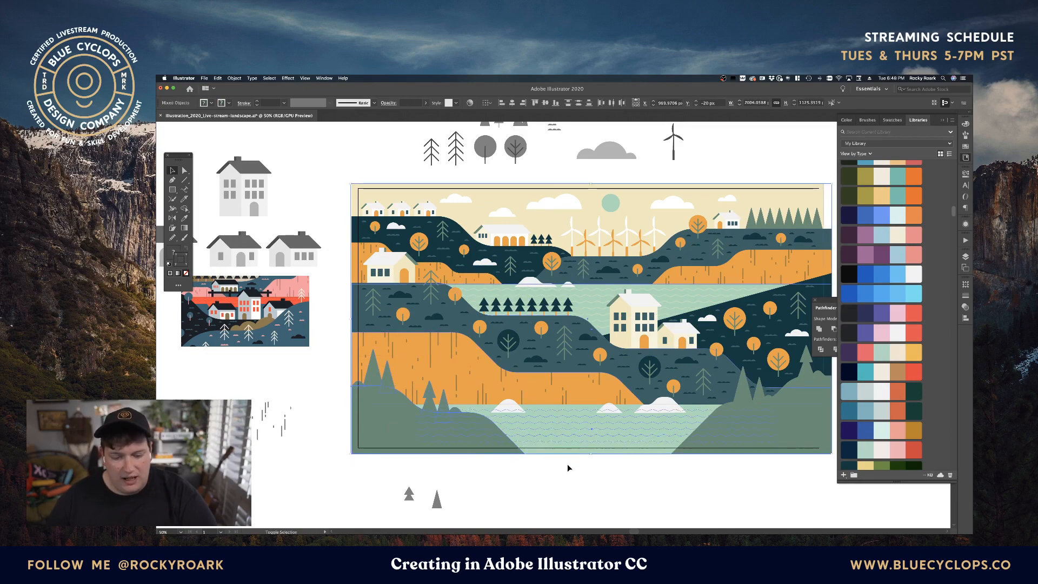
{"action": "left_click", "coordinate": [540, 398]}
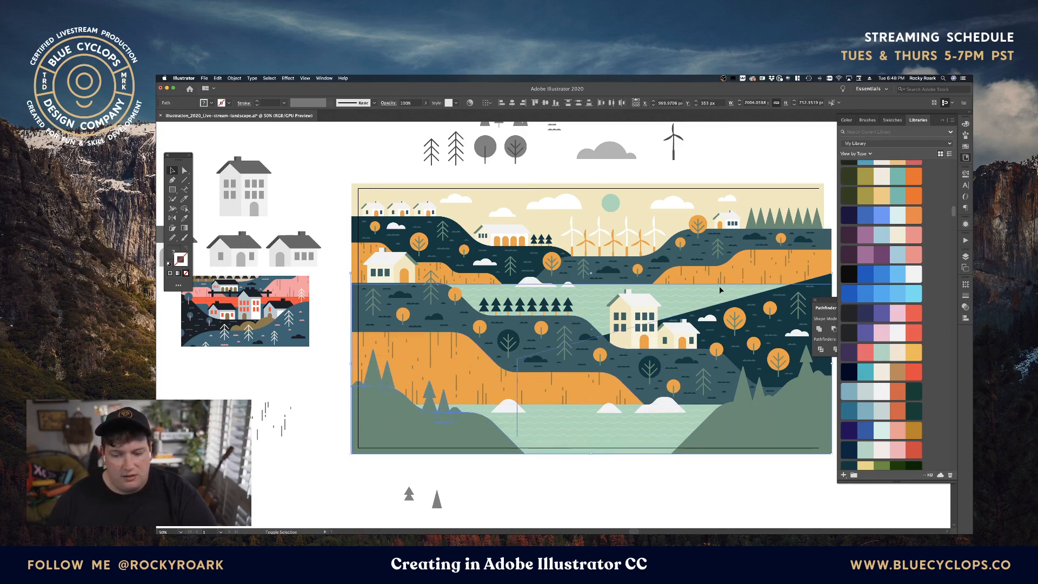
{"action": "left_click", "coordinate": [524, 383]}
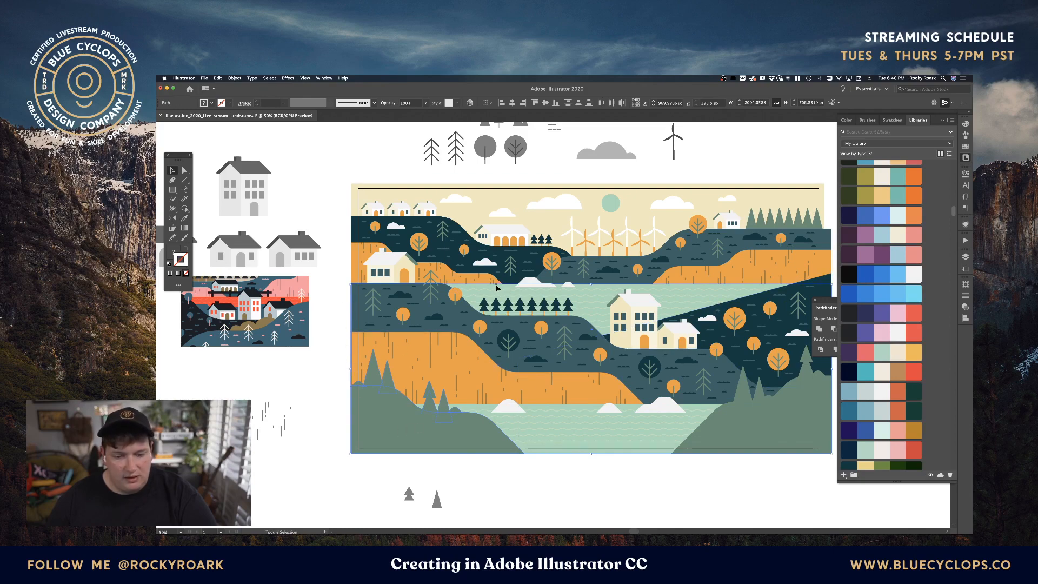
{"action": "left_click", "coordinate": [471, 368]}
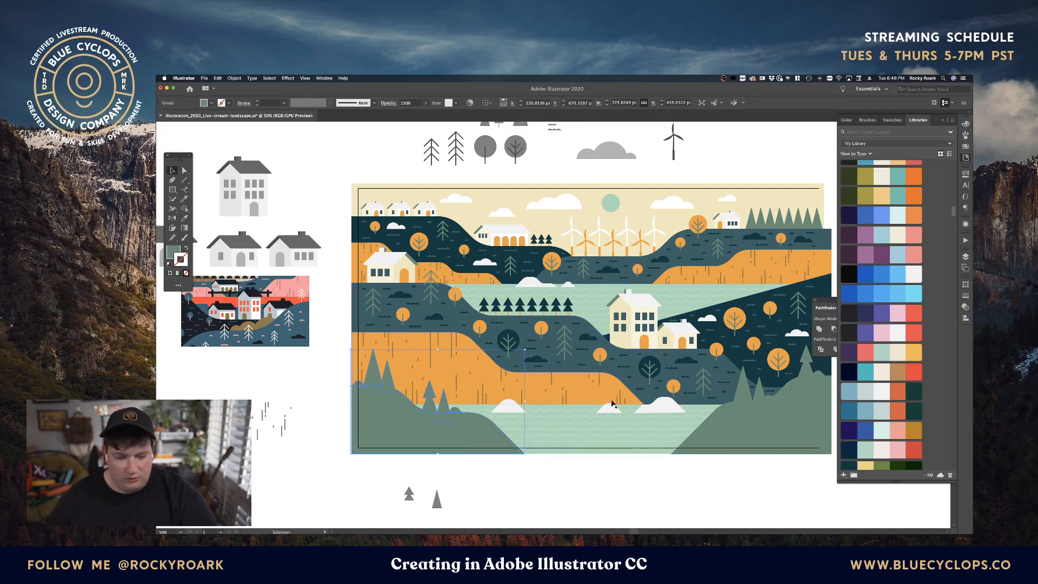
Step: Select the right foreground hill together with its pine trees and group them
{"action": "left_click", "coordinate": [745, 392]}
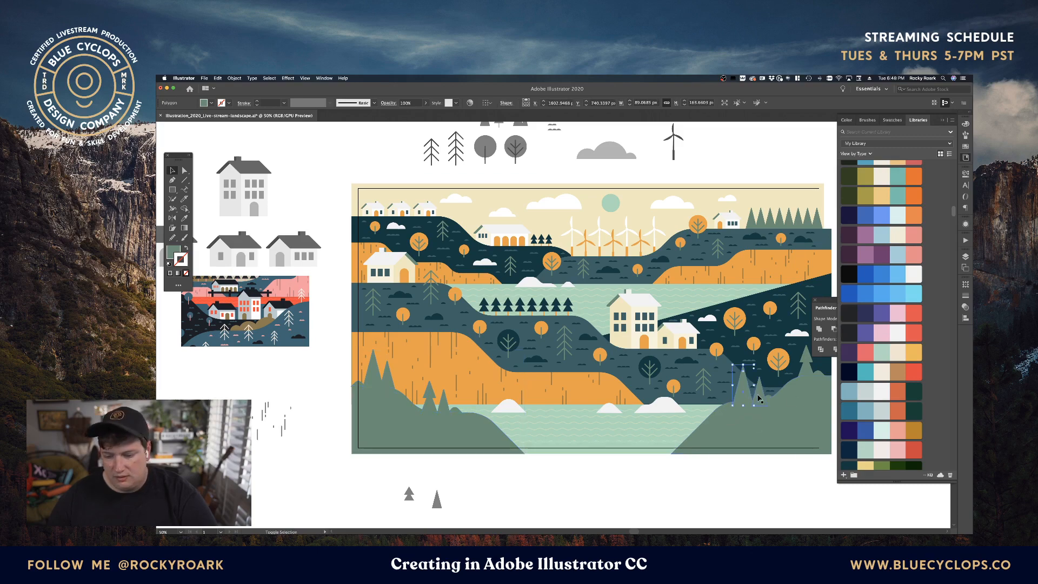
{"action": "left_click", "coordinate": [768, 402], "text": "shift"}
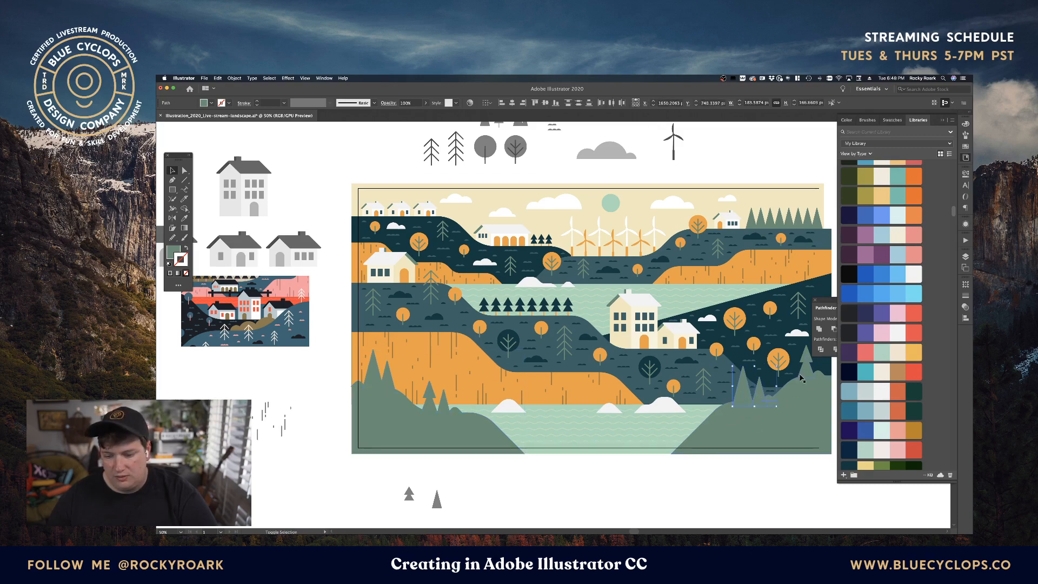
{"action": "left_click", "coordinate": [822, 413], "text": "shift"}
Step: Recolour both foreground hill groups with the dark teal sampled from the distant hill
{"action": "left_click", "coordinate": [447, 441], "text": "shift"}
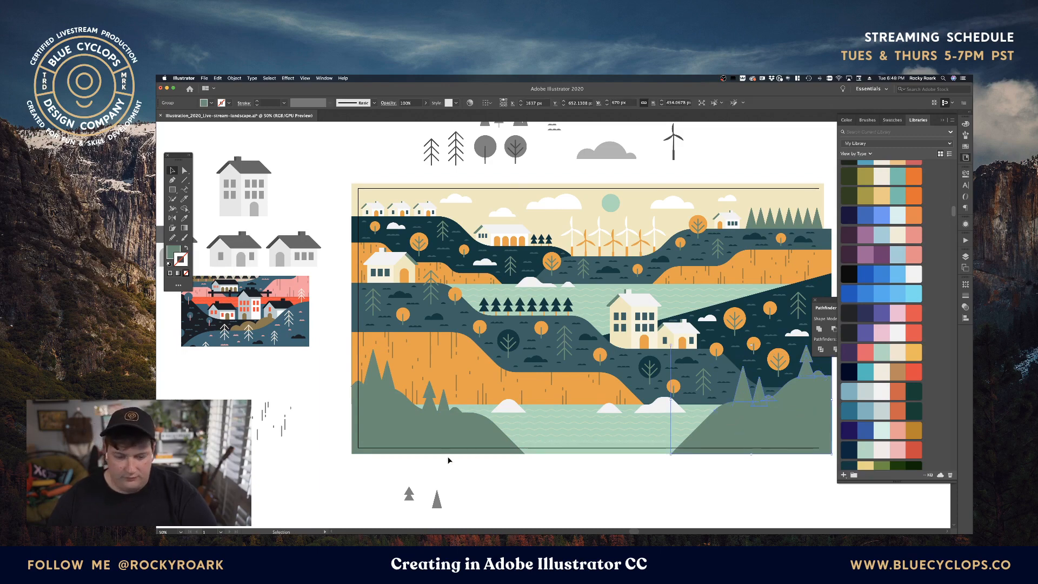
{"action": "key", "text": "i"}
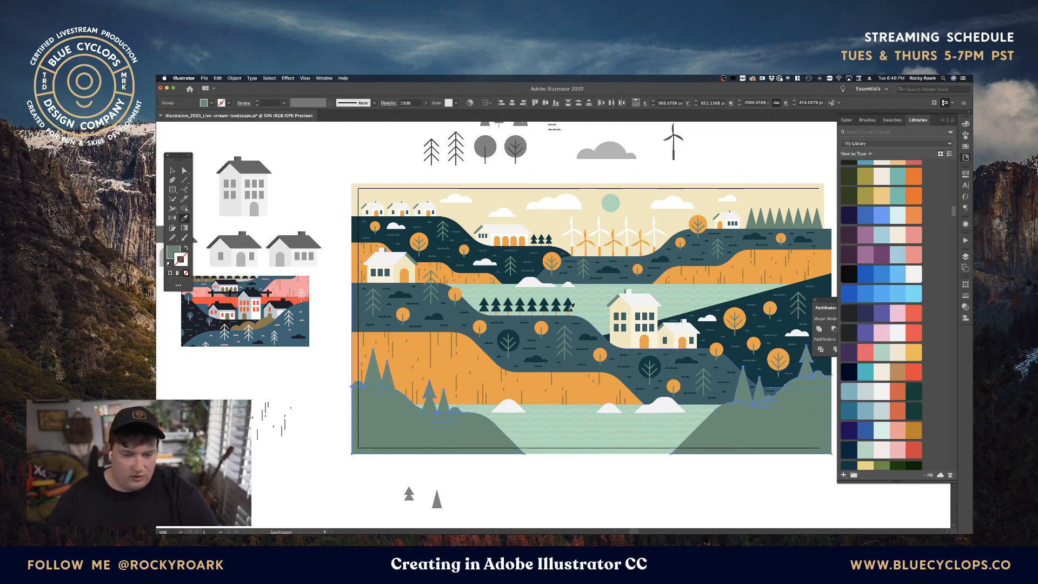
{"action": "left_click", "coordinate": [528, 253]}
{"action": "left_click_drag", "start_coordinate": [643, 335], "coordinate": [520, 325]}
{"action": "key", "text": "v"}
{"action": "left_click", "coordinate": [677, 466]}
Step: Darken the fill of both foreground hill groups to 082B2D
{"action": "key", "text": "a"}
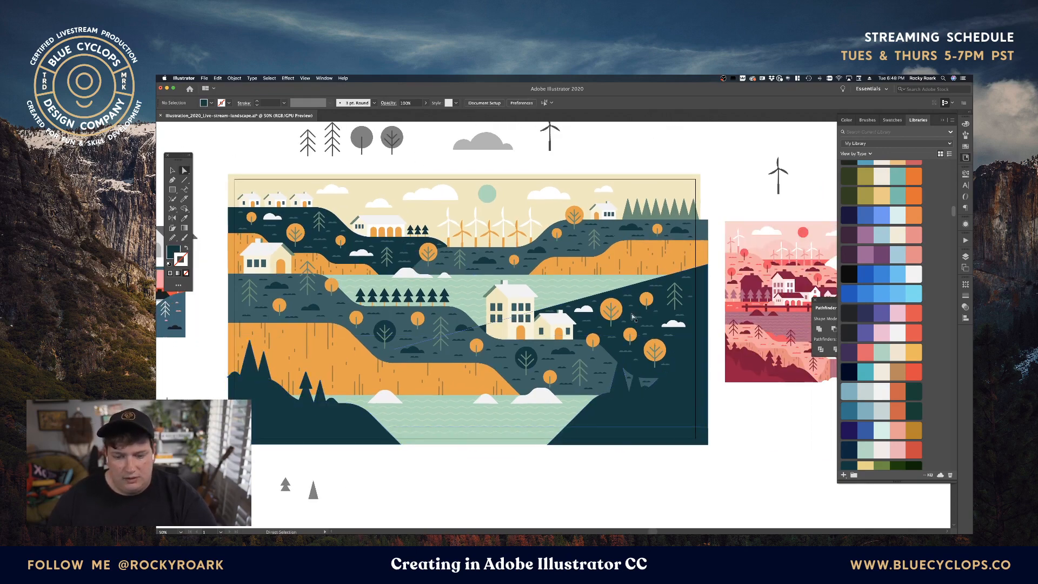
{"action": "key", "text": "v"}
{"action": "left_click", "coordinate": [663, 387]}
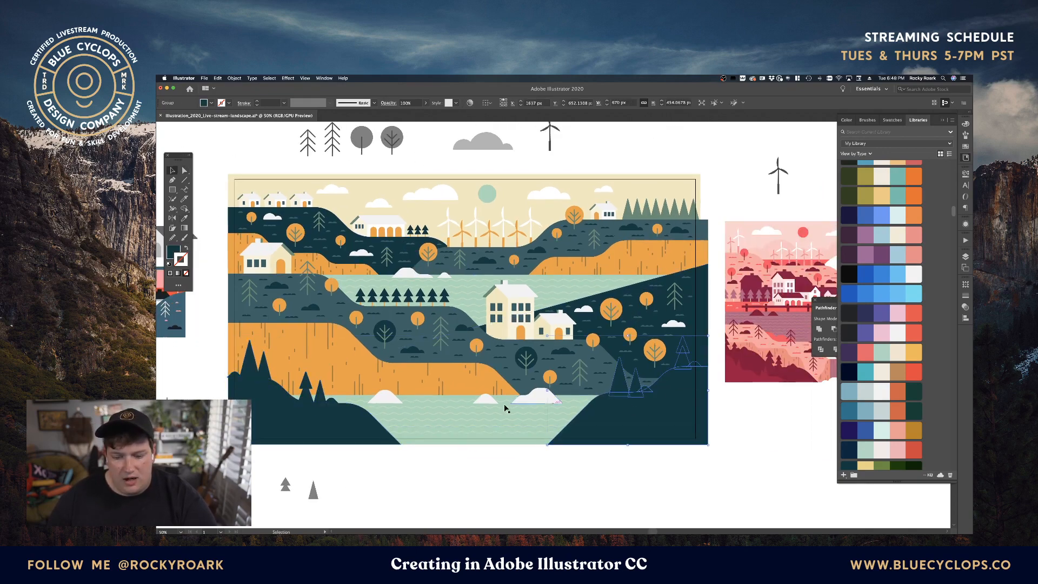
{"action": "double_click", "coordinate": [172, 252]}
{"action": "left_click", "coordinate": [565, 388]}
{"action": "left_click_drag", "start_coordinate": [563, 388], "coordinate": [562, 387]}
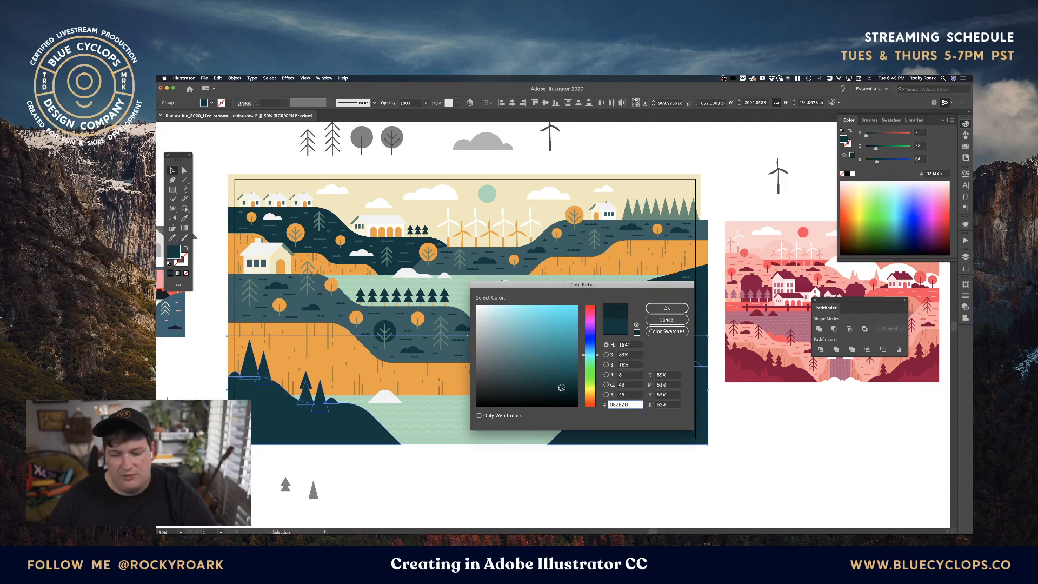
{"action": "key", "text": "Return"}
{"action": "left_click", "coordinate": [601, 451]}
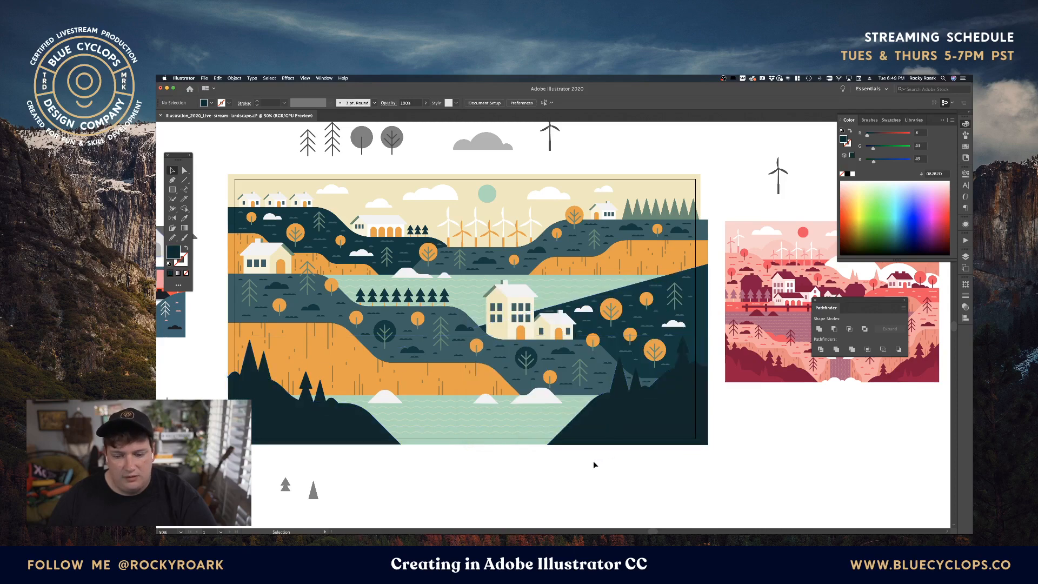
{"action": "left_click_drag", "start_coordinate": [590, 458], "coordinate": [640, 472]}
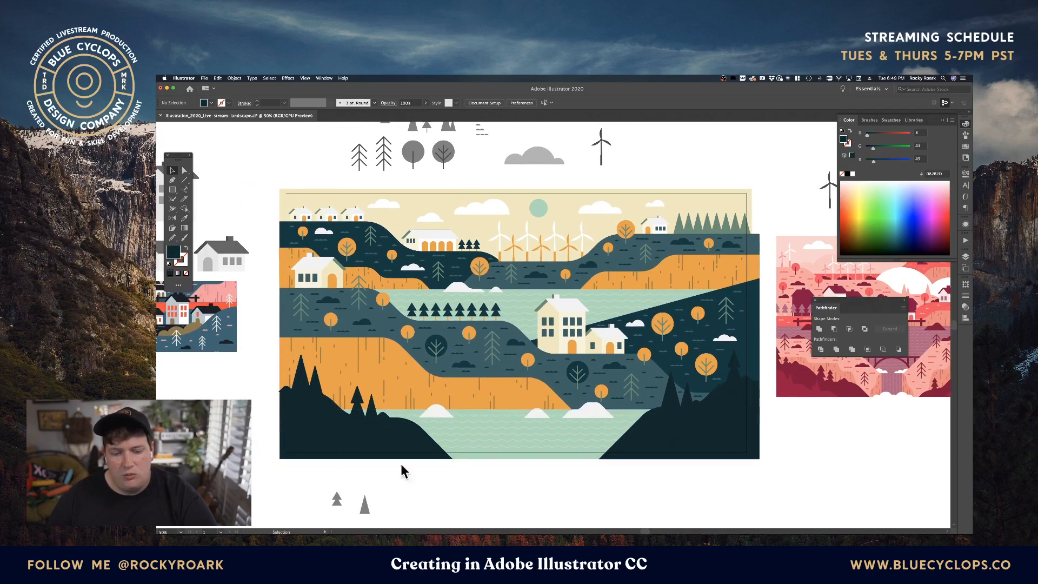
Step: Recolour the sun with the orange sampled from the cliffs
{"action": "left_click", "coordinate": [538, 209]}
{"action": "key", "text": "i"}
{"action": "left_click", "coordinate": [599, 282]}
{"action": "key", "text": "v"}
{"action": "left_click", "coordinate": [647, 180]}
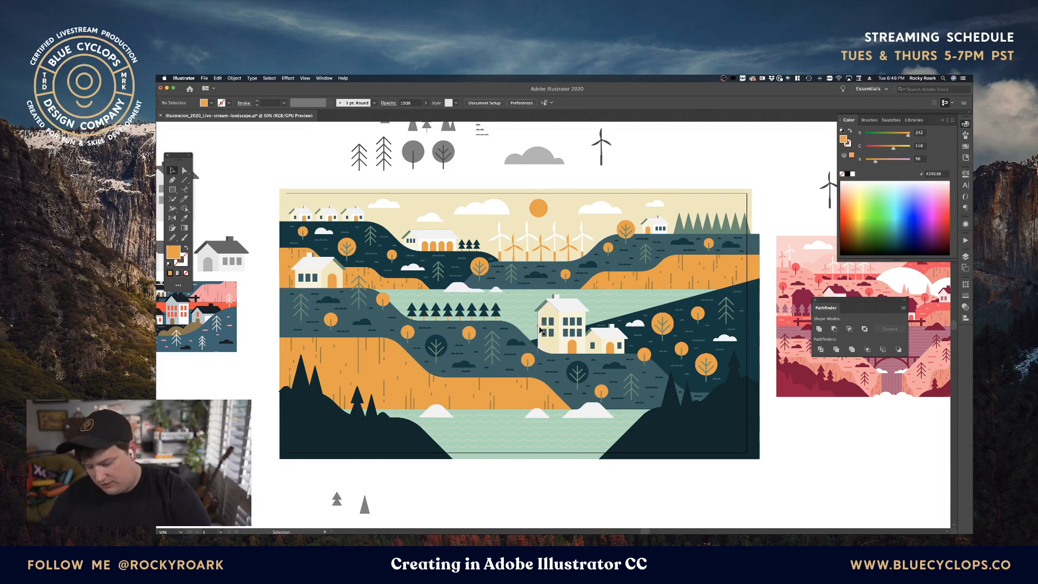
Step: Select the small dash marks beside the middle hill's bare tree and start editing all similar shapes together
{"action": "key", "text": "super+equal"}
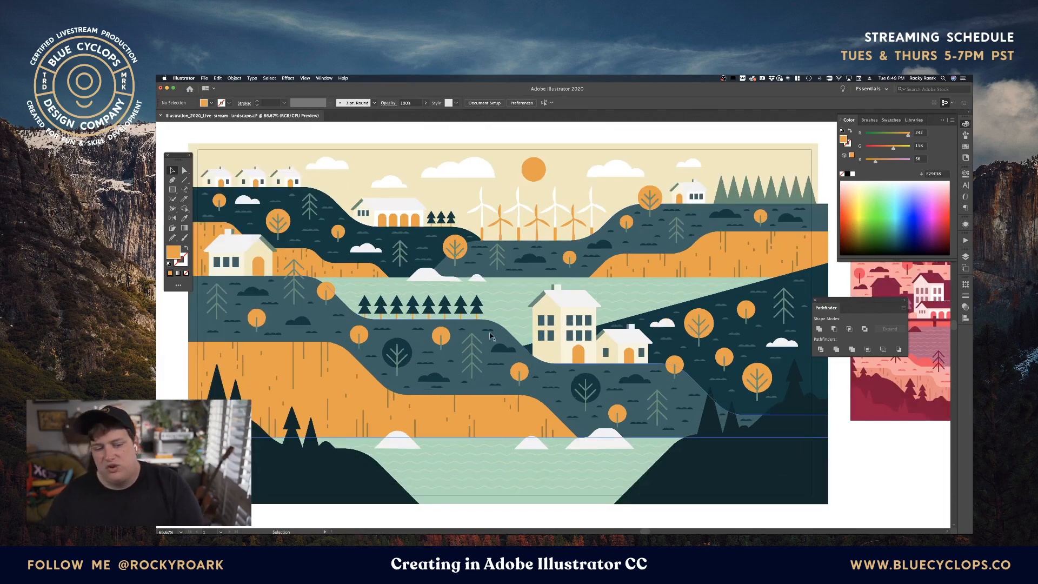
{"action": "left_click_drag", "start_coordinate": [428, 411], "coordinate": [475, 404]}
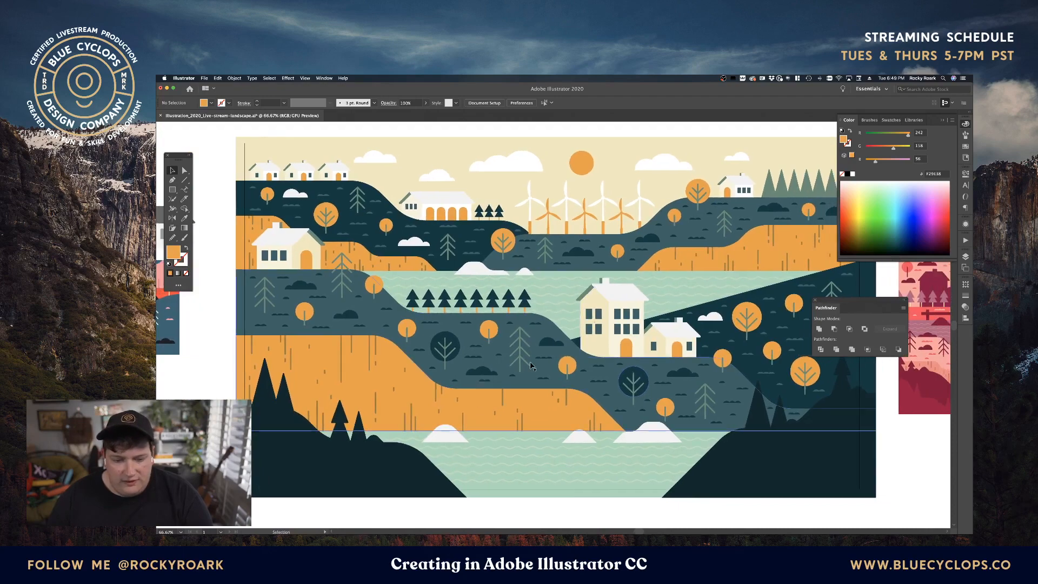
{"action": "left_click", "coordinate": [547, 361]}
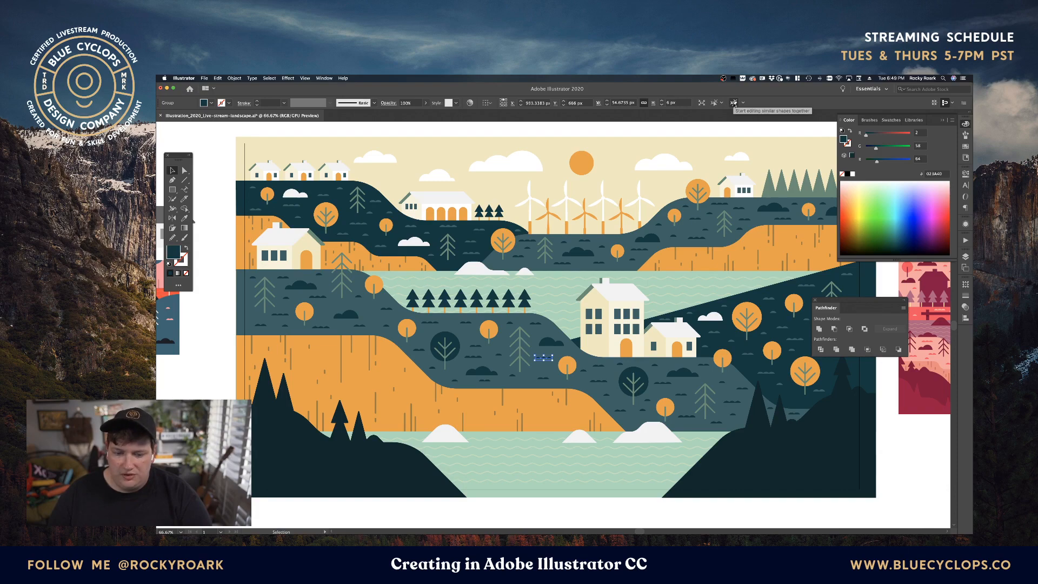
{"action": "left_click", "coordinate": [735, 104]}
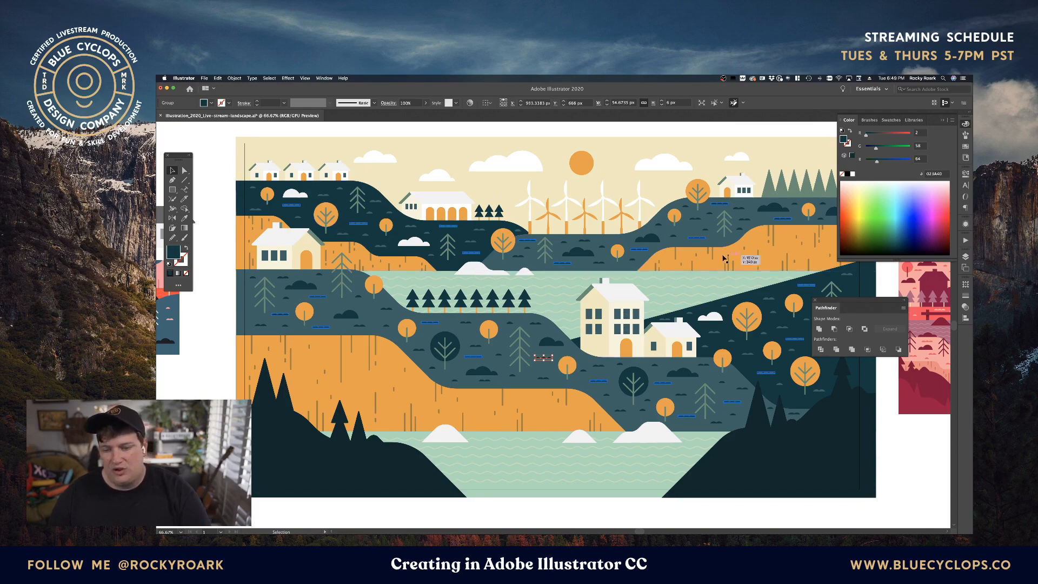
Step: Try recolouring the matching dash marks with the grey-green of the distant pine trees, and undo it
{"action": "key", "text": "i"}
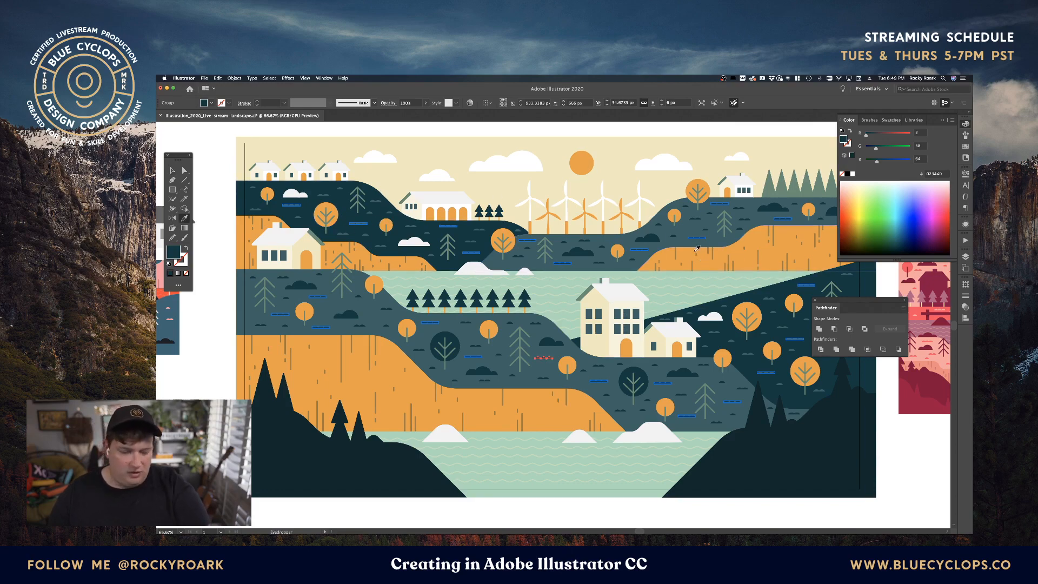
{"action": "left_click", "coordinate": [770, 184]}
{"action": "key", "text": "v"}
{"action": "left_click", "coordinate": [465, 508]}
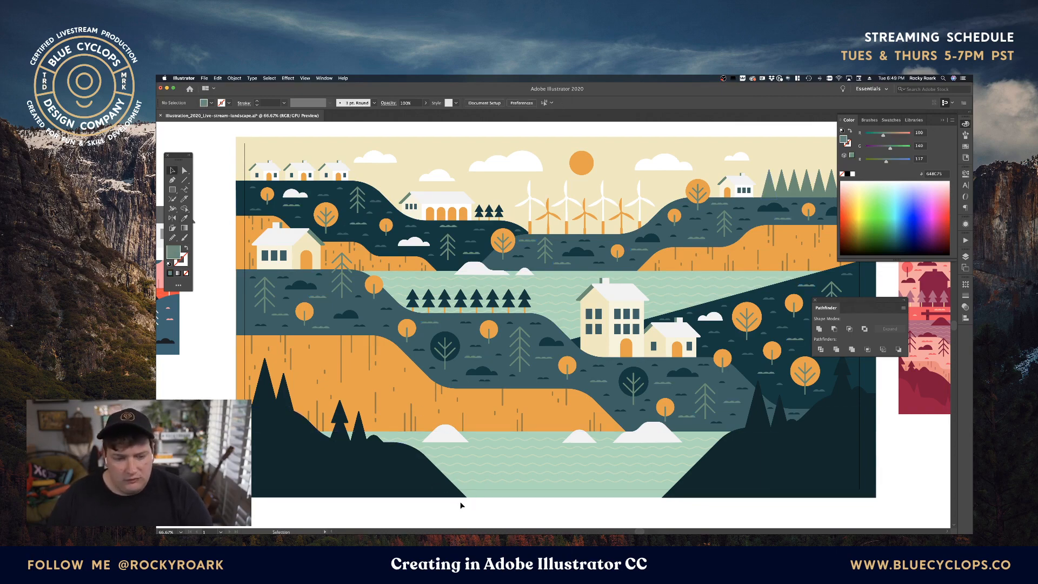
{"action": "key", "text": "ctrl+z"}
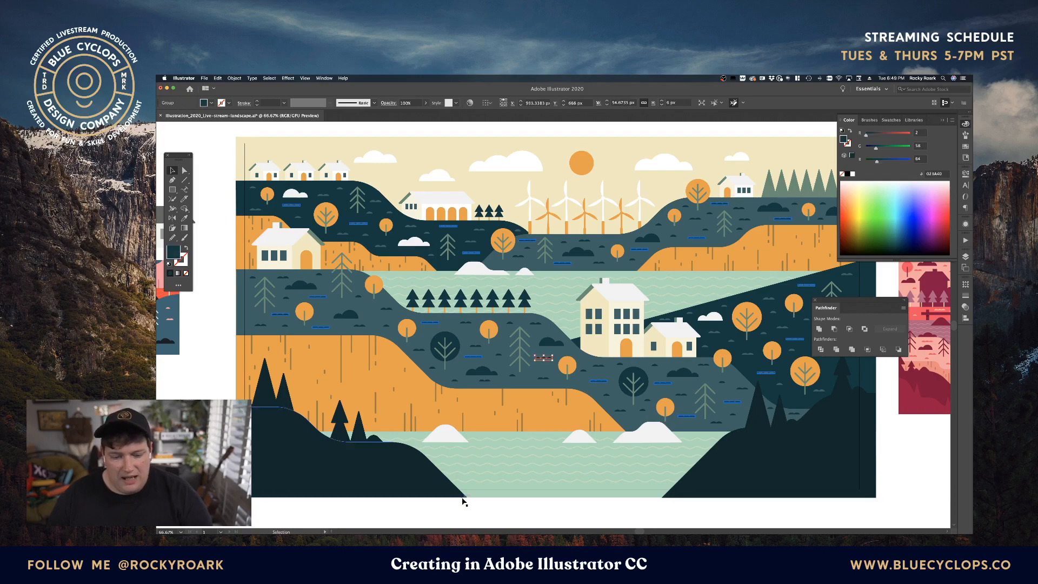
Step: Recolour all the matching dash marks on the hills with the mint green sampled from the lake
{"action": "key", "text": "i"}
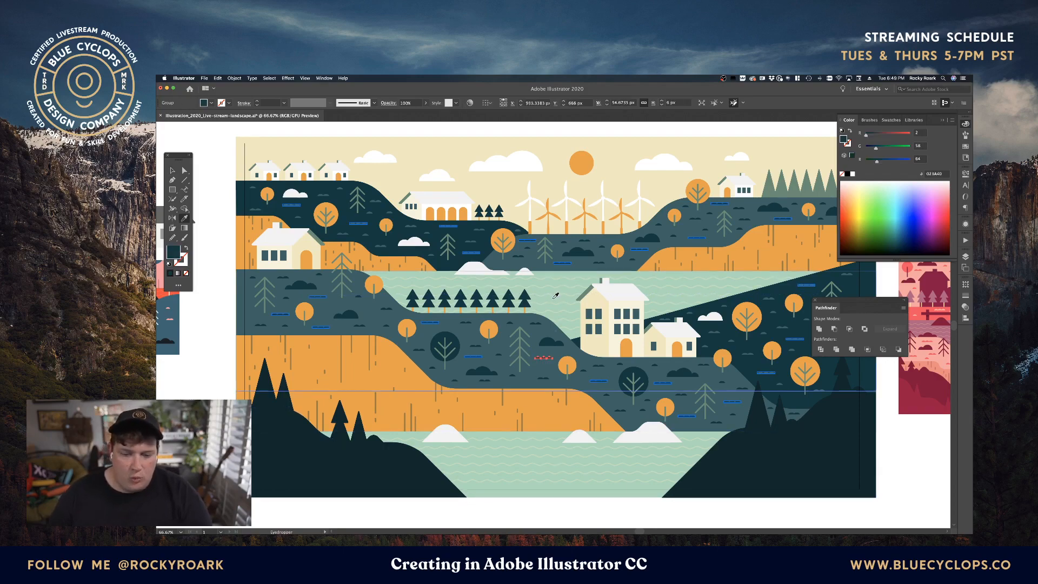
{"action": "left_click", "coordinate": [556, 295]}
{"action": "key", "text": "v"}
{"action": "left_click", "coordinate": [495, 515]}
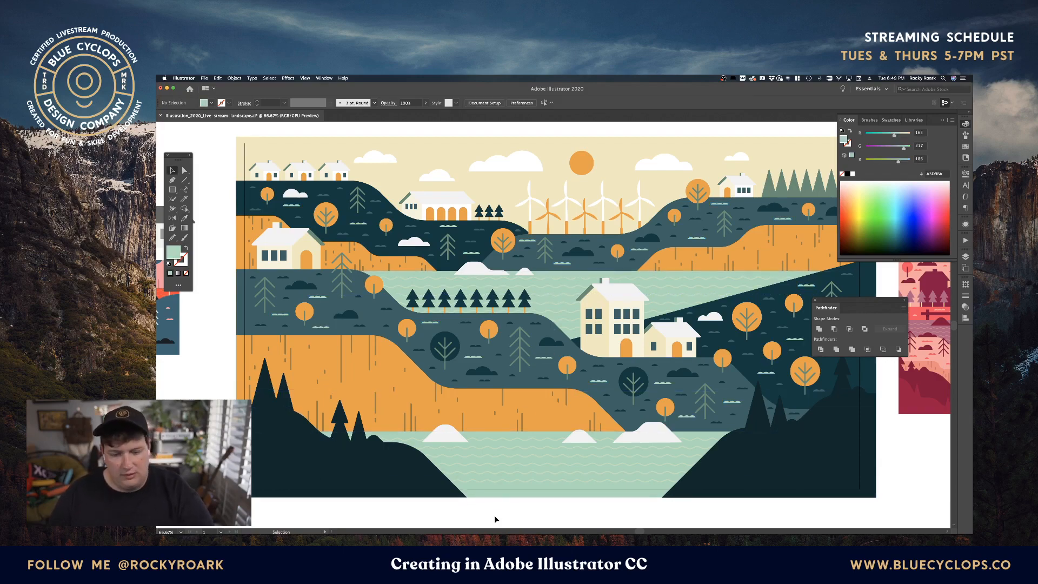
Step: Recolour all the remaining dark dash marks on the hills together with a light mint green sampled from the artwork
{"action": "left_click", "coordinate": [512, 375]}
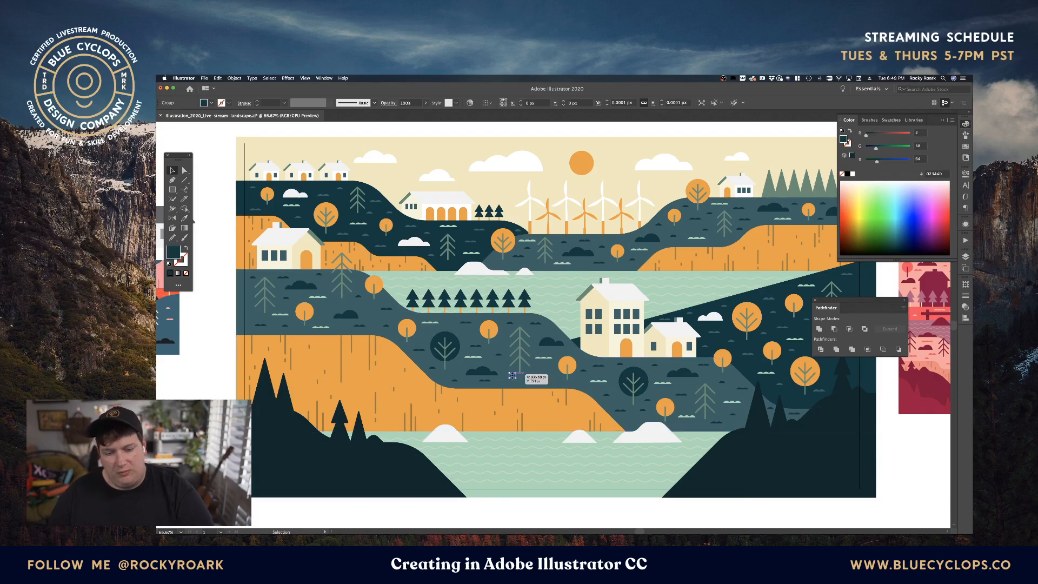
{"action": "left_click", "coordinate": [734, 103]}
{"action": "key", "text": "i"}
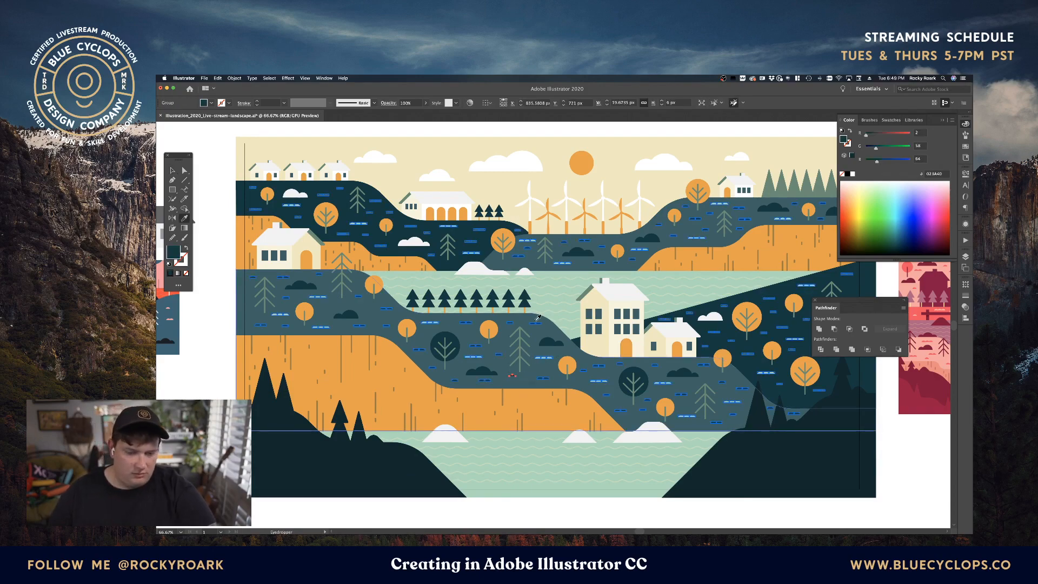
{"action": "left_click", "coordinate": [544, 356]}
{"action": "key", "text": "v"}
{"action": "left_click", "coordinate": [509, 514]}
{"action": "mouse_move", "coordinate": [504, 466]}
{"action": "left_mouse_down"}
{"action": "mouse_move", "coordinate": [434, 456]}
{"action": "mouse_move", "coordinate": [497, 454]}
{"action": "left_mouse_up"}
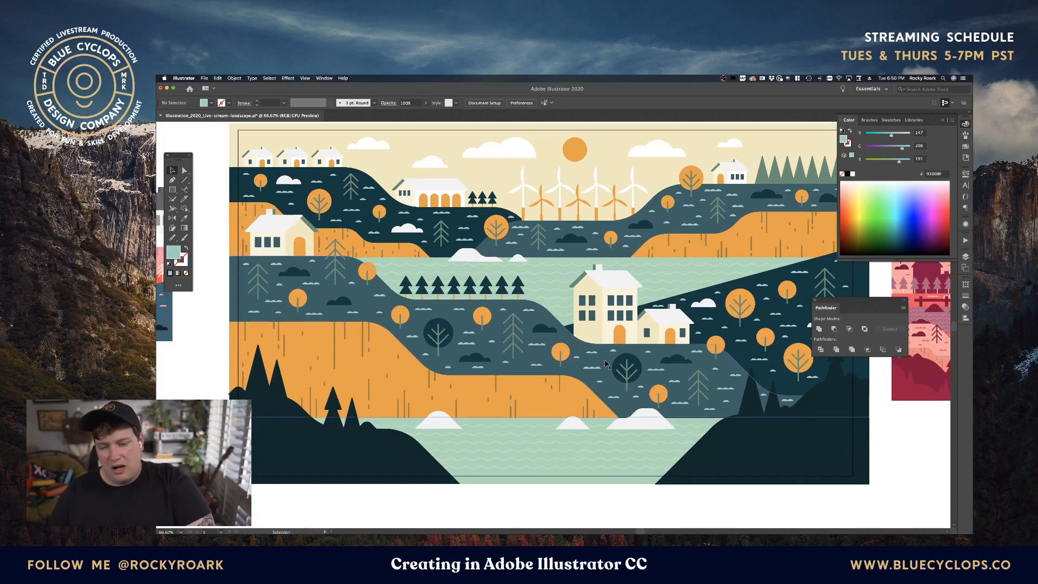
{"action": "left_click_drag", "start_coordinate": [642, 323], "coordinate": [620, 344]}
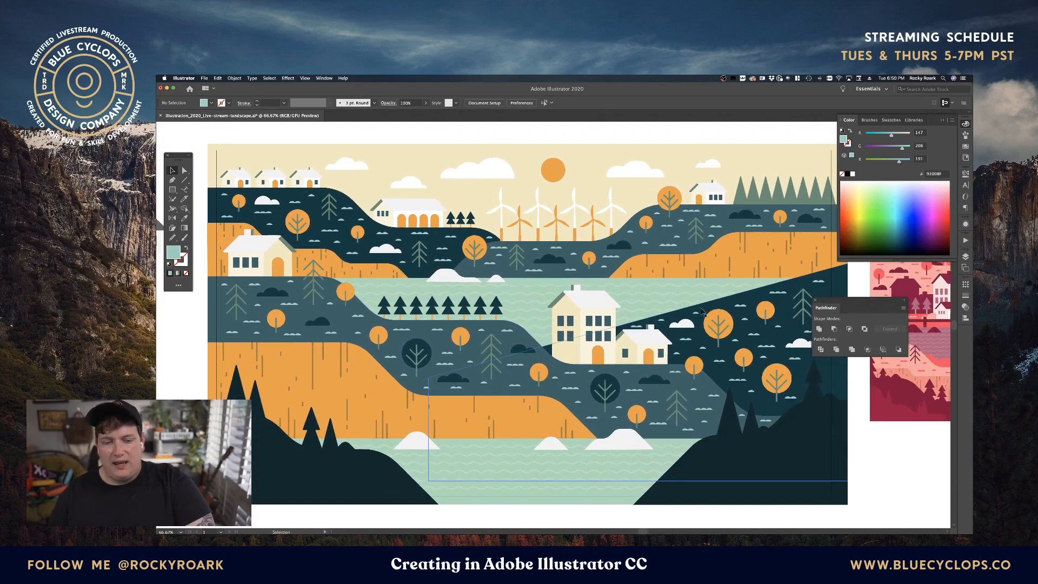
Step: Undo the recolouring back to the greyscale artwork, deselect everything and move the Pathfinder panel off the illustration
{"action": "left_click", "coordinate": [507, 253]}
{"action": "key", "text": "super+z"}
{"action": "key", "text": "super+z"}
{"action": "key", "text": "super+z"}
{"action": "key", "text": "super+z"}
{"action": "key", "text": "super+z"}
{"action": "key", "text": "super+z"}
{"action": "key", "text": "super+z"}
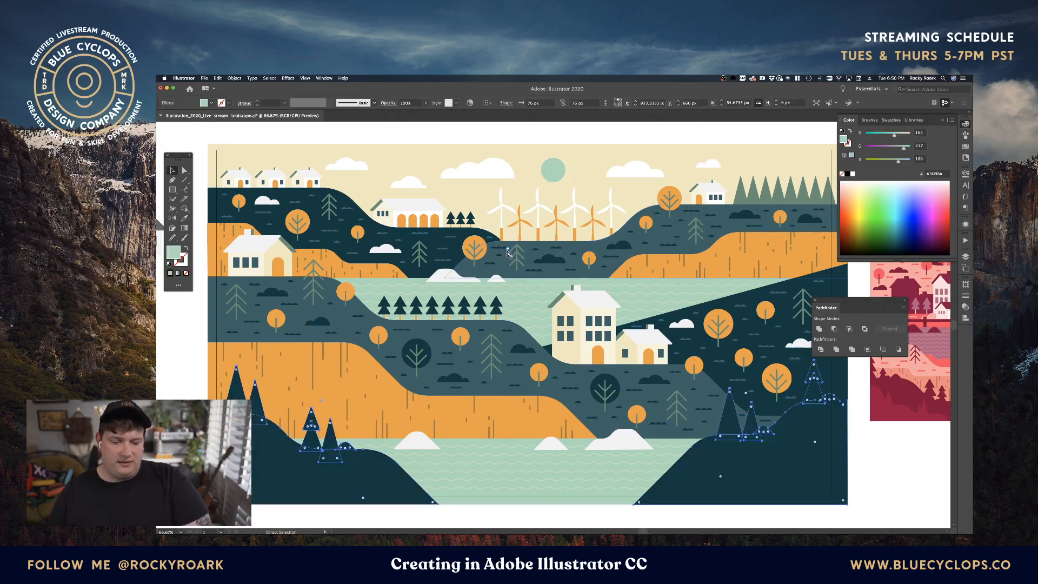
{"action": "key", "text": "super+z"}
{"action": "key", "text": "super+z"}
{"action": "key", "text": "super+z"}
{"action": "key", "text": "super+z"}
{"action": "key", "text": "super+z"}
{"action": "key", "text": "super+z"}
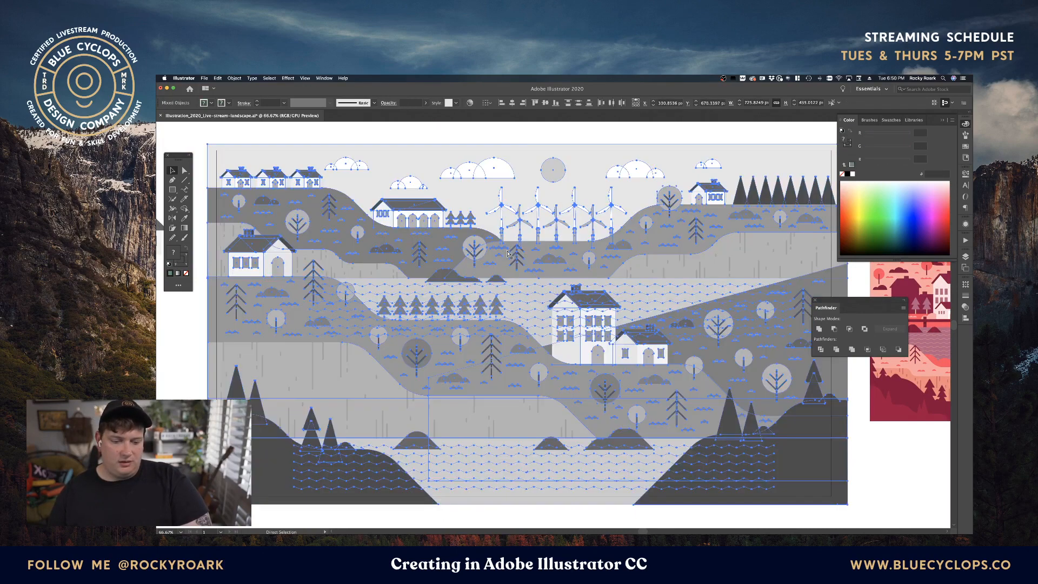
{"action": "left_click", "coordinate": [903, 480]}
{"action": "mouse_move", "coordinate": [837, 468]}
{"action": "left_mouse_down"}
{"action": "mouse_move", "coordinate": [789, 463]}
{"action": "mouse_move", "coordinate": [823, 474]}
{"action": "left_mouse_up"}
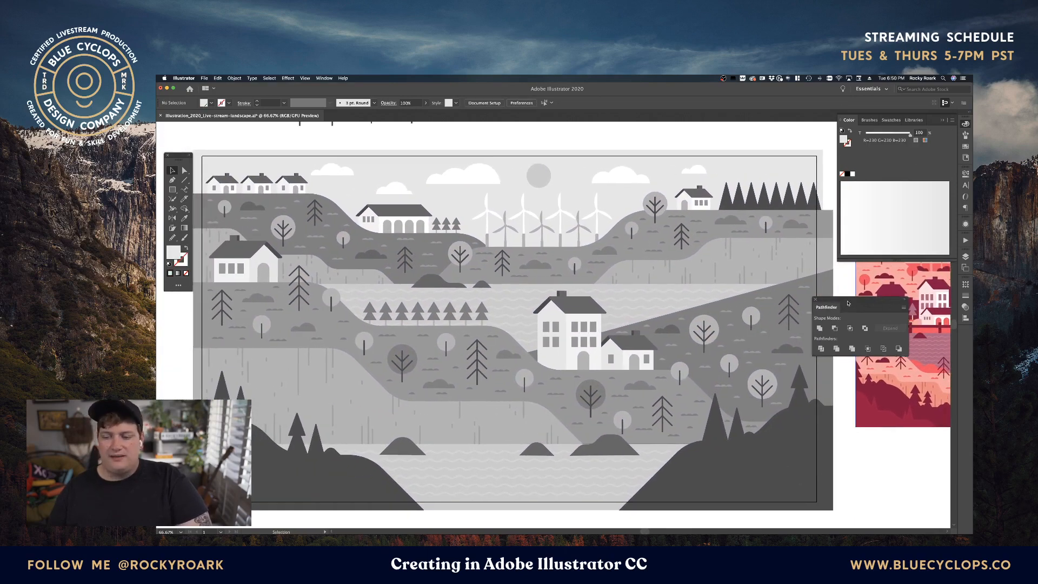
{"action": "left_click_drag", "start_coordinate": [830, 308], "coordinate": [863, 294]}
{"action": "left_click_drag", "start_coordinate": [755, 493], "coordinate": [766, 494]}
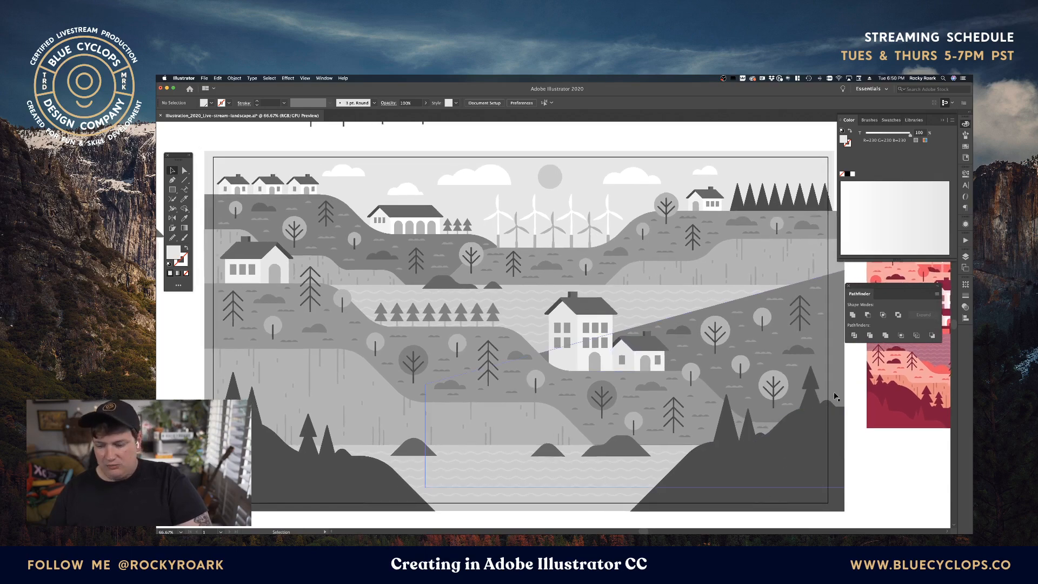
Step: Group the right foreground hill with its pine trees and bushes
{"action": "left_click", "coordinate": [810, 399]}
{"action": "left_click", "coordinate": [810, 381], "text": "shift"}
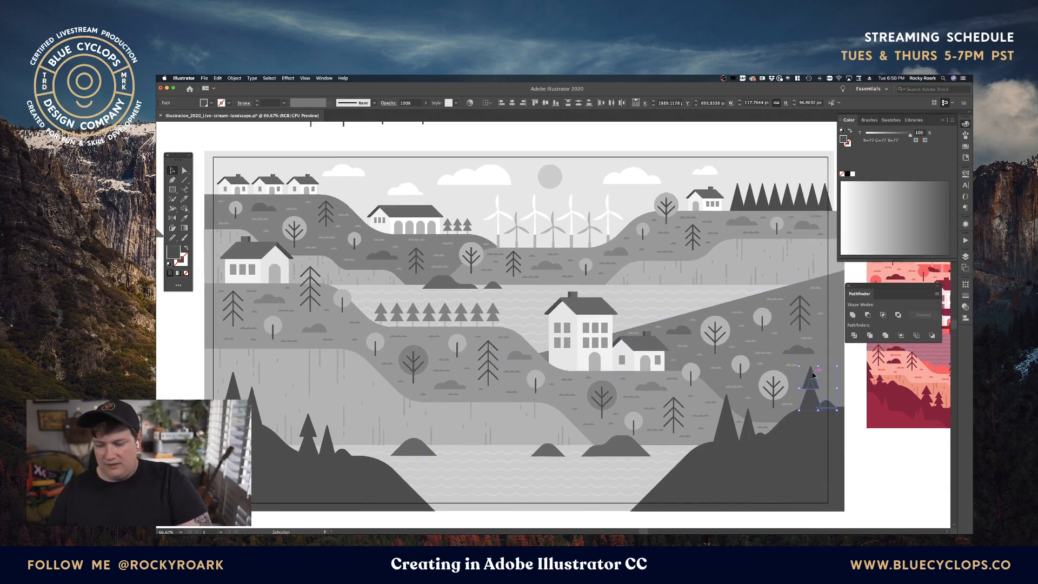
{"action": "left_click", "coordinate": [749, 428], "text": "shift"}
{"action": "left_click", "coordinate": [730, 433], "text": "shift"}
{"action": "left_click", "coordinate": [719, 472], "text": "shift"}
{"action": "key", "text": "super+g"}
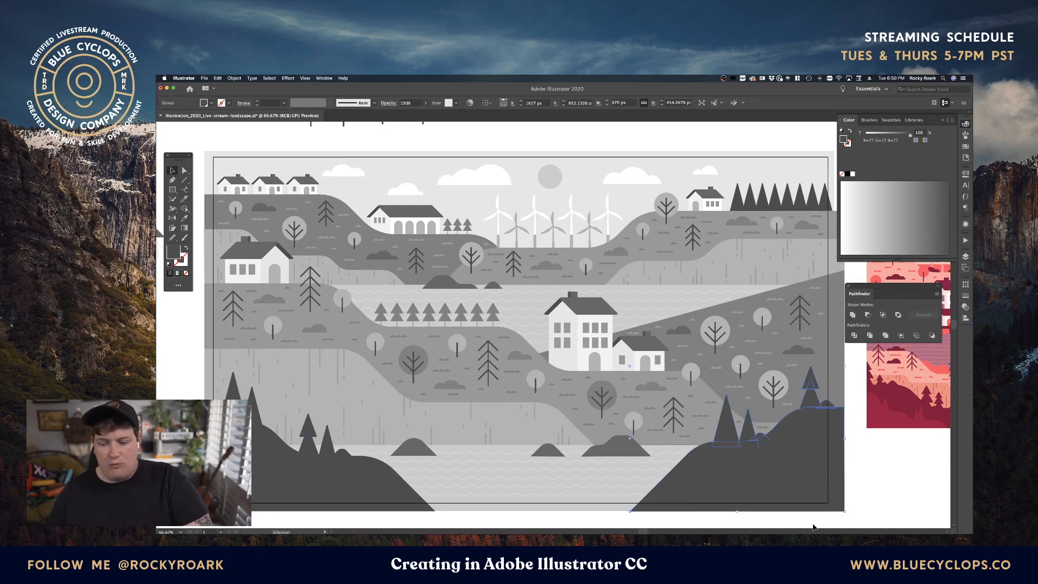
Step: Create a new colour group from all the selected artwork, converting process colours to global and including swatches for tints
{"action": "key", "text": "super+a"}
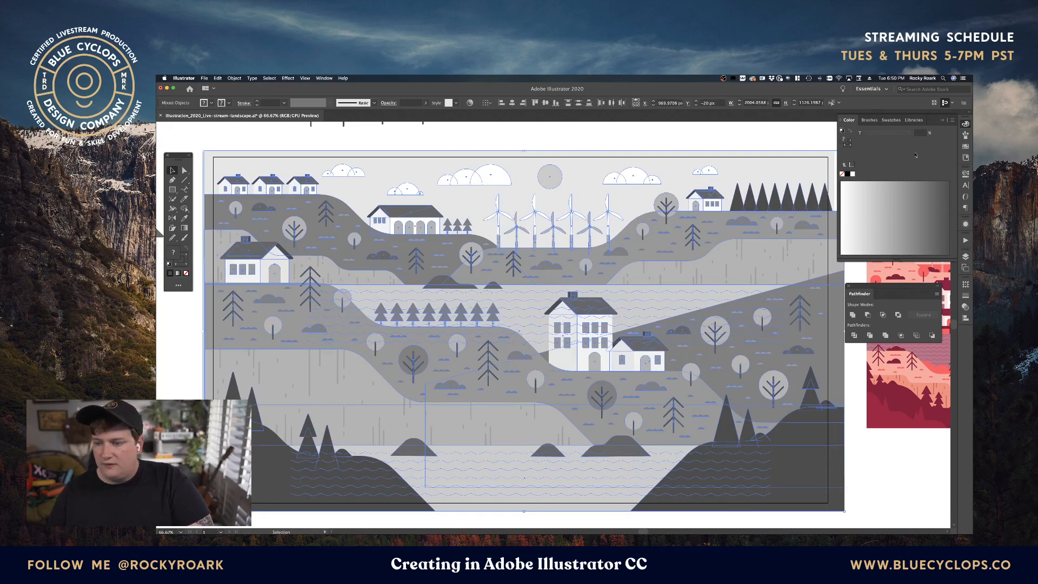
{"action": "left_click", "coordinate": [966, 147]}
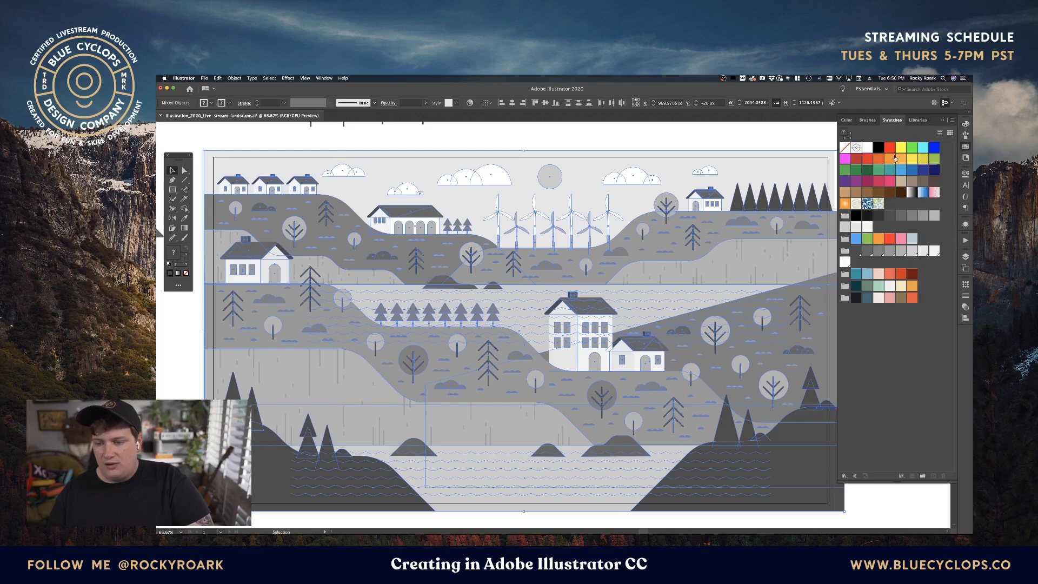
{"action": "left_click_drag", "start_coordinate": [894, 122], "coordinate": [518, 165]}
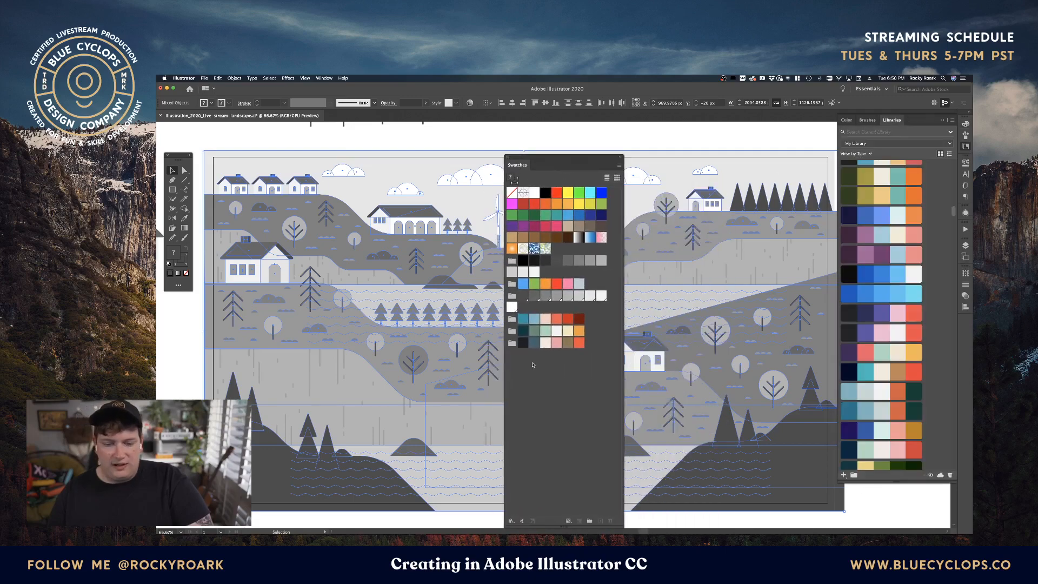
{"action": "left_click", "coordinate": [590, 522]}
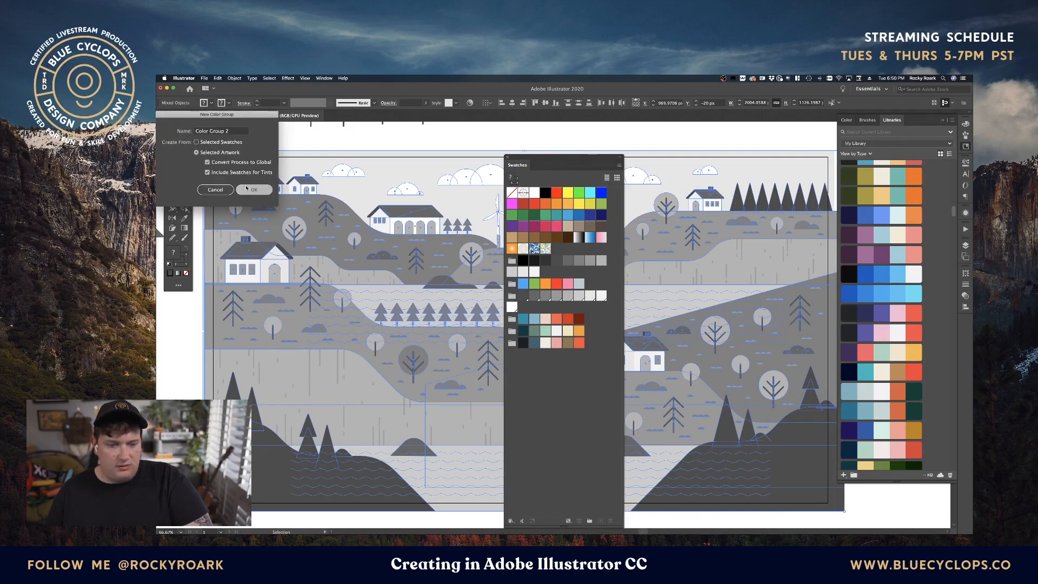
{"action": "left_click", "coordinate": [254, 189]}
Step: Delete the old greyscale colour group from the swatches and dock the Swatches panel again
{"action": "left_click", "coordinate": [513, 296]}
{"action": "left_click", "coordinate": [610, 521]}
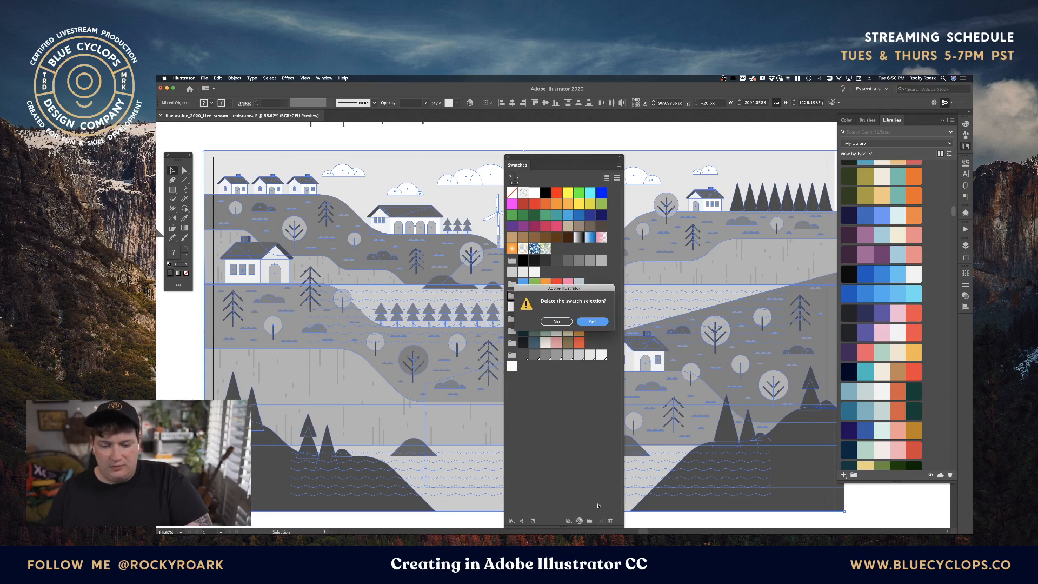
{"action": "left_click", "coordinate": [591, 322]}
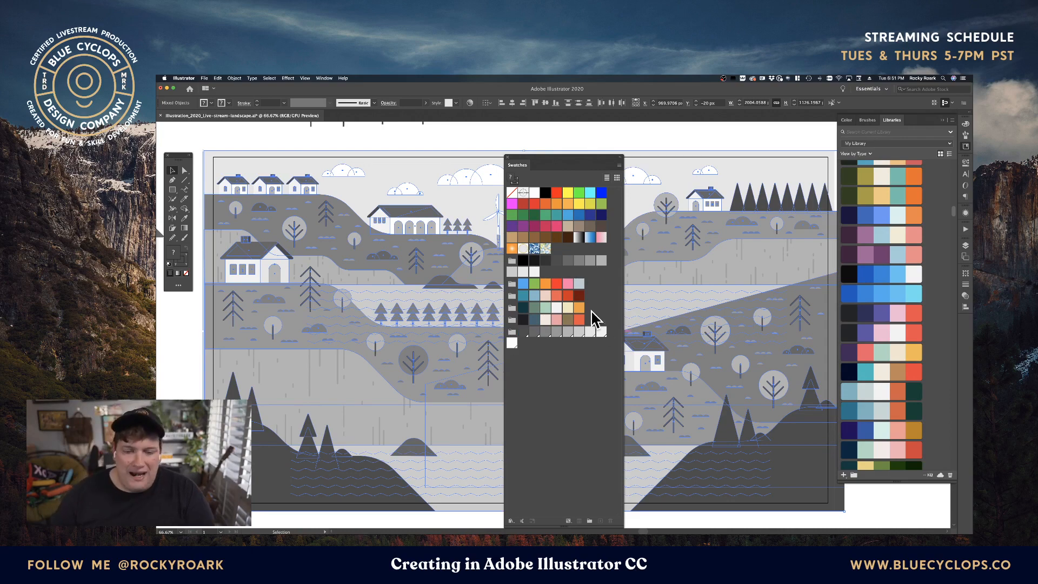
{"action": "left_click_drag", "start_coordinate": [530, 161], "coordinate": [895, 118]}
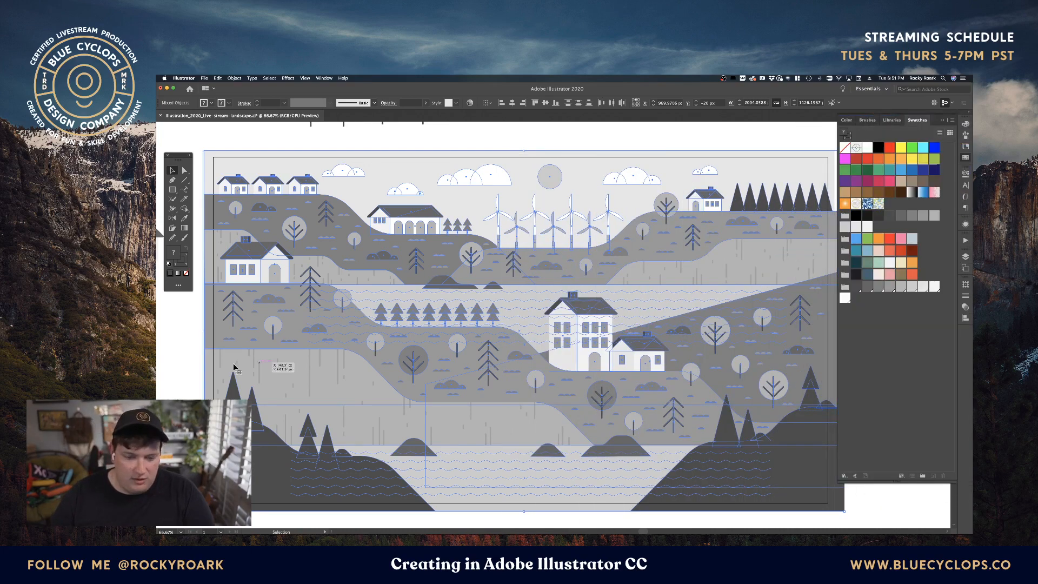
Step: Group the left foreground hill with its pine trees and bushes, and select it together with the right hill group
{"action": "left_click", "coordinate": [186, 356]}
{"action": "left_click", "coordinate": [317, 470]}
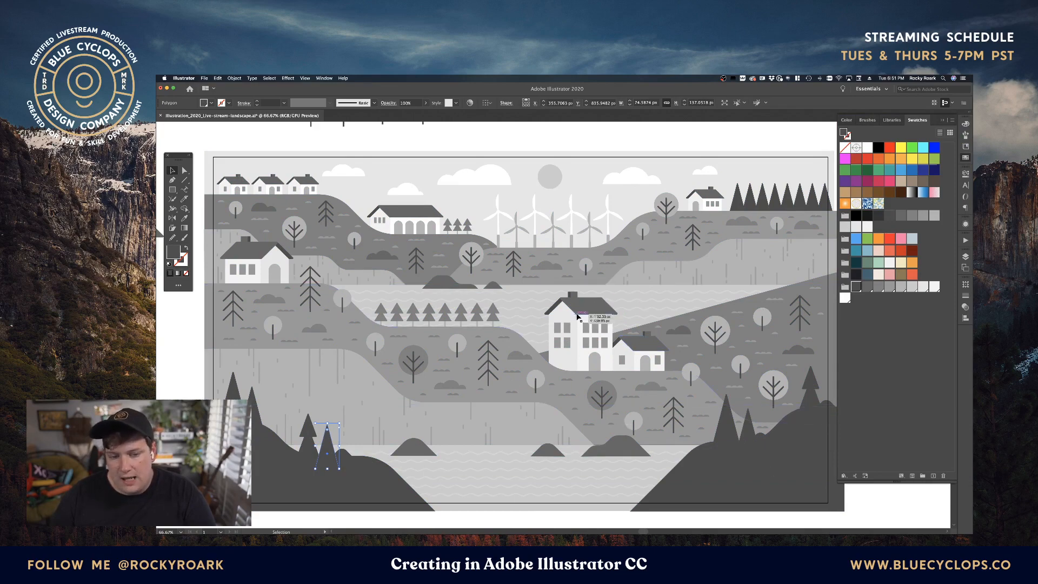
{"action": "left_click", "coordinate": [621, 443]}
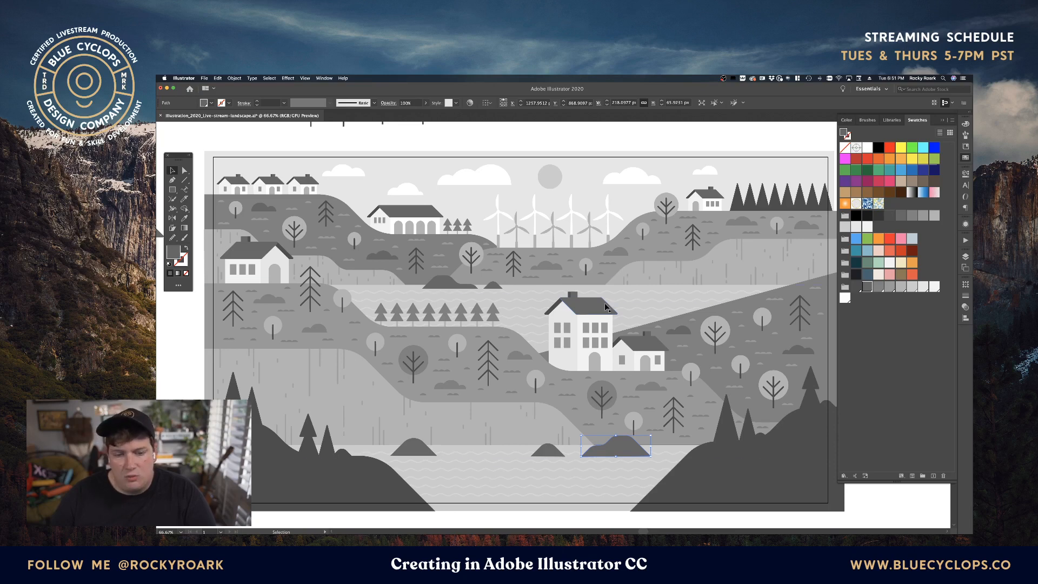
{"action": "left_click", "coordinate": [763, 485]}
{"action": "left_click", "coordinate": [354, 470], "text": "shift"}
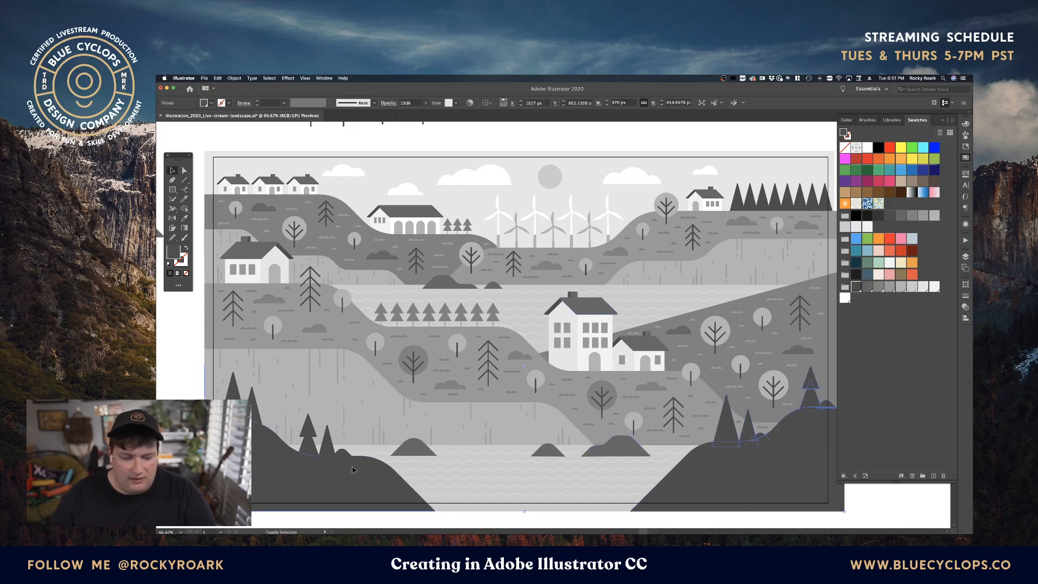
{"action": "left_click", "coordinate": [326, 450]}
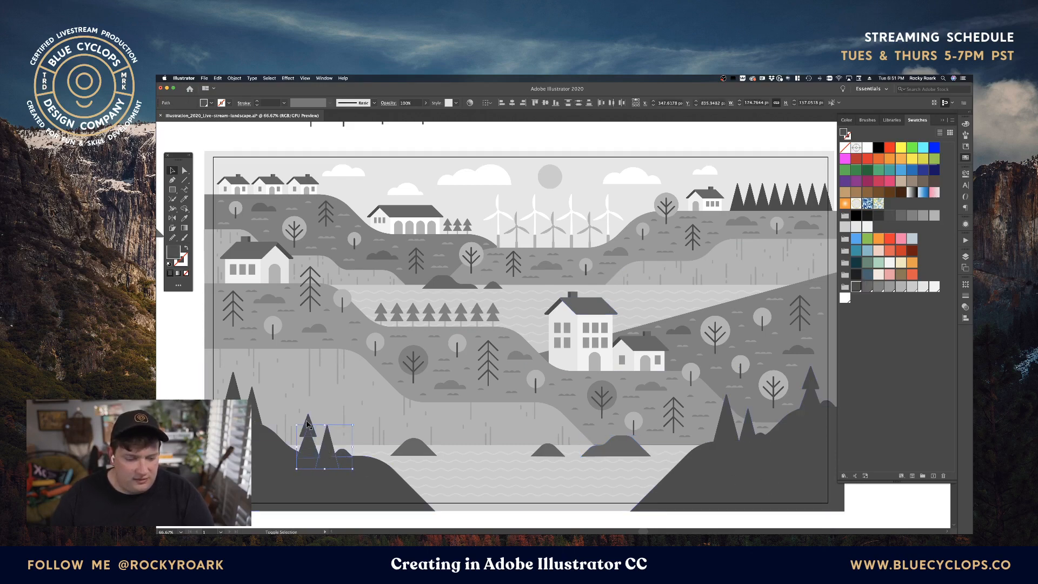
{"action": "left_click", "coordinate": [253, 410], "text": "shift"}
{"action": "left_click", "coordinate": [234, 403], "text": "shift"}
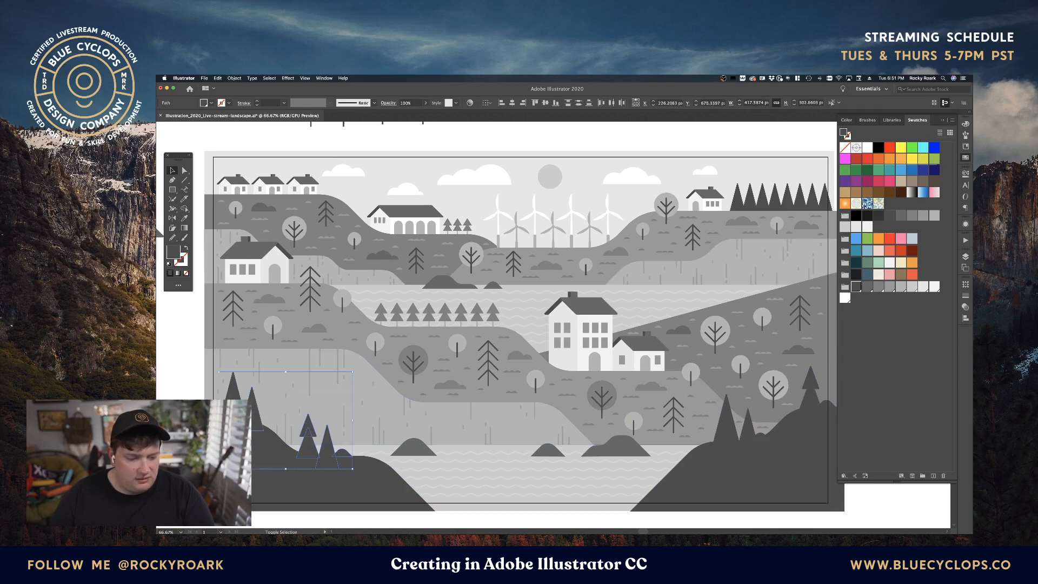
{"action": "left_click", "coordinate": [238, 469], "text": "shift"}
{"action": "key", "text": "super+g"}
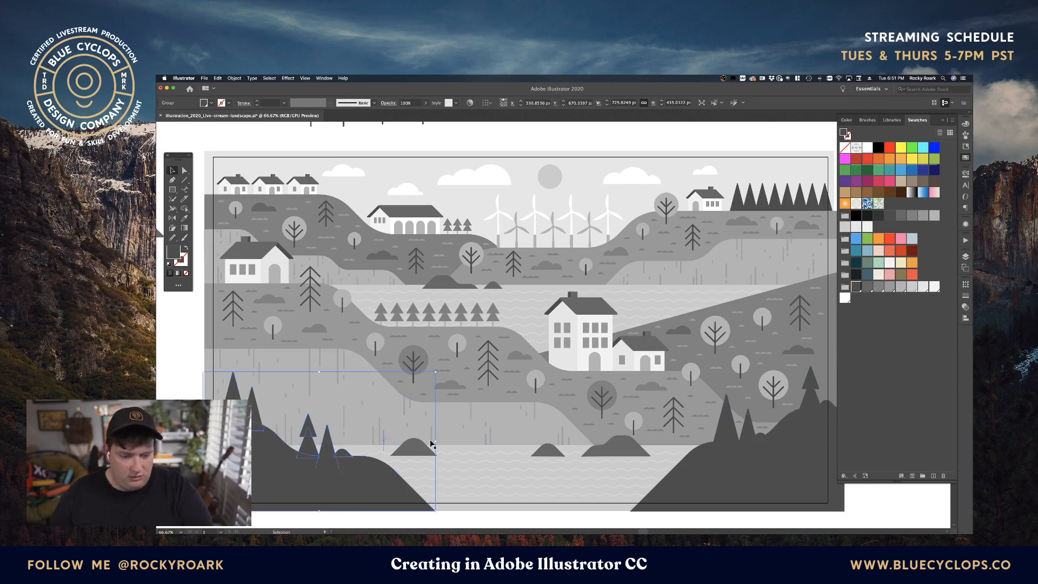
{"action": "left_click", "coordinate": [741, 476], "text": "shift"}
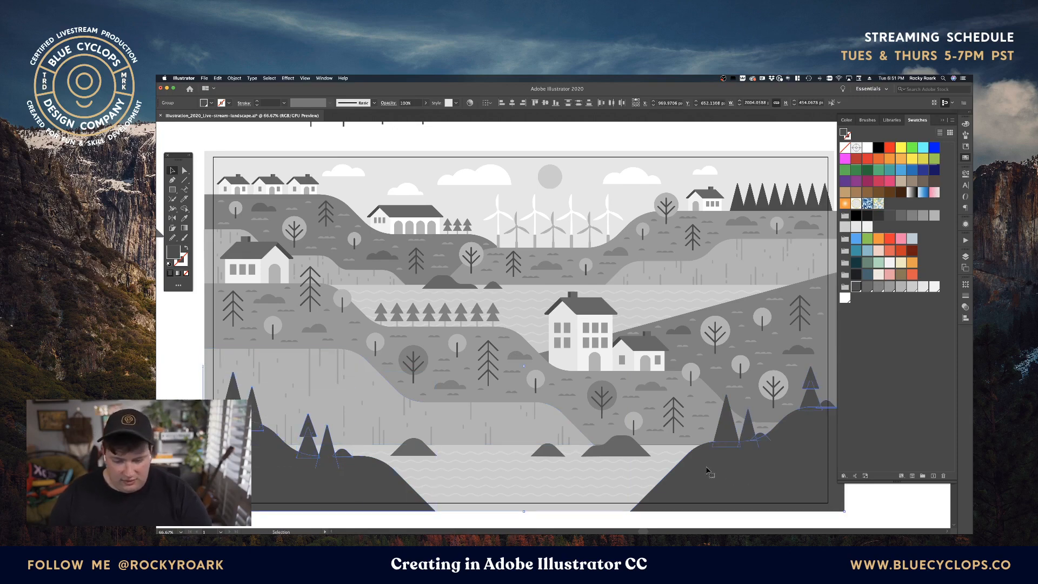
{"action": "left_click", "coordinate": [620, 446]}
{"action": "left_click", "coordinate": [549, 451], "text": "shift"}
{"action": "left_click", "coordinate": [420, 451], "text": "shift"}
{"action": "key", "text": "i"}
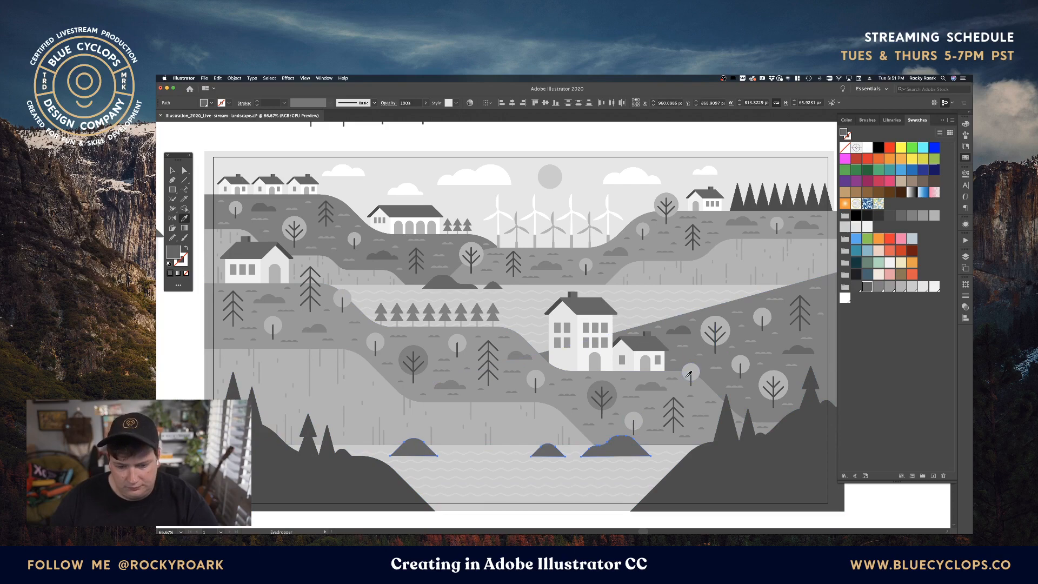
{"action": "key", "text": "v"}
{"action": "left_click", "coordinate": [550, 309]}
Step: Select every shape with the same fill colour as the large house's dark roof and recolour them with a lighter grey sampled from the artwork
{"action": "key", "text": "a"}
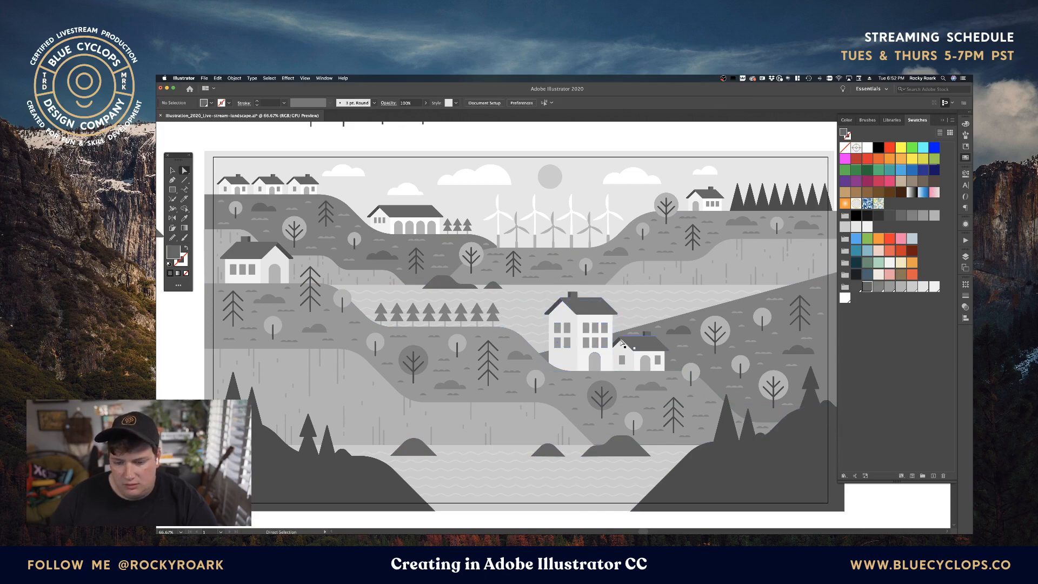
{"action": "left_click", "coordinate": [571, 296]}
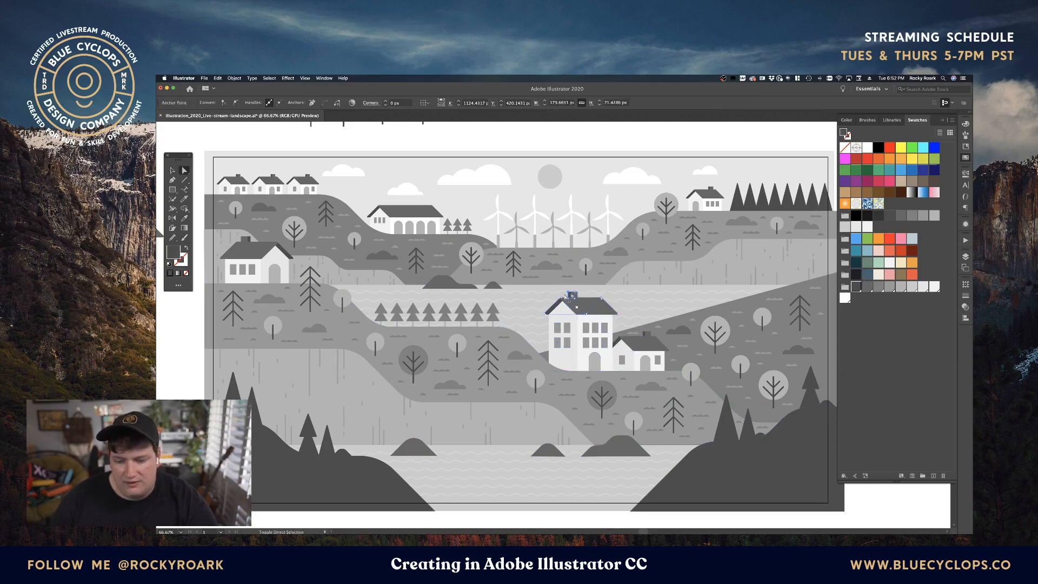
{"action": "left_click", "coordinate": [270, 78]}
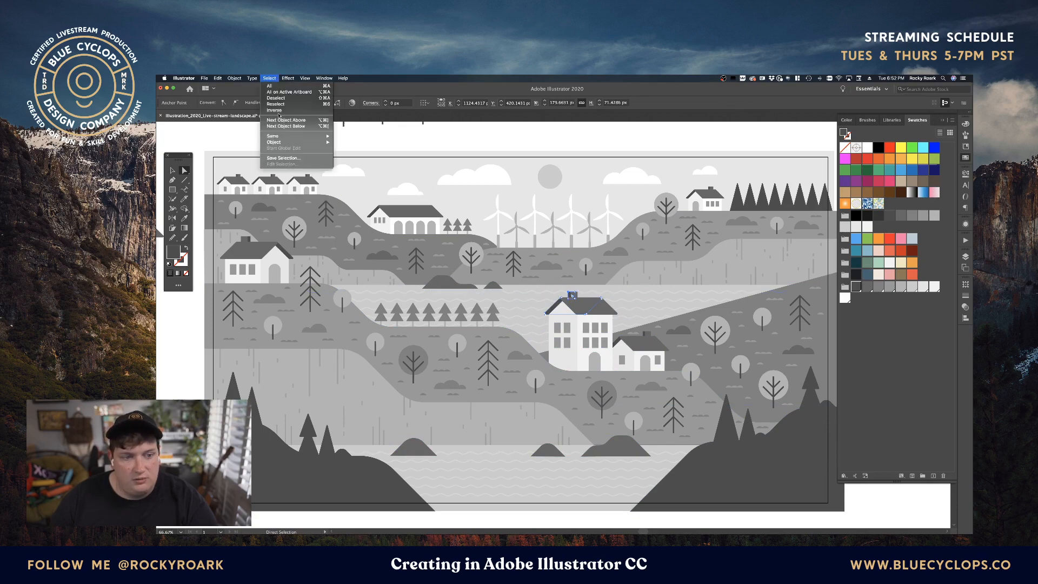
{"action": "mouse_move", "coordinate": [273, 136]}
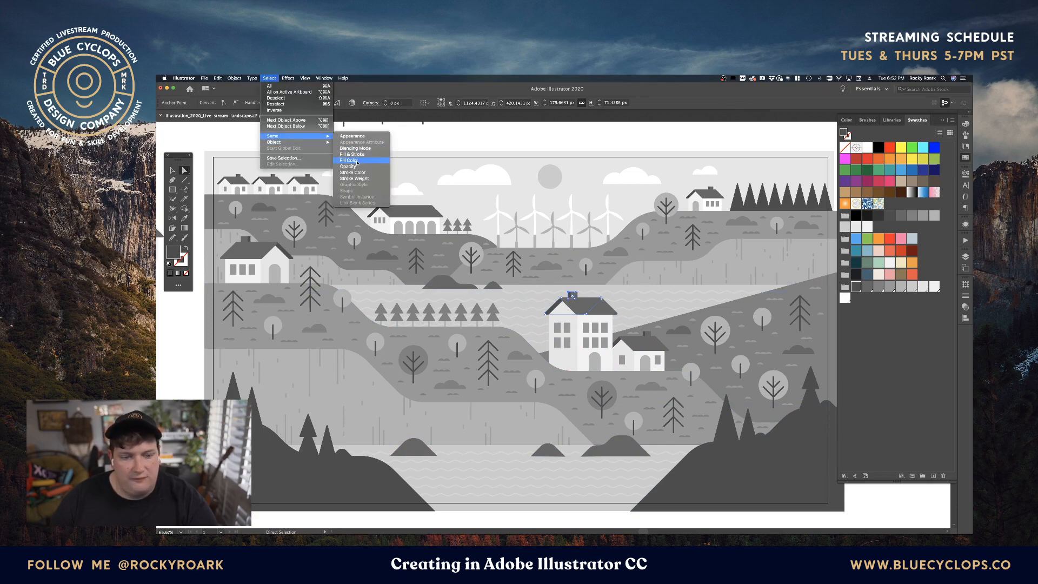
{"action": "left_click", "coordinate": [357, 160]}
{"action": "key", "text": "i"}
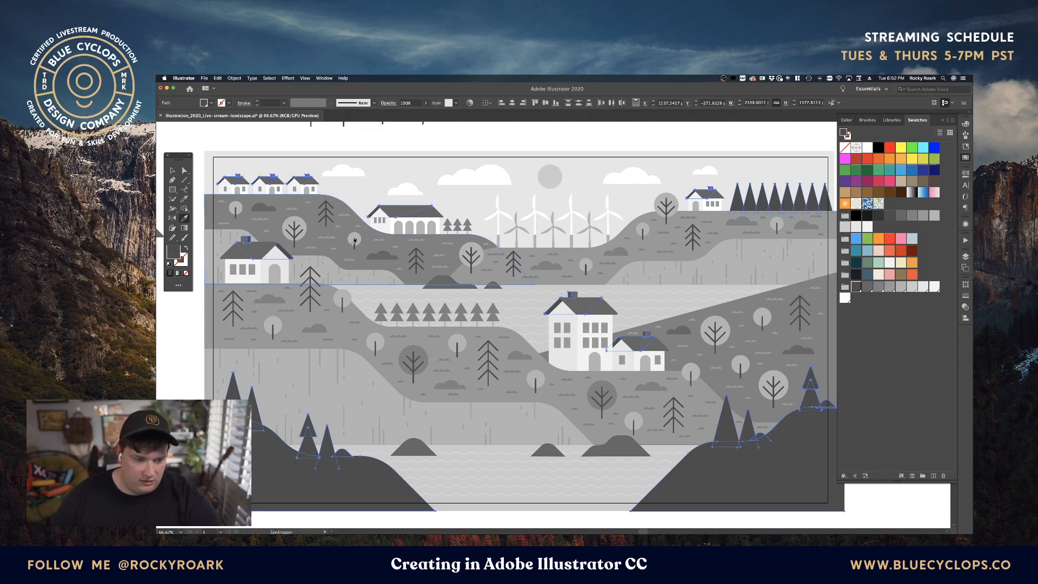
{"action": "left_click", "coordinate": [388, 239]}
{"action": "key", "text": "v"}
{"action": "left_click", "coordinate": [286, 139]}
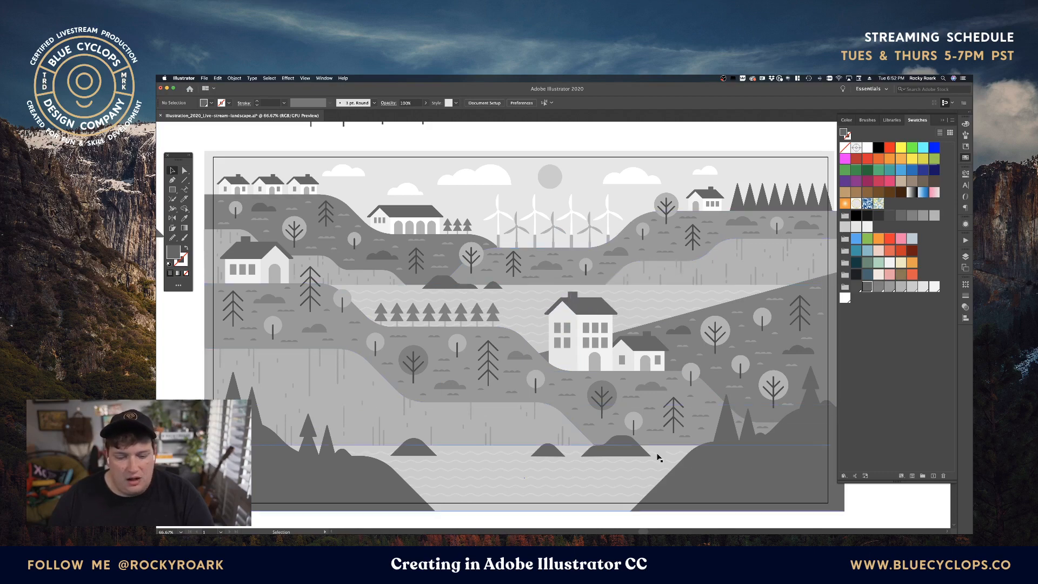
Step: Select the three rocks in the lower lake and try recolouring them with a grey sampled from the middle hill
{"action": "left_click", "coordinate": [549, 452]}
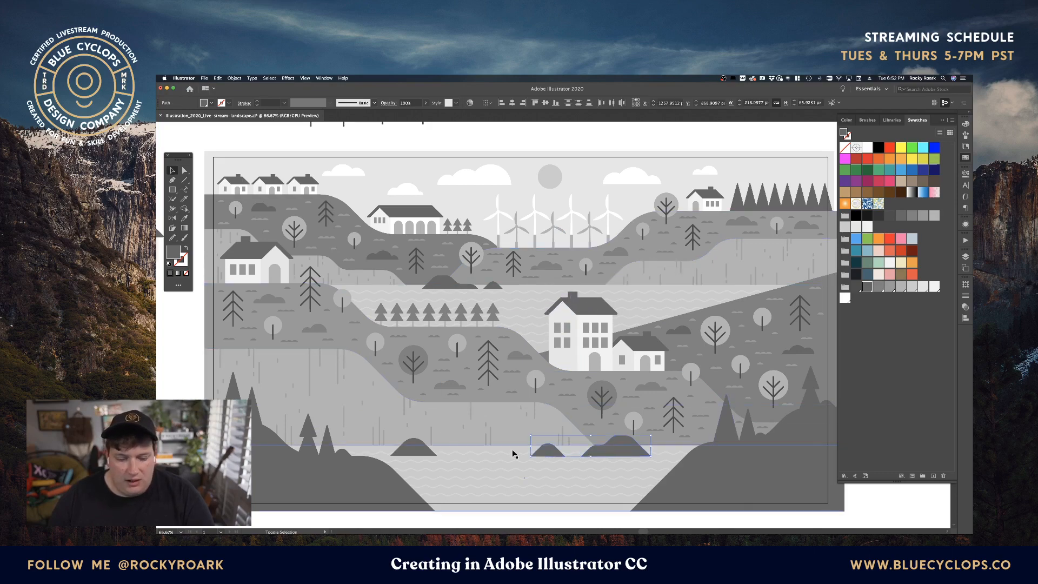
{"action": "left_click", "coordinate": [413, 452], "text": "shift"}
{"action": "key", "text": "i"}
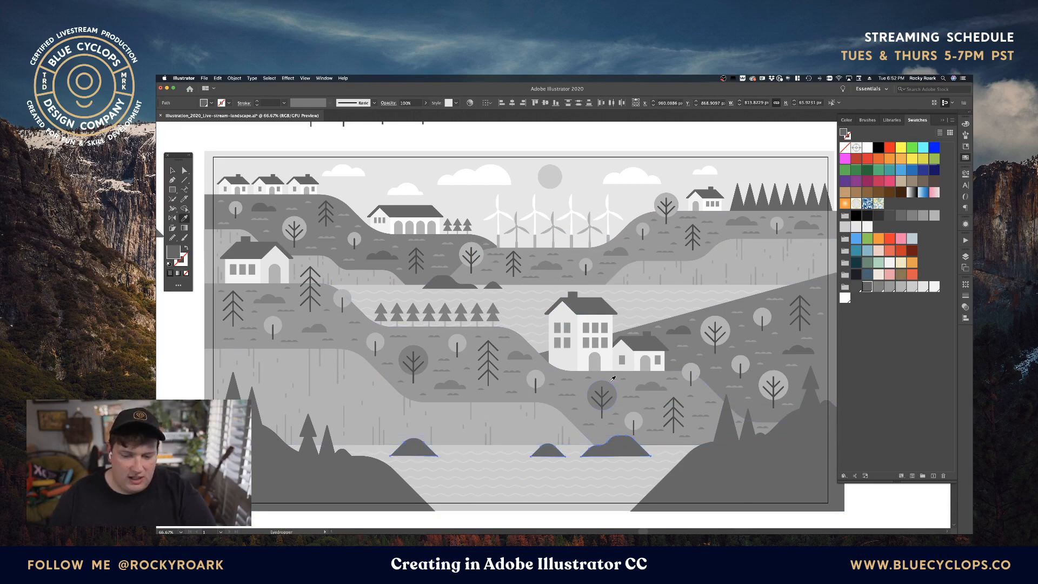
{"action": "left_click", "coordinate": [614, 378]}
{"action": "key", "text": "v"}
{"action": "scroll", "coordinate": [629, 493], "scroll_direction": "left", "scroll_amount": 10}
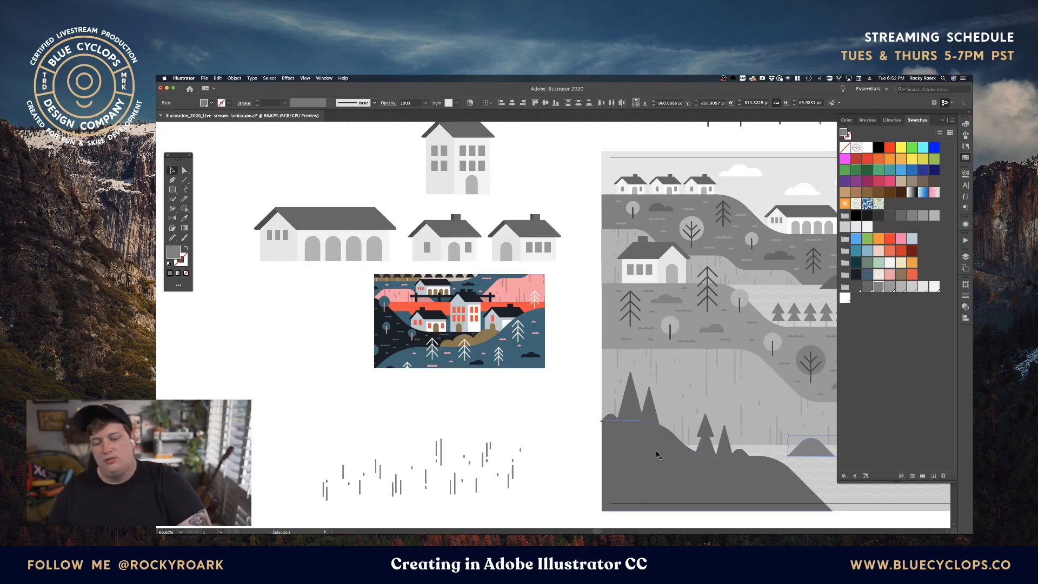
{"action": "scroll", "coordinate": [629, 493], "scroll_direction": "right", "scroll_amount": 10}
{"action": "scroll", "coordinate": [629, 493], "scroll_direction": "down", "scroll_amount": 2}
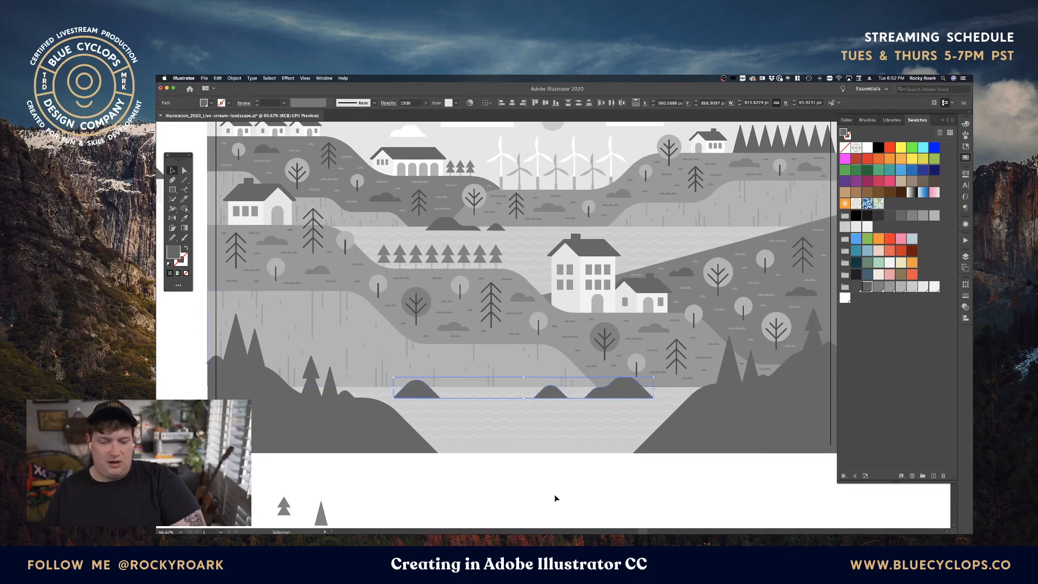
{"action": "left_click", "coordinate": [635, 485]}
{"action": "scroll", "coordinate": [603, 338], "scroll_direction": "up", "scroll_amount": 3}
{"action": "scroll", "coordinate": [603, 338], "scroll_direction": "left", "scroll_amount": 1}
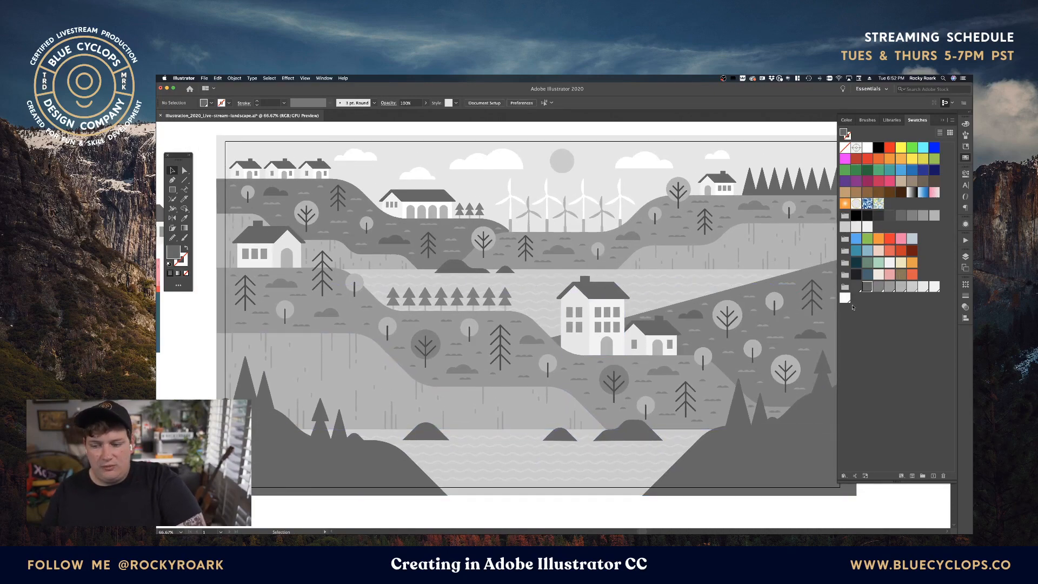
{"action": "left_click", "coordinate": [741, 430]}
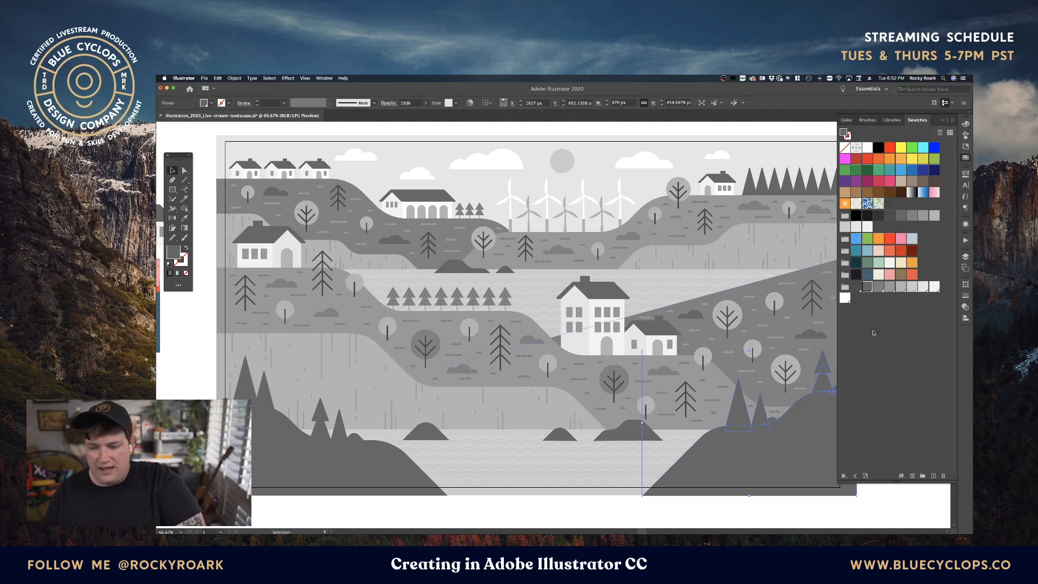
{"action": "left_click", "coordinate": [748, 496]}
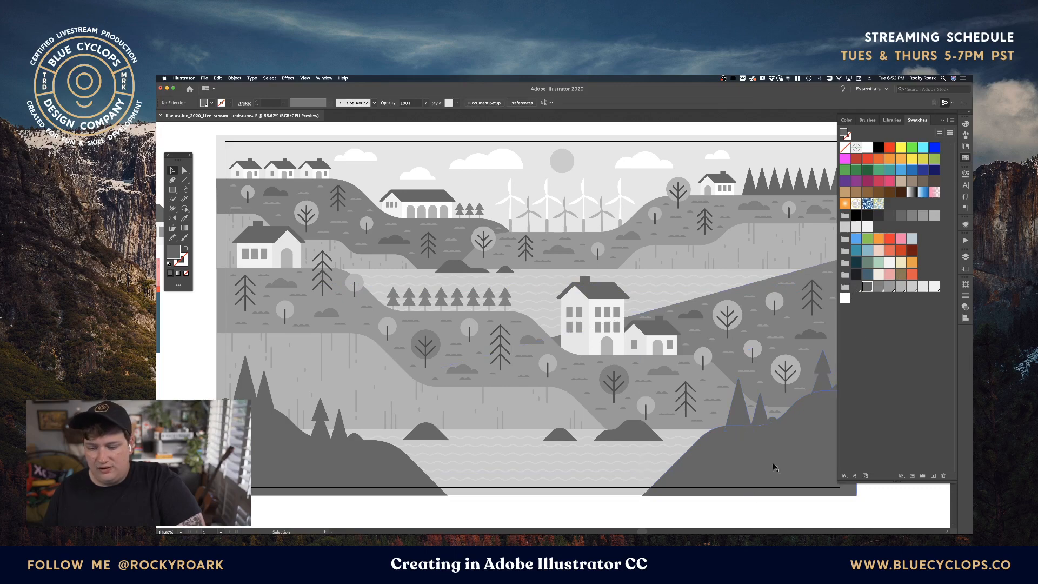
{"action": "left_click", "coordinate": [788, 389]}
{"action": "left_click", "coordinate": [583, 515]}
Step: Select all strokes with the same stroke colour as a tree trunk on the middle hill and apply the R=102 G=102 B=102 grey swatch
{"action": "key", "text": "a"}
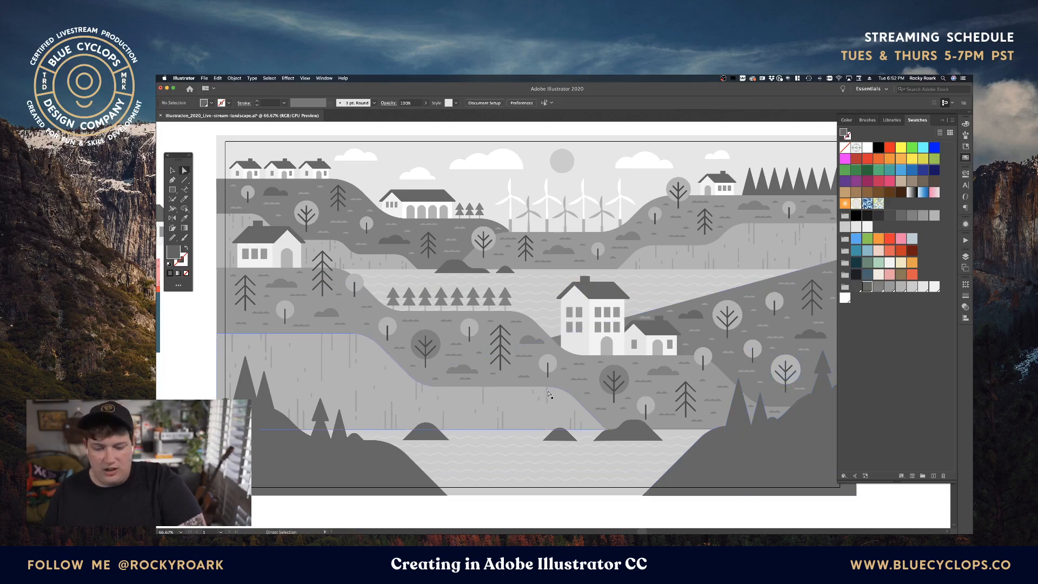
{"action": "left_click", "coordinate": [548, 370]}
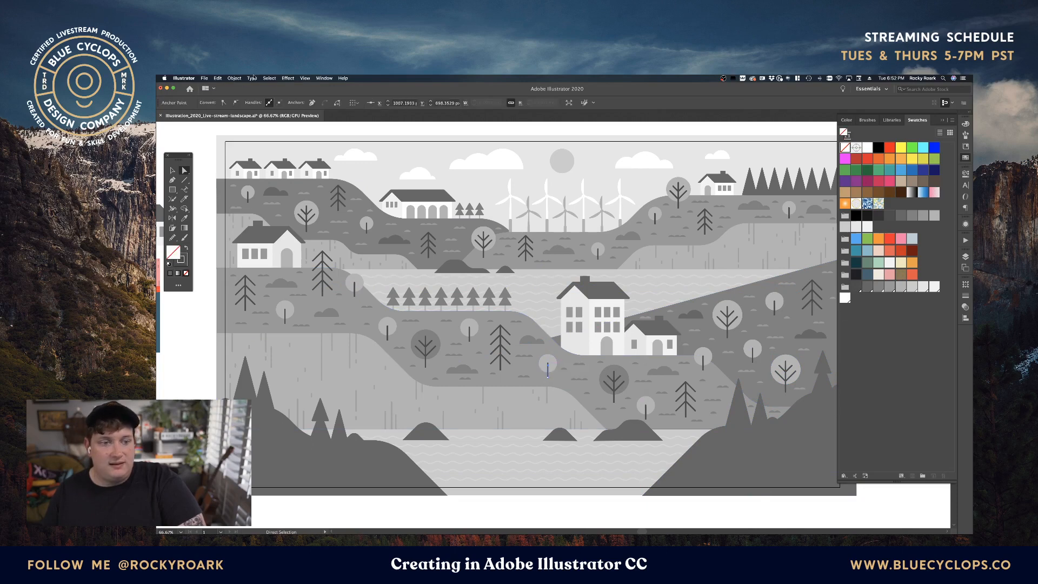
{"action": "left_click", "coordinate": [269, 78]}
{"action": "mouse_move", "coordinate": [303, 136]}
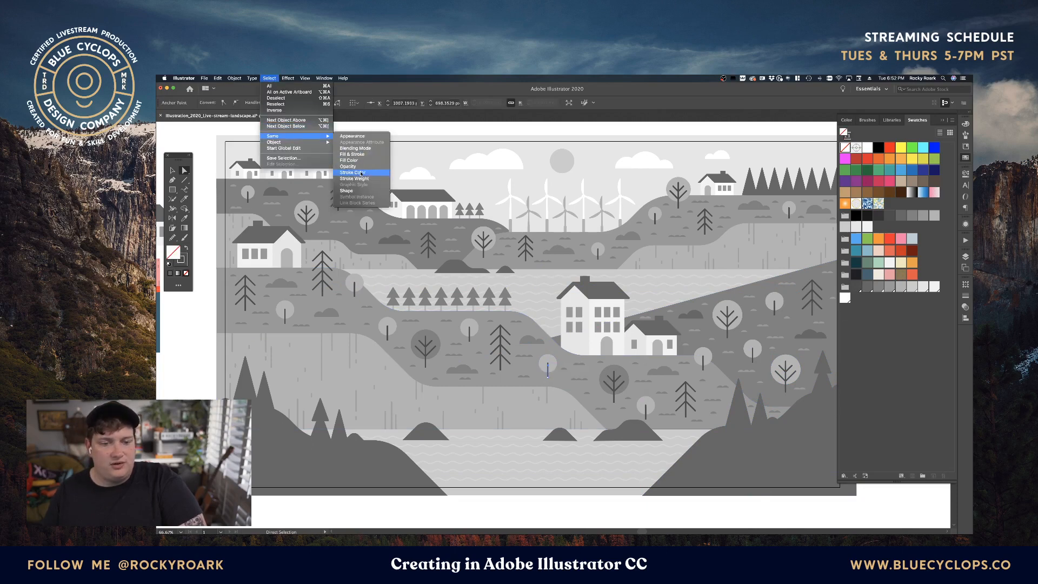
{"action": "left_click", "coordinate": [362, 173]}
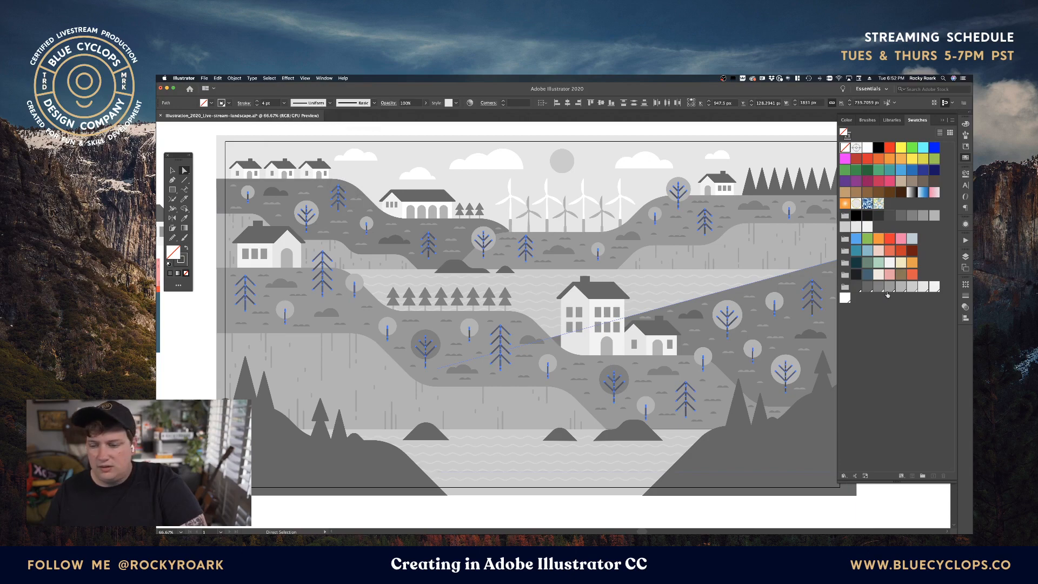
{"action": "key", "text": "x"}
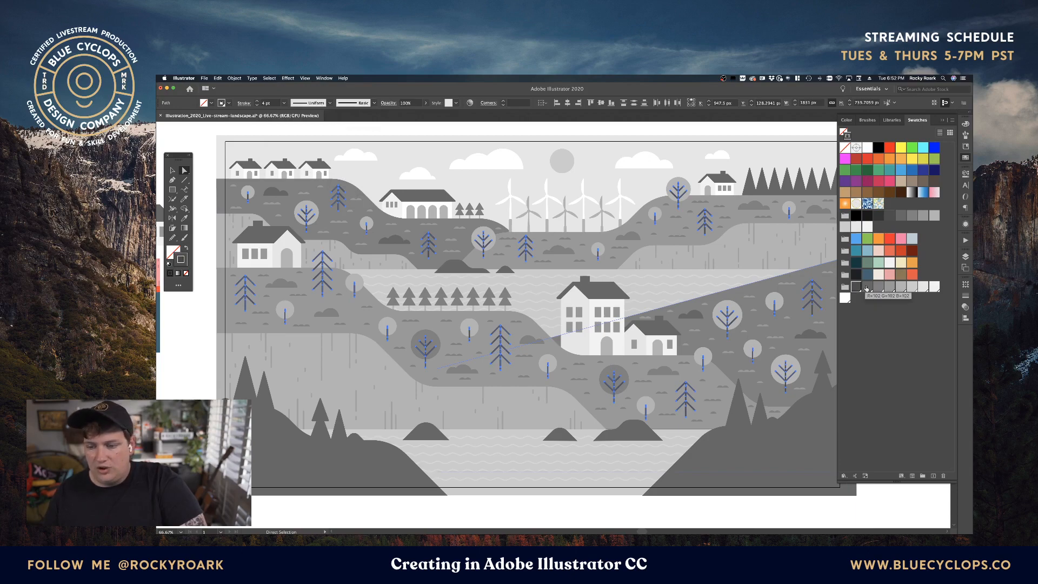
{"action": "left_click", "coordinate": [867, 287]}
{"action": "left_click", "coordinate": [888, 520]}
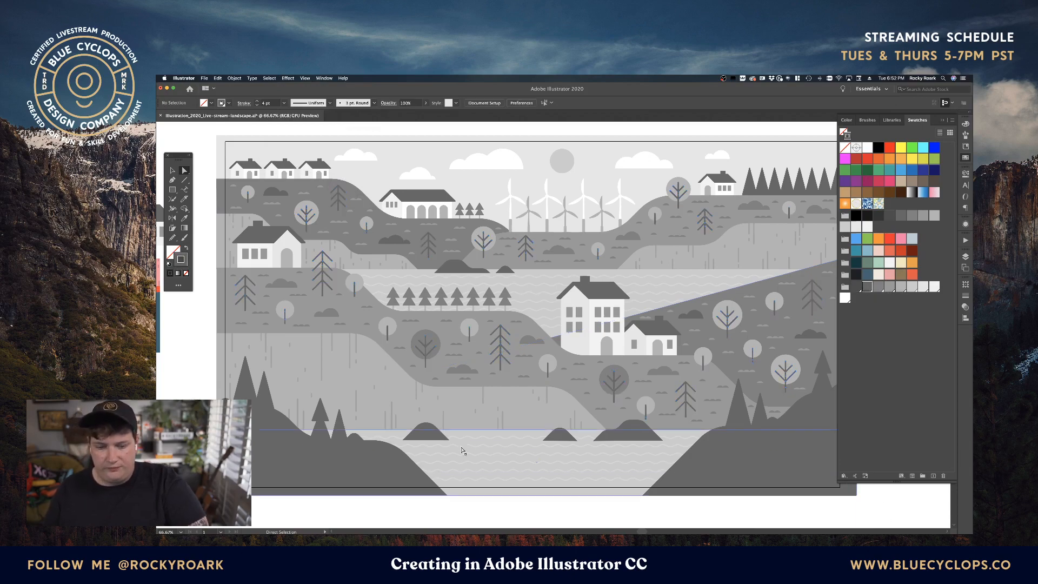
{"action": "key", "text": "v"}
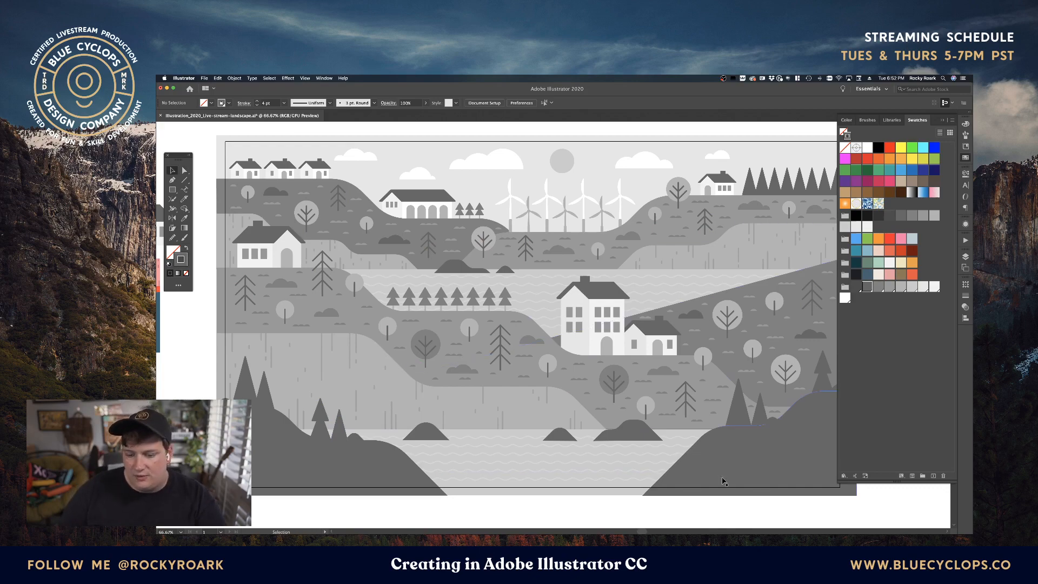
Step: Select the whole artwork, create a colour group from it with global process colours and tint swatches, and undo the new group
{"action": "left_click", "coordinate": [857, 289]}
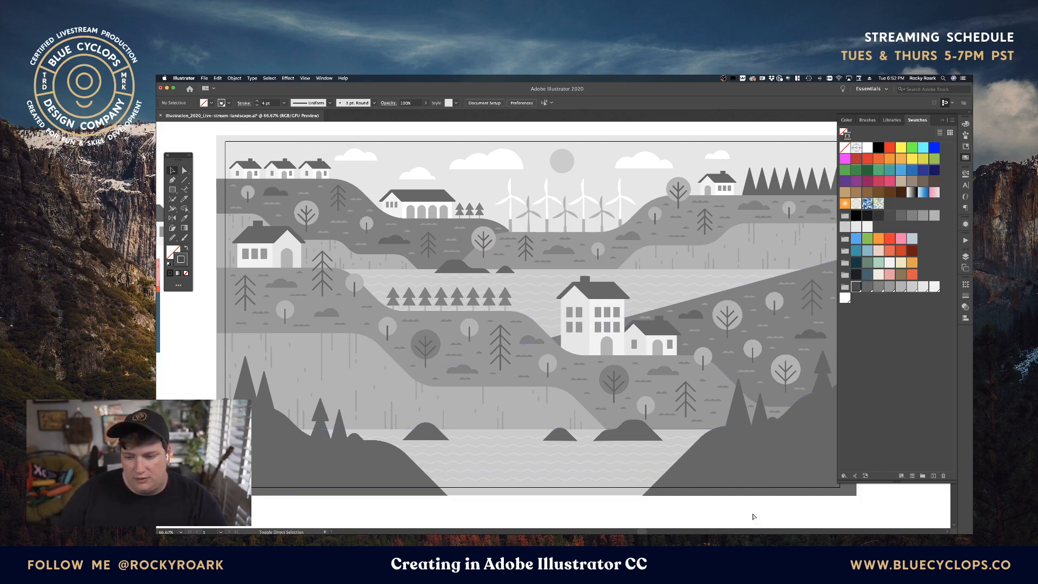
{"action": "left_click_drag", "start_coordinate": [306, 182], "coordinate": [213, 154]}
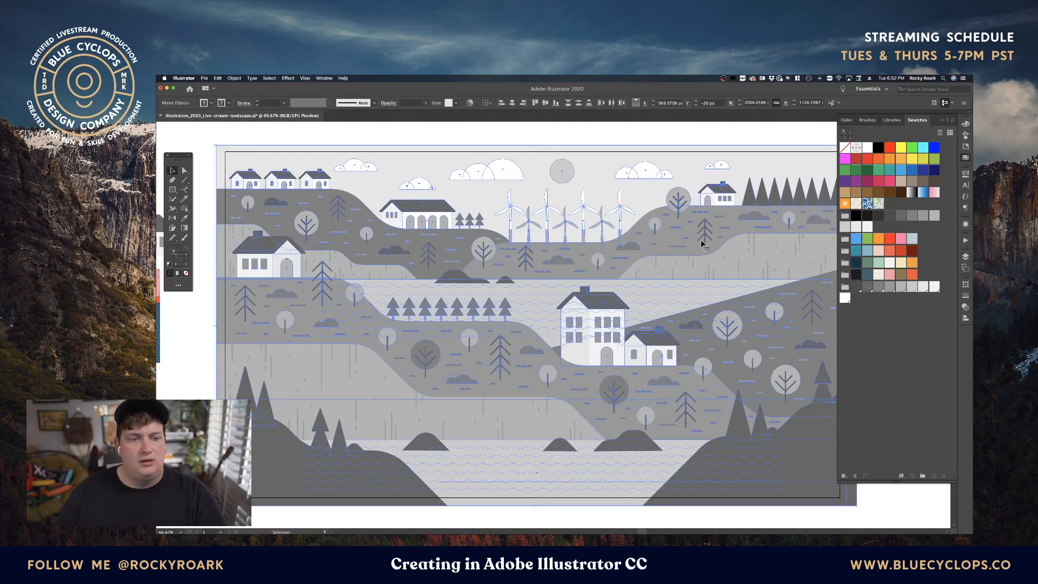
{"action": "left_click", "coordinate": [922, 476]}
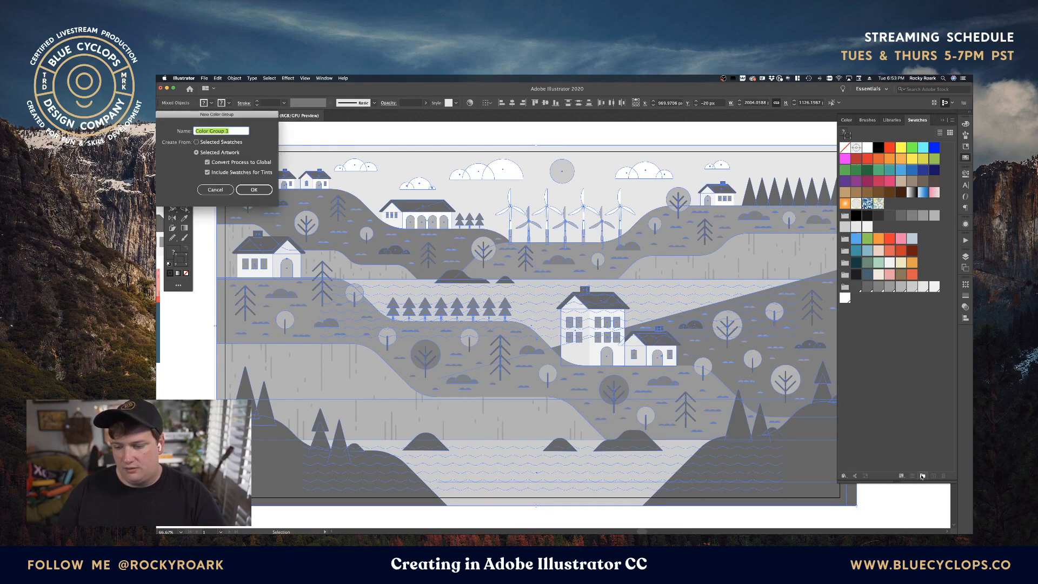
{"action": "left_click", "coordinate": [251, 188]}
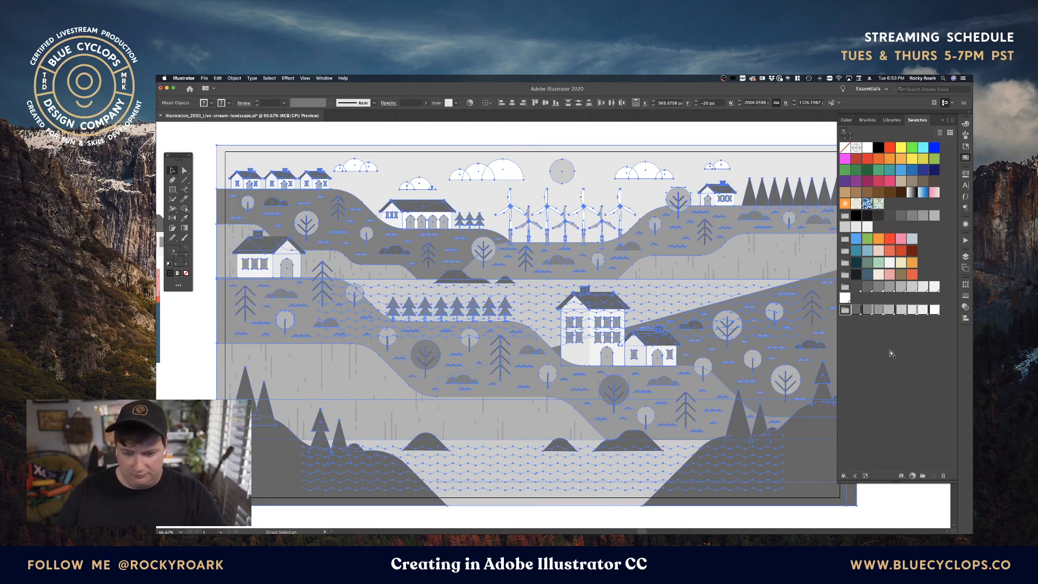
{"action": "key", "text": "super+z"}
{"action": "left_click", "coordinate": [887, 508]}
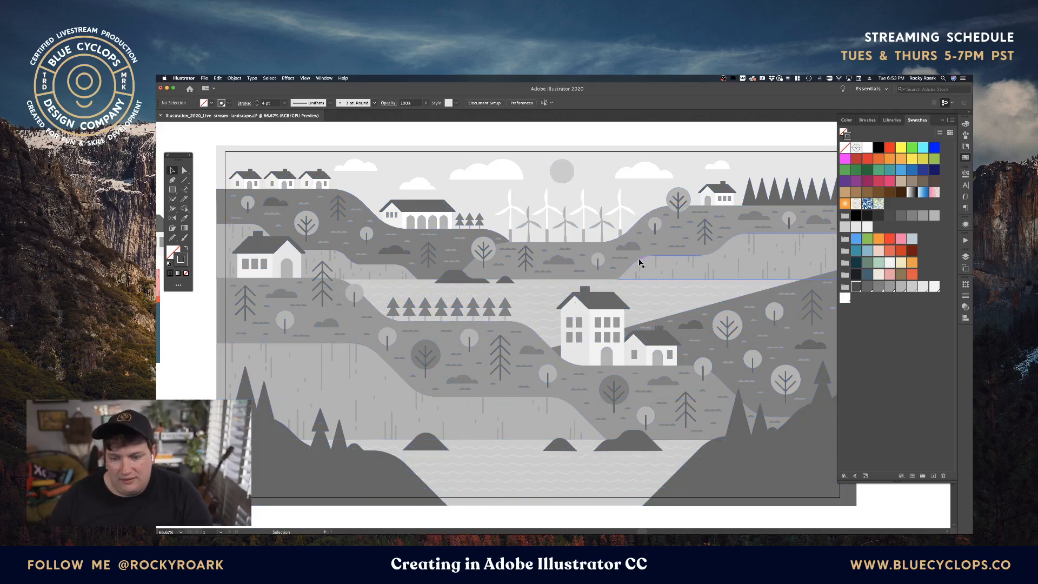
{"action": "left_click", "coordinate": [657, 264]}
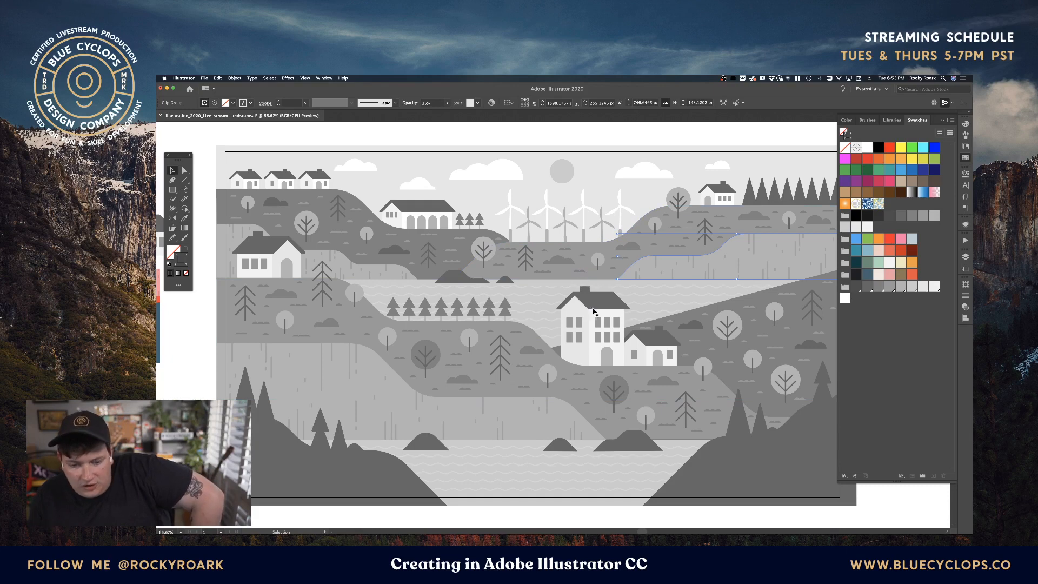
{"action": "left_click", "coordinate": [778, 139]}
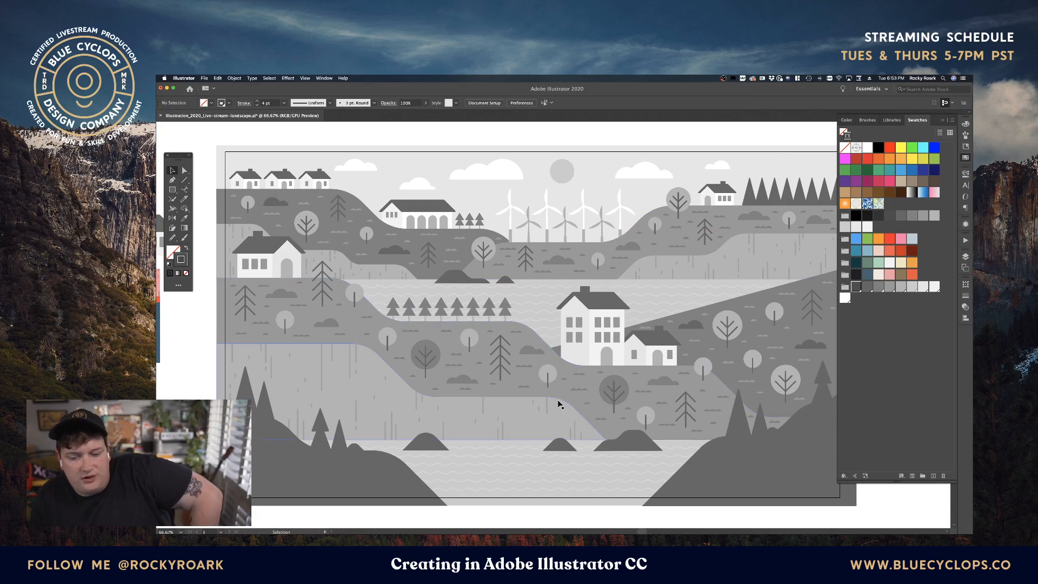
{"action": "left_click", "coordinate": [526, 388]}
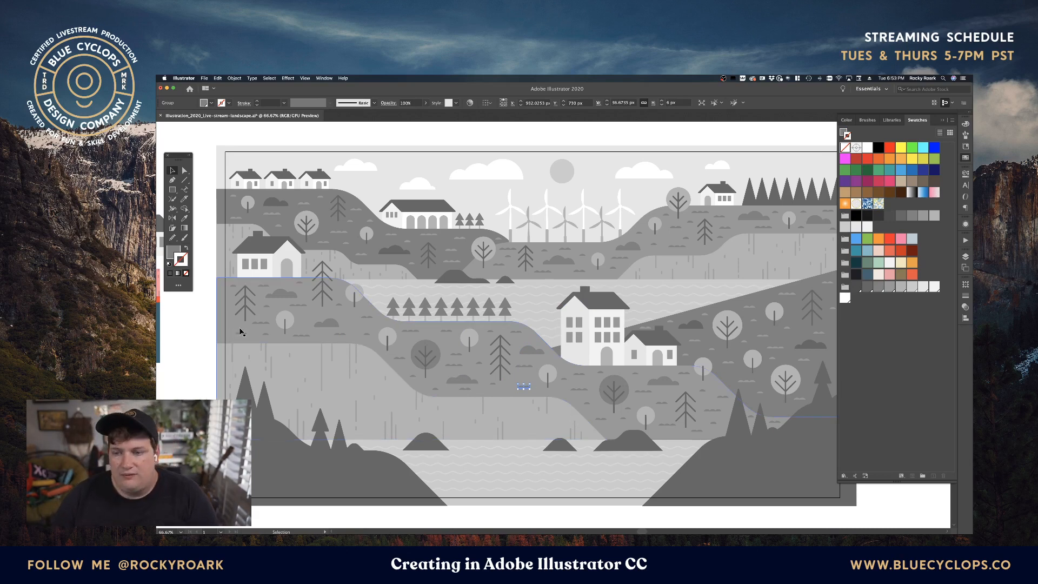
Step: Select all the grass tufts across the middle hill, from below the small house to the foreground pines, then cut and paste them back in place
{"action": "left_click", "coordinate": [264, 287]}
{"action": "left_click", "coordinate": [300, 283], "text": "shift"}
{"action": "left_click", "coordinate": [301, 305], "text": "shift"}
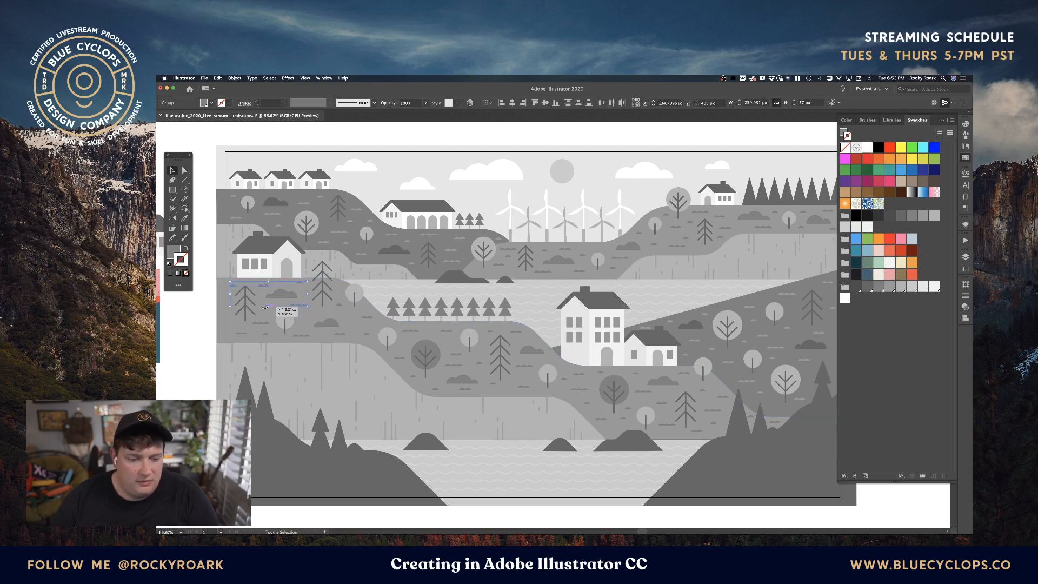
{"action": "left_click", "coordinate": [243, 334], "text": "shift"}
{"action": "left_click", "coordinate": [256, 325], "text": "shift"}
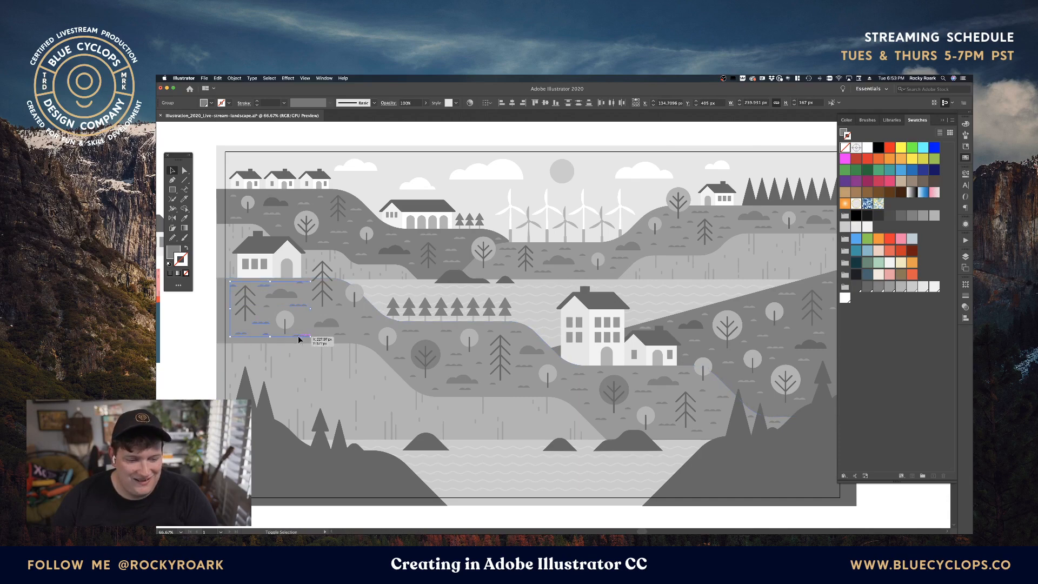
{"action": "left_click", "coordinate": [334, 336], "text": "shift"}
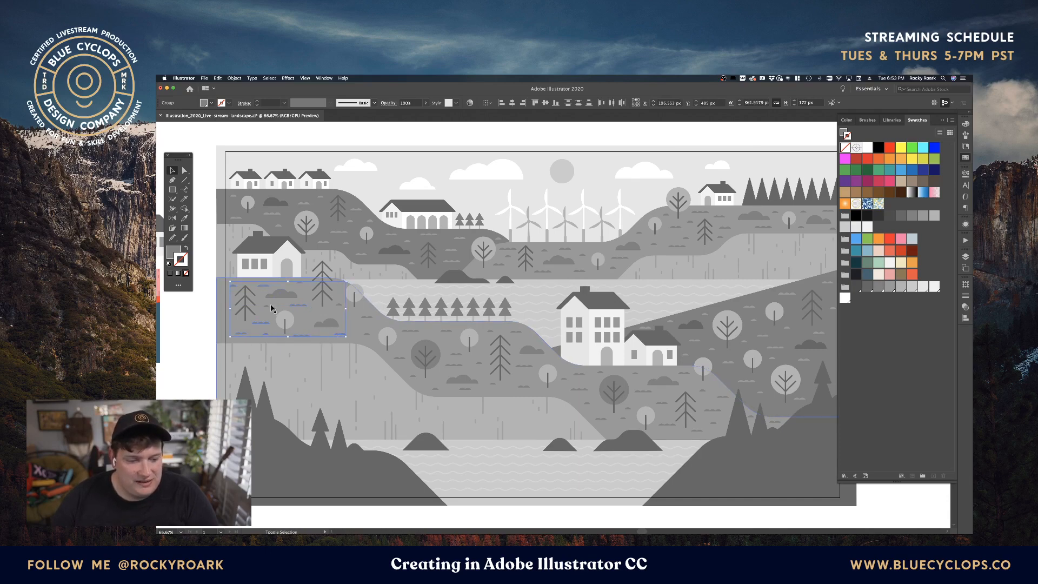
{"action": "left_click", "coordinate": [372, 321], "text": "shift"}
{"action": "left_click", "coordinate": [407, 332], "text": "shift"}
{"action": "left_click", "coordinate": [400, 359], "text": "shift"}
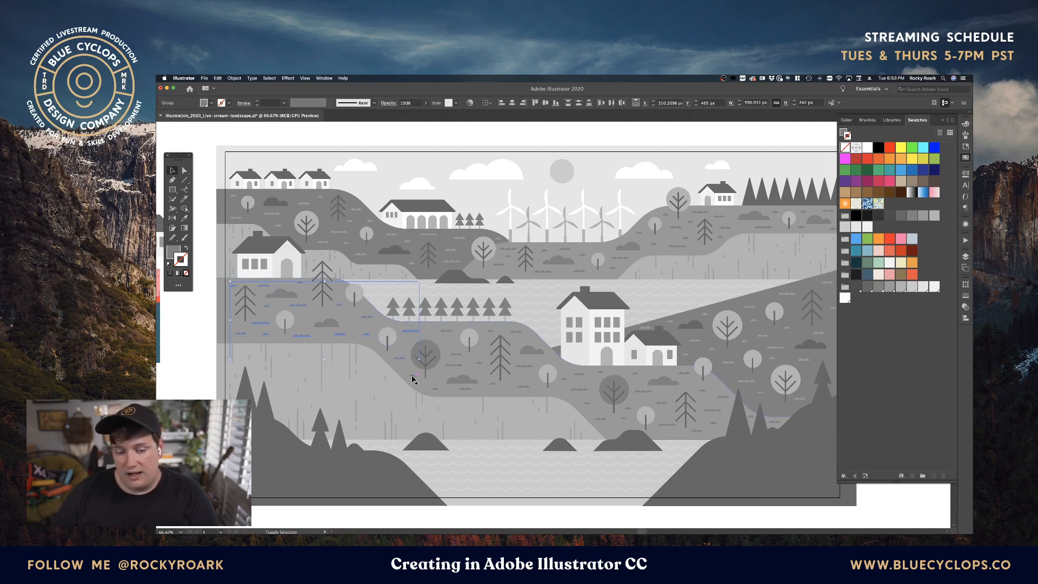
{"action": "left_click", "coordinate": [436, 388], "text": "shift"}
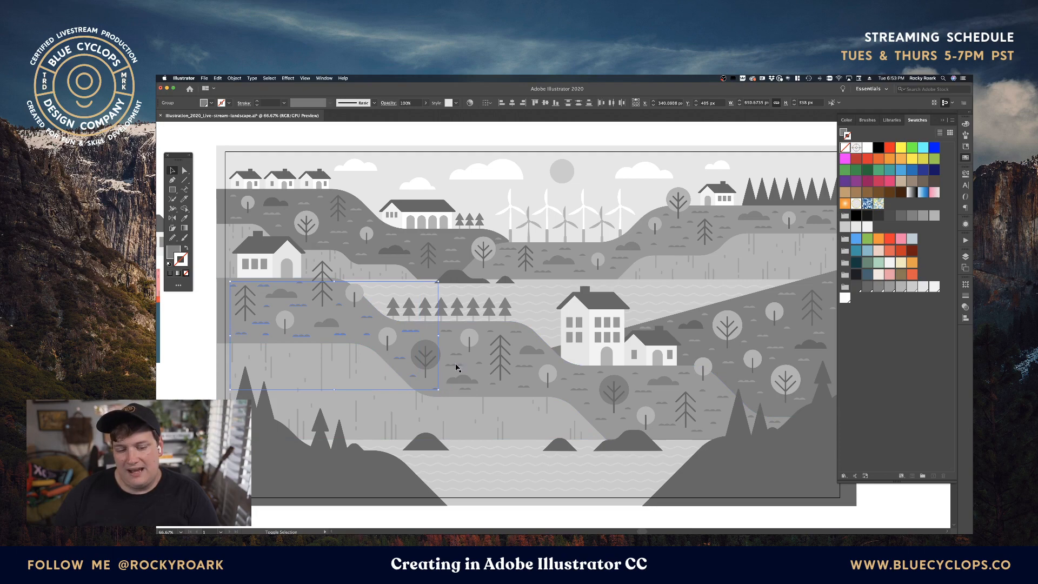
{"action": "left_click", "coordinate": [448, 332], "text": "shift"}
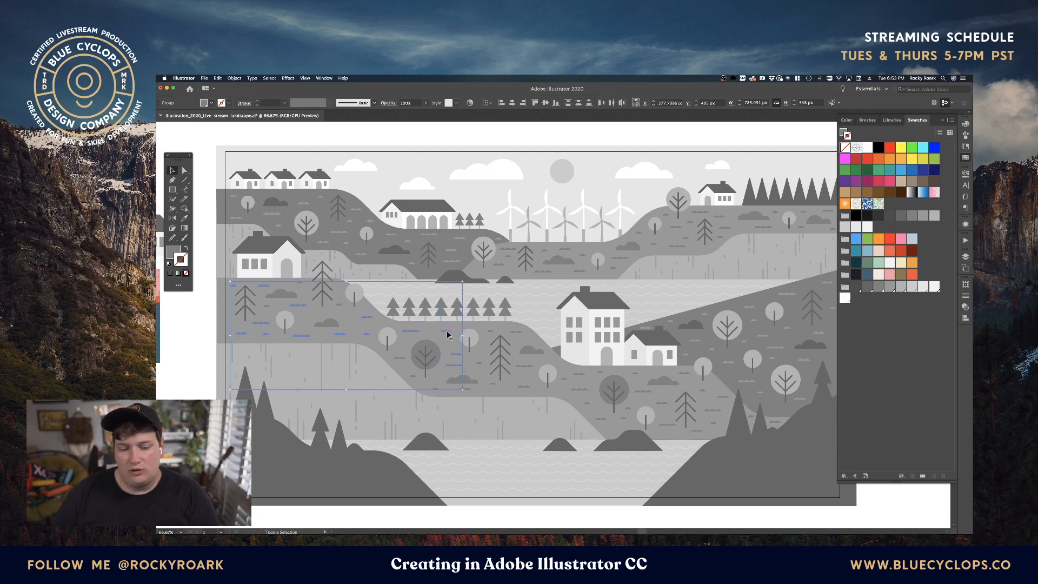
{"action": "left_click", "coordinate": [517, 334], "text": "shift"}
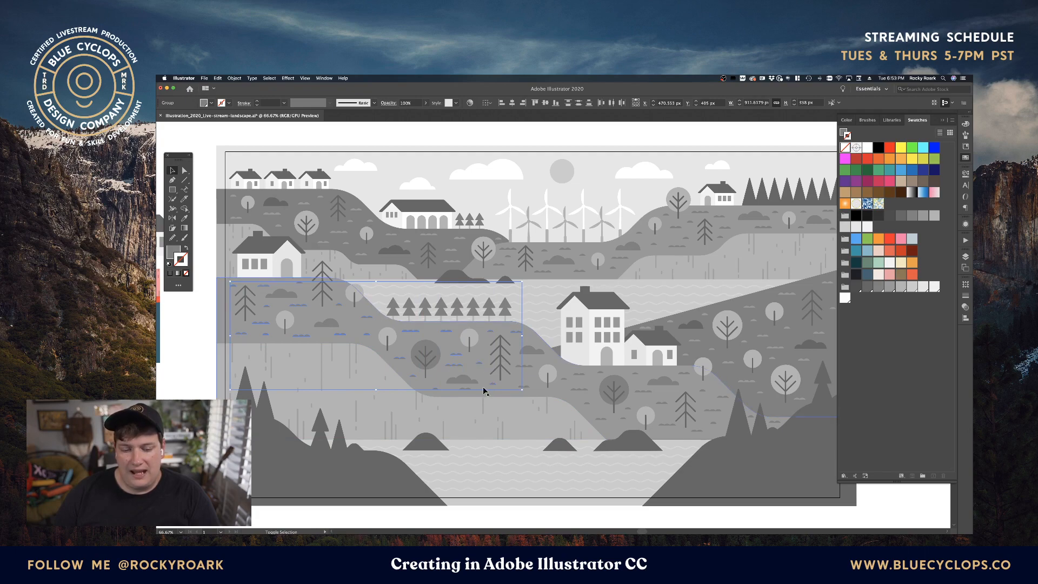
{"action": "left_click", "coordinate": [528, 388], "text": "shift"}
{"action": "left_click", "coordinate": [527, 370], "text": "shift"}
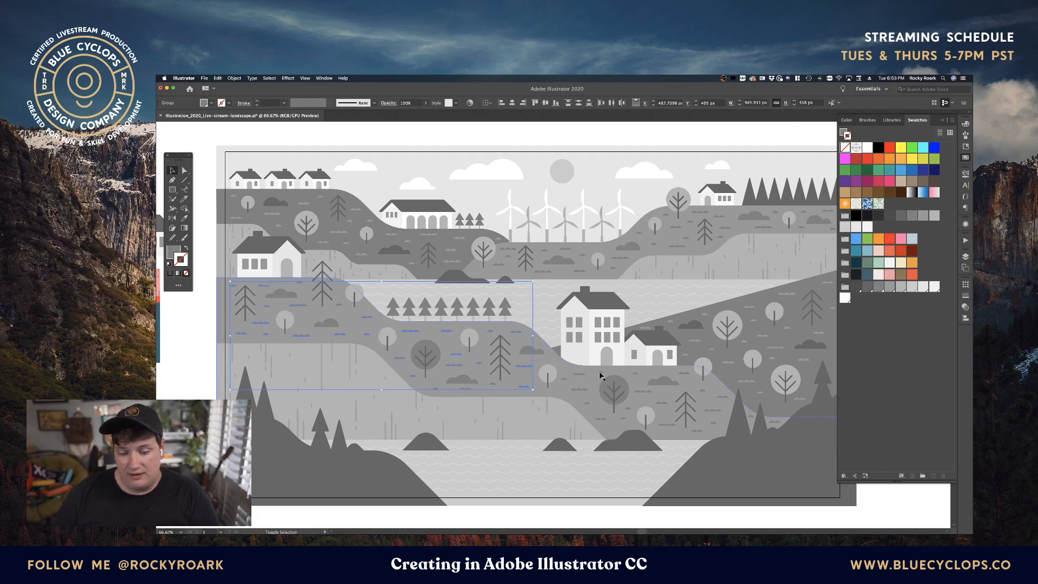
{"action": "left_click", "coordinate": [582, 394], "text": "shift"}
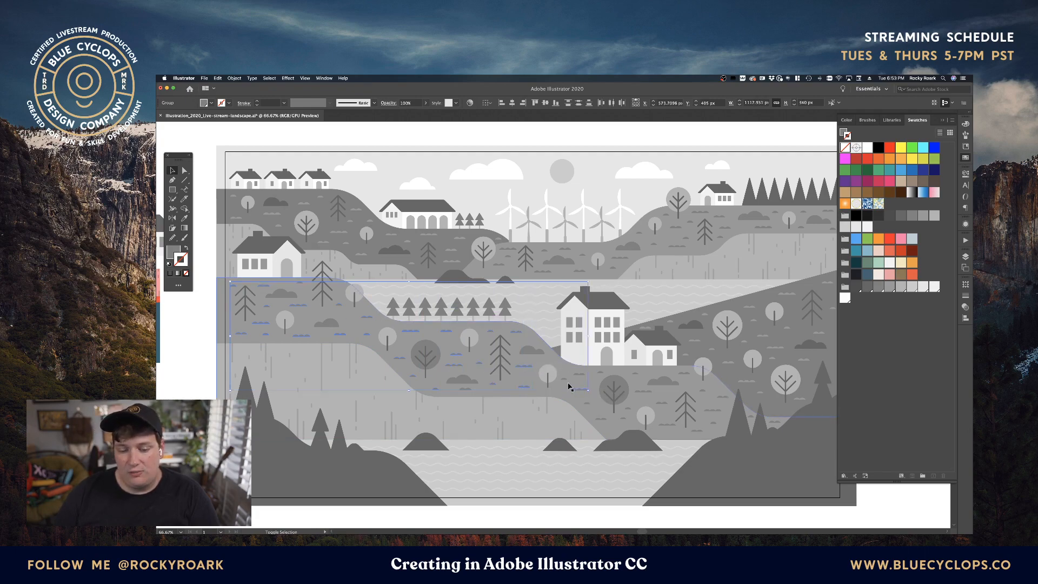
{"action": "left_click", "coordinate": [606, 421], "text": "shift"}
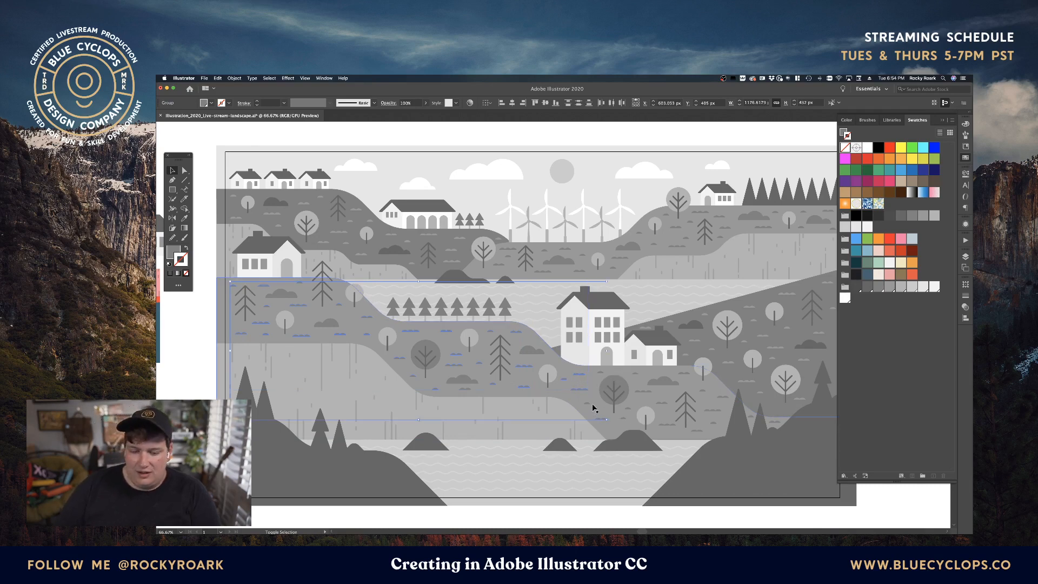
{"action": "left_click", "coordinate": [641, 374], "text": "shift"}
{"action": "left_click", "coordinate": [628, 418], "text": "shift"}
{"action": "left_click", "coordinate": [670, 426], "text": "shift"}
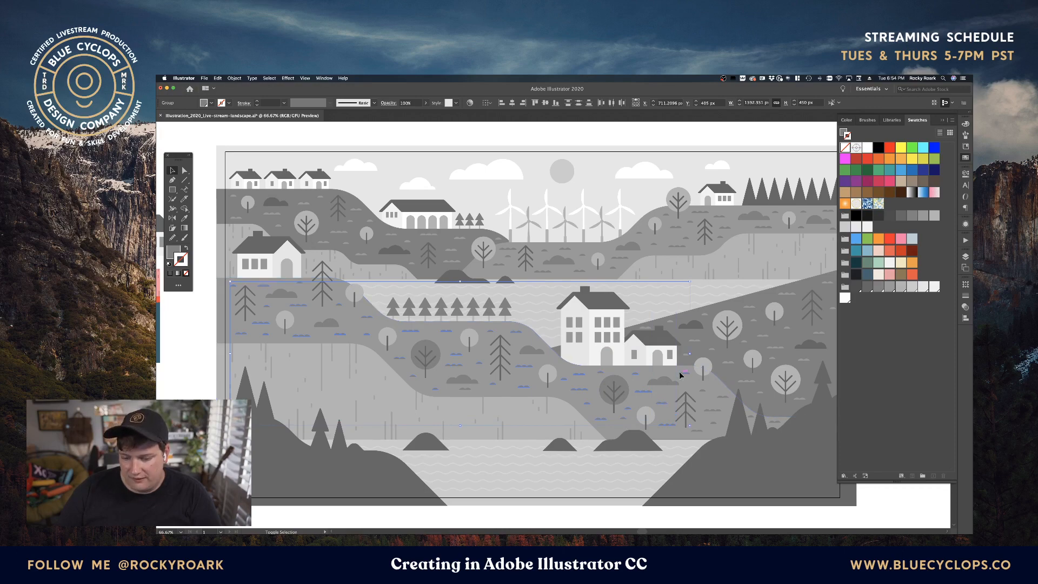
{"action": "left_click", "coordinate": [706, 397], "text": "shift"}
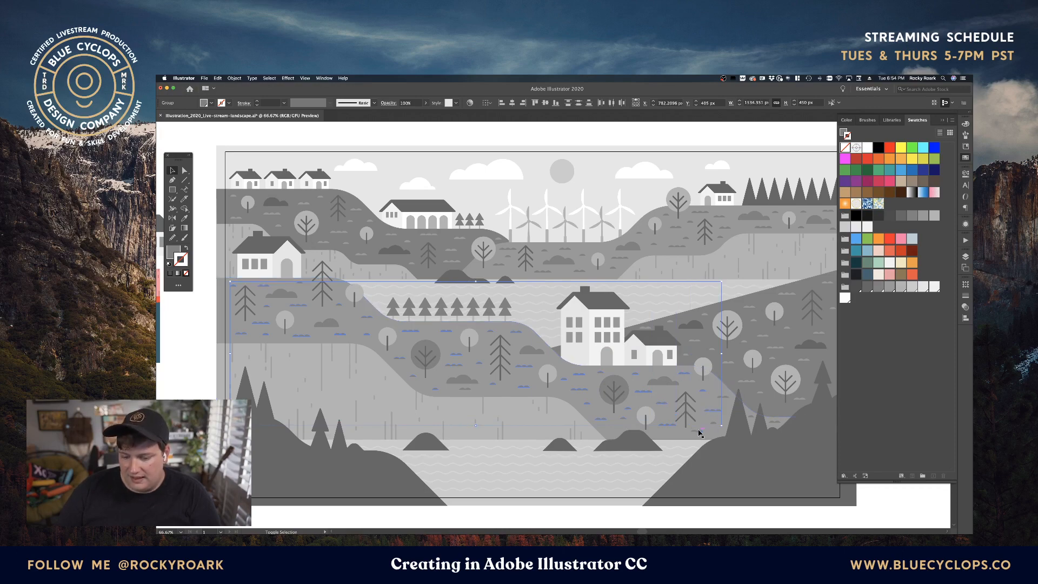
{"action": "left_click", "coordinate": [712, 426], "text": "shift"}
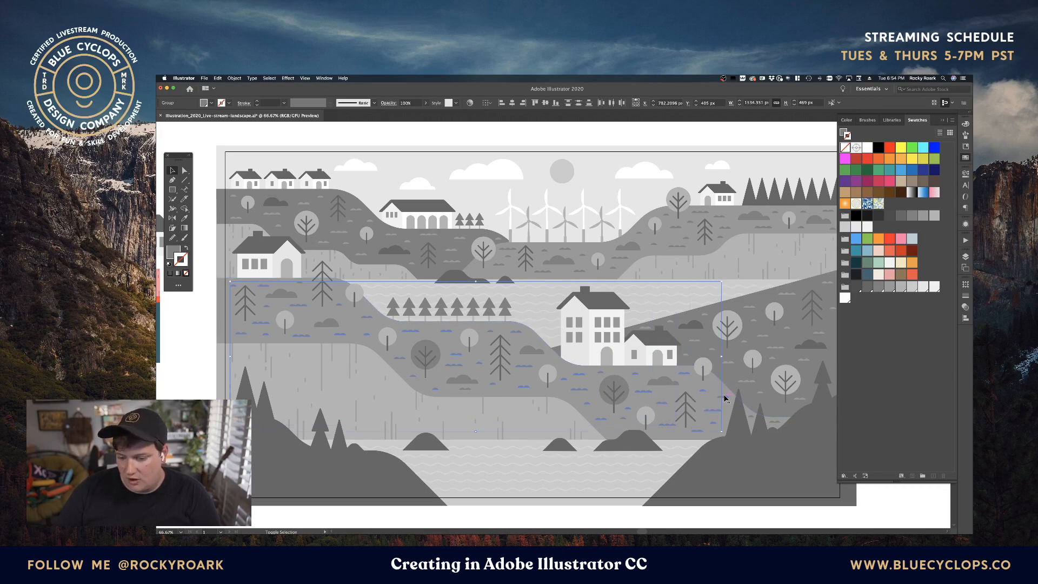
{"action": "left_click", "coordinate": [752, 419], "text": "shift"}
{"action": "left_click", "coordinate": [774, 424], "text": "shift"}
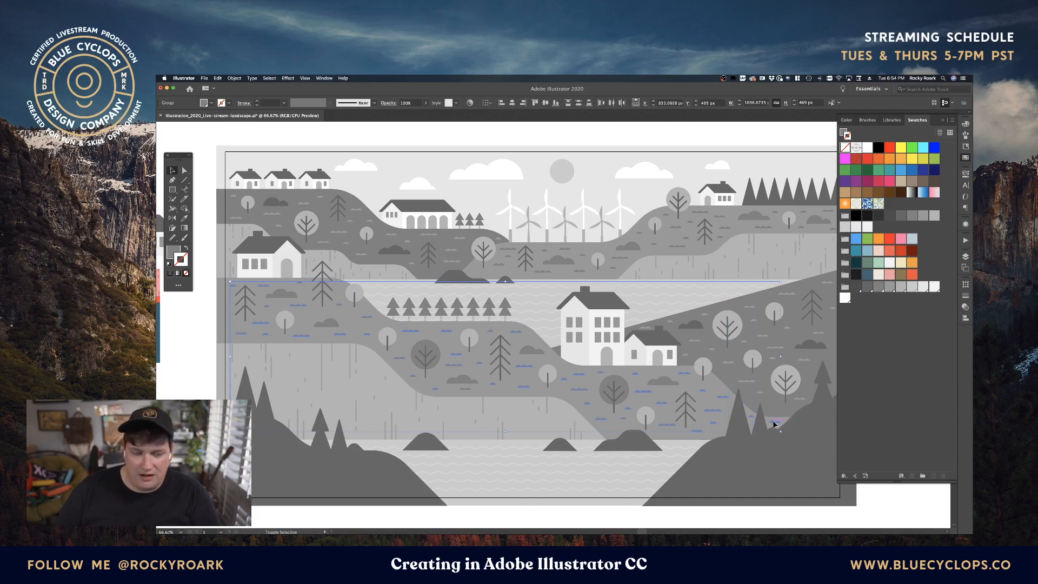
{"action": "left_click", "coordinate": [472, 394], "text": "shift"}
{"action": "key", "text": "super+shift+a"}
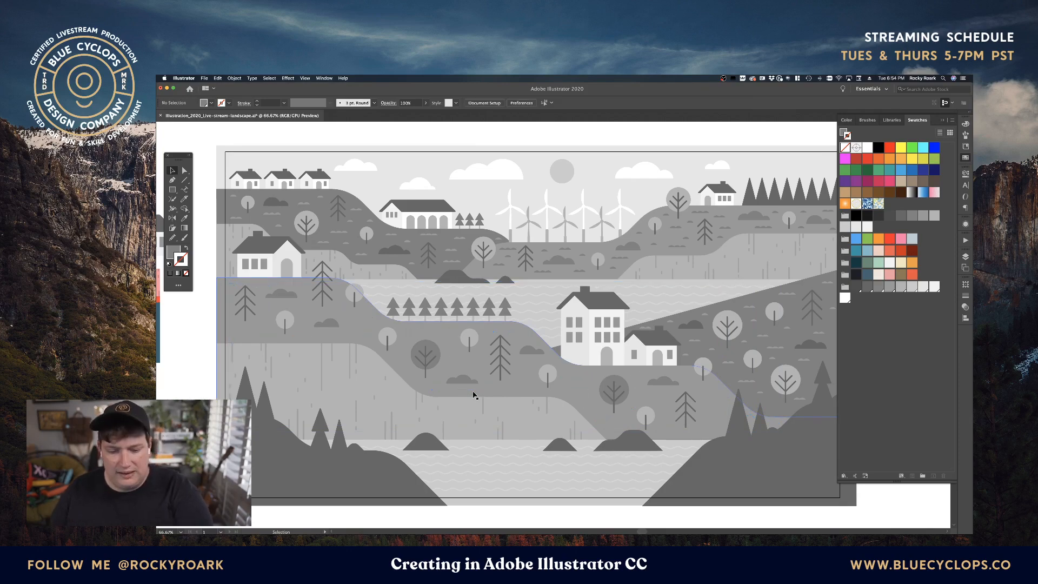
{"action": "left_click", "coordinate": [406, 419]}
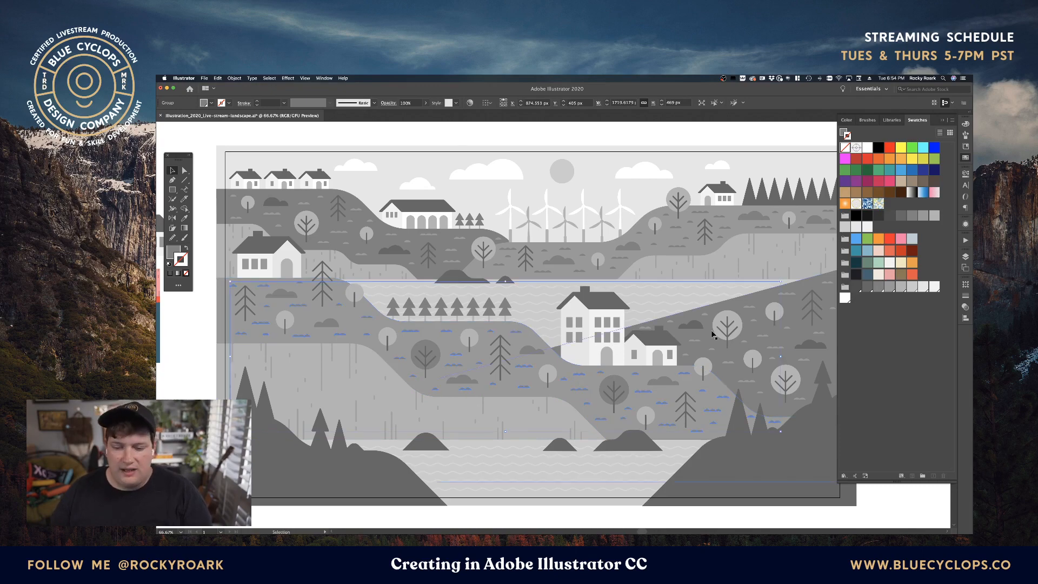
Step: Select all the grass tufts across the right hill, from the foreground pines up to its upper slope, and group them
{"action": "left_click_drag", "start_coordinate": [754, 334], "coordinate": [711, 331]}
{"action": "key", "text": "super+z"}
{"action": "key", "text": "space"}
{"action": "left_click_drag", "start_coordinate": [804, 336], "coordinate": [673, 351]}
{"action": "left_click", "coordinate": [774, 469]}
{"action": "left_click", "coordinate": [669, 416]}
{"action": "left_click", "coordinate": [673, 376], "text": "shift"}
{"action": "left_click", "coordinate": [634, 356], "text": "shift"}
{"action": "left_click", "coordinate": [595, 388], "text": "shift"}
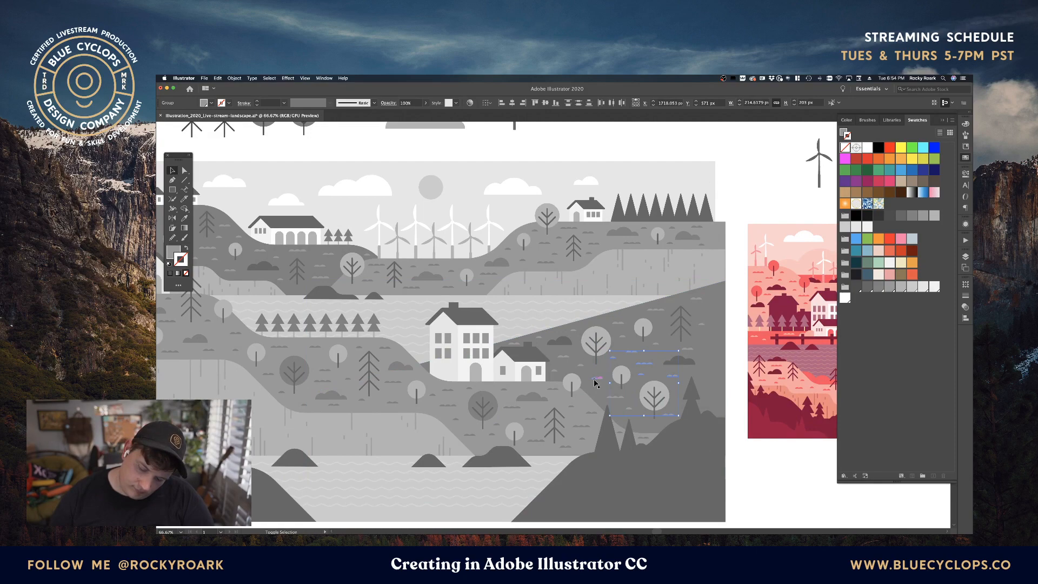
{"action": "left_click", "coordinate": [621, 398], "text": "shift"}
{"action": "left_click", "coordinate": [630, 410], "text": "shift"}
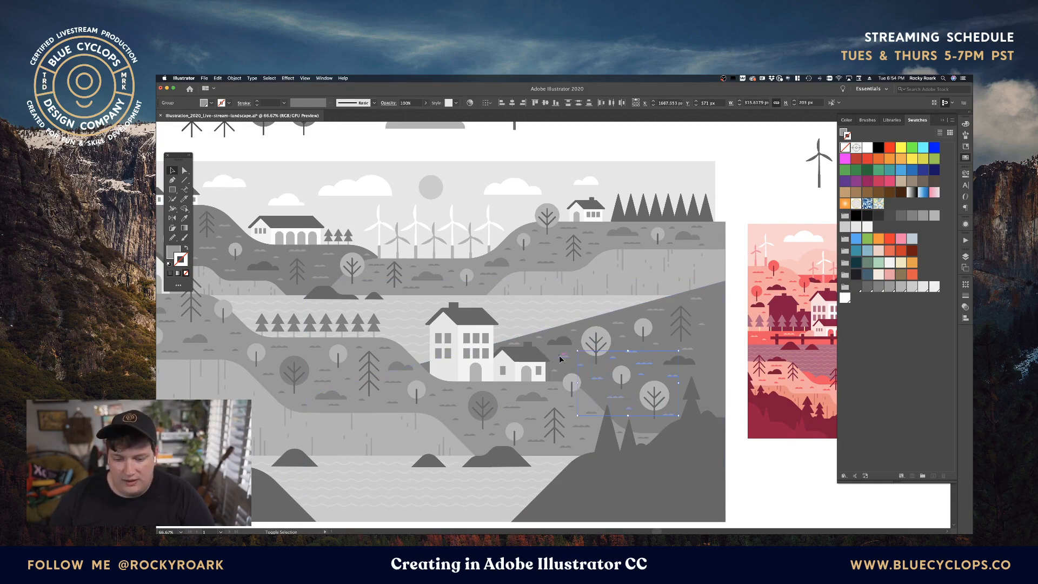
{"action": "left_click", "coordinate": [553, 374], "text": "shift"}
{"action": "left_click", "coordinate": [534, 341], "text": "shift"}
{"action": "left_click_drag", "start_coordinate": [575, 334], "coordinate": [617, 321]}
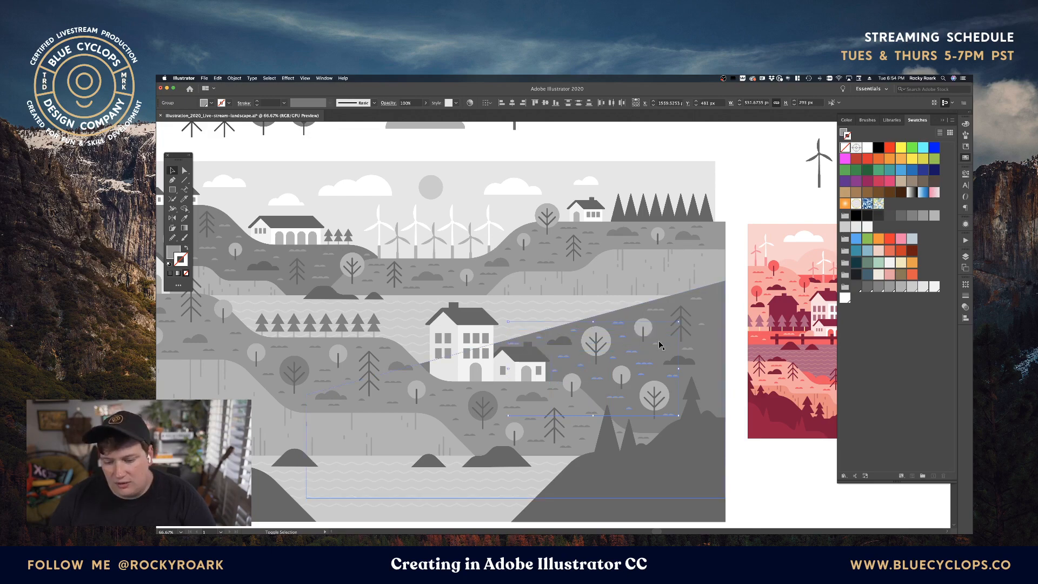
{"action": "left_click_drag", "start_coordinate": [678, 321], "coordinate": [704, 297]}
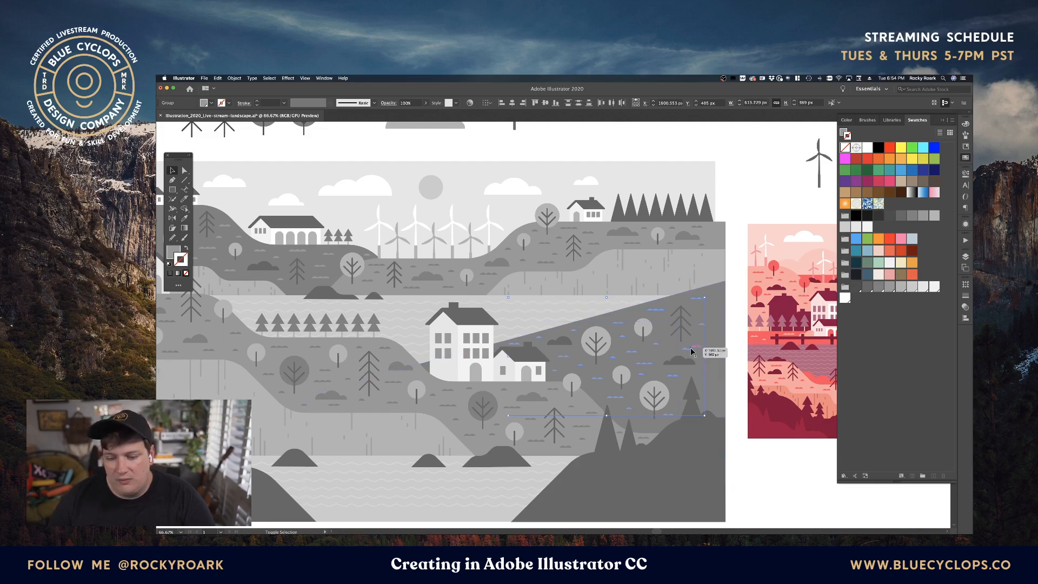
{"action": "key", "text": "v"}
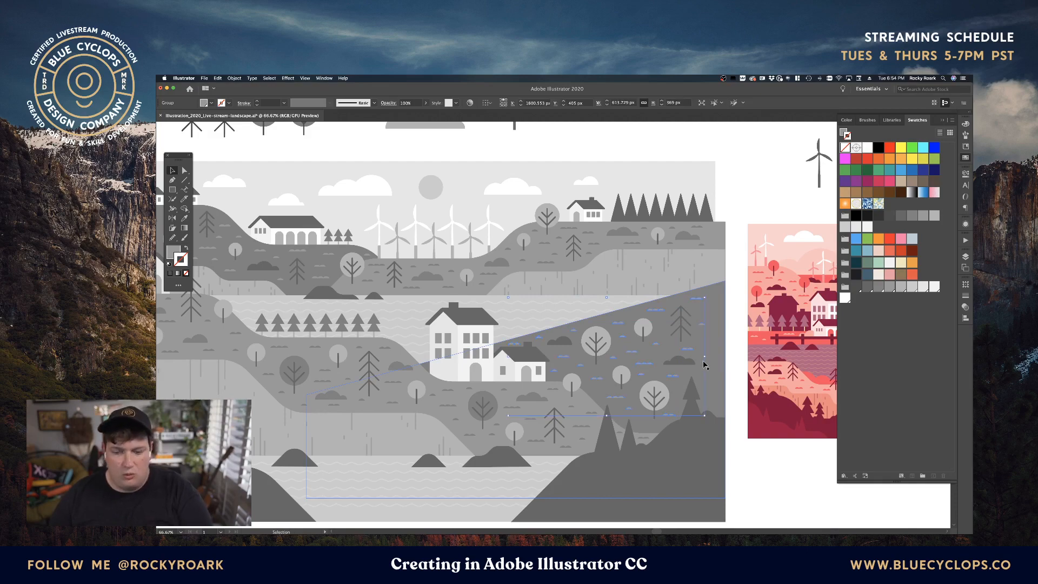
Step: Try recolouring the middle hill's grass tufts with a grey sampled from the artwork
{"action": "left_click", "coordinate": [506, 412]}
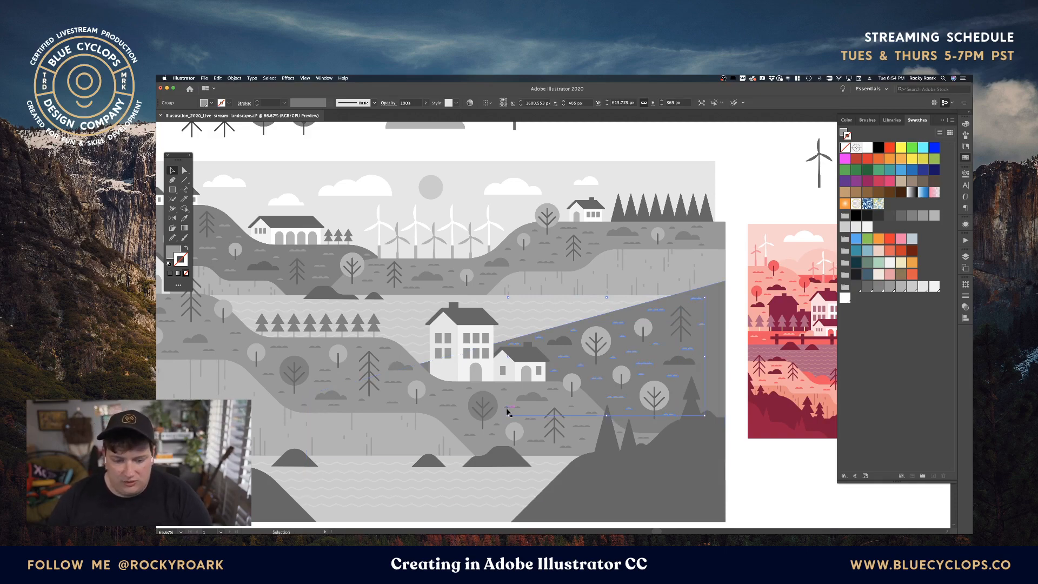
{"action": "key", "text": "u"}
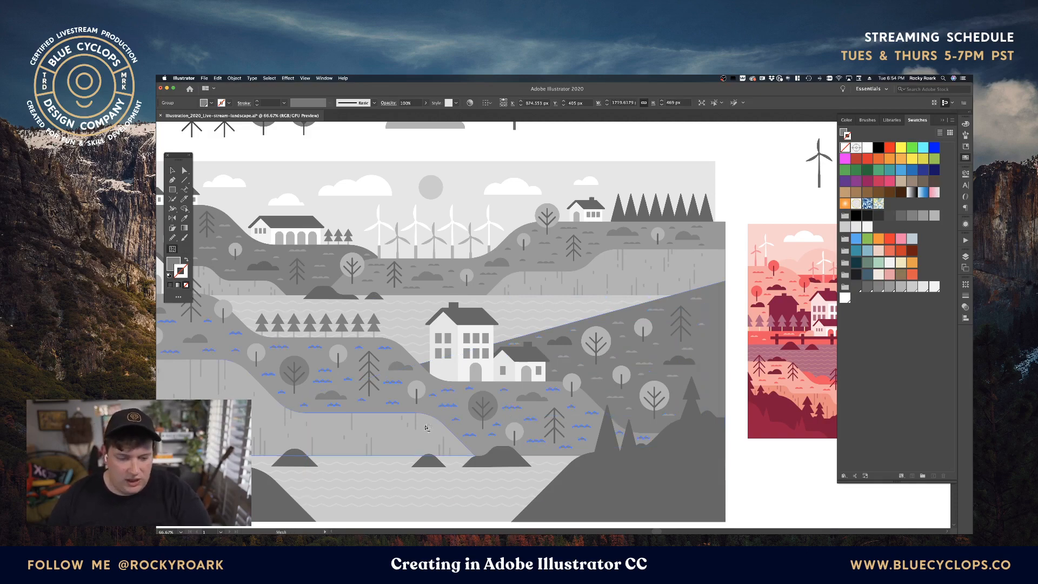
{"action": "key", "text": "i"}
{"action": "key", "text": "v"}
{"action": "left_click", "coordinate": [768, 469]}
Step: Recolour the right hill's grass tufts with the light grey sampled from the upper lake
{"action": "left_click", "coordinate": [621, 401]}
{"action": "key", "text": "i"}
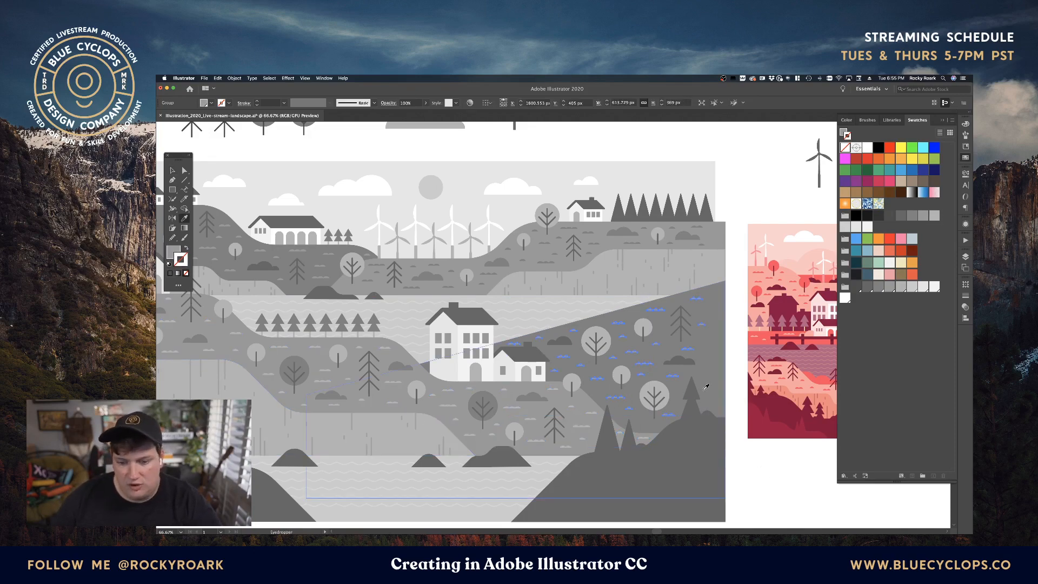
{"action": "left_click", "coordinate": [571, 297]}
{"action": "key", "text": "v"}
{"action": "left_click", "coordinate": [767, 470]}
{"action": "left_click_drag", "start_coordinate": [361, 320], "coordinate": [436, 322]}
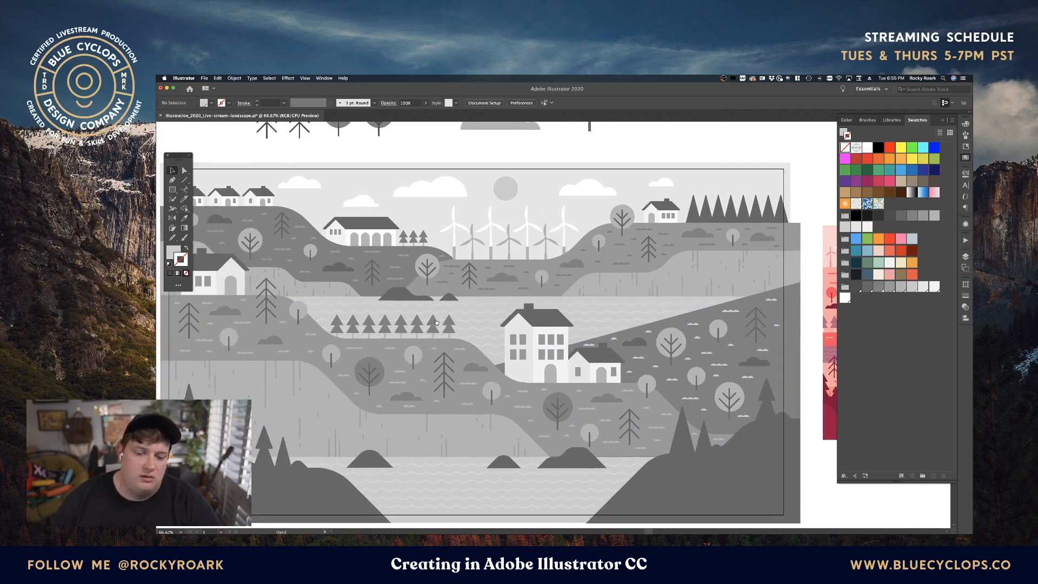
Step: Recolour the middle hill's grass tufts with the light grey sampled from the upper lake
{"action": "left_click", "coordinate": [587, 412]}
{"action": "left_click", "coordinate": [586, 409]}
{"action": "key", "text": "i"}
{"action": "left_click", "coordinate": [488, 332]}
{"action": "key", "text": "v"}
Step: Try another grey sampled from the scenery on the right hill's grass tufts
{"action": "left_click", "coordinate": [629, 373]}
{"action": "key", "text": "i"}
{"action": "left_click", "coordinate": [387, 314]}
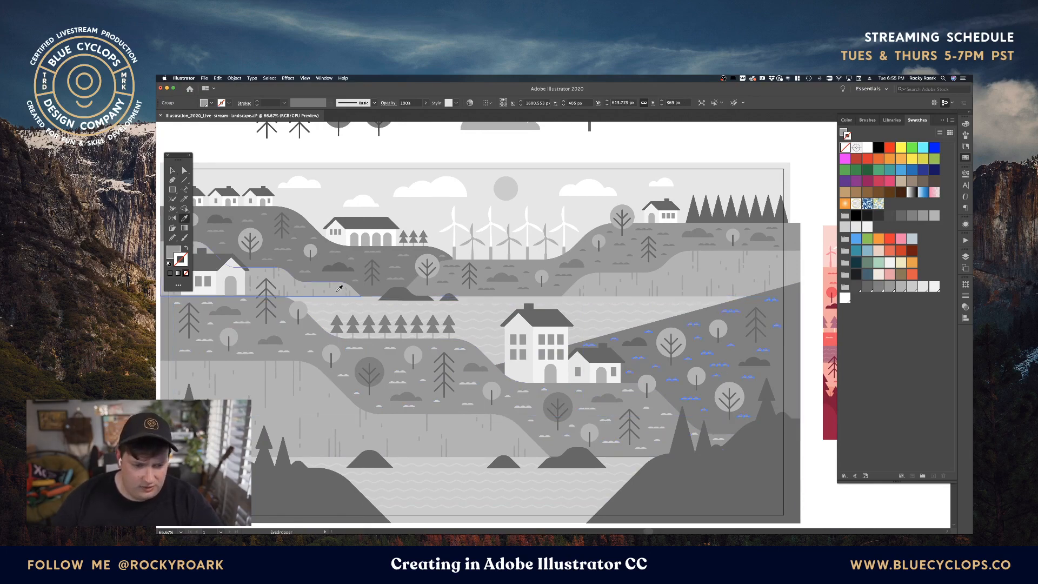
{"action": "key", "text": "v"}
{"action": "left_click", "coordinate": [847, 496]}
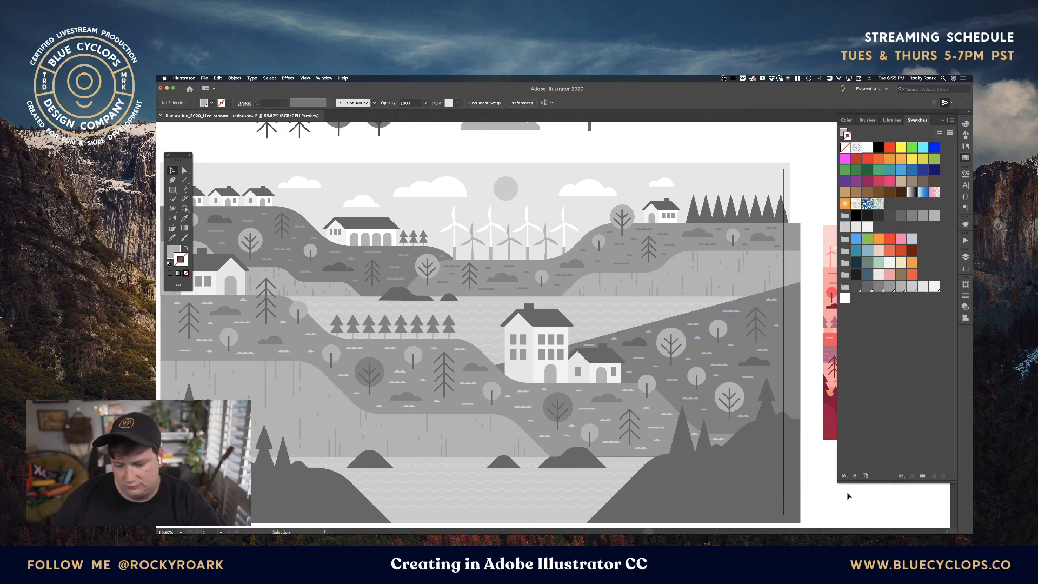
Step: Select all the grass tufts on the back-right hill, from the valley below the wind turbines to the pines beside the small house
{"action": "left_click", "coordinate": [557, 285]}
{"action": "left_click", "coordinate": [558, 275], "text": "shift"}
{"action": "left_click", "coordinate": [598, 261], "text": "shift"}
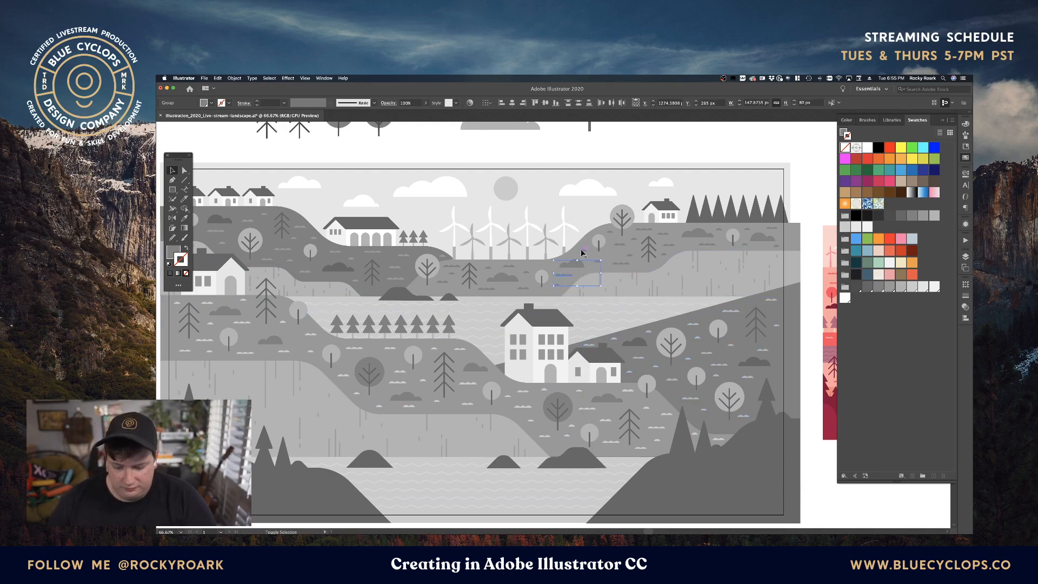
{"action": "left_click", "coordinate": [629, 260], "text": "shift"}
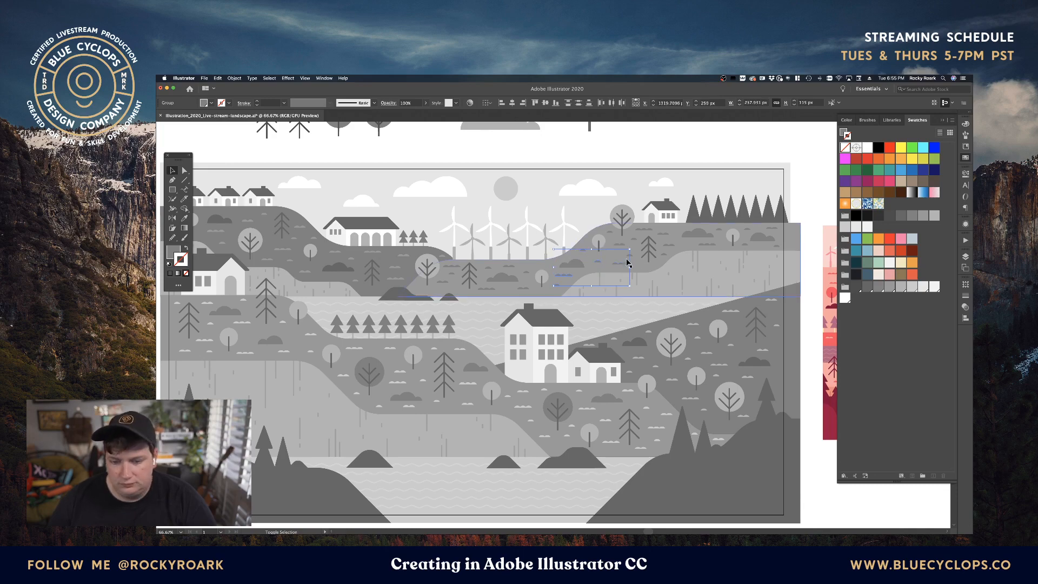
{"action": "left_click", "coordinate": [621, 244], "text": "shift"}
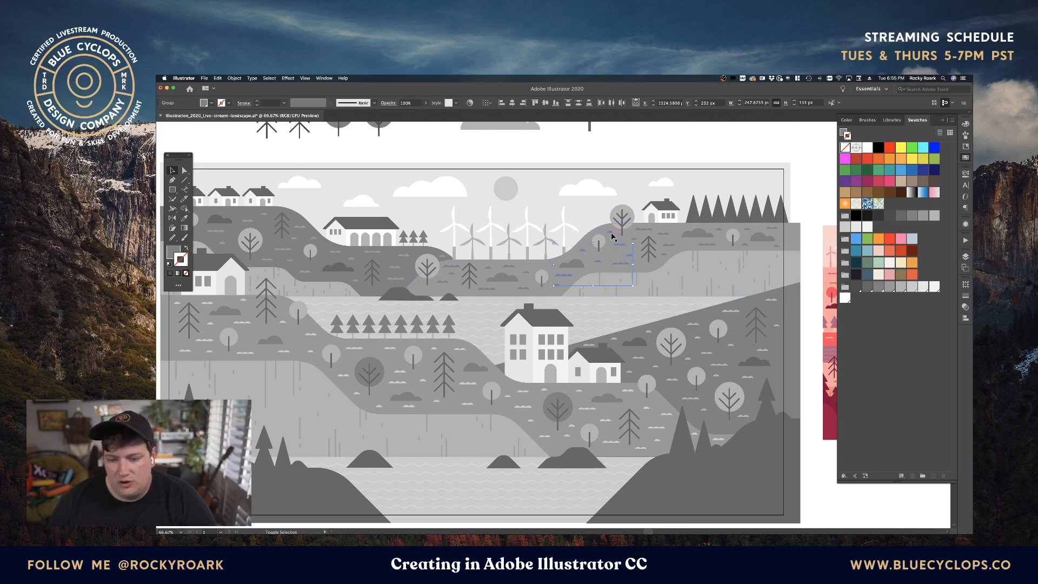
{"action": "left_click", "coordinate": [645, 230], "text": "shift"}
{"action": "left_click", "coordinate": [669, 234], "text": "shift"}
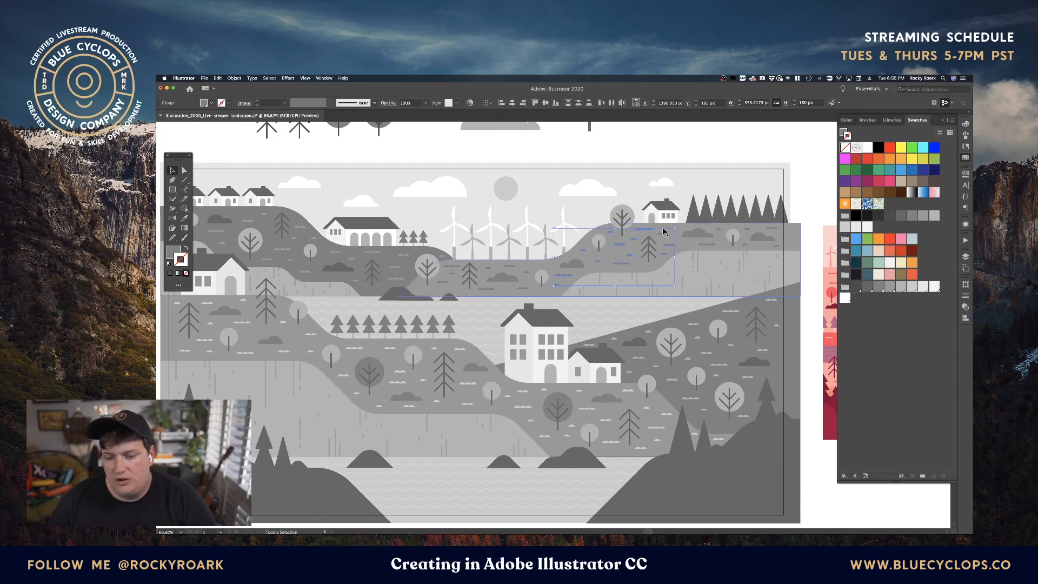
{"action": "left_click", "coordinate": [718, 244], "text": "shift"}
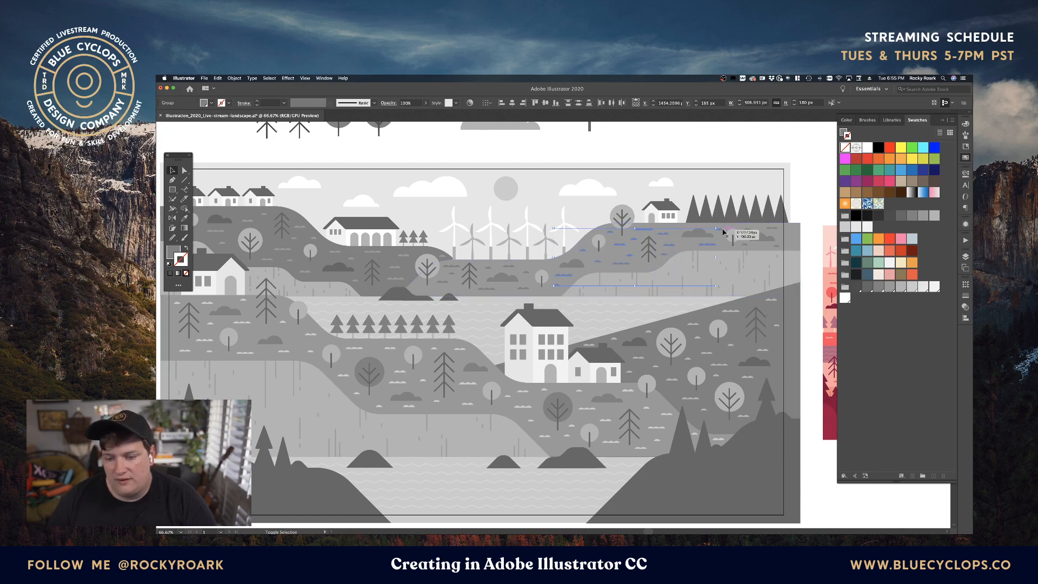
{"action": "left_click", "coordinate": [751, 237], "text": "shift"}
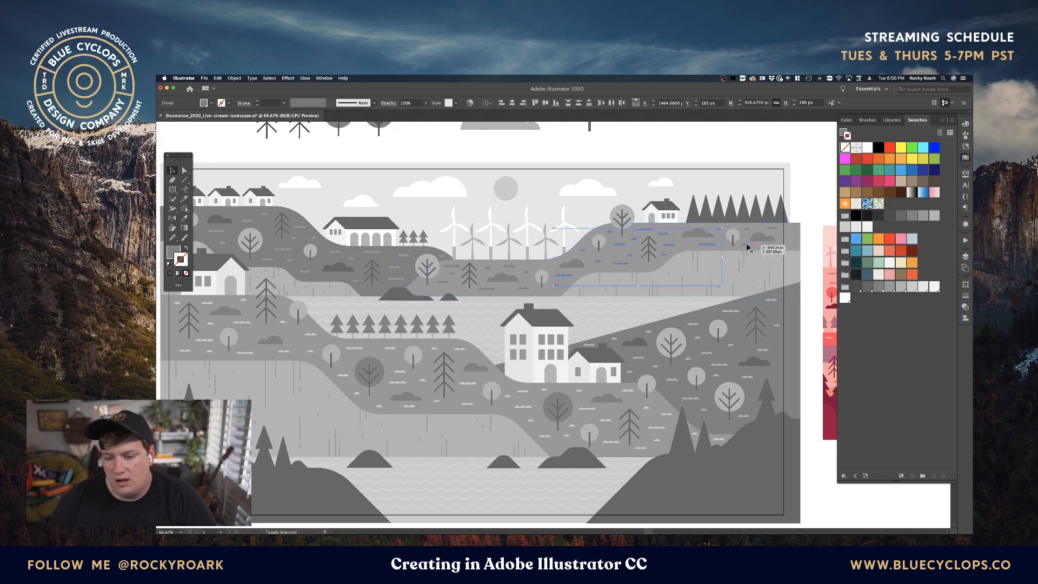
{"action": "left_click", "coordinate": [778, 246], "text": "shift"}
{"action": "left_click", "coordinate": [777, 247], "text": "shift"}
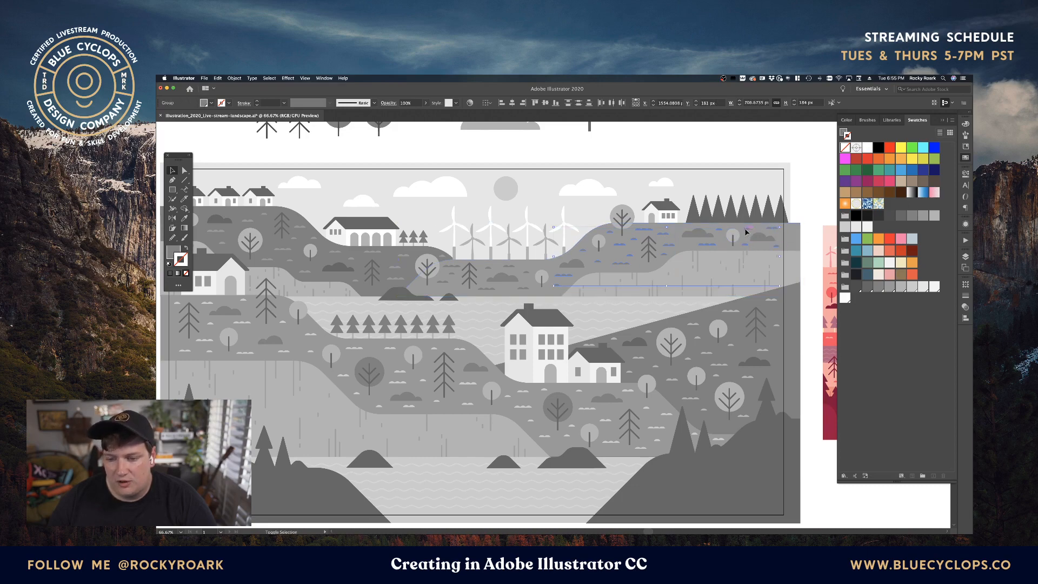
{"action": "left_click", "coordinate": [519, 285], "text": "shift"}
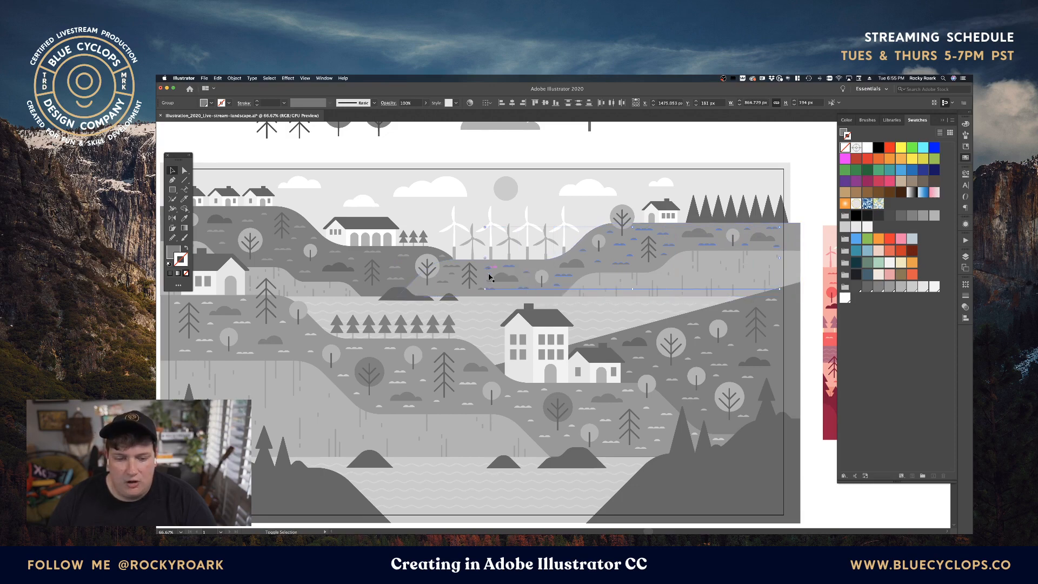
{"action": "left_click", "coordinate": [492, 291], "text": "shift"}
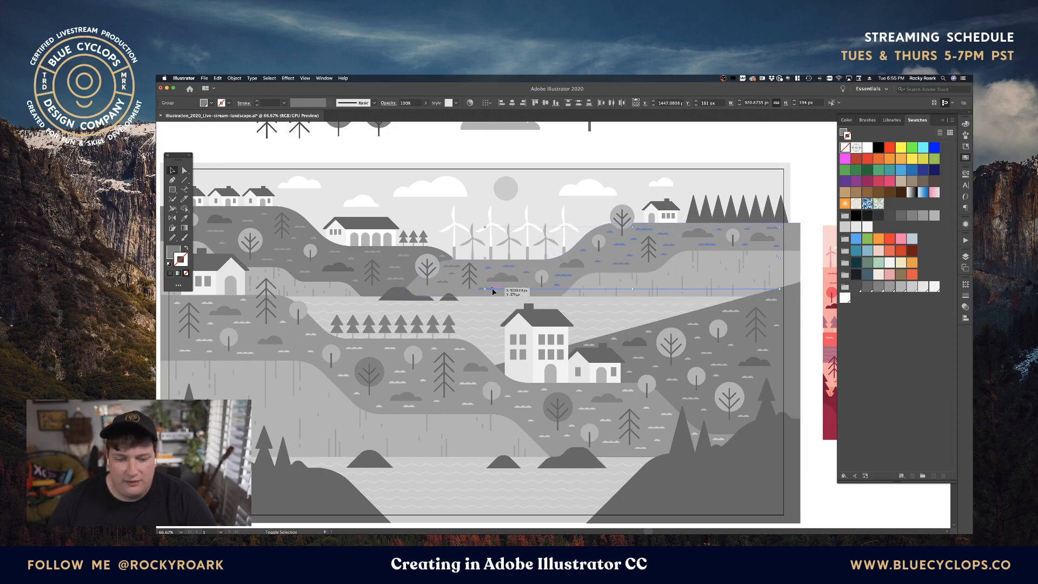
{"action": "left_click", "coordinate": [452, 276], "text": "shift"}
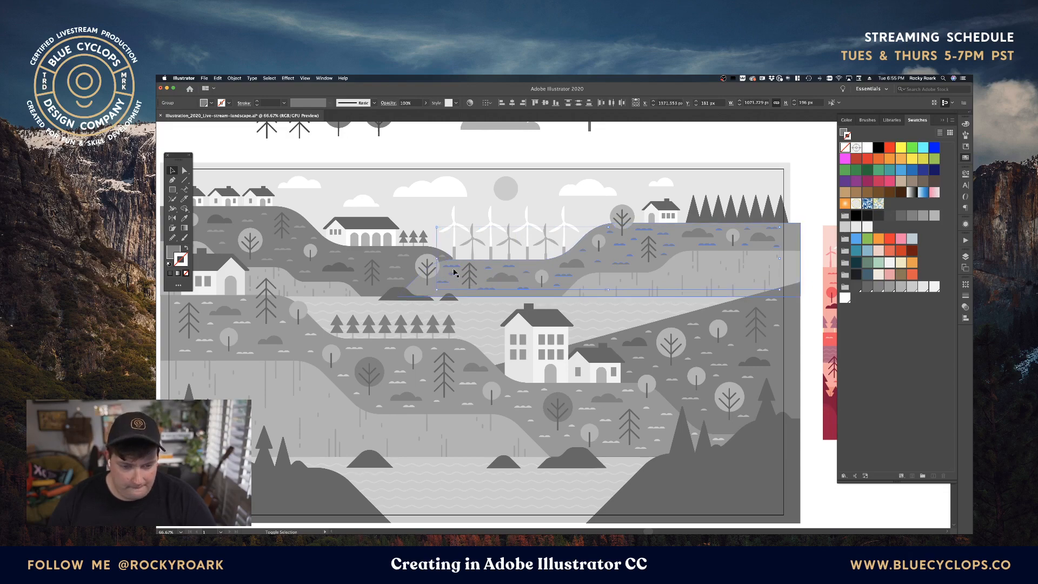
{"action": "key", "text": "super+shift+a"}
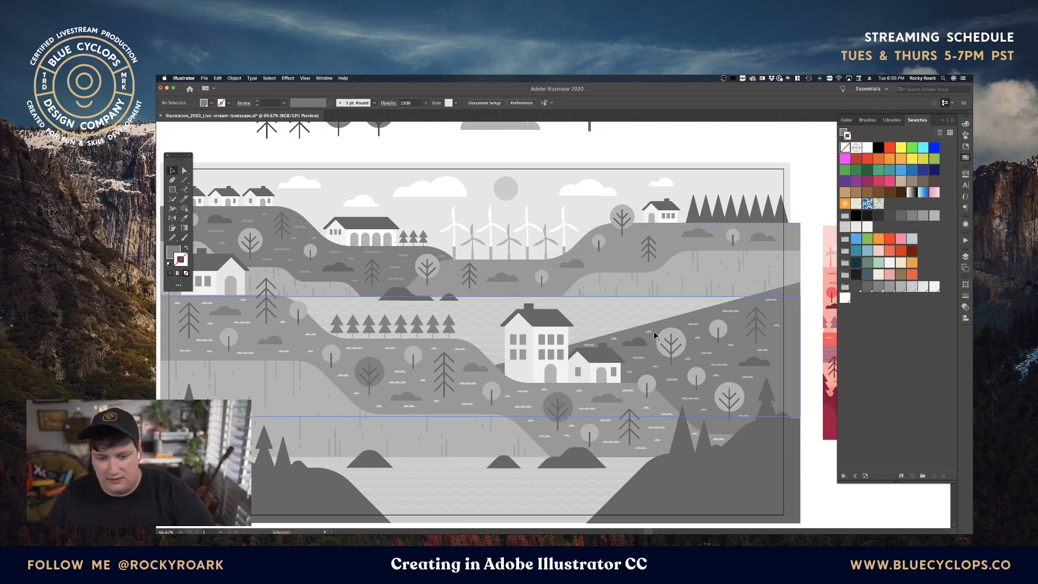
{"action": "key", "text": "super+z"}
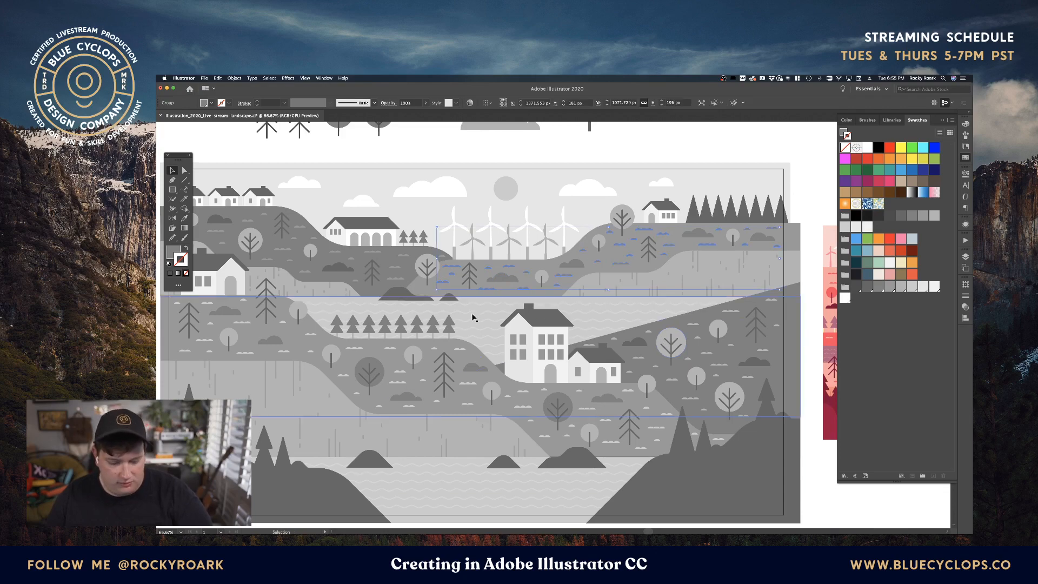
Step: Recolour the back-right hill's grass tufts with the light grey sampled from the upper lake
{"action": "key", "text": "i"}
{"action": "left_click", "coordinate": [469, 313]}
{"action": "key", "text": "v"}
{"action": "key", "text": "space"}
{"action": "left_click_drag", "start_coordinate": [434, 267], "coordinate": [549, 279]}
{"action": "left_click", "coordinate": [557, 269]}
{"action": "left_click", "coordinate": [518, 267], "text": "shift"}
{"action": "left_click", "coordinate": [489, 265], "text": "shift"}
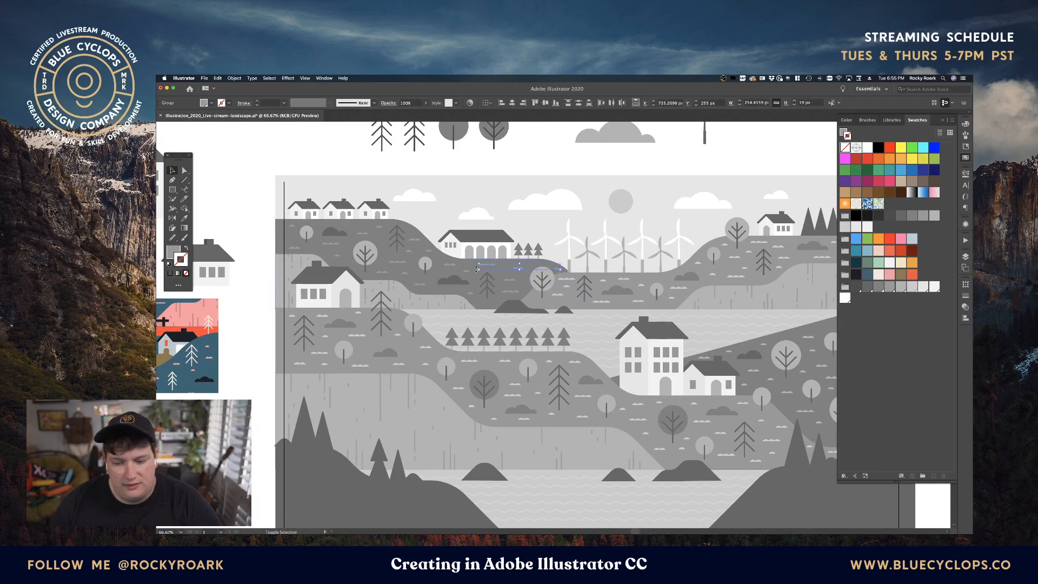
Step: Reselect the right hill's grass tufts and recolour them with a different grey sampled from the landscape
{"action": "left_click", "coordinate": [751, 367]}
{"action": "left_click", "coordinate": [753, 371]}
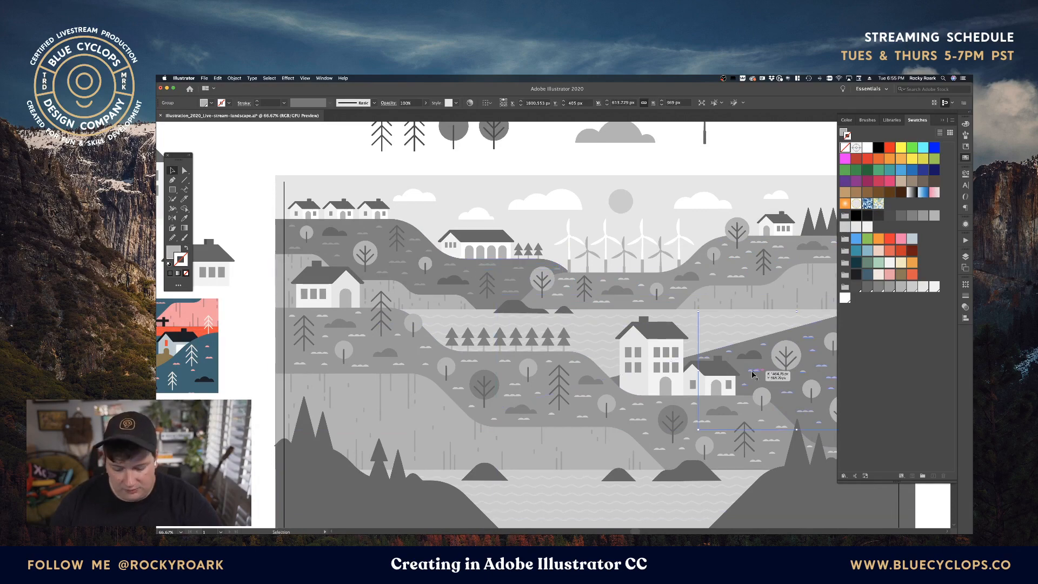
{"action": "key", "text": "i"}
{"action": "left_click", "coordinate": [516, 277]}
{"action": "key", "text": "v"}
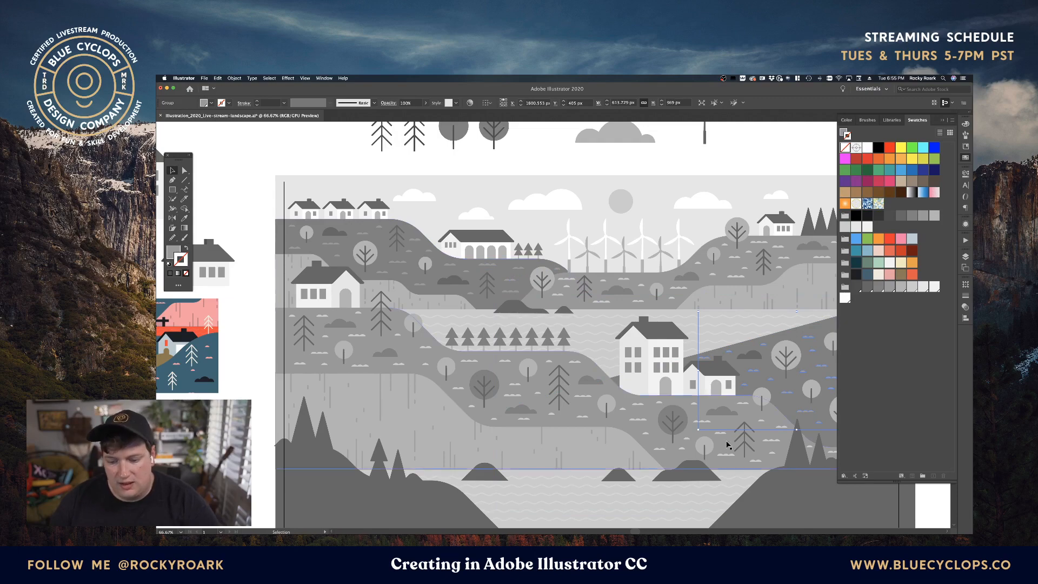
Step: Select all the grass tufts on the back-left hill, from below the long arched house to the slope under the three small houses
{"action": "left_click", "coordinate": [523, 168]}
{"action": "left_click", "coordinate": [512, 281], "text": "shift"}
{"action": "left_click", "coordinate": [511, 280], "text": "shift"}
{"action": "left_click", "coordinate": [519, 267], "text": "shift"}
{"action": "left_click", "coordinate": [555, 268], "text": "shift"}
{"action": "left_click", "coordinate": [489, 266], "text": "shift"}
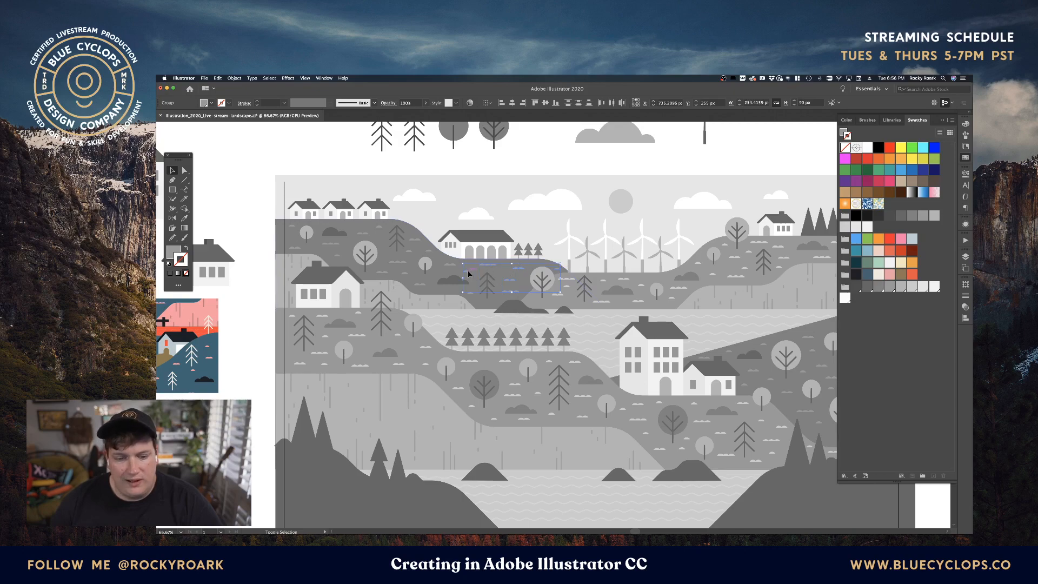
{"action": "left_click", "coordinate": [446, 265], "text": "shift"}
{"action": "left_click", "coordinate": [430, 251], "text": "shift"}
{"action": "left_click", "coordinate": [418, 240], "text": "shift"}
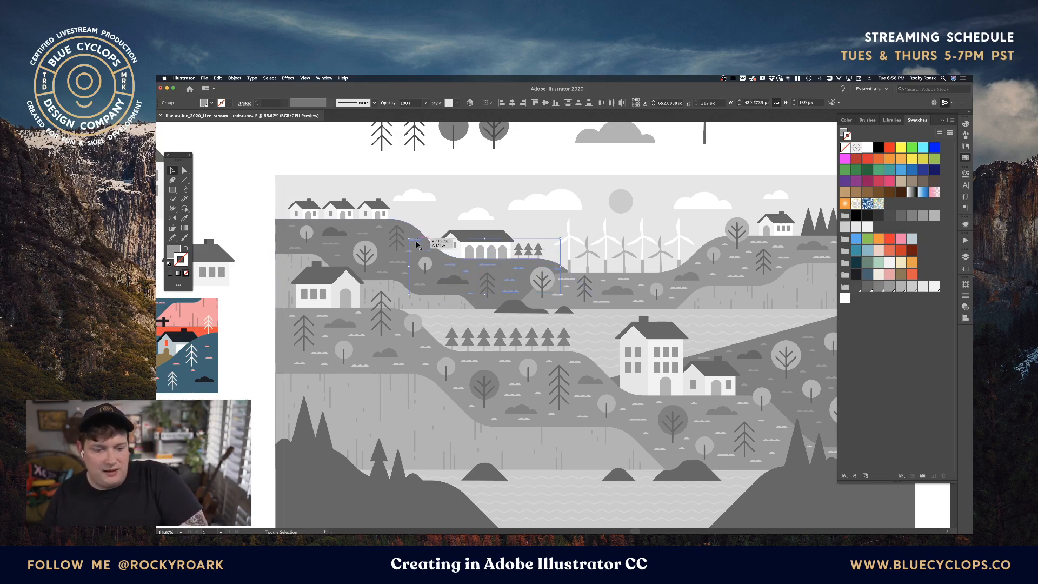
{"action": "left_click", "coordinate": [400, 263], "text": "shift"}
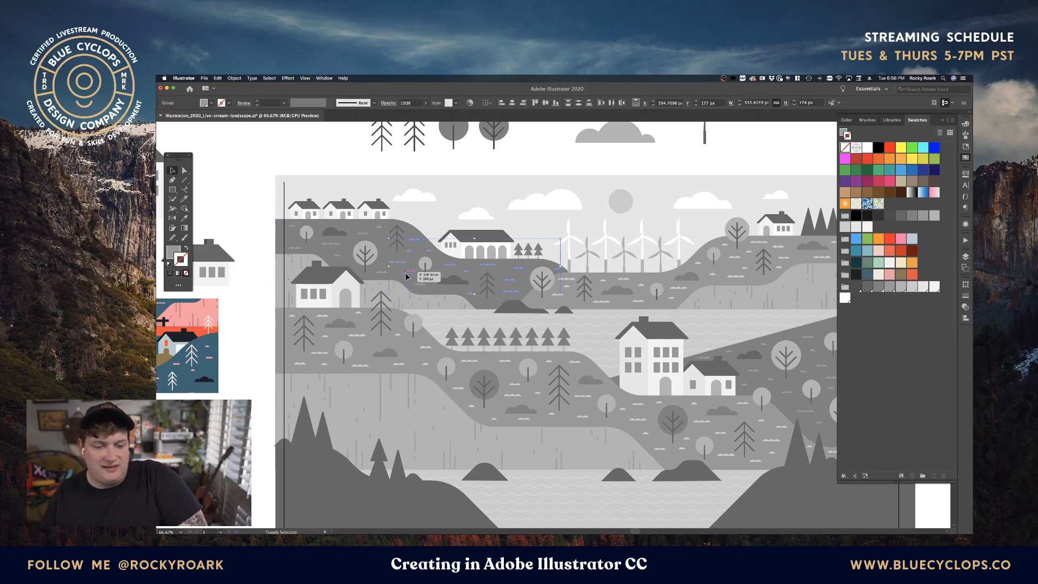
{"action": "left_click", "coordinate": [417, 287], "text": "shift"}
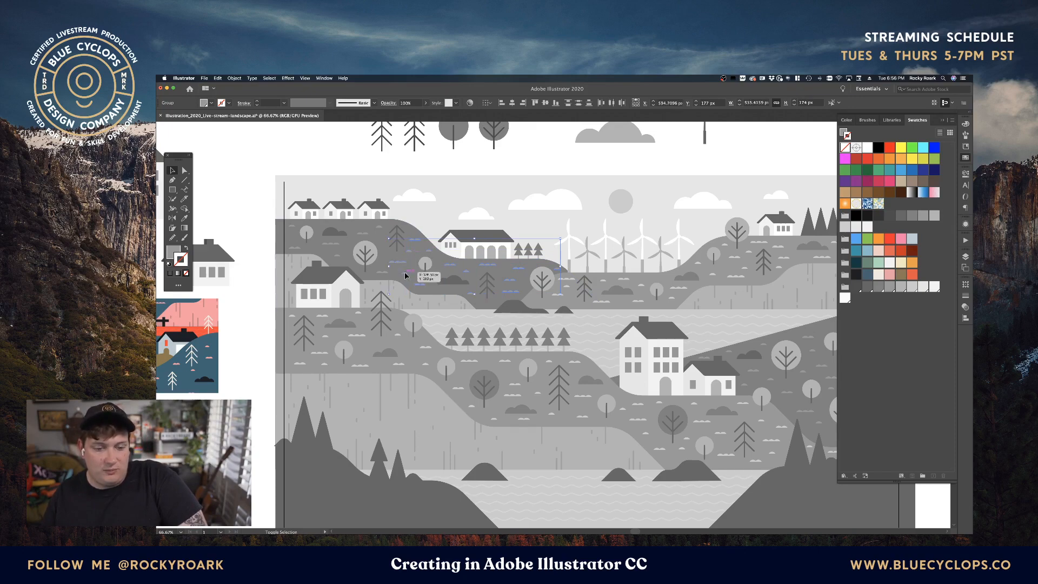
{"action": "left_click", "coordinate": [379, 229], "text": "shift"}
{"action": "left_click", "coordinate": [367, 234], "text": "shift"}
{"action": "left_click", "coordinate": [336, 257], "text": "shift"}
{"action": "left_click", "coordinate": [327, 245], "text": "shift"}
{"action": "left_click", "coordinate": [295, 248], "text": "shift"}
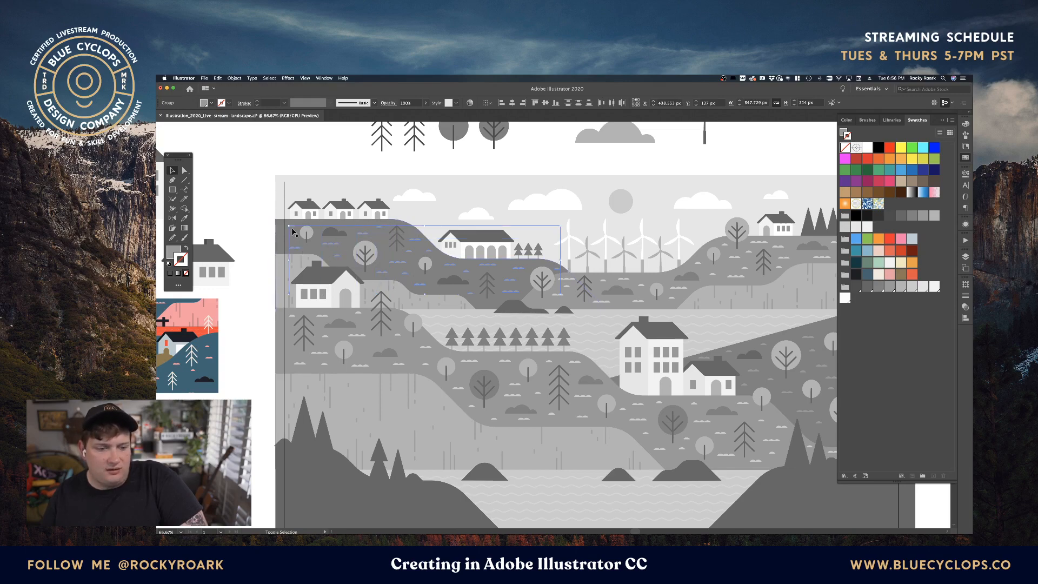
{"action": "left_click", "coordinate": [293, 226], "text": "shift"}
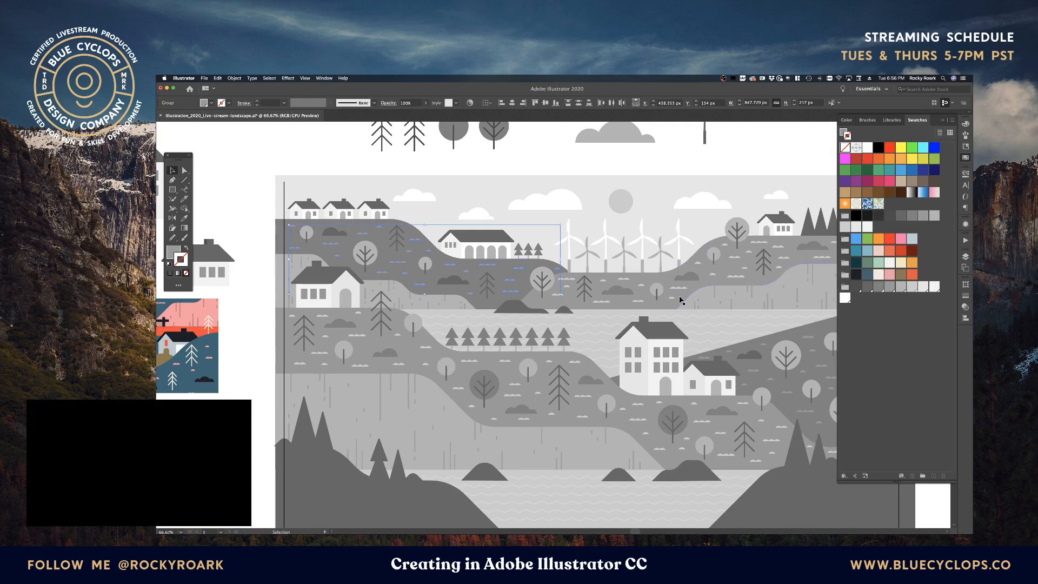
Step: Recolour the back-left hill's grass tufts with a grey sampled from the artwork and clear the selection
{"action": "key", "text": "a"}
{"action": "key", "text": "i"}
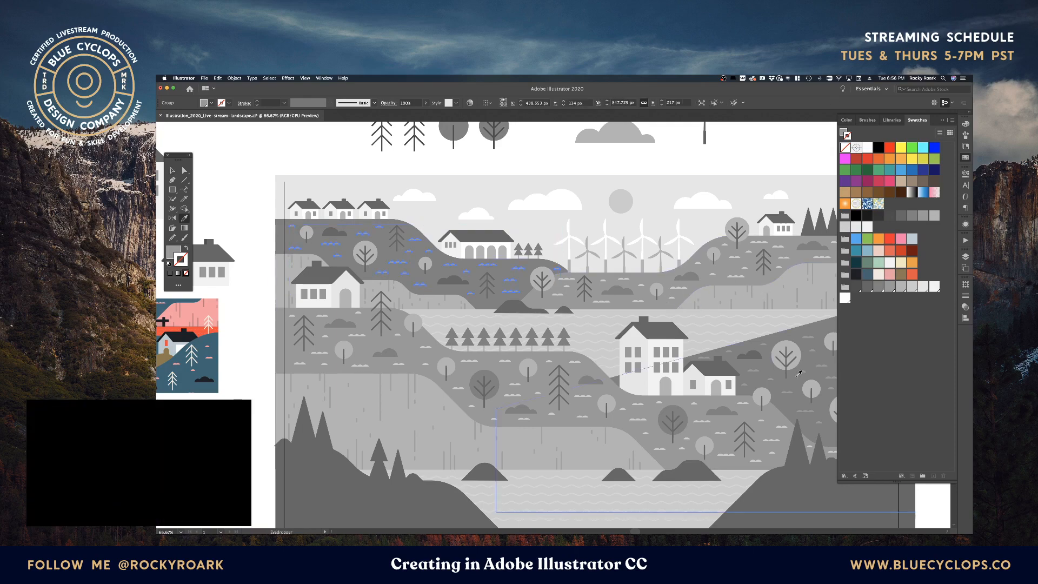
{"action": "key", "text": "v"}
{"action": "left_click", "coordinate": [260, 227]}
{"action": "left_click_drag", "start_coordinate": [486, 288], "coordinate": [415, 265]}
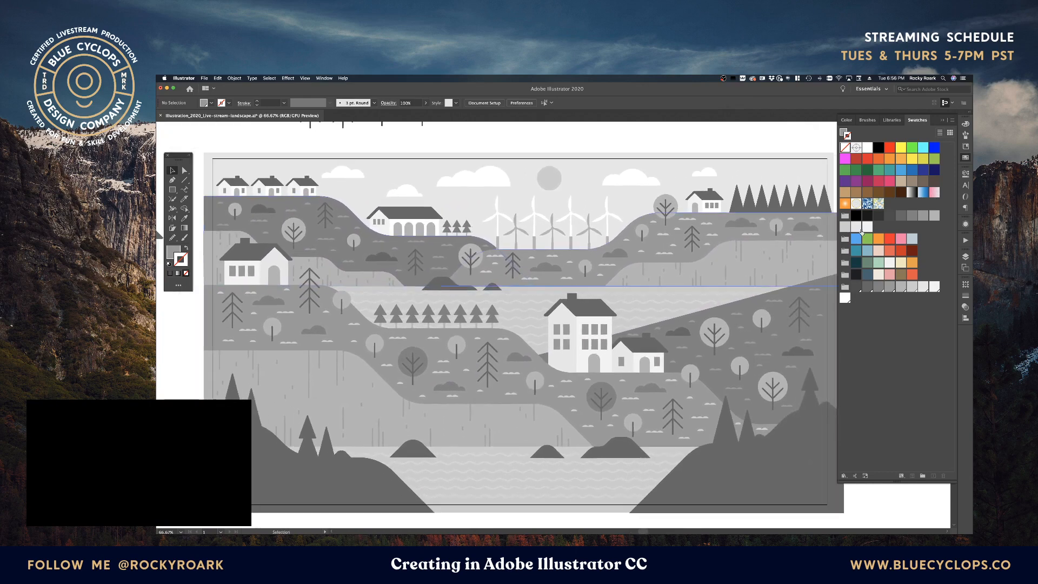
{"action": "key", "text": "x"}
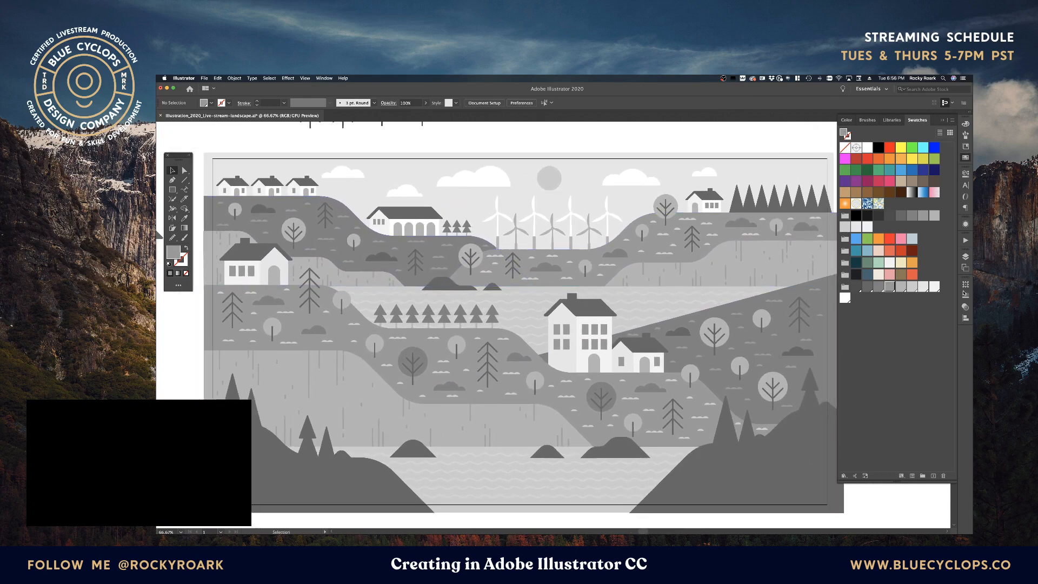
Step: Select every object filled with the lightest grey of the greyscale swatch group to check its use, and clear the selection
{"action": "left_click", "coordinate": [935, 287]}
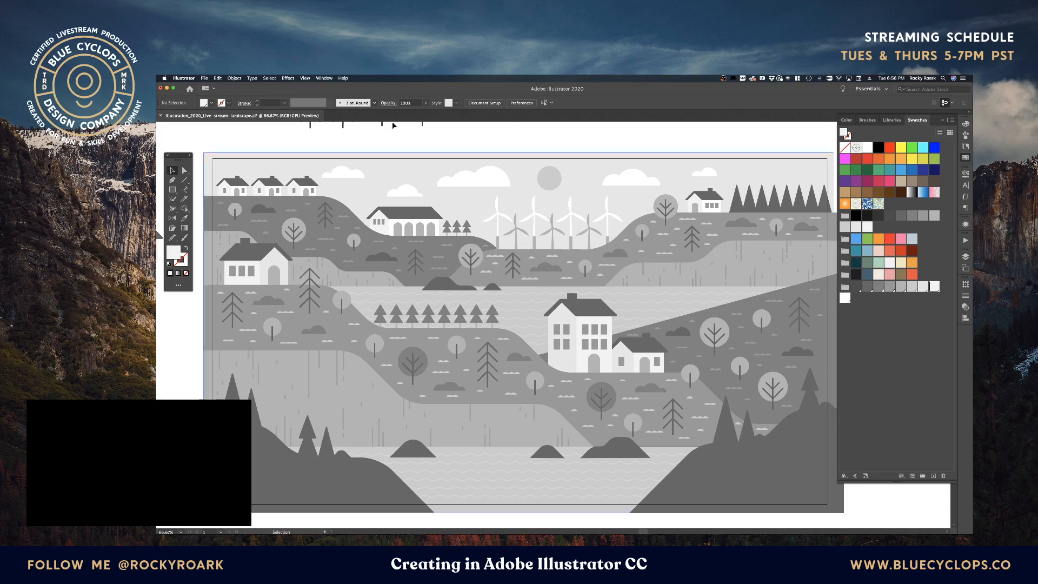
{"action": "left_click", "coordinate": [269, 78]}
{"action": "mouse_move", "coordinate": [294, 135]}
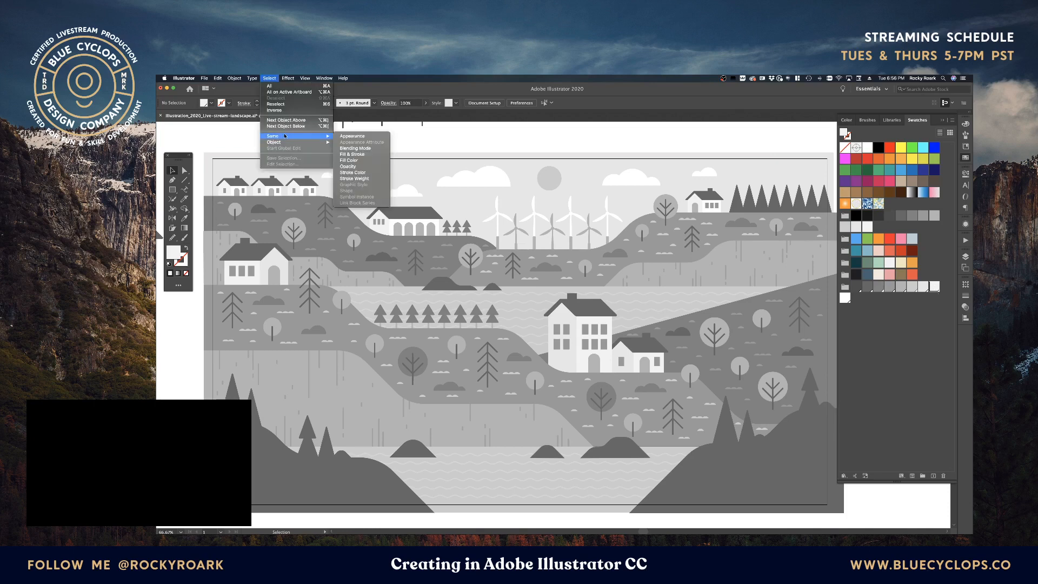
{"action": "left_click", "coordinate": [375, 173]}
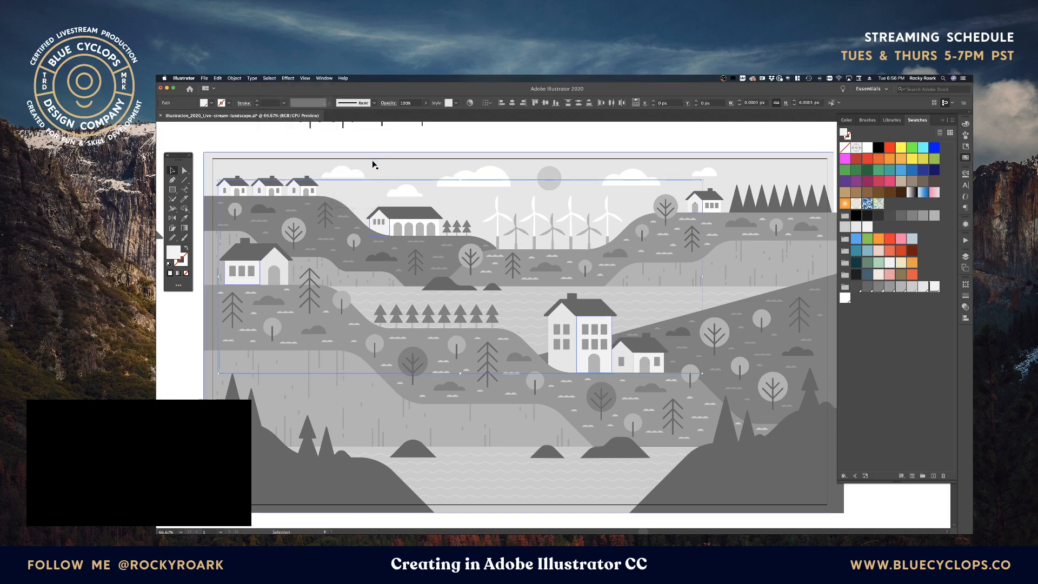
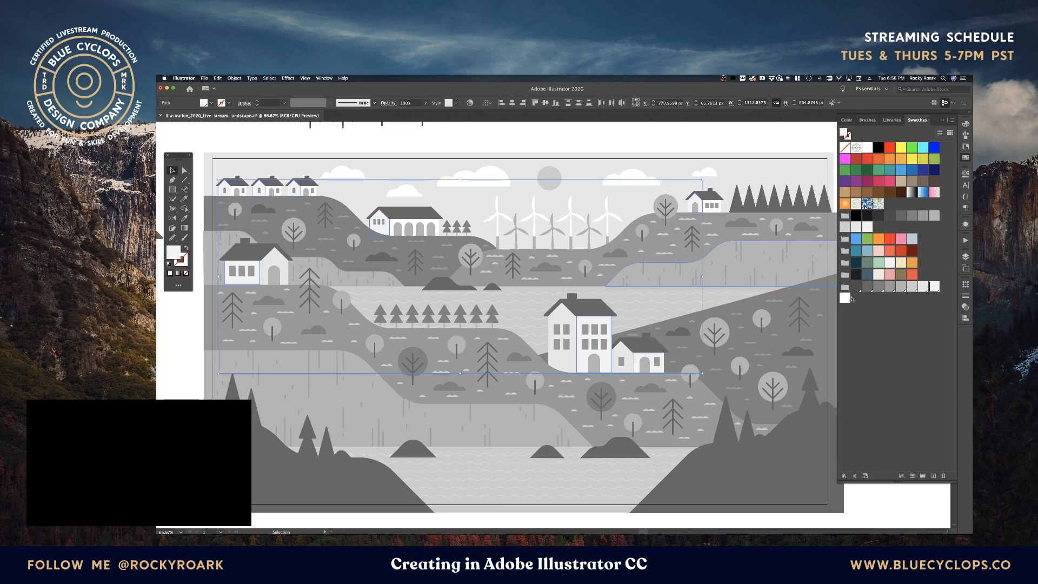
{"action": "left_click", "coordinate": [708, 128]}
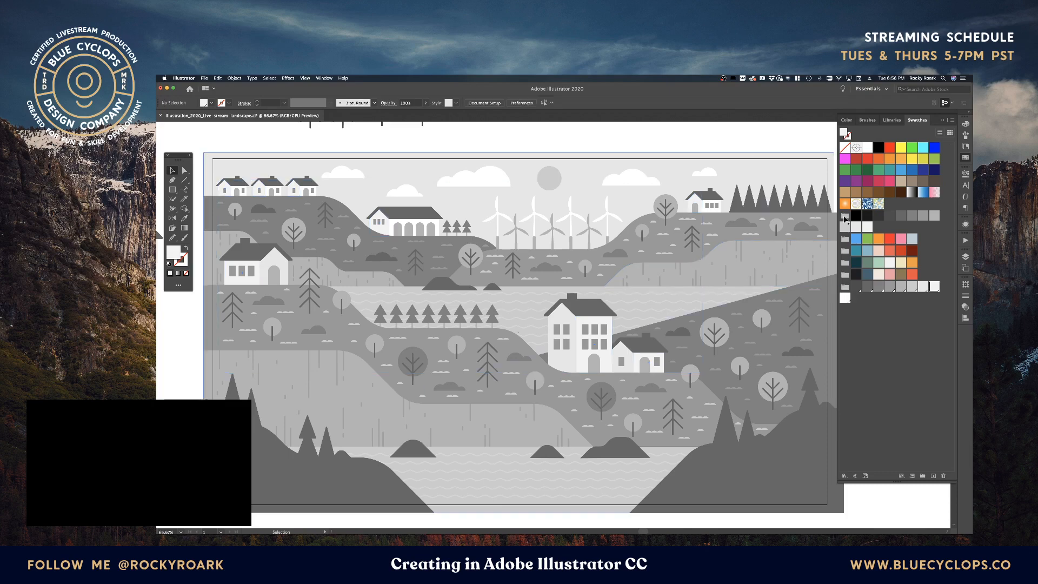
Step: Select every object sharing the second-lightest grey swatch as its fill, and clear the selection
{"action": "left_click", "coordinate": [269, 78]}
{"action": "mouse_move", "coordinate": [323, 137]}
{"action": "left_click", "coordinate": [357, 161]}
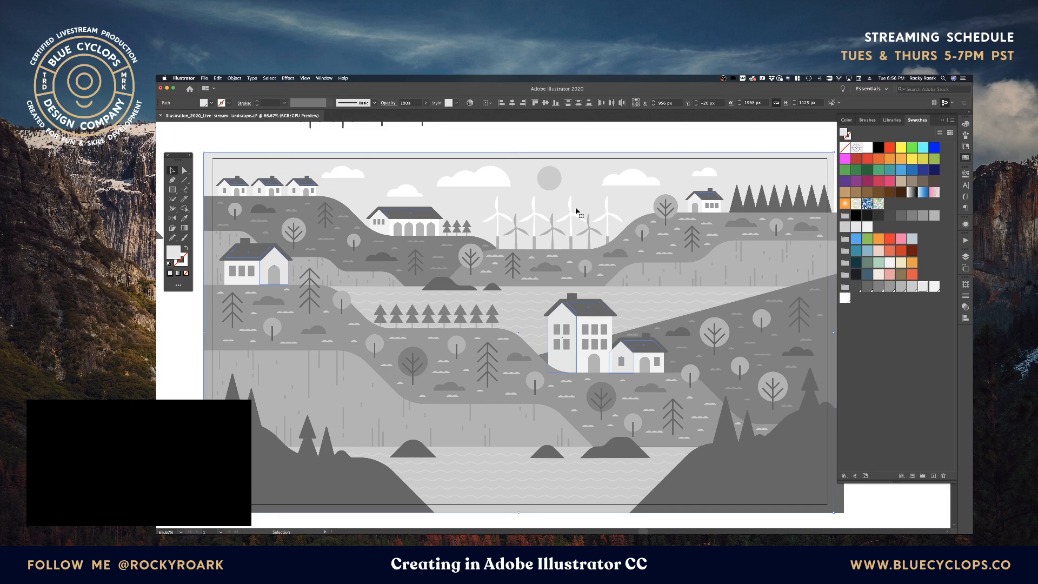
{"action": "left_click", "coordinate": [349, 141]}
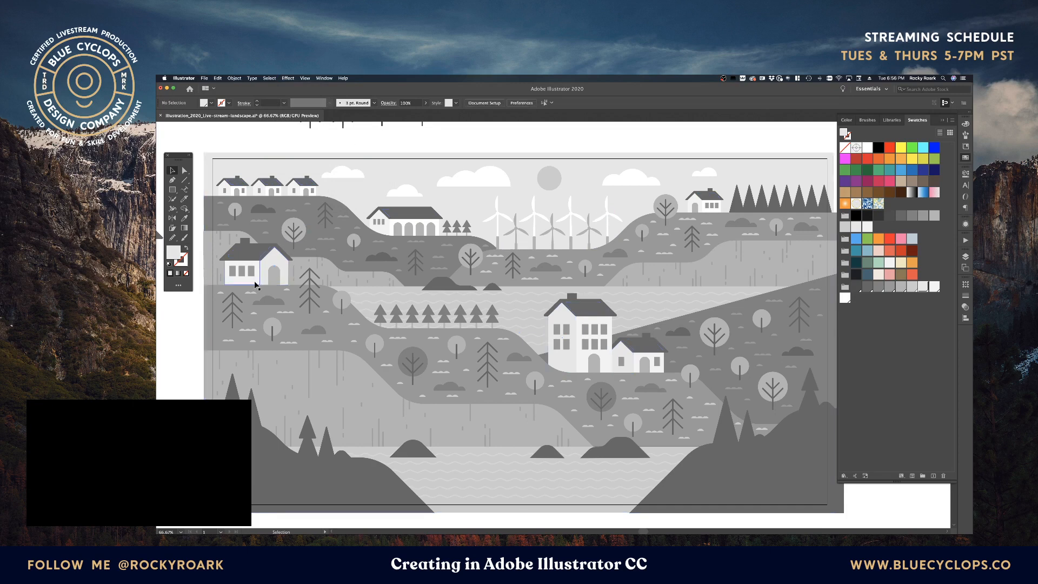
Step: Recolour the front wall of the large-roofed house on the left hill with the grey sampled from the tall house's wall
{"action": "key", "text": "a"}
{"action": "left_click", "coordinate": [256, 283]}
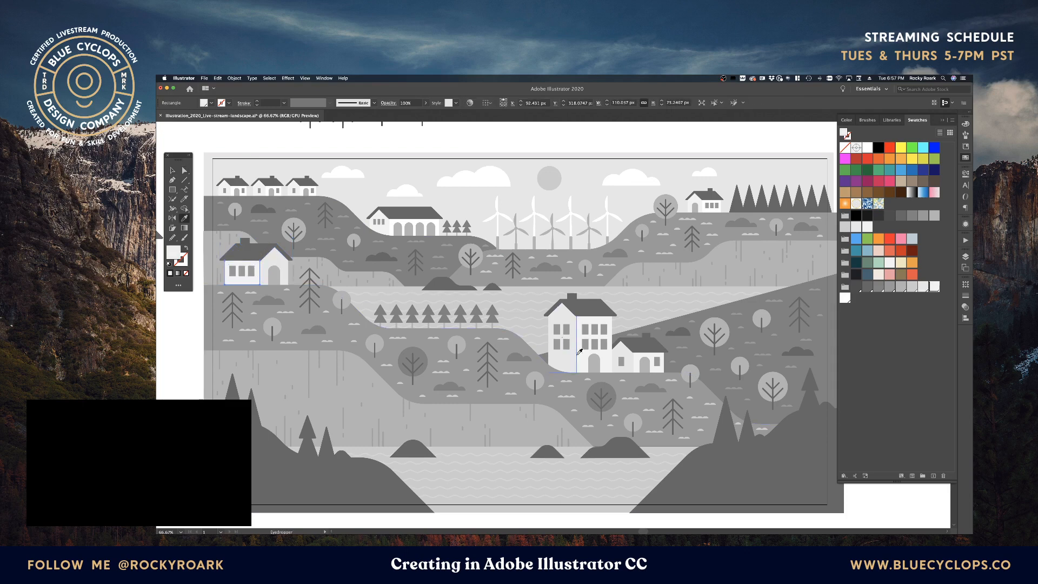
{"action": "left_click", "coordinate": [290, 266]}
{"action": "key", "text": "i"}
{"action": "left_click", "coordinate": [584, 355]}
{"action": "key", "text": "a"}
{"action": "left_click", "coordinate": [257, 146]}
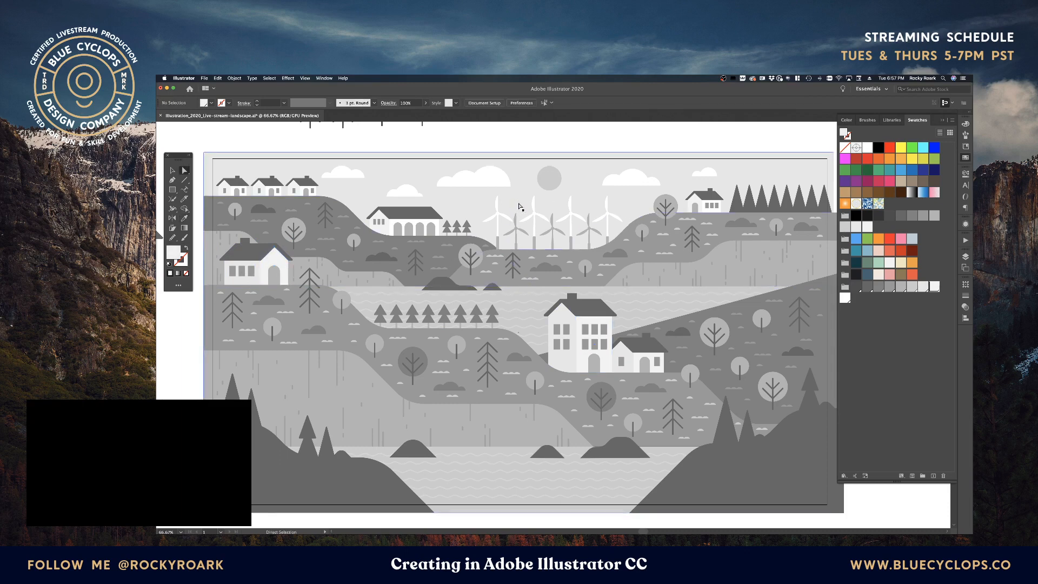
{"action": "left_click", "coordinate": [496, 193]}
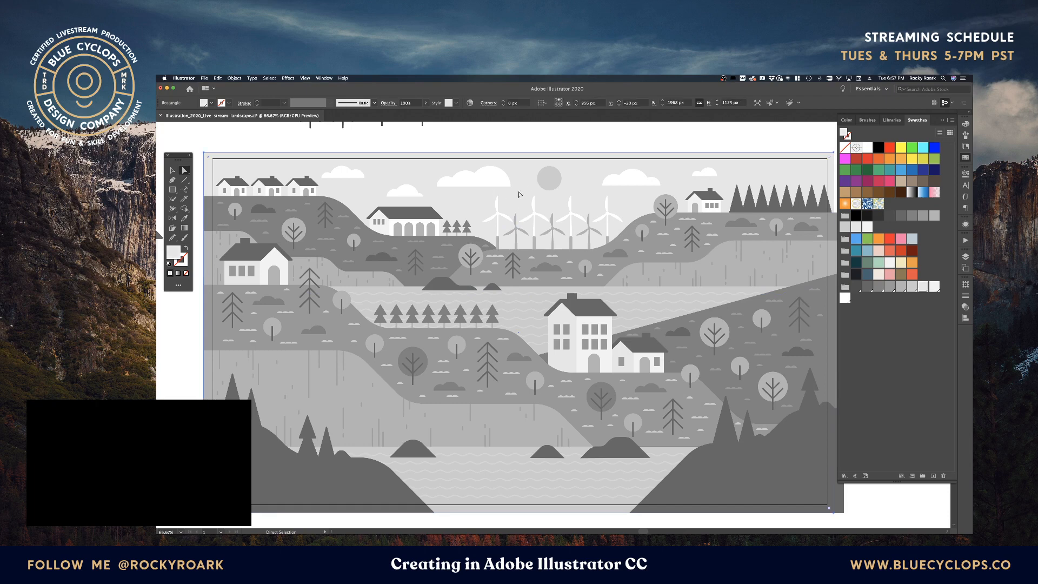
{"action": "key", "text": "i"}
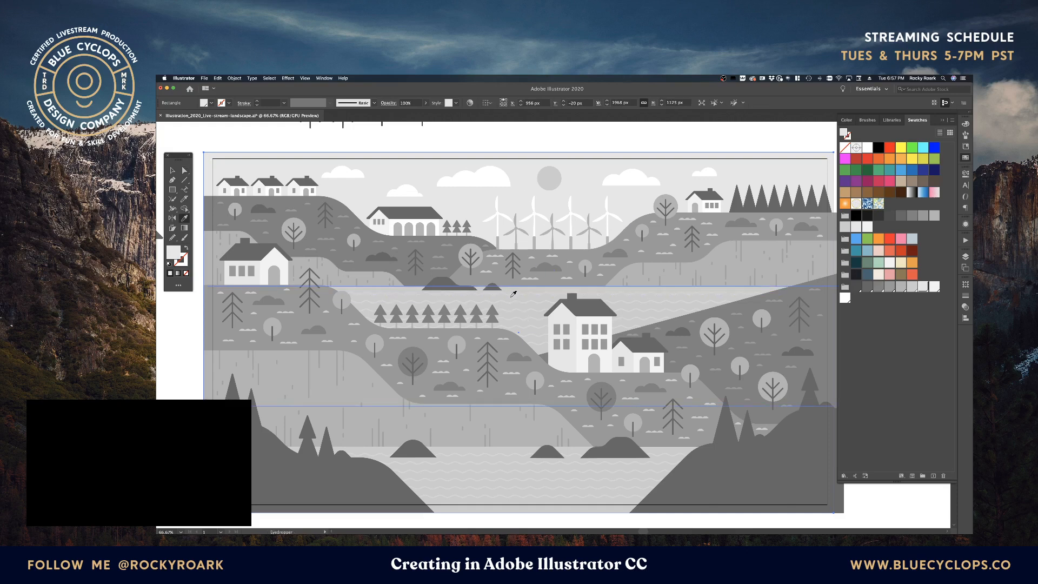
{"action": "key", "text": "v"}
{"action": "left_click", "coordinate": [522, 145]}
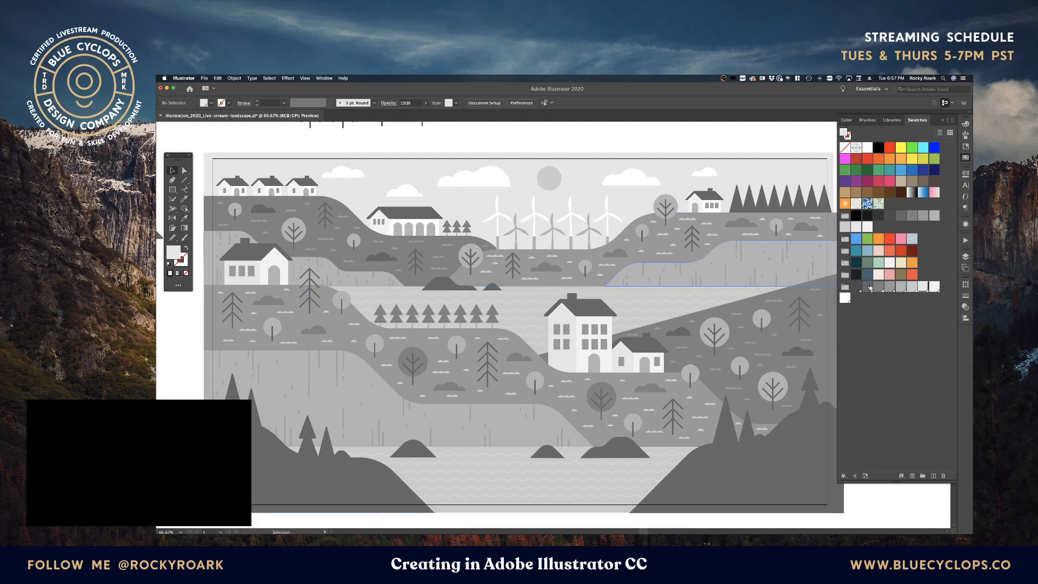
Step: Select all objects filled with the light grey swatch used by the sun, lake and grass tufts, check them, and clear the selection
{"action": "left_click", "coordinate": [912, 287]}
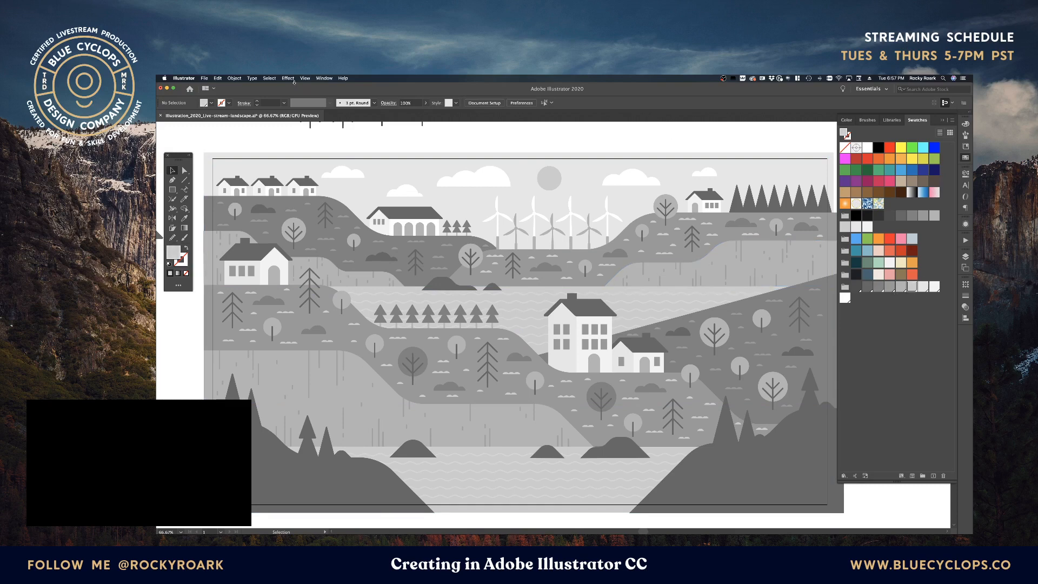
{"action": "left_click", "coordinate": [269, 78]}
{"action": "mouse_move", "coordinate": [292, 136]}
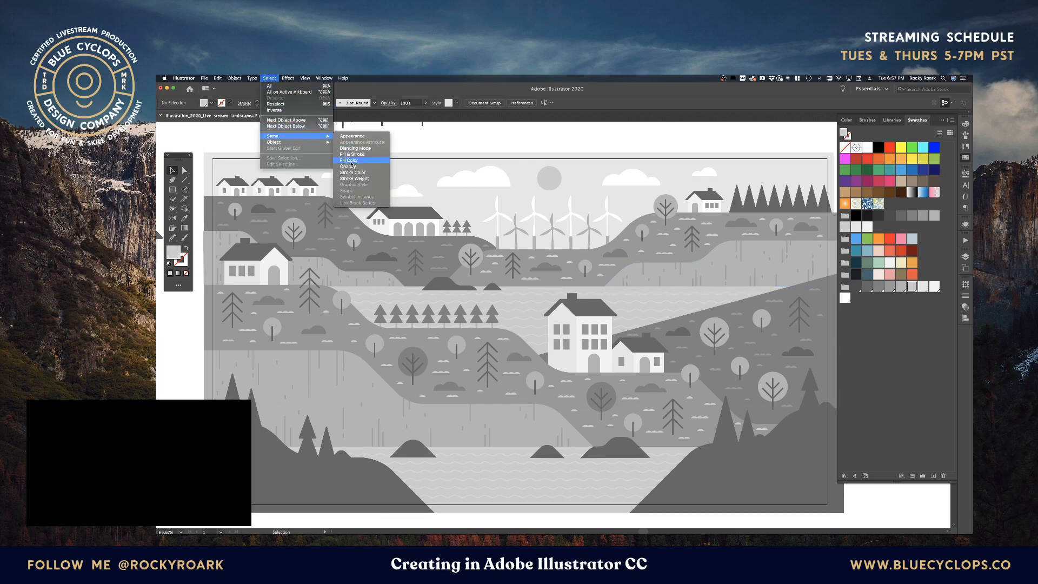
{"action": "left_click", "coordinate": [352, 161]}
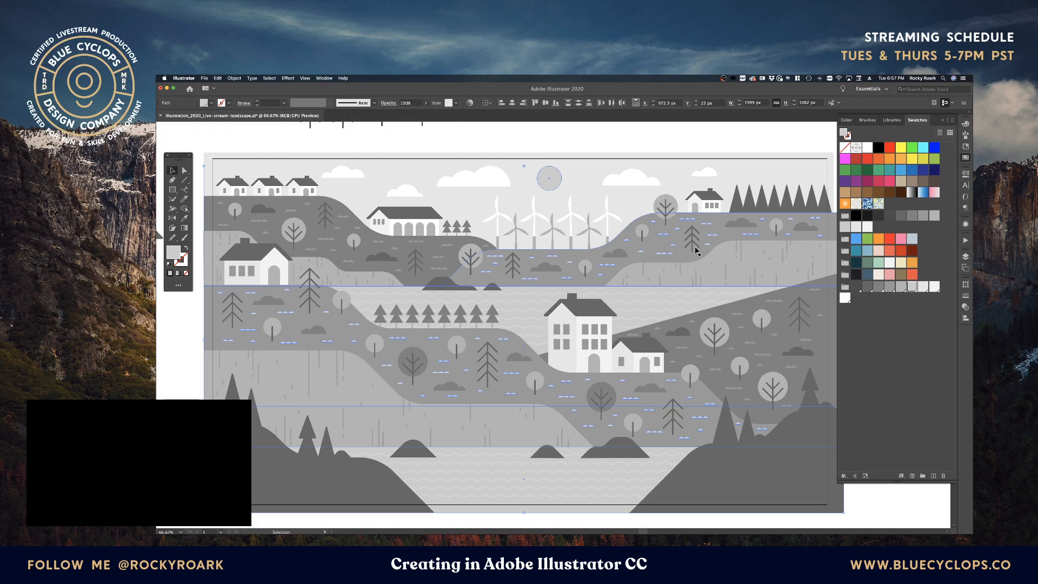
{"action": "key", "text": "i"}
{"action": "left_click", "coordinate": [549, 447]}
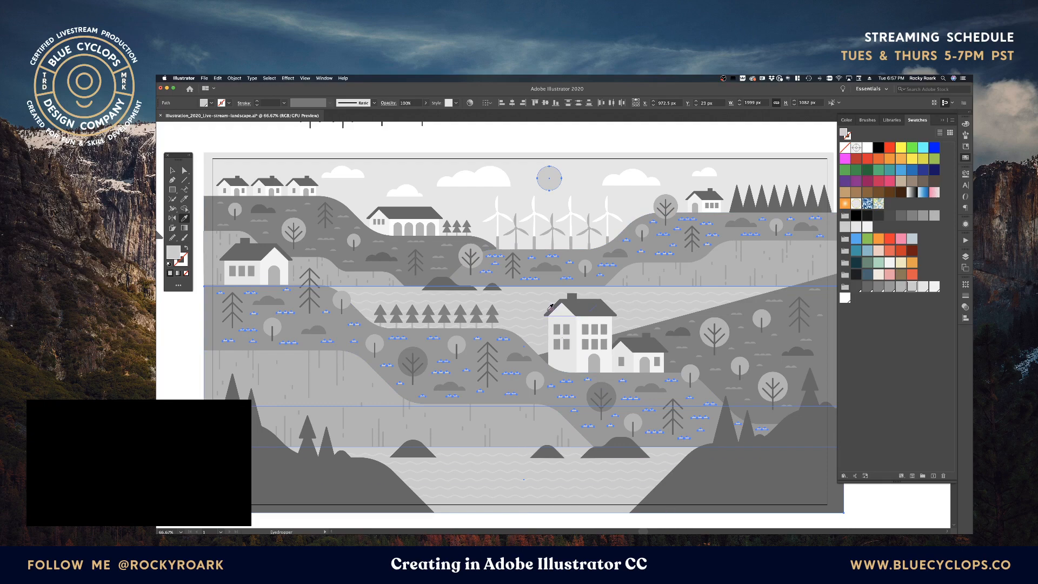
{"action": "key", "text": "v"}
{"action": "left_click", "coordinate": [168, 340]}
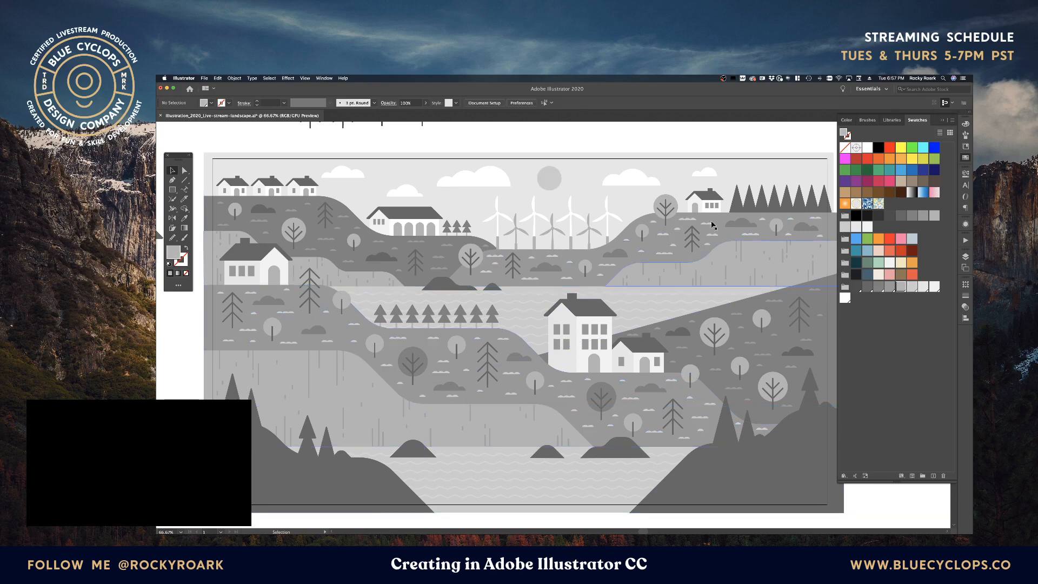
Step: Select every object sharing the grey fill of the cliffs, round trees and wind turbine towers, and clear the selection
{"action": "left_click", "coordinate": [269, 77]}
{"action": "mouse_move", "coordinate": [292, 136]}
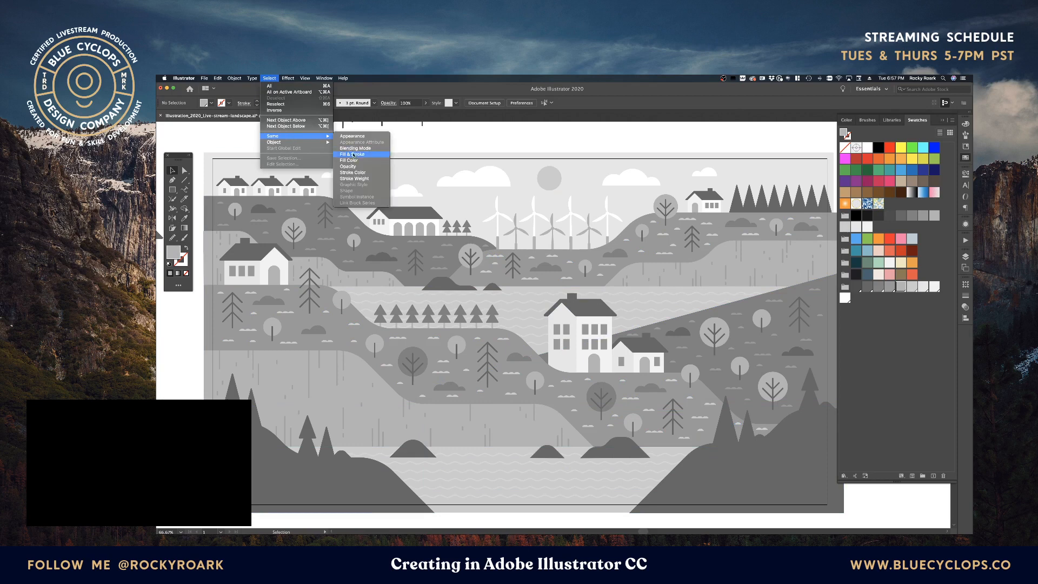
{"action": "left_click", "coordinate": [354, 161]}
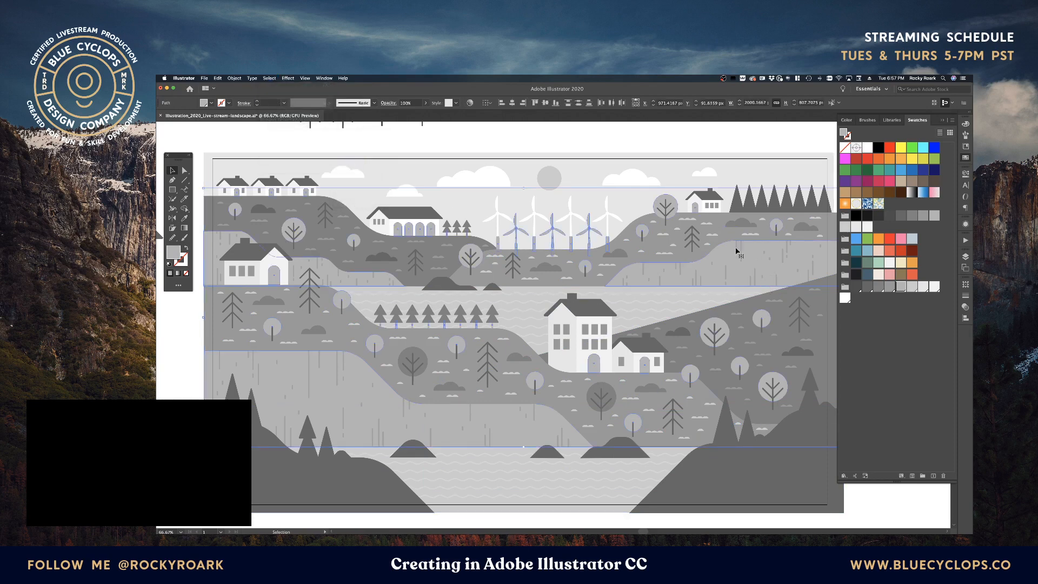
{"action": "left_click", "coordinate": [621, 138]}
Step: Select every object sharing the mid-grey swatch used for the house windows, and clear the selection
{"action": "left_click", "coordinate": [890, 286]}
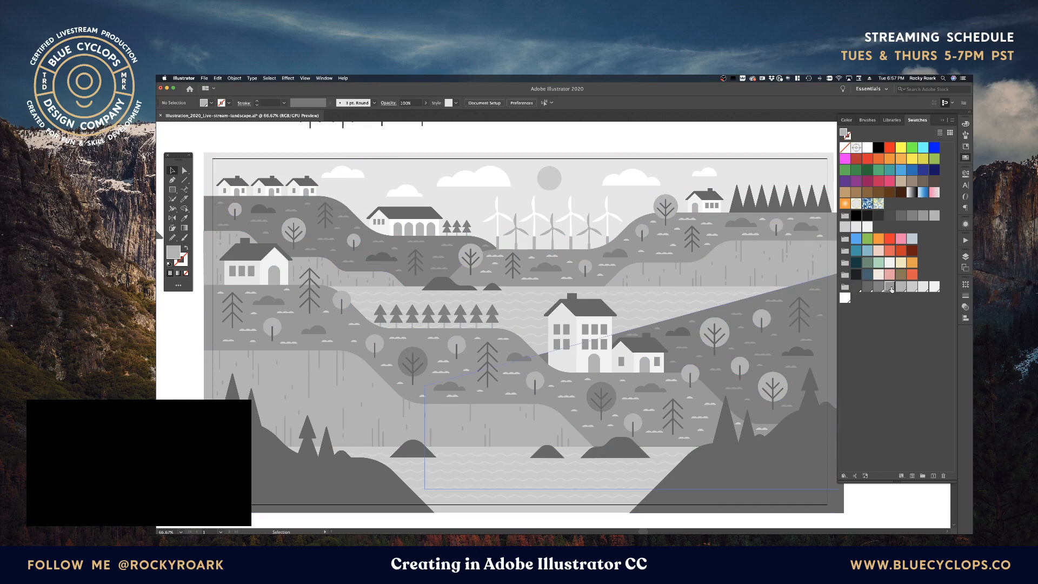
{"action": "left_click", "coordinate": [269, 78]}
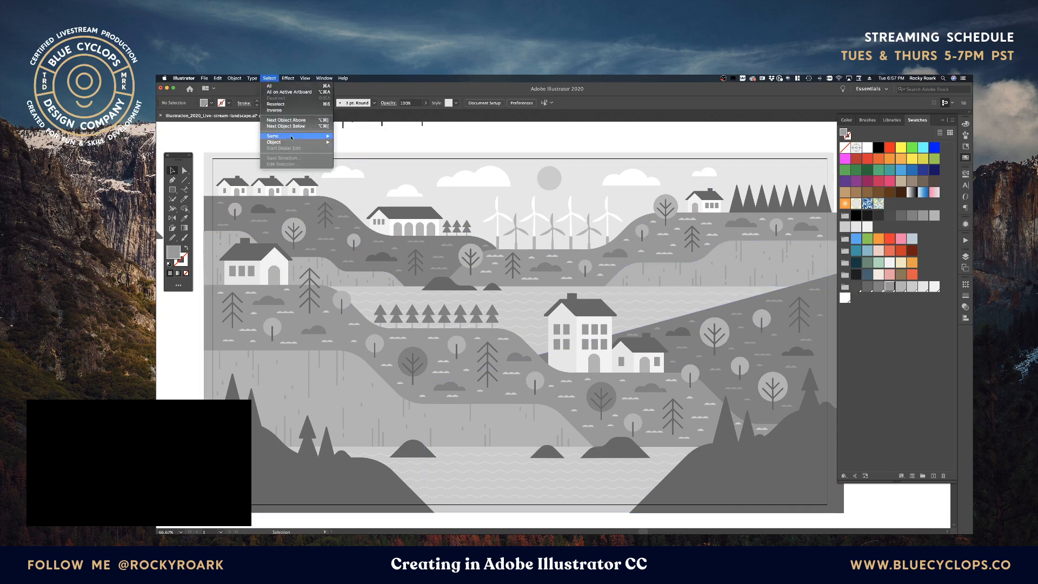
{"action": "mouse_move", "coordinate": [281, 136]}
{"action": "left_click", "coordinate": [366, 161]}
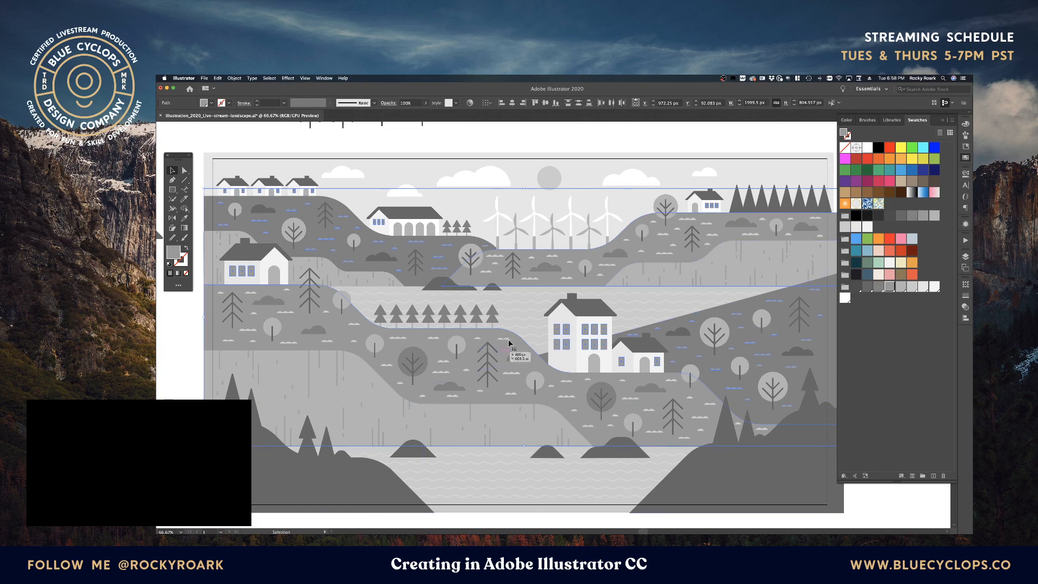
{"action": "left_click", "coordinate": [633, 148]}
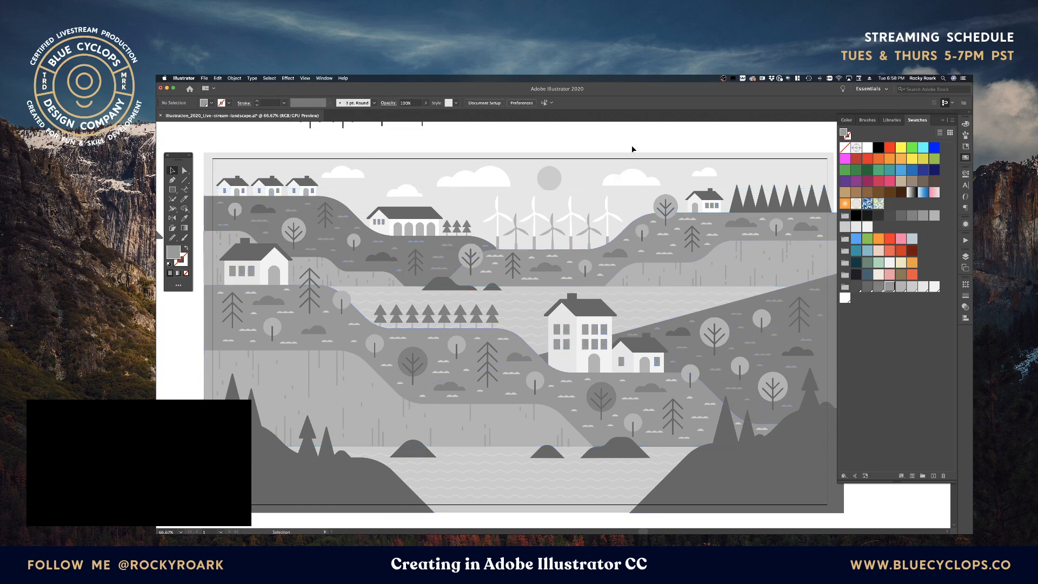
Step: Select every object sharing the darker grey swatch used for the small pine rows and dark round trees, and clear the selection
{"action": "left_click", "coordinate": [879, 288]}
{"action": "left_click", "coordinate": [266, 79]}
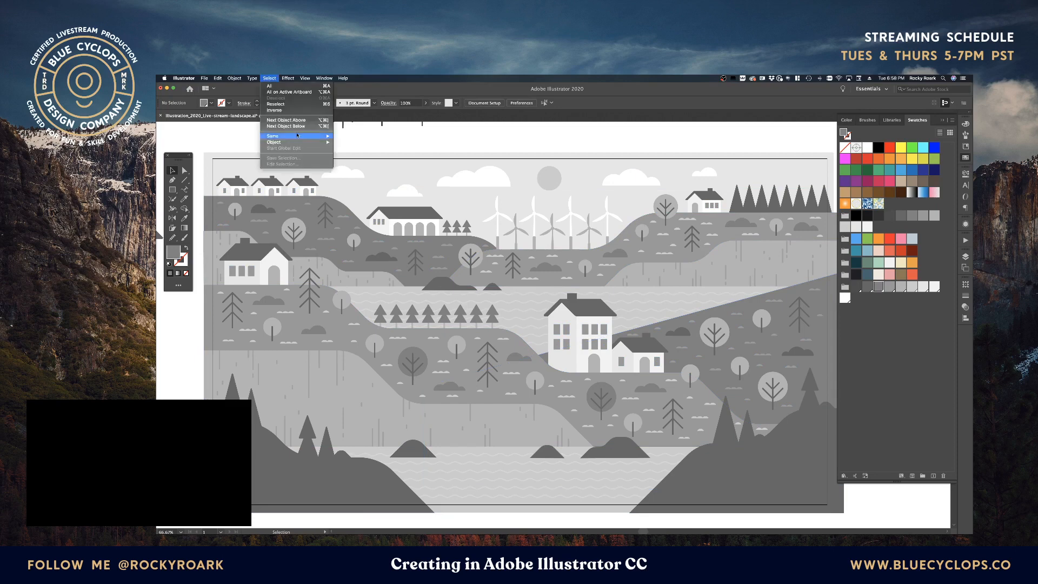
{"action": "mouse_move", "coordinate": [297, 137]}
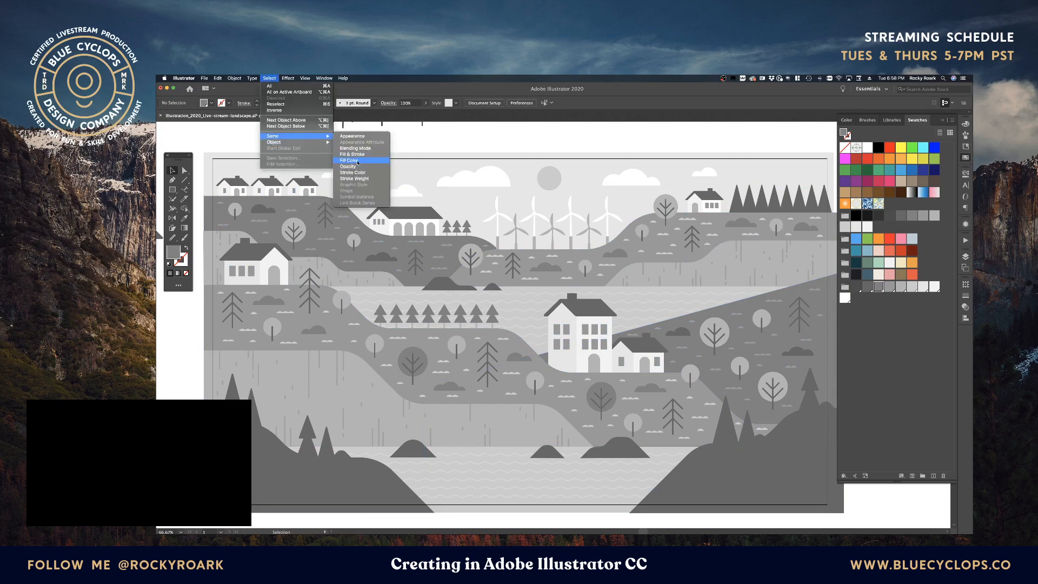
{"action": "left_click", "coordinate": [357, 161]}
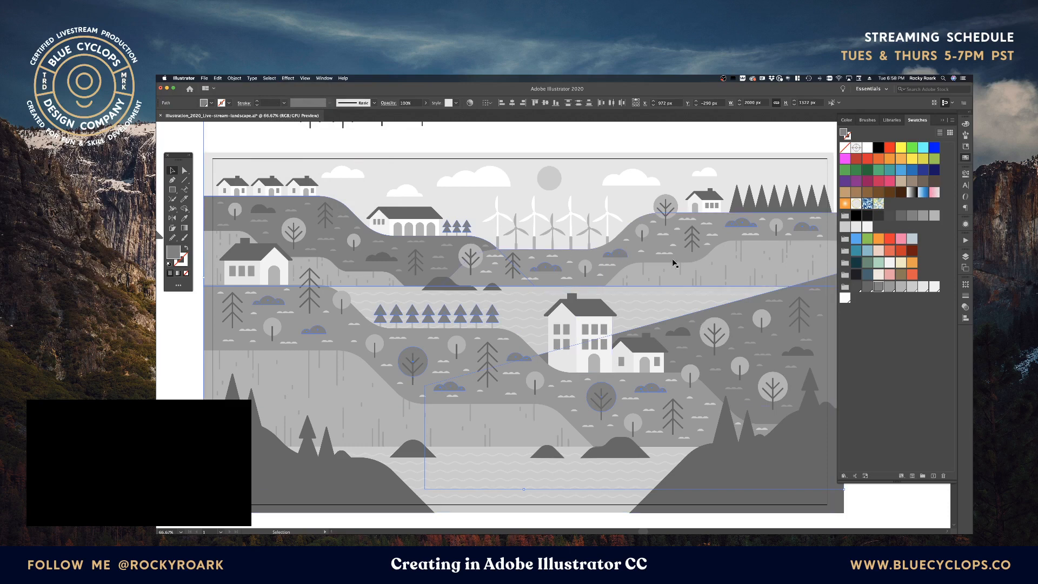
{"action": "left_click", "coordinate": [779, 128]}
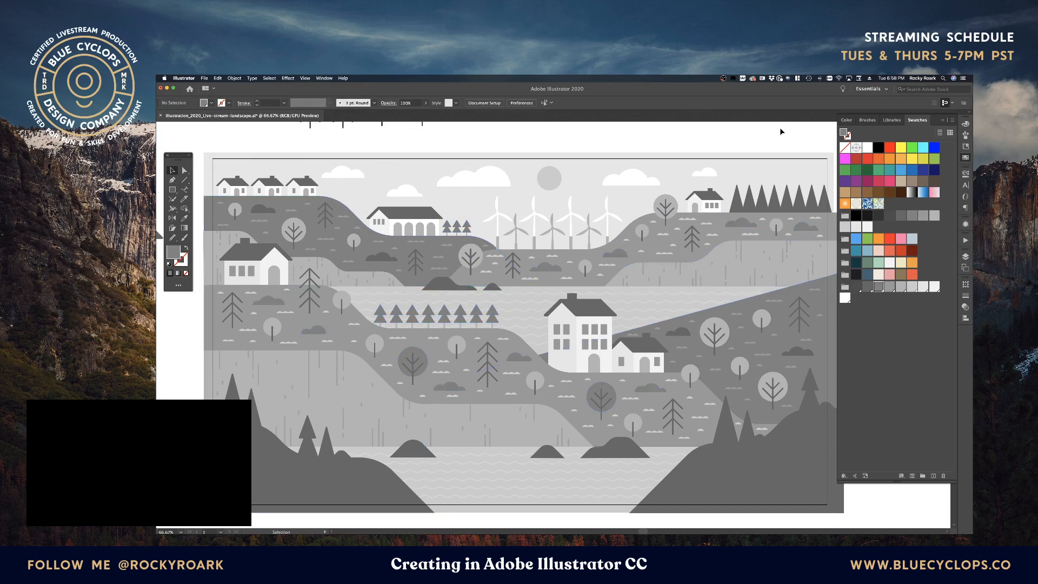
Step: Check which objects use each of the two darkest grey swatches by selecting matching fill colours one swatch at a time
{"action": "left_click", "coordinate": [865, 288]}
{"action": "left_click", "coordinate": [269, 78]}
{"action": "mouse_move", "coordinate": [282, 136]}
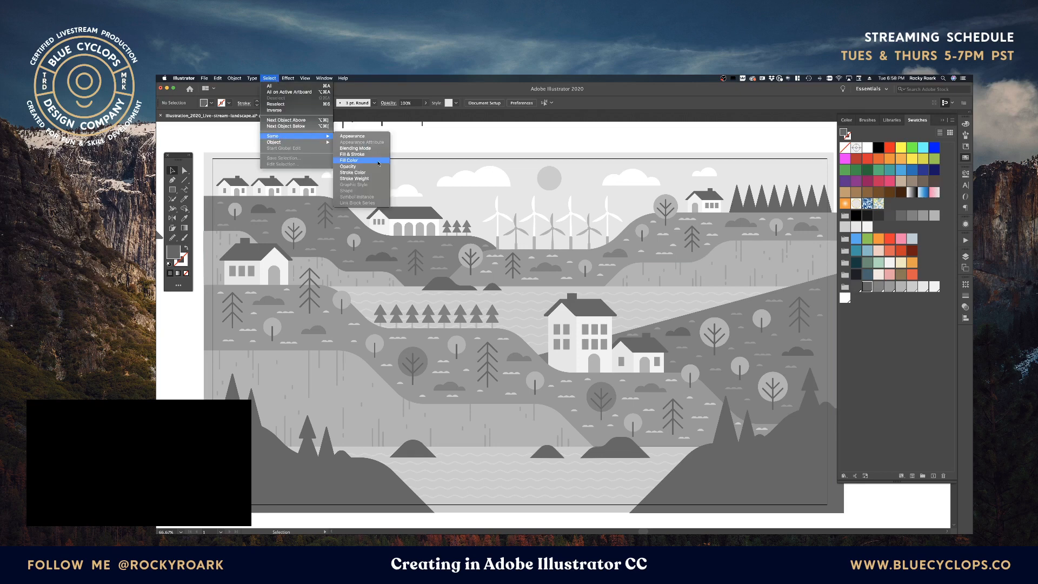
{"action": "left_click", "coordinate": [374, 160]}
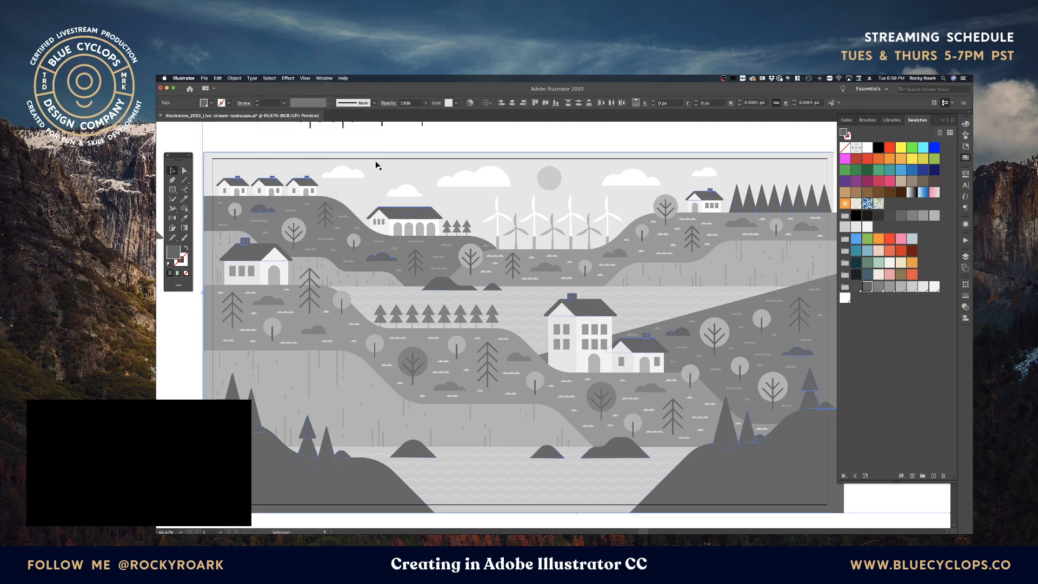
{"action": "left_click", "coordinate": [856, 286]}
{"action": "left_click", "coordinate": [270, 78]}
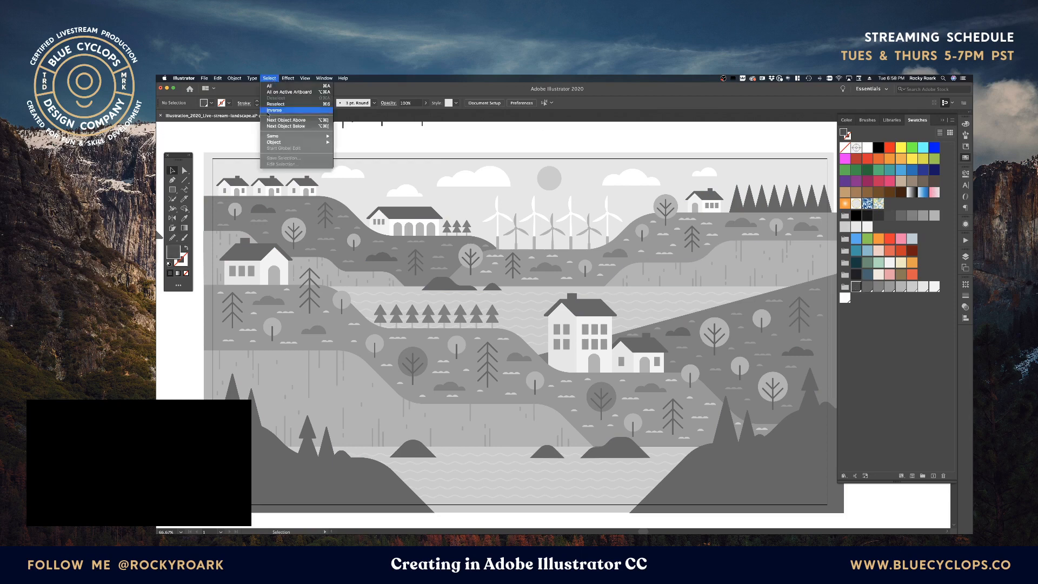
{"action": "mouse_move", "coordinate": [279, 134]}
{"action": "left_click", "coordinate": [350, 162]}
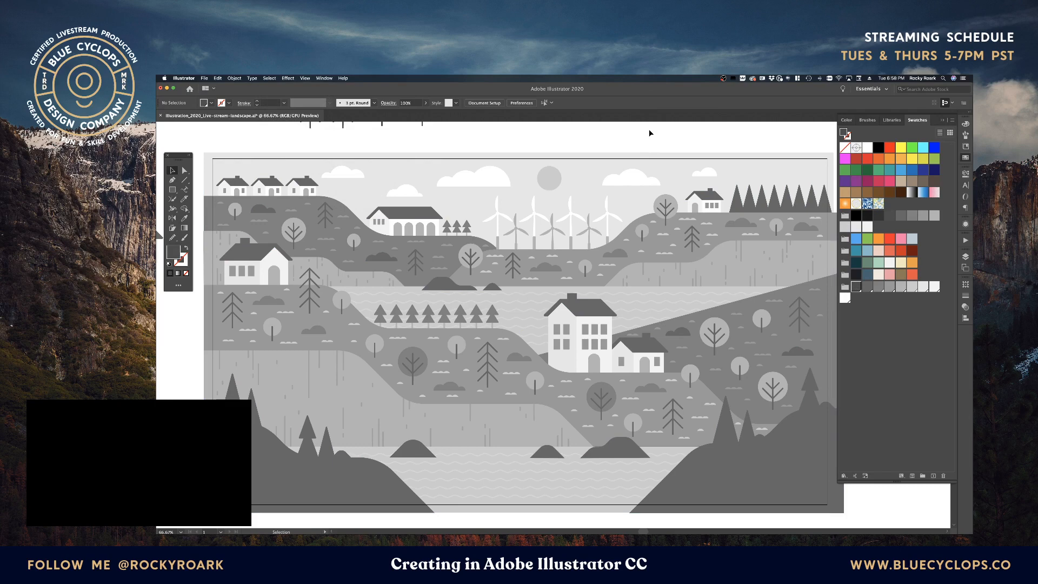
Step: Delete the loose white swatch below the greyscale group and make the group's lightest swatch the current fill
{"action": "left_click", "coordinate": [943, 475]}
{"action": "left_click", "coordinate": [600, 321]}
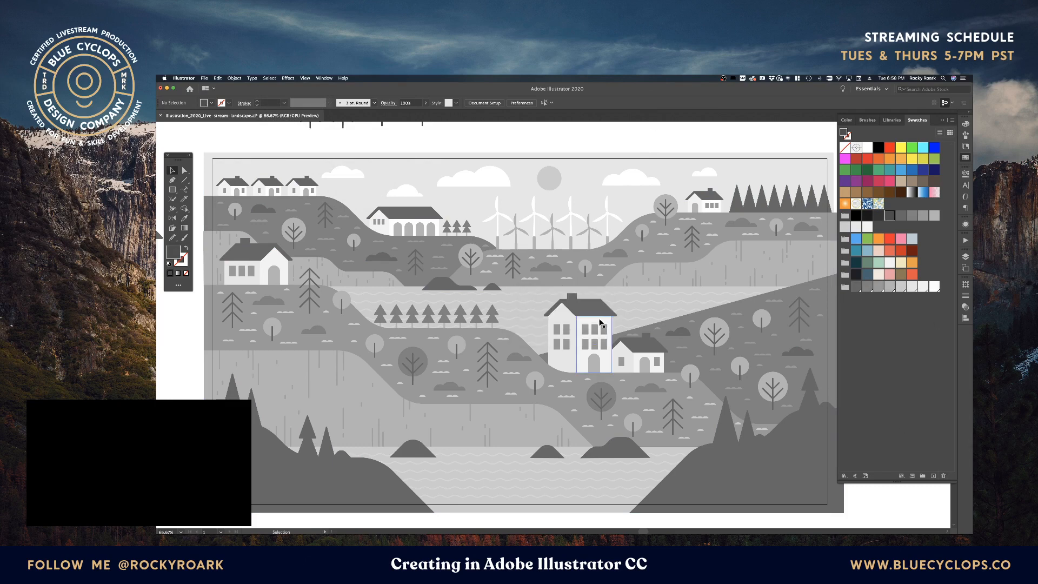
{"action": "double_click", "coordinate": [937, 290]}
{"action": "left_click", "coordinate": [229, 250]}
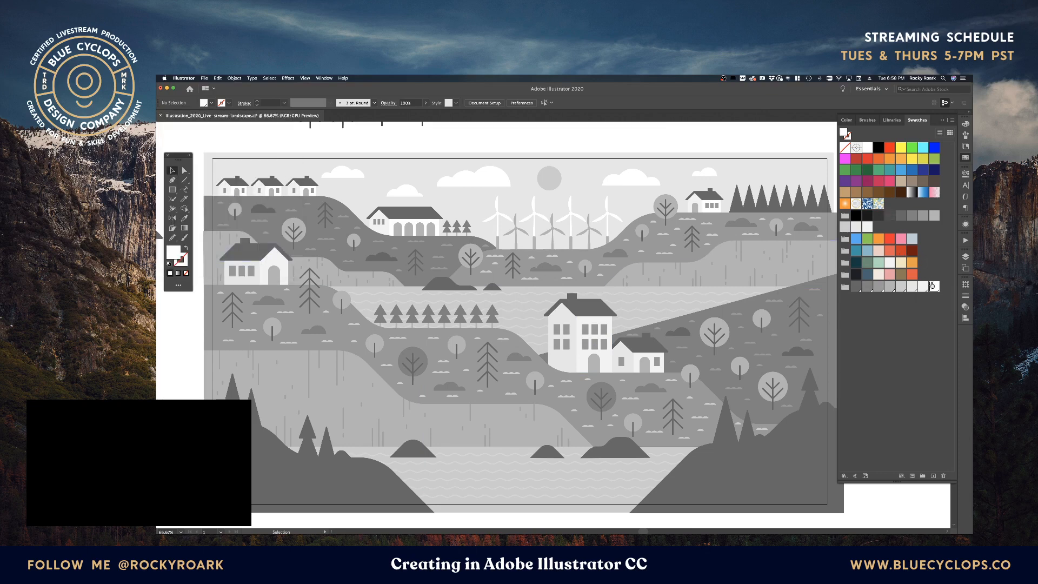
Step: Select the cloud above the wind turbines' right end and add its white fill as a new swatch
{"action": "left_click", "coordinate": [623, 172]}
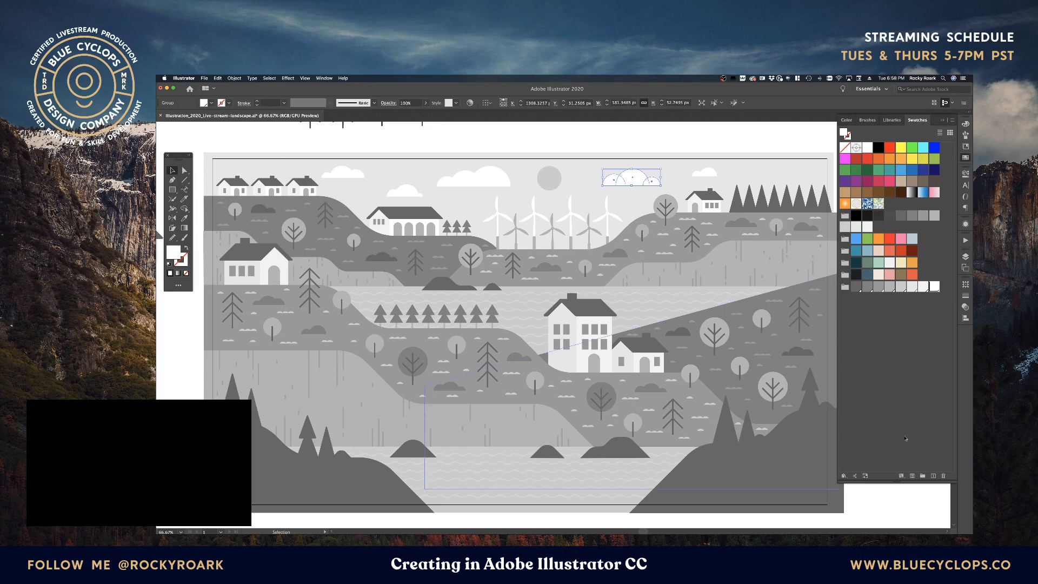
{"action": "left_click", "coordinate": [934, 476]}
{"action": "key", "text": "Return"}
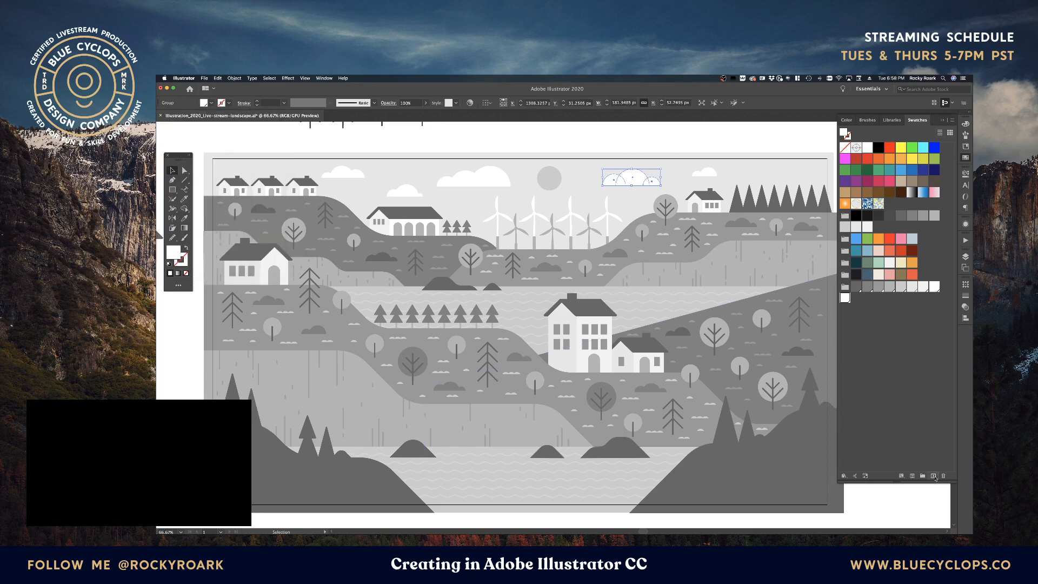
Step: Move the new white swatch into the fourth palette's colour group, then add another white swatch to the second palette's group
{"action": "mouse_move", "coordinate": [845, 298]}
{"action": "left_mouse_down"}
{"action": "mouse_move", "coordinate": [898, 280]}
{"action": "mouse_move", "coordinate": [877, 275]}
{"action": "left_mouse_up"}
{"action": "left_click", "coordinate": [750, 146]}
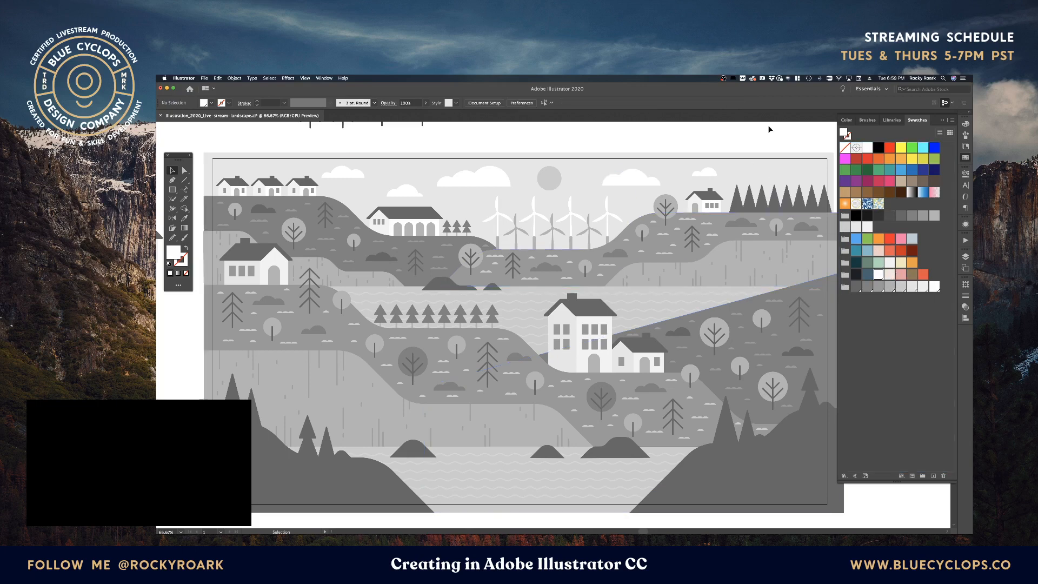
{"action": "left_click", "coordinate": [934, 475]}
{"action": "key", "text": "Return"}
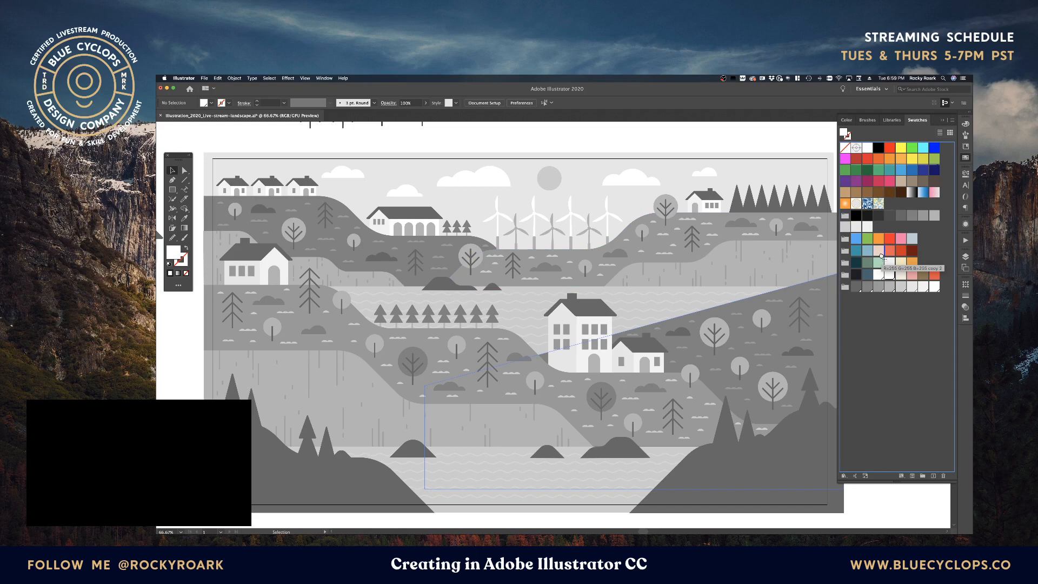
{"action": "left_click_drag", "start_coordinate": [882, 254], "coordinate": [877, 252]}
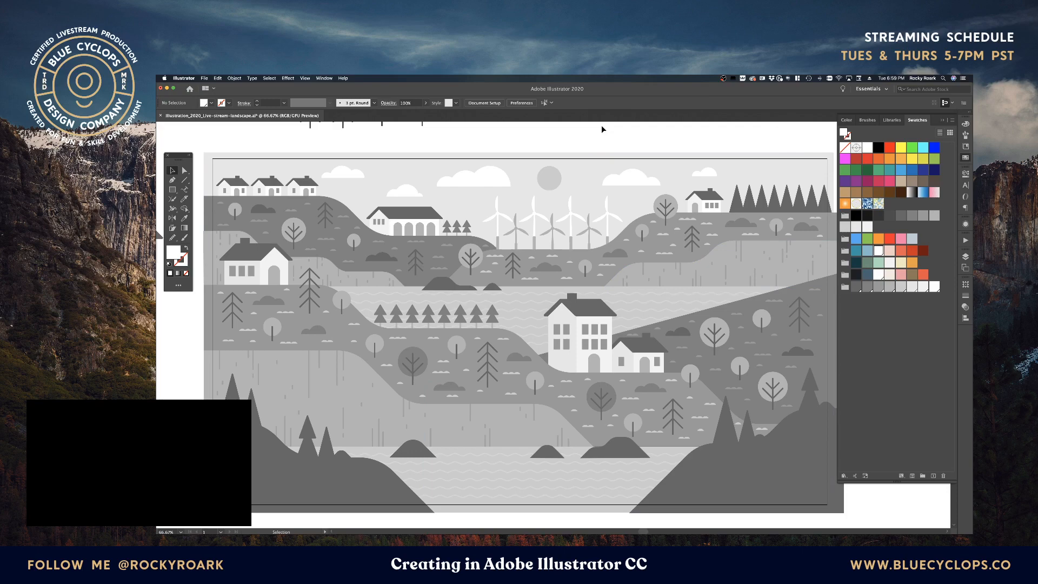
Step: Select the whole landscape and recolor it with the colour group whose name begins c99cf1495f44b
{"action": "key", "text": "super+minus"}
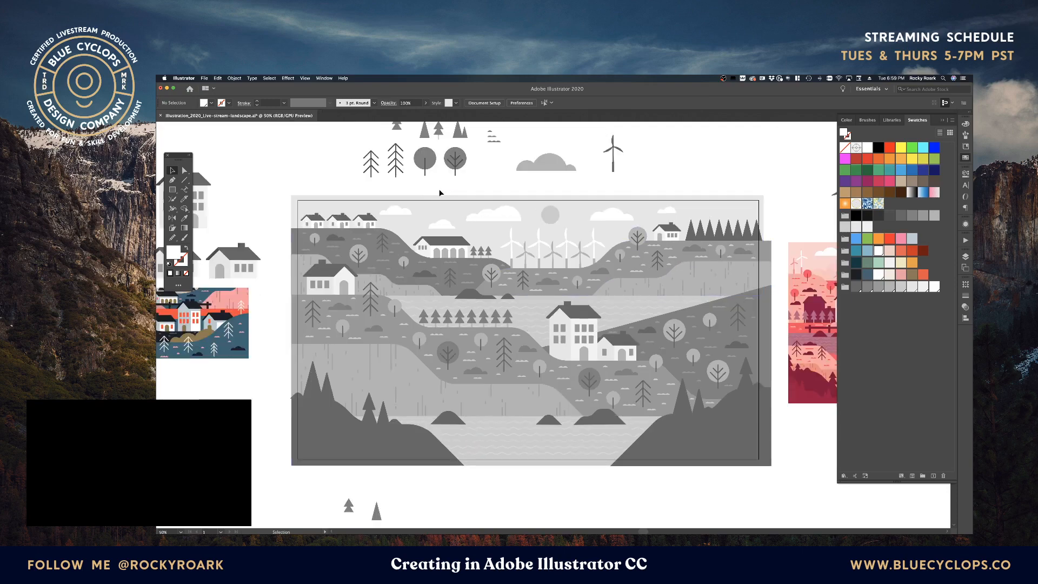
{"action": "left_click_drag", "start_coordinate": [289, 193], "coordinate": [671, 483]}
{"action": "left_click_drag", "start_coordinate": [770, 466], "coordinate": [773, 470]}
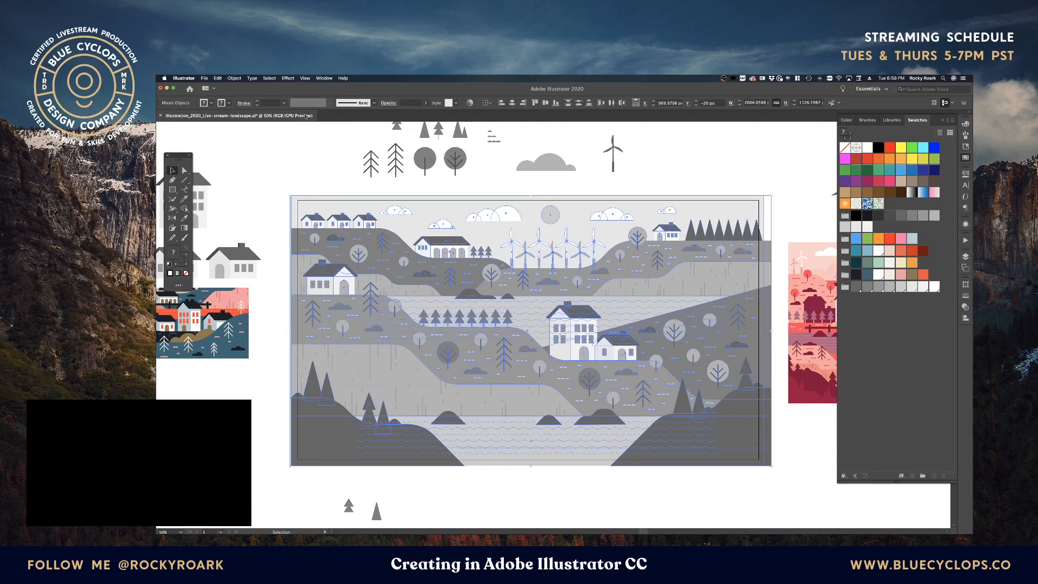
{"action": "left_click", "coordinate": [472, 103]}
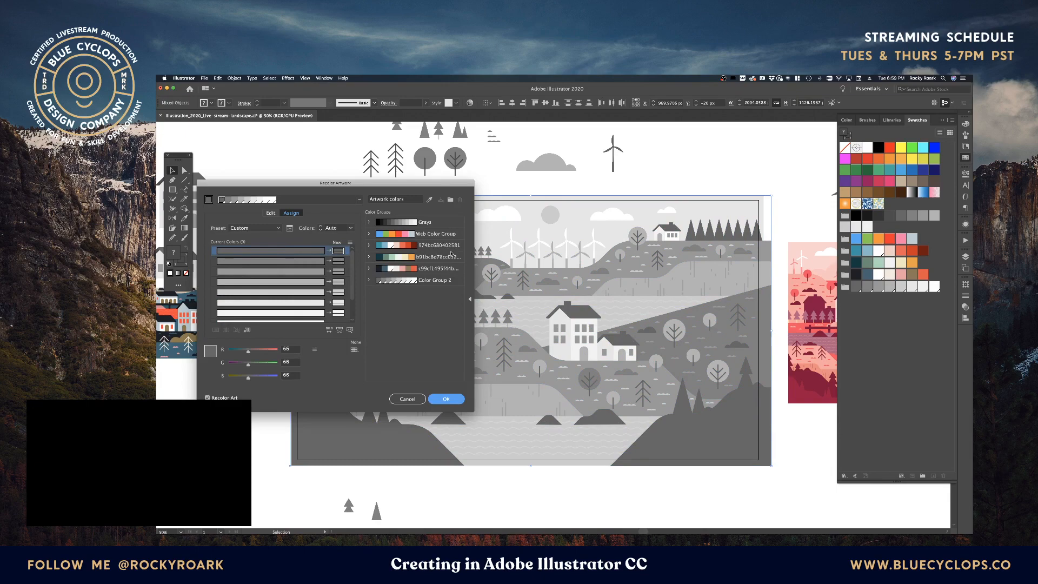
{"action": "left_click", "coordinate": [398, 269]}
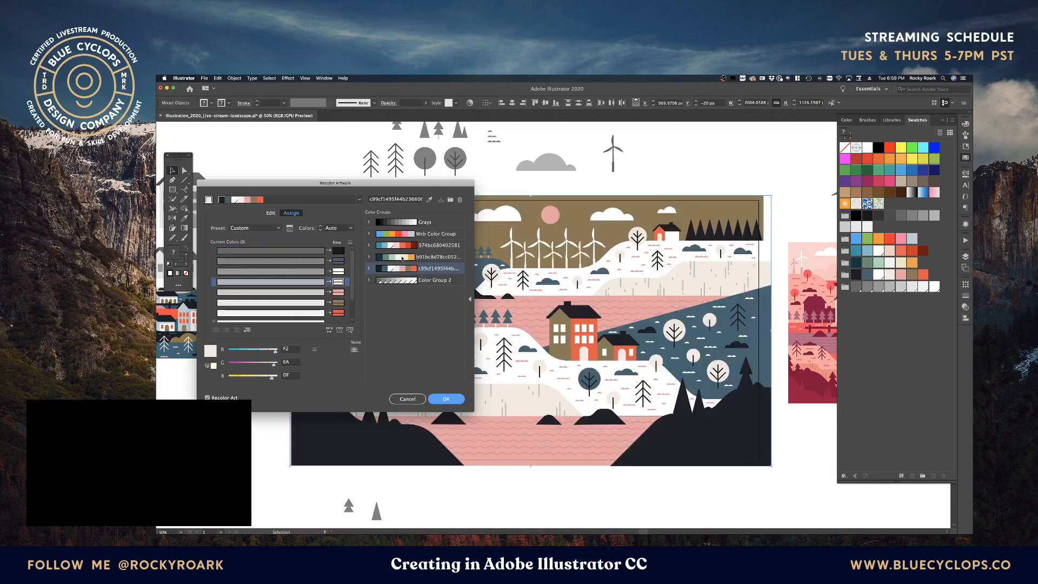
{"action": "key", "text": "Return"}
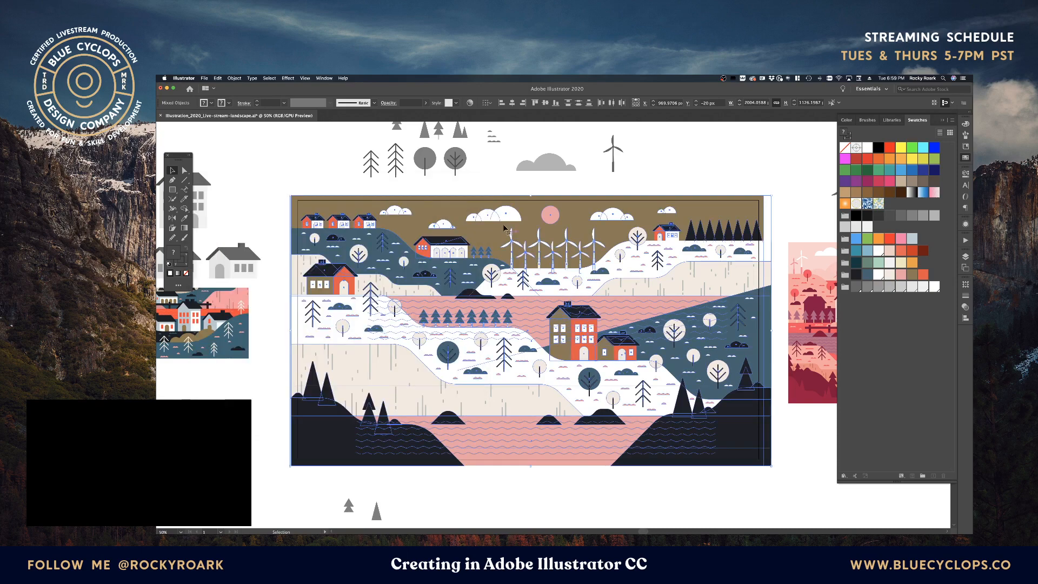
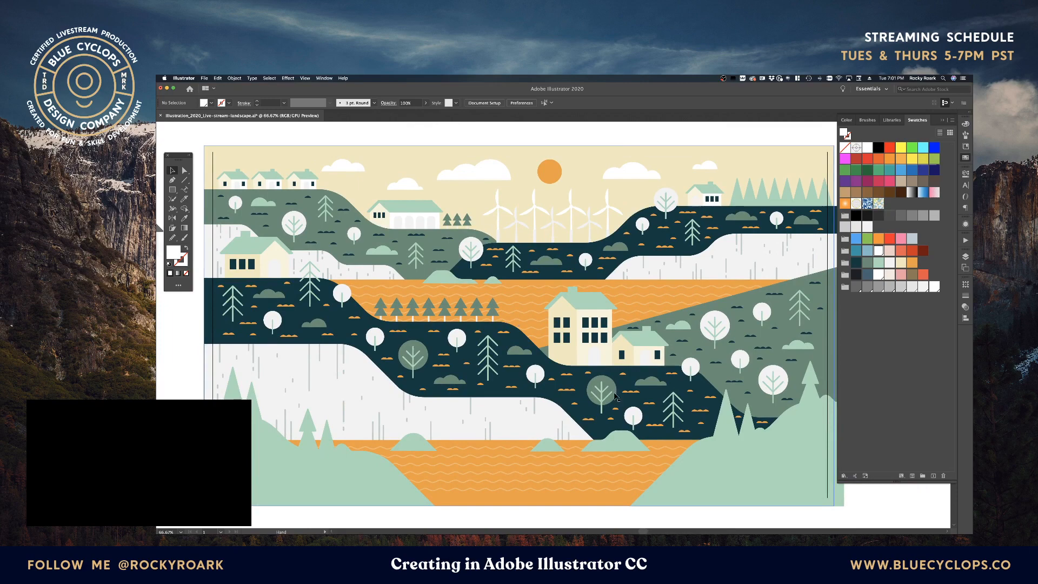
Step: Fill the doors of the large central house and its small annex with the palette's orange swatch
{"action": "key", "text": "a"}
{"action": "left_click", "coordinate": [594, 356]}
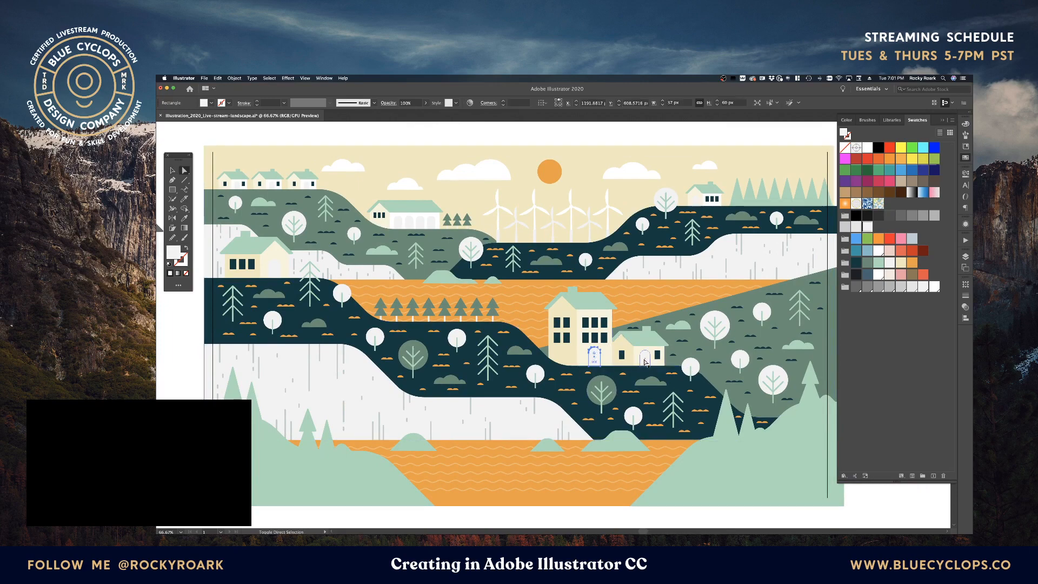
{"action": "left_click", "coordinate": [645, 357], "text": "shift"}
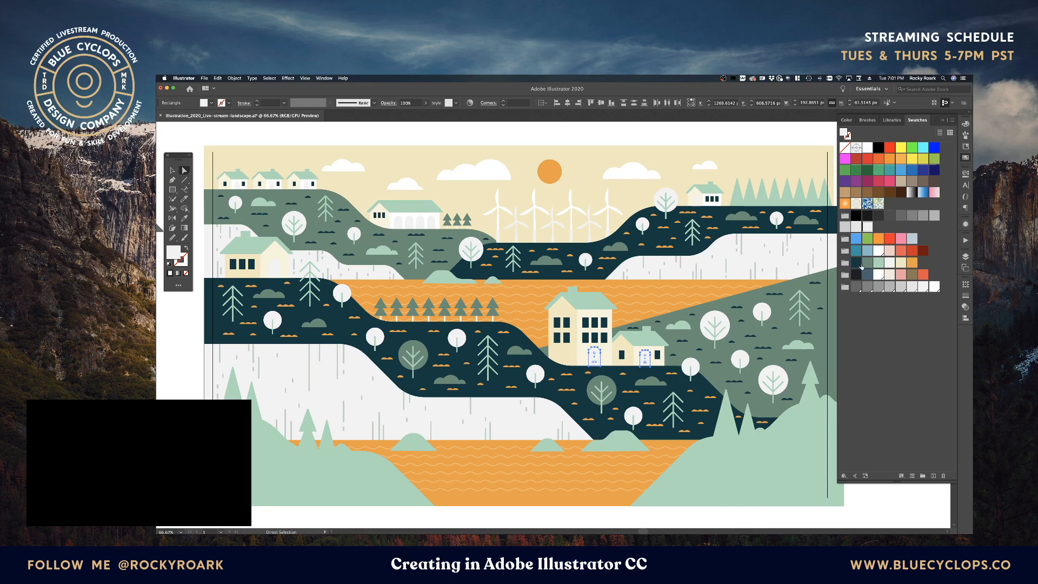
{"action": "left_click", "coordinate": [915, 267]}
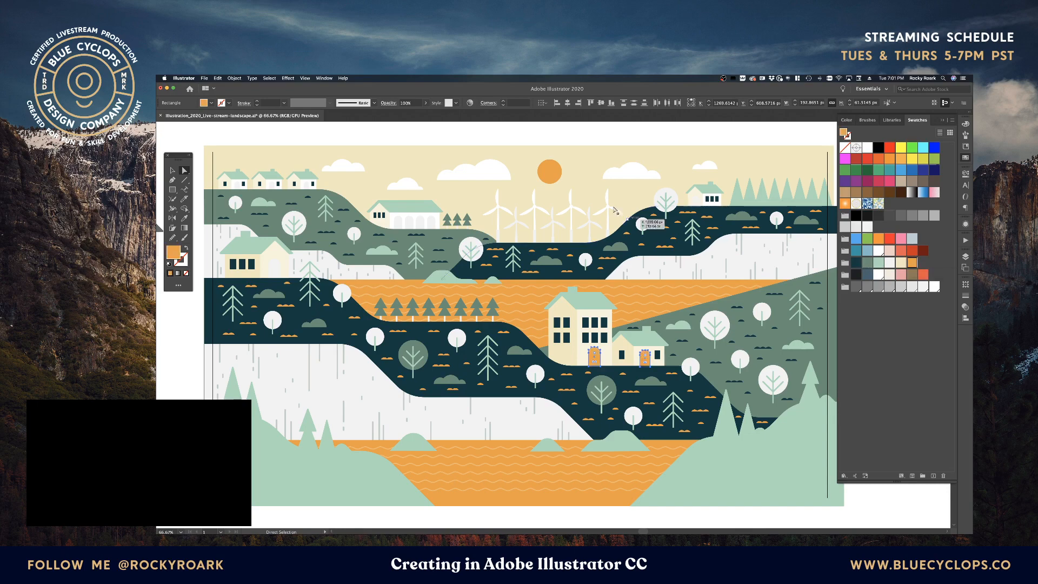
{"action": "left_click", "coordinate": [618, 139]}
Step: Fill the doors and arches of all the remaining houses with the same orange swatch and clear the selection
{"action": "left_click", "coordinate": [692, 200]}
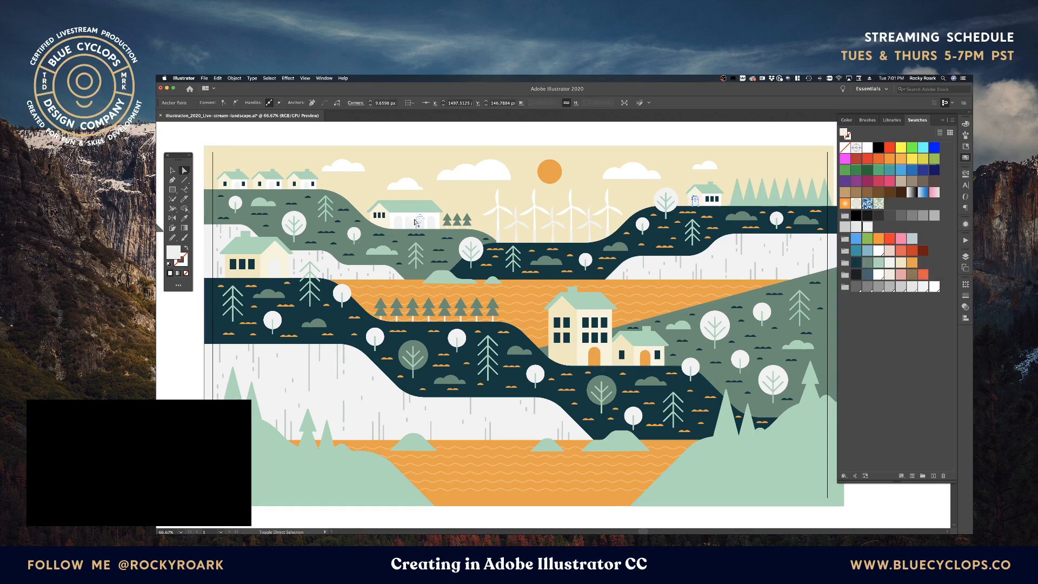
{"action": "left_click_drag", "start_coordinate": [432, 224], "coordinate": [304, 180]}
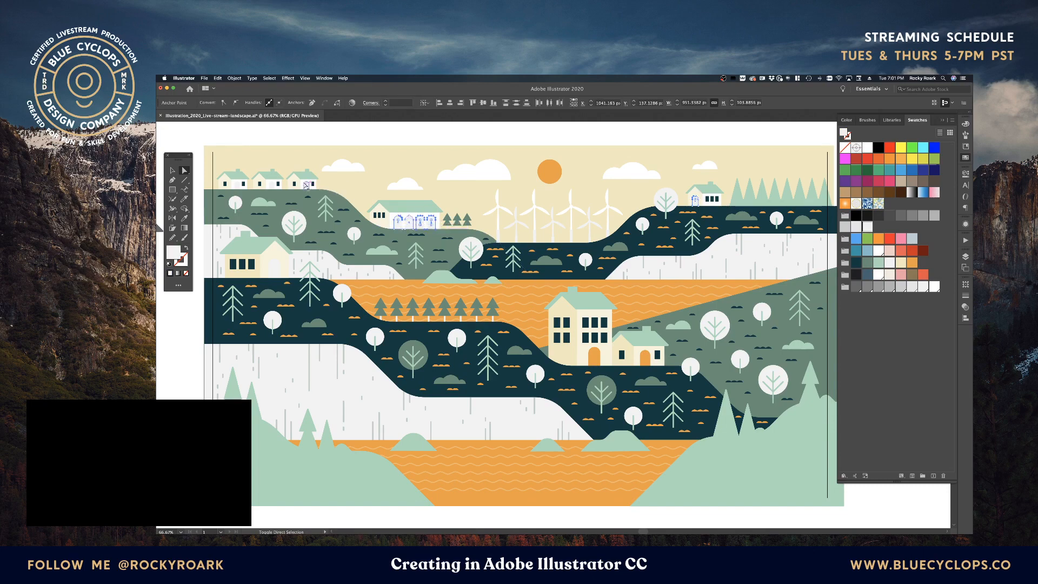
{"action": "left_click", "coordinate": [269, 185], "text": "shift"}
{"action": "left_click", "coordinate": [236, 185], "text": "shift"}
{"action": "left_click", "coordinate": [274, 267], "text": "shift"}
{"action": "left_click", "coordinate": [914, 262]}
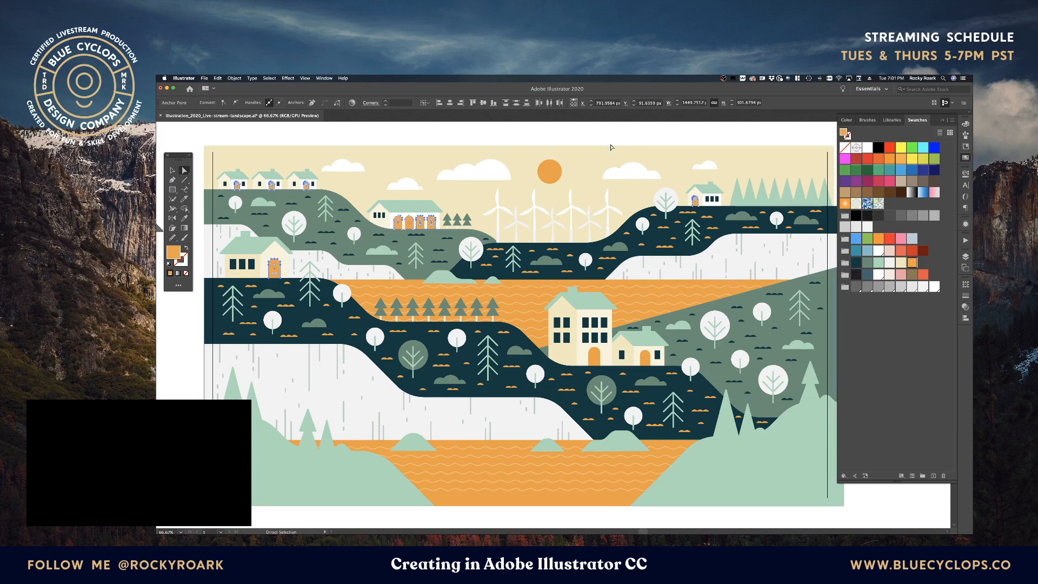
{"action": "left_click", "coordinate": [608, 167]}
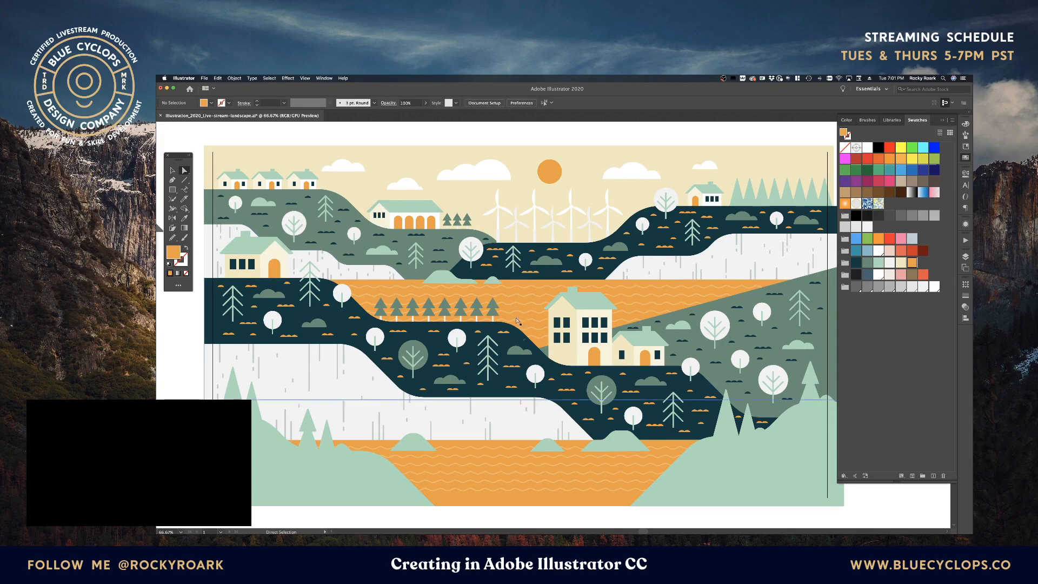
Step: Fill the large cliff above the foreground water with the palette's light mint green swatch
{"action": "left_click", "coordinate": [537, 410]}
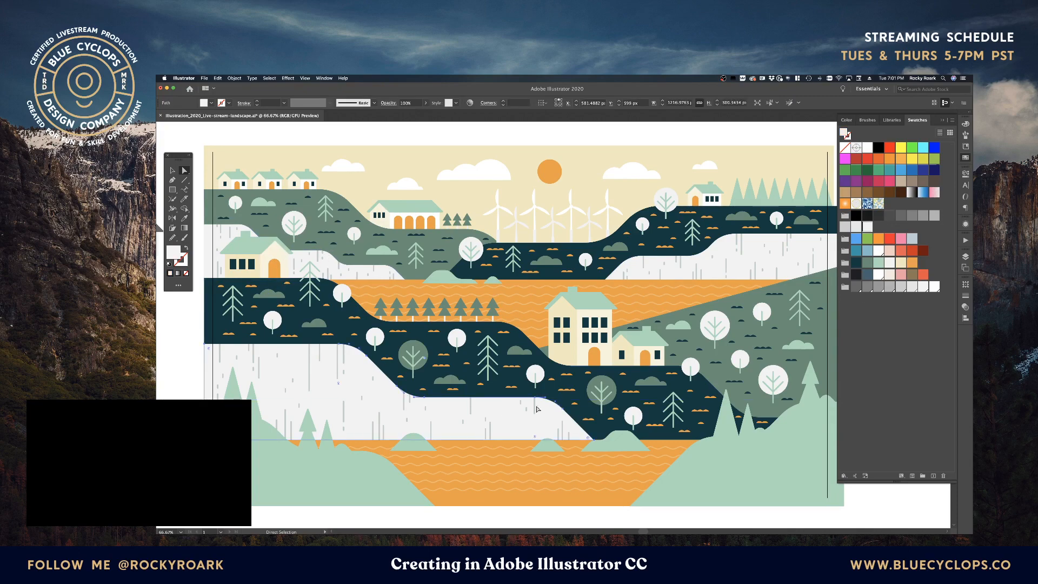
{"action": "left_click", "coordinate": [901, 264]}
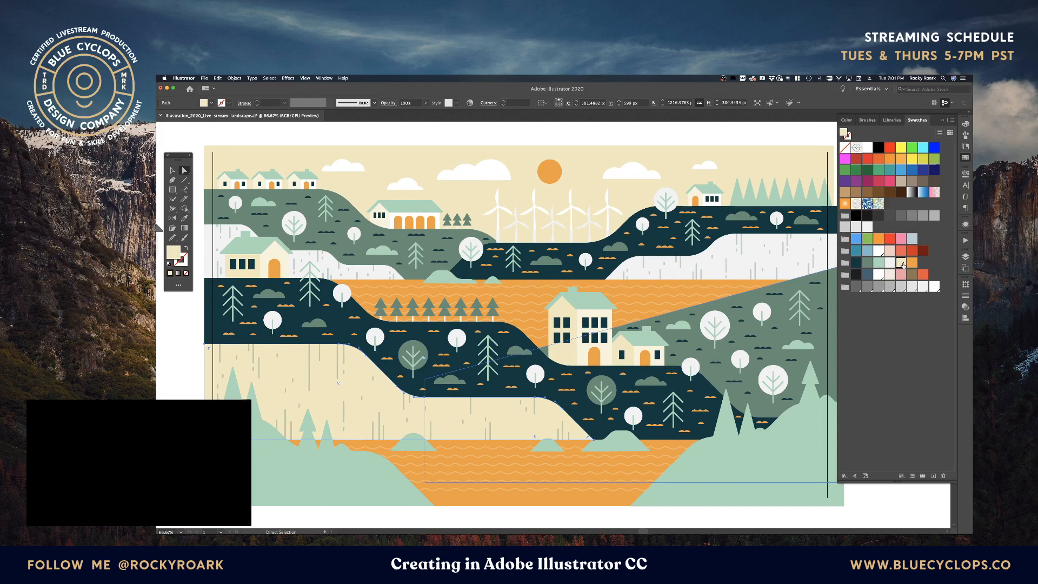
{"action": "left_click", "coordinate": [879, 263]}
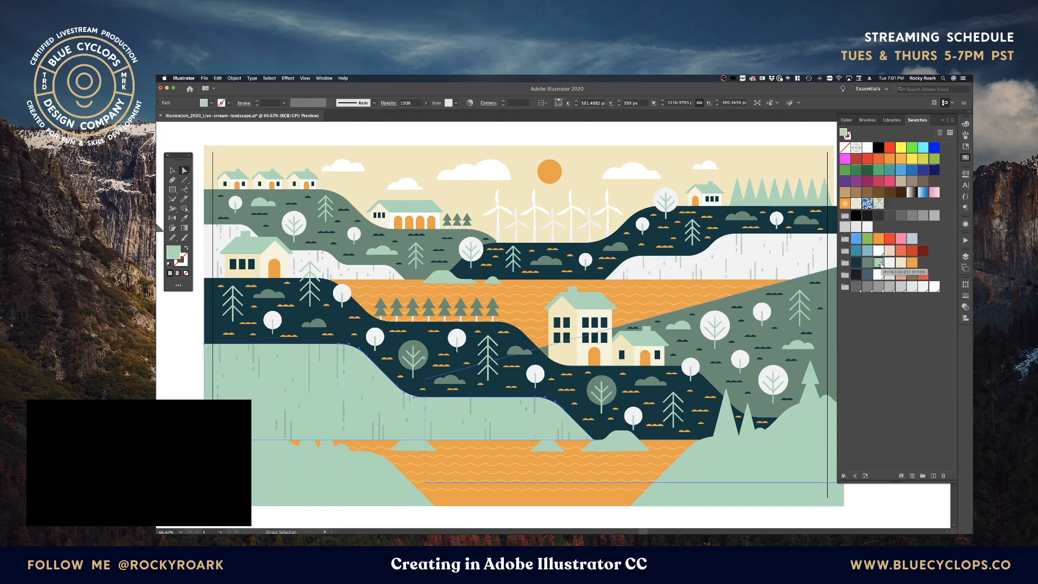
Step: Fill both foreground hill groups with the dark teal swatch and darken that fill slightly in the Color Picker
{"action": "left_click", "coordinate": [314, 493]}
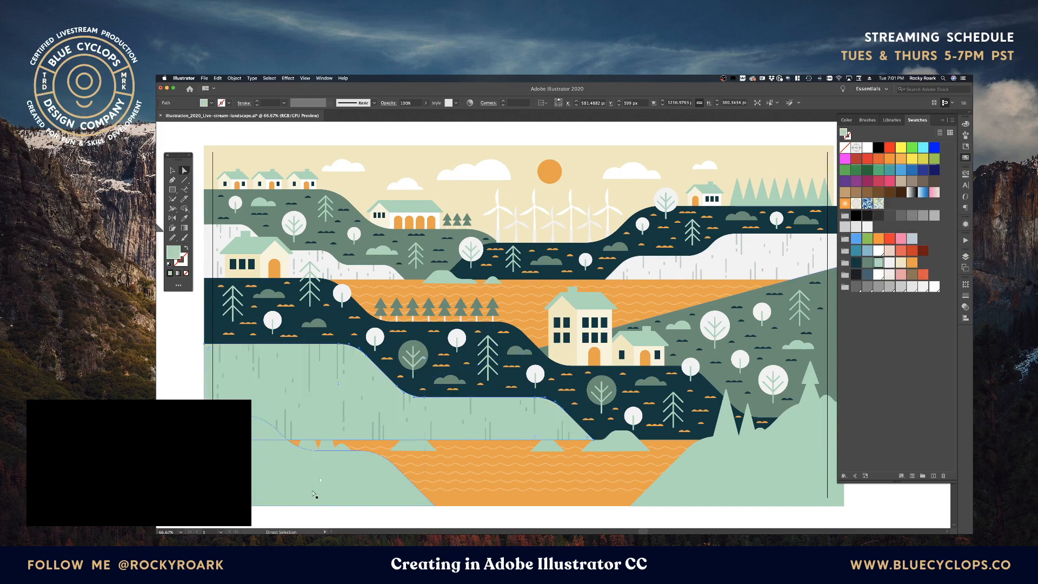
{"action": "key", "text": "v"}
{"action": "left_click", "coordinate": [343, 481]}
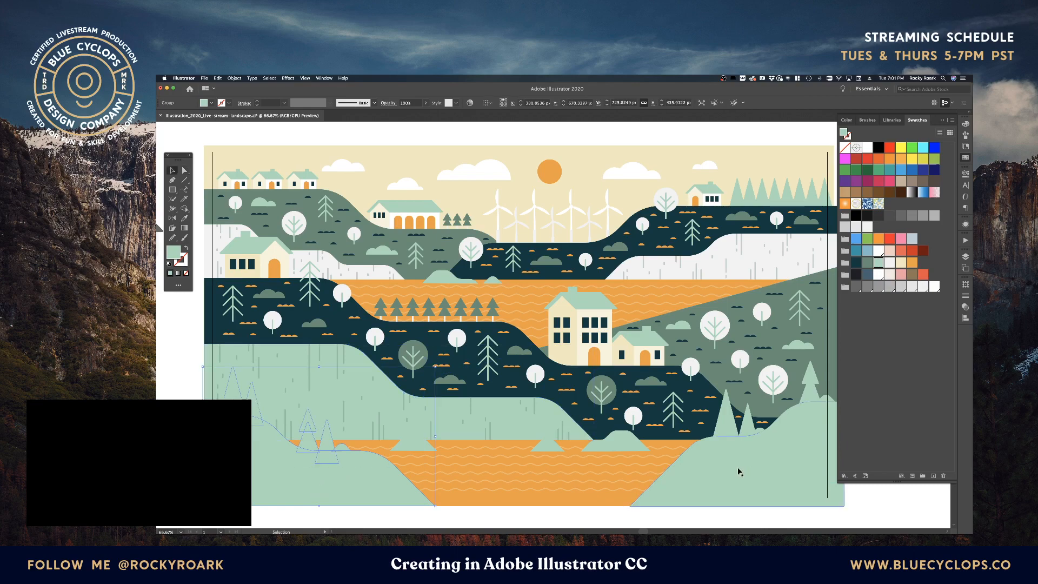
{"action": "left_click", "coordinate": [859, 266]}
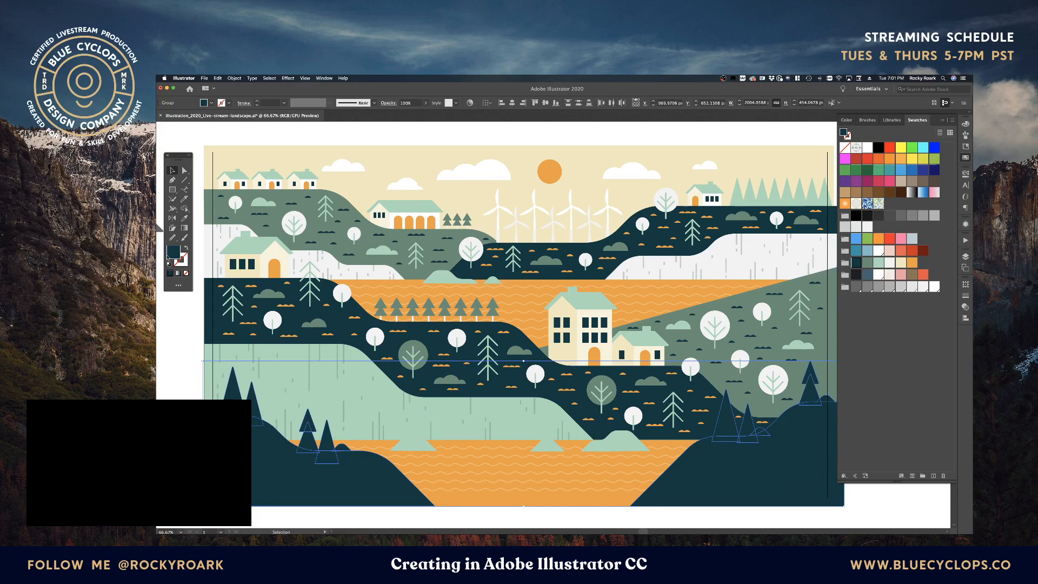
{"action": "double_click", "coordinate": [173, 252]}
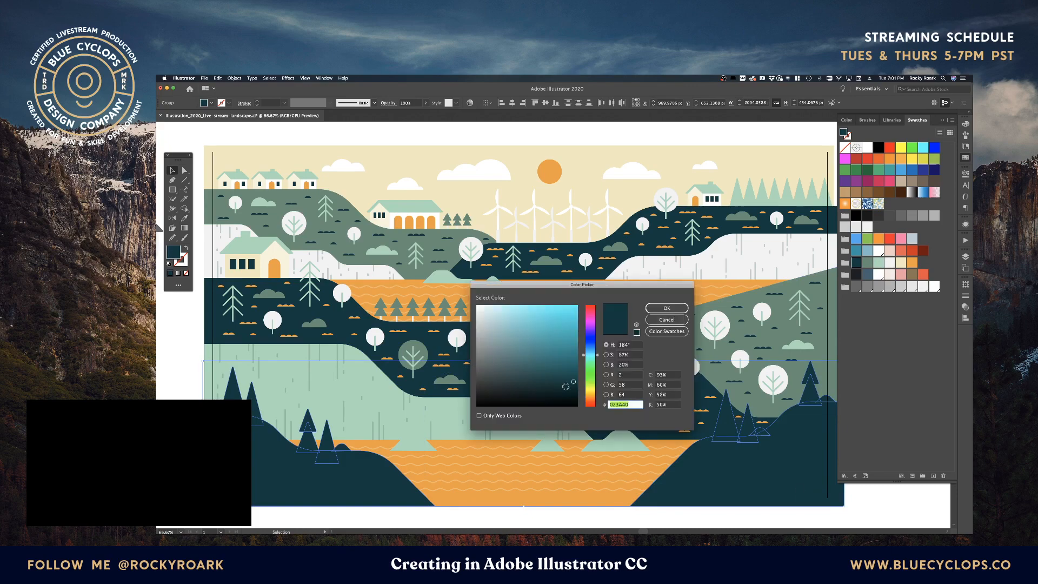
{"action": "left_click", "coordinate": [666, 319]}
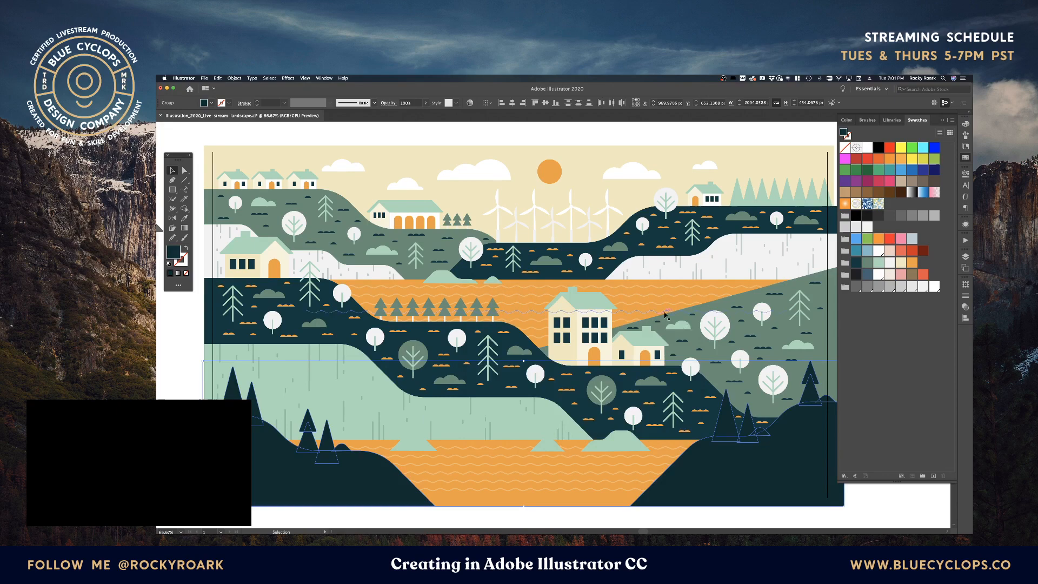
{"action": "left_click", "coordinate": [858, 501]}
Step: Fill the rocks in the foreground water with the darker teal sampled from the foreground hill
{"action": "left_click_drag", "start_coordinate": [490, 339], "coordinate": [453, 331]}
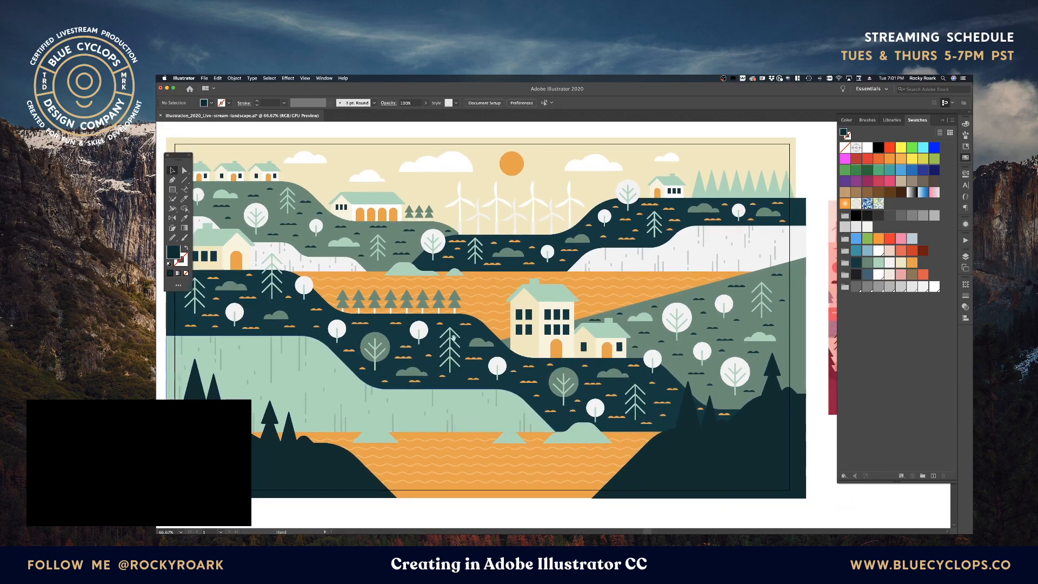
{"action": "left_click", "coordinate": [386, 437]}
{"action": "left_click", "coordinate": [506, 439], "text": "shift"}
{"action": "left_click", "coordinate": [551, 439], "text": "shift"}
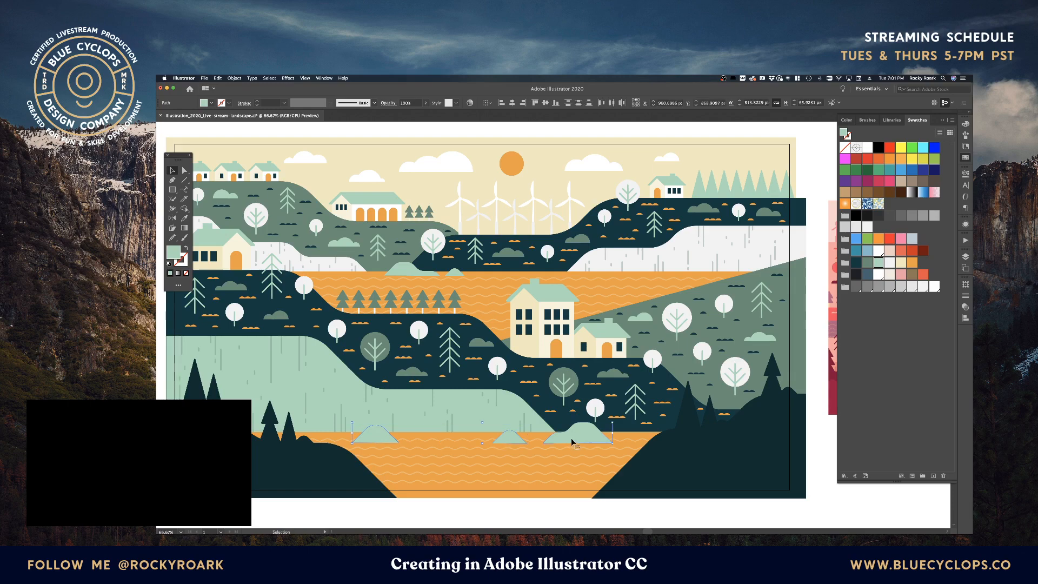
{"action": "key", "text": "i"}
{"action": "left_click", "coordinate": [696, 471]}
{"action": "key", "text": "v"}
{"action": "left_click", "coordinate": [627, 518]}
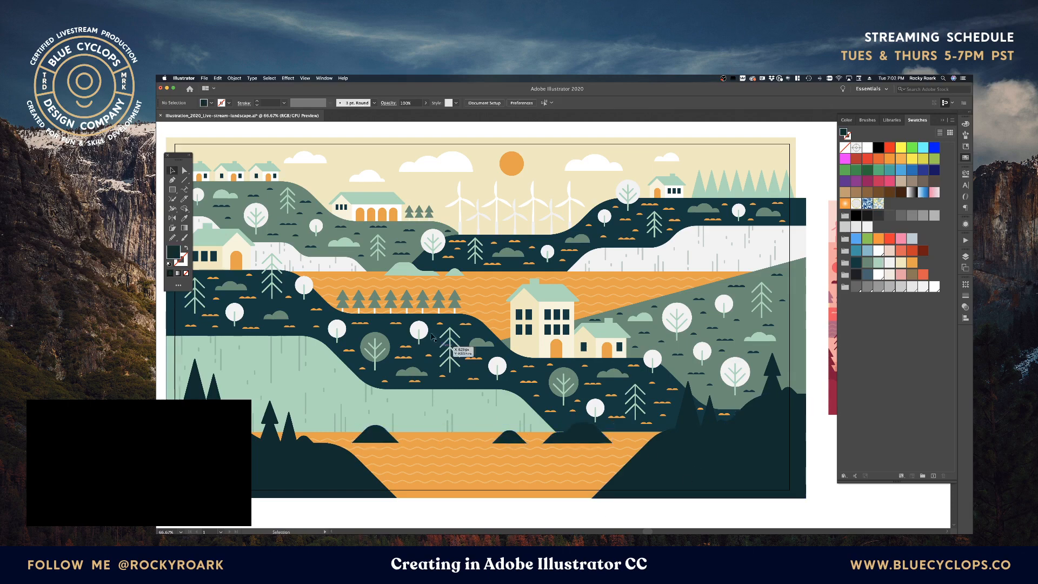
Step: Nudge the foreground water's rocks up slightly and clear the selection
{"action": "left_click", "coordinate": [585, 440]}
{"action": "key", "text": "Up"}
{"action": "key", "text": "Up"}
{"action": "key", "text": "Up"}
{"action": "key", "text": "Up"}
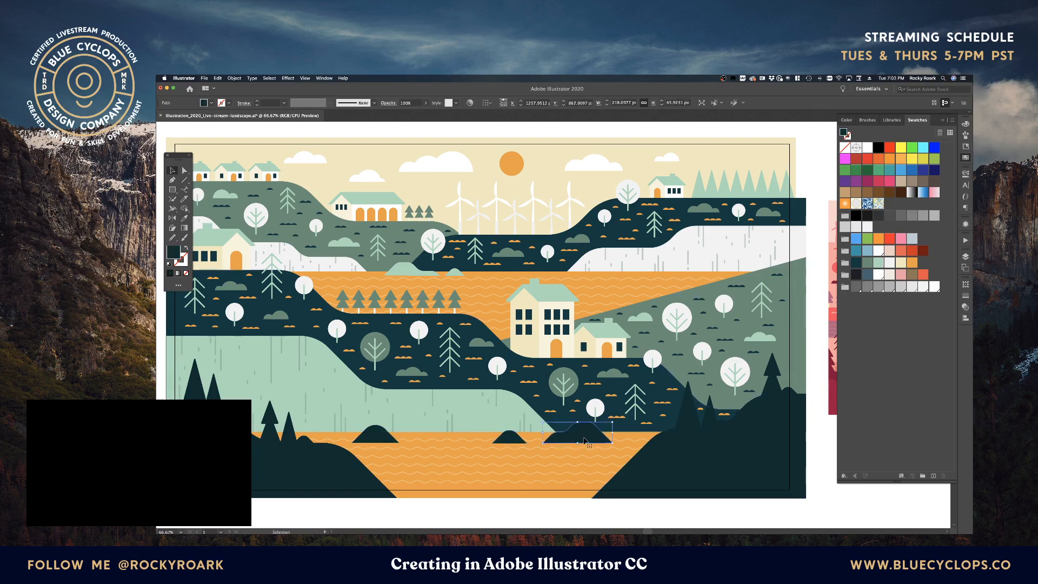
{"action": "left_click", "coordinate": [510, 437], "text": "shift"}
{"action": "left_click", "coordinate": [376, 435], "text": "shift"}
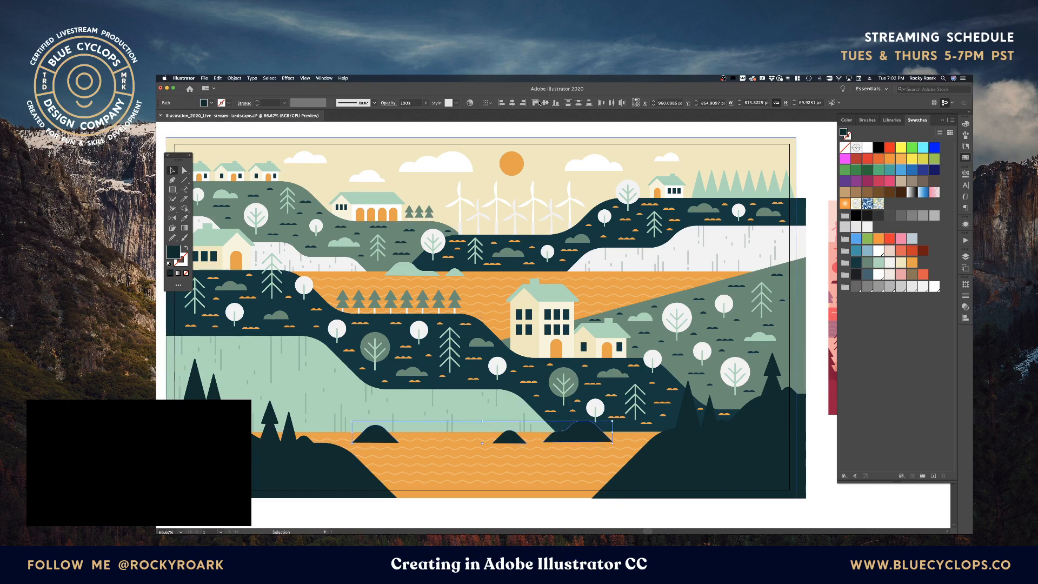
{"action": "key", "text": "super+shift+a"}
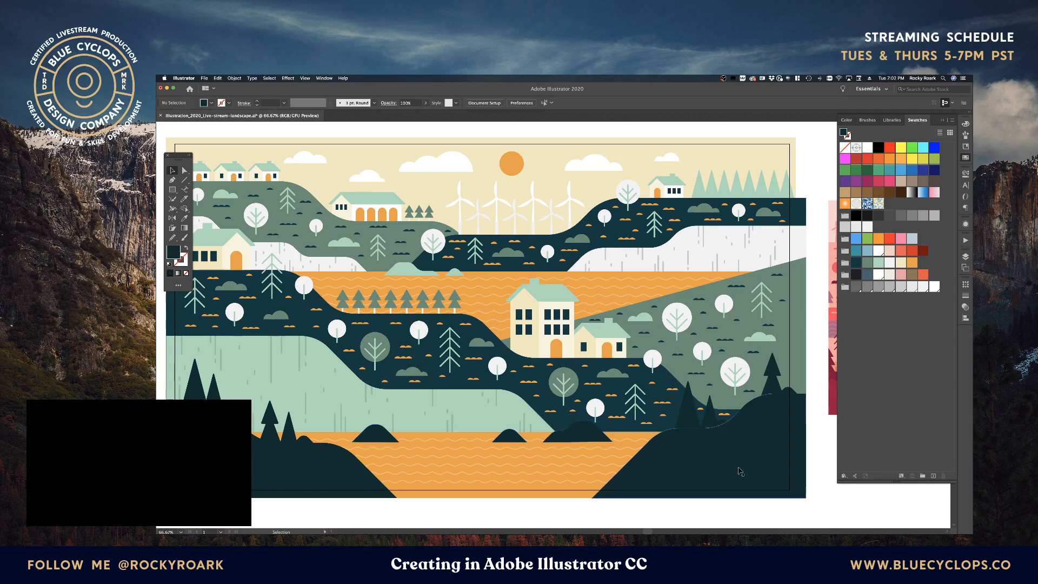
Step: Fill the white cliffs behind the upper water with the light mint green swatch and clear the selection
{"action": "key", "text": "a"}
{"action": "left_click", "coordinate": [604, 263]}
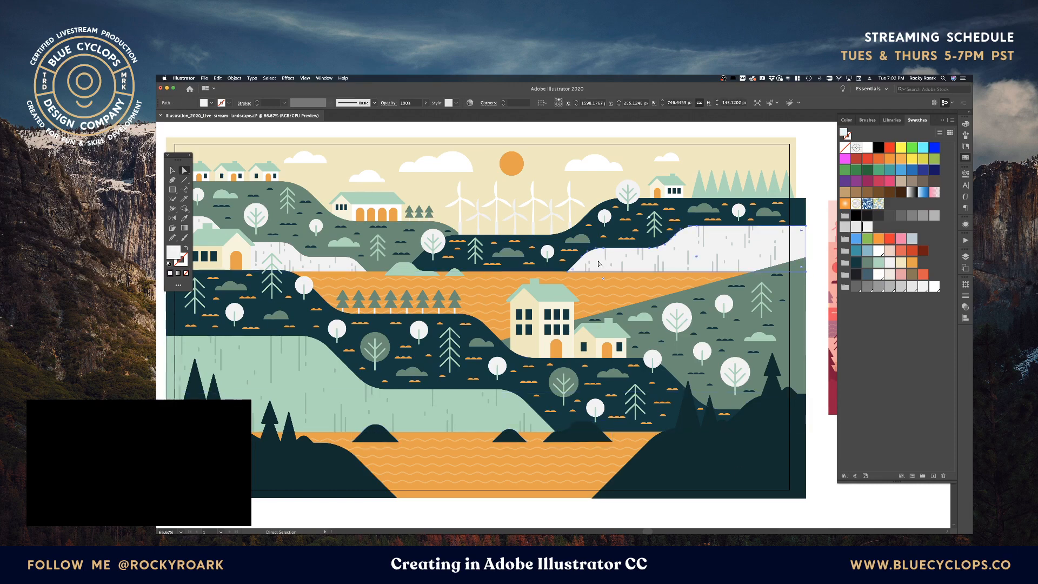
{"action": "left_click", "coordinate": [878, 262]}
{"action": "left_click", "coordinate": [815, 205]}
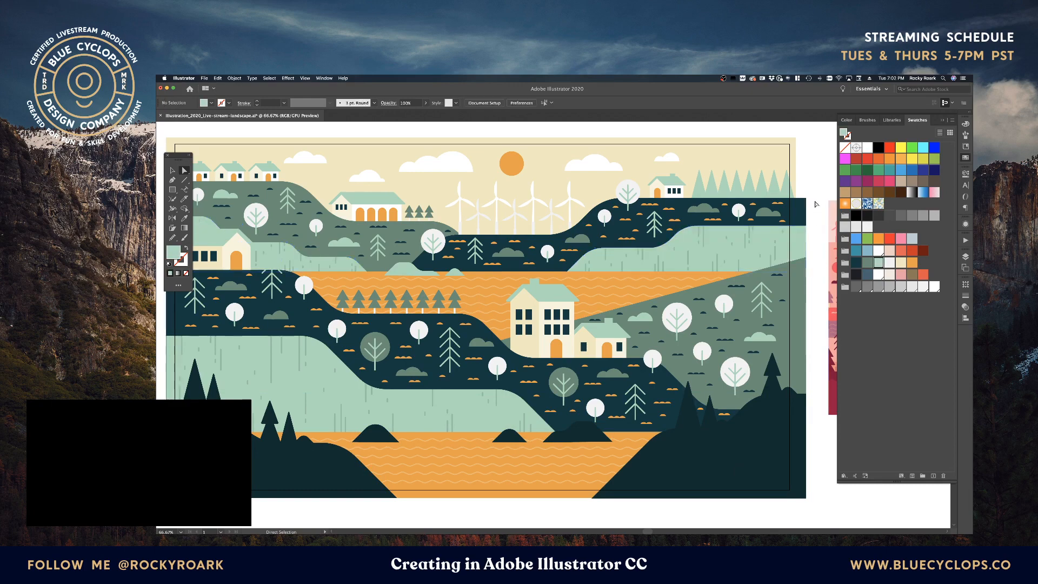
Step: Fill the roof and chimney of the house beside the upper water with the dark teal swatch and clear the selection
{"action": "scroll", "coordinate": [541, 314], "scroll_direction": "left", "scroll_amount": 5}
{"action": "left_click", "coordinate": [319, 237]}
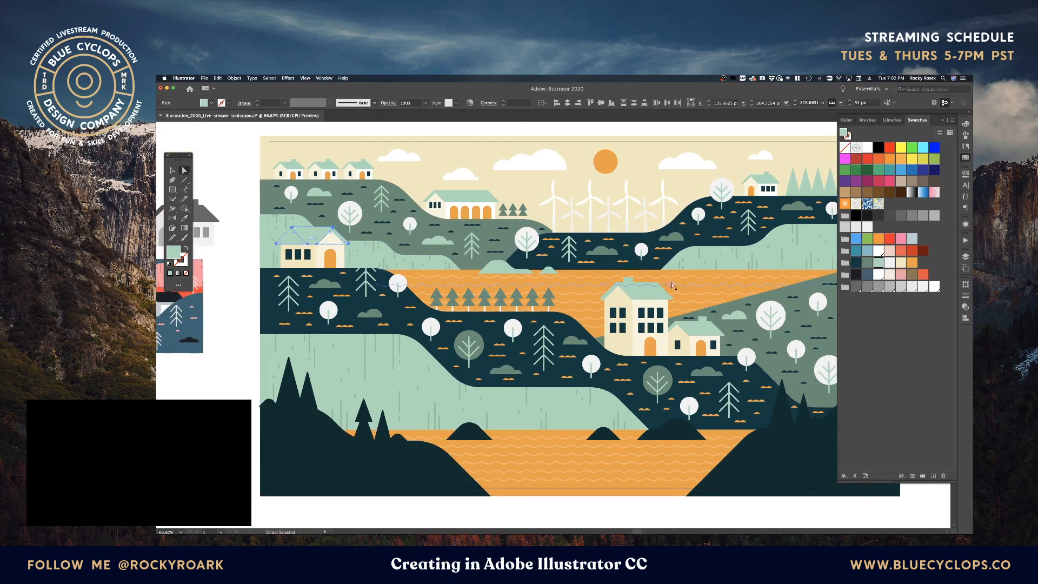
{"action": "left_click", "coordinate": [857, 263]}
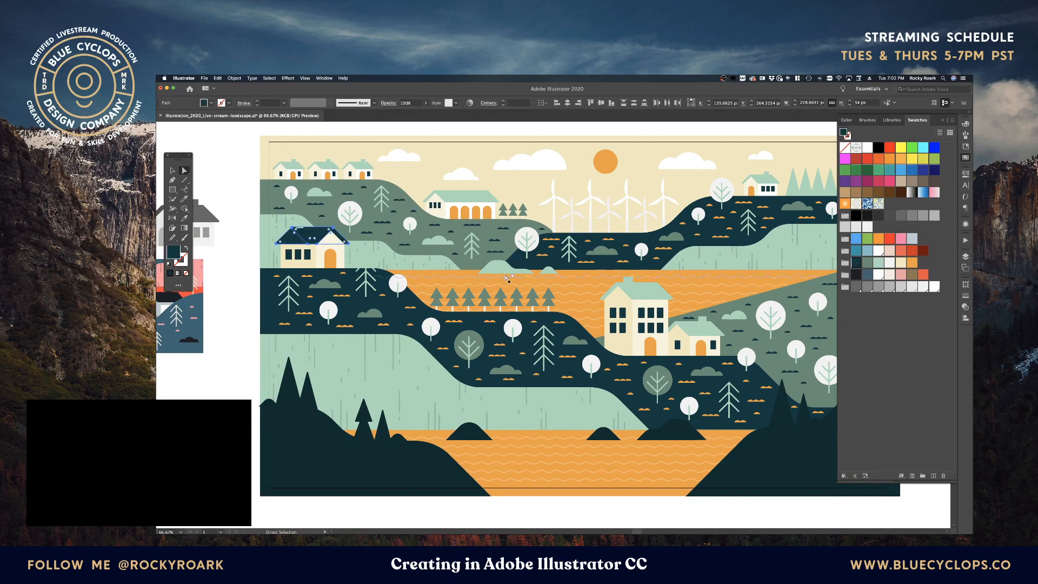
{"action": "left_click", "coordinate": [296, 225]}
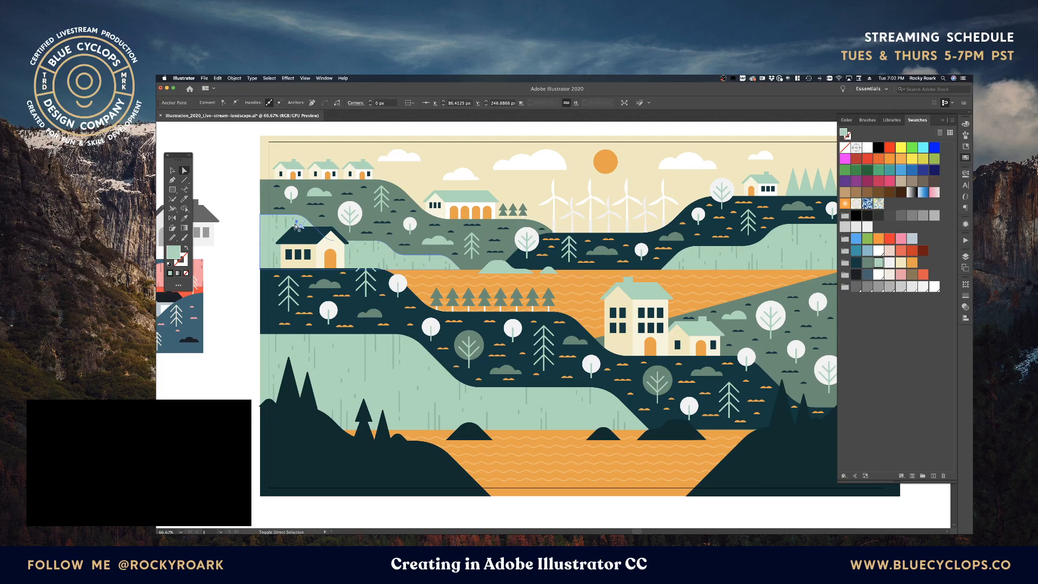
{"action": "left_click", "coordinate": [306, 228]}
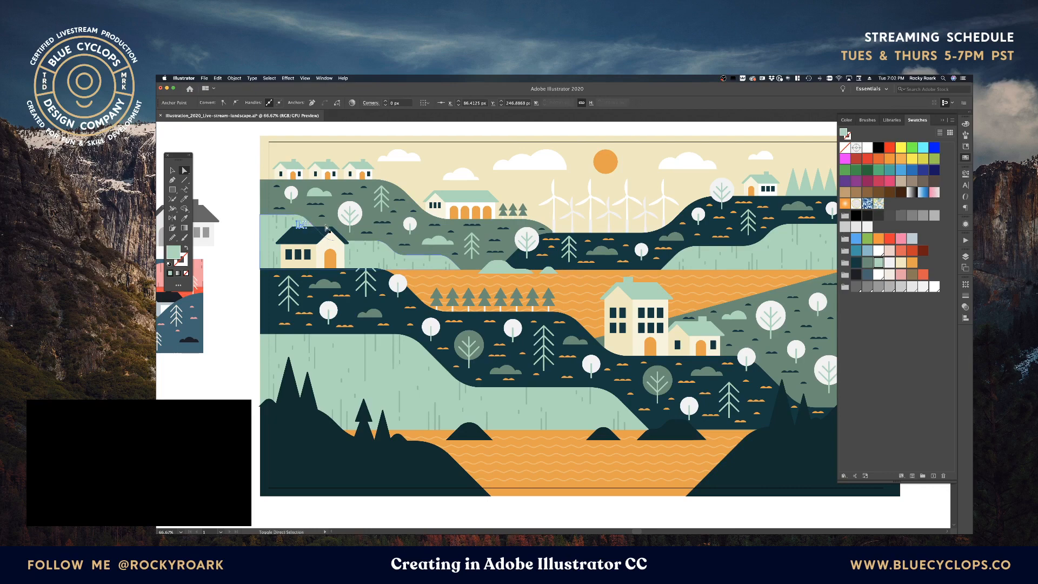
{"action": "left_click", "coordinate": [857, 263]}
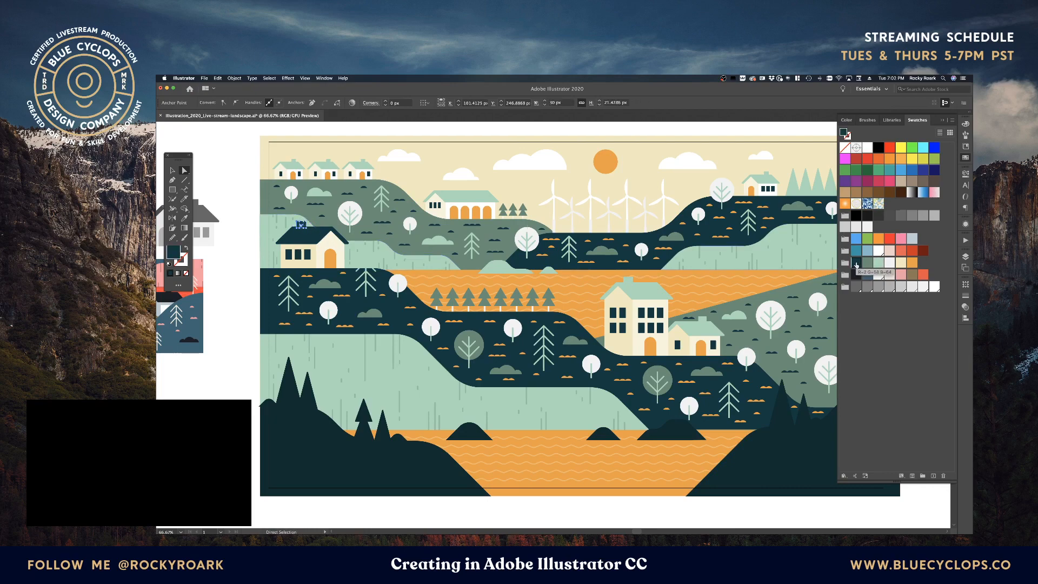
{"action": "key", "text": "super+shift+a"}
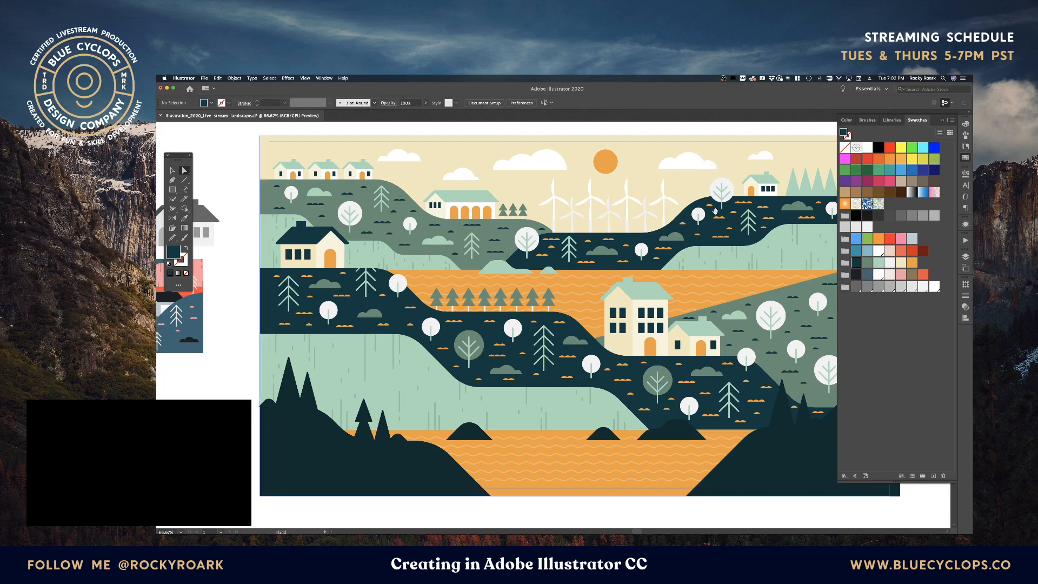
Step: Recolor the line-drawn pine overlapping the cliff beside the dark-roofed house with the muted grey-green swatch as its stroke, then deselect it
{"action": "left_click_drag", "start_coordinate": [711, 218], "coordinate": [644, 216]}
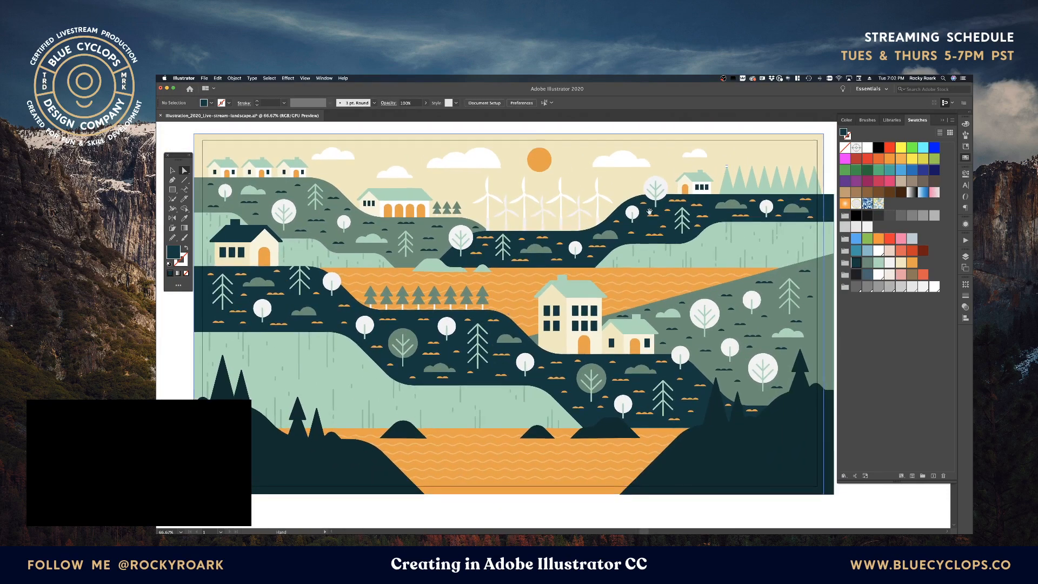
{"action": "key", "text": "v"}
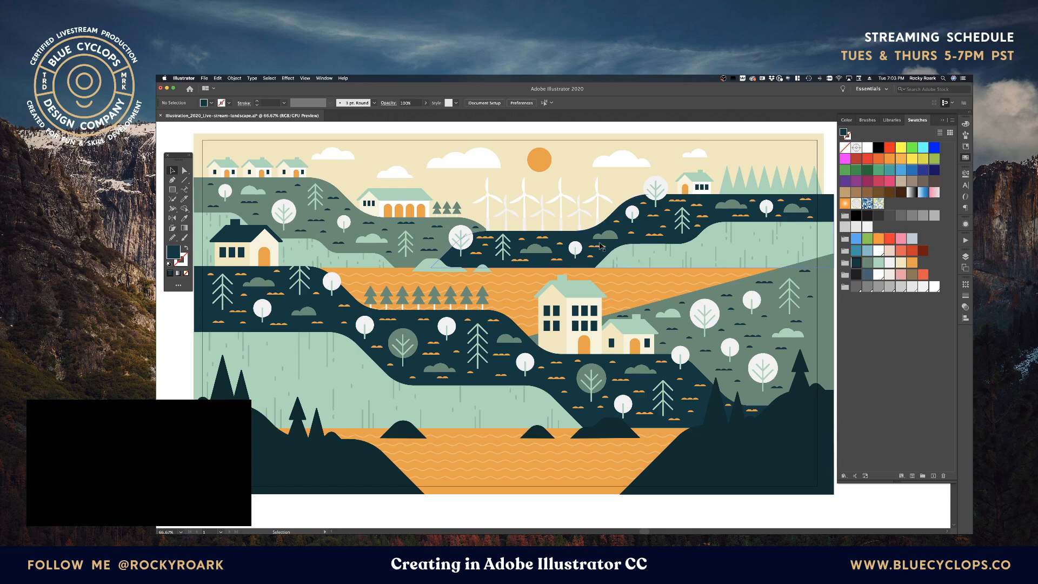
{"action": "left_click", "coordinate": [299, 266]}
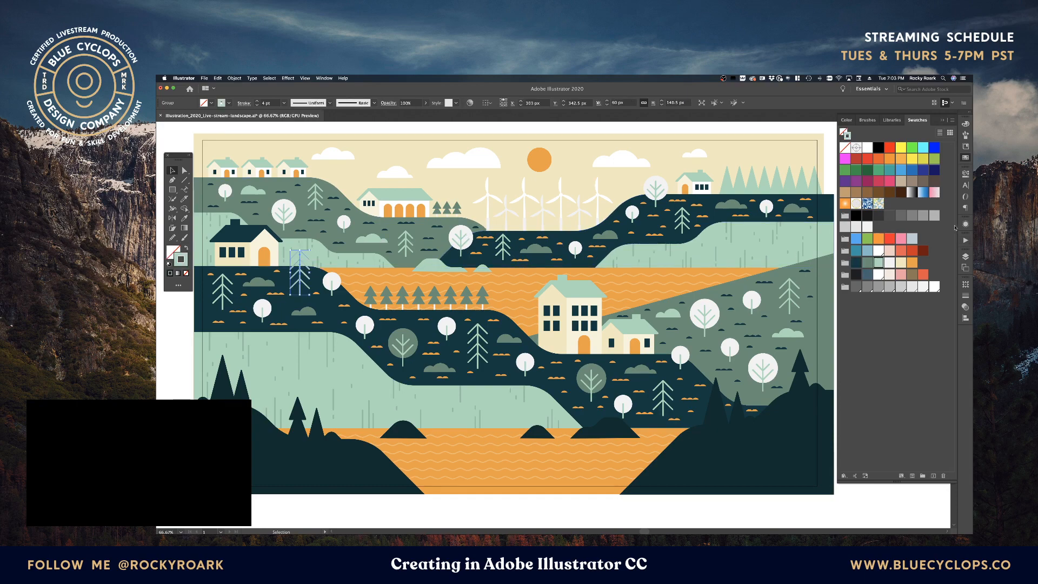
{"action": "left_click", "coordinate": [867, 263]}
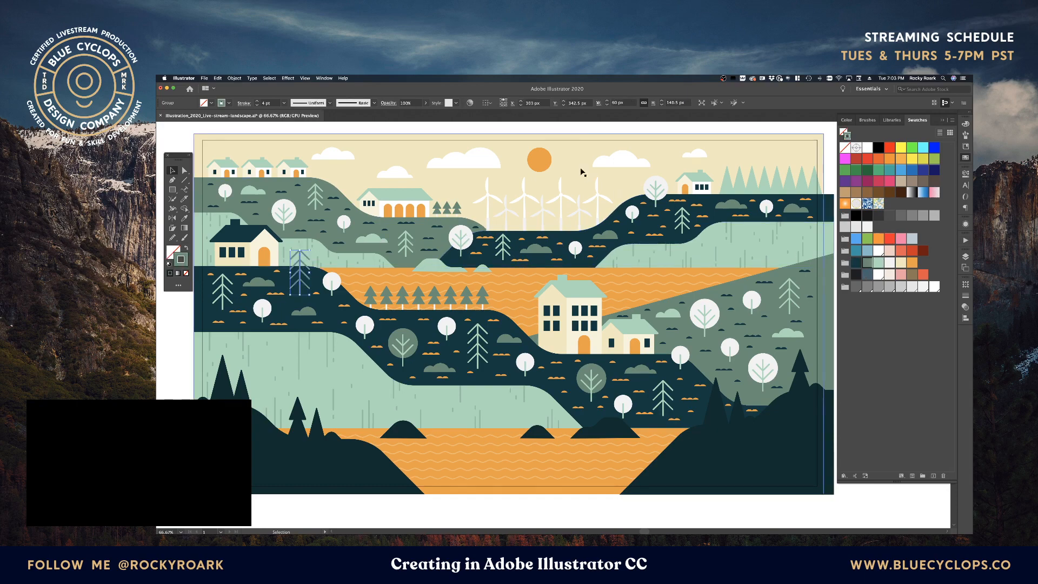
{"action": "left_click", "coordinate": [585, 126]}
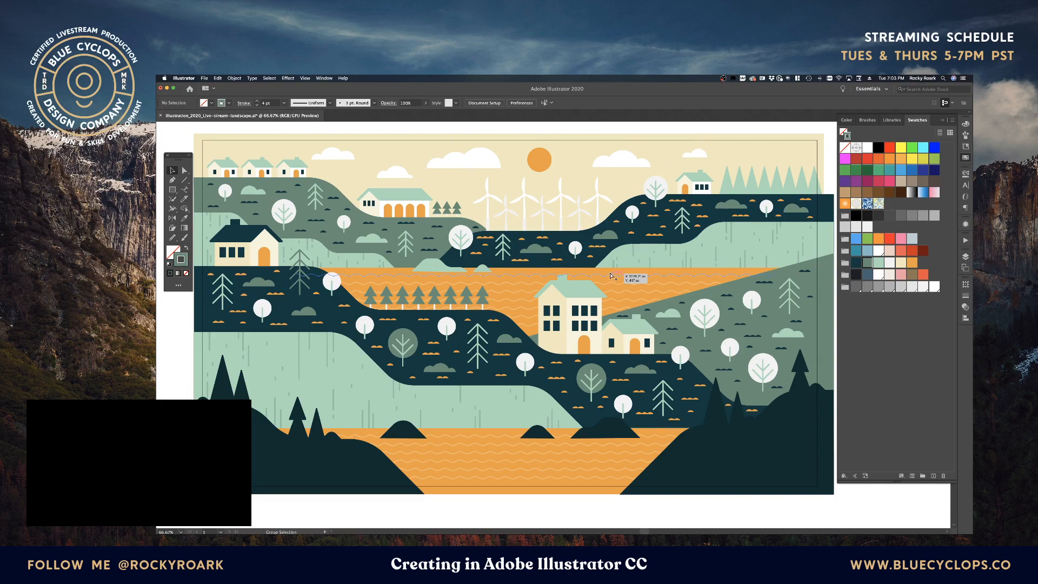
Step: Save a copy of the illustration under an edited file name in Illustrator 2020 format, and hide the panels to show the artwork
{"action": "key", "text": "super+alt+s"}
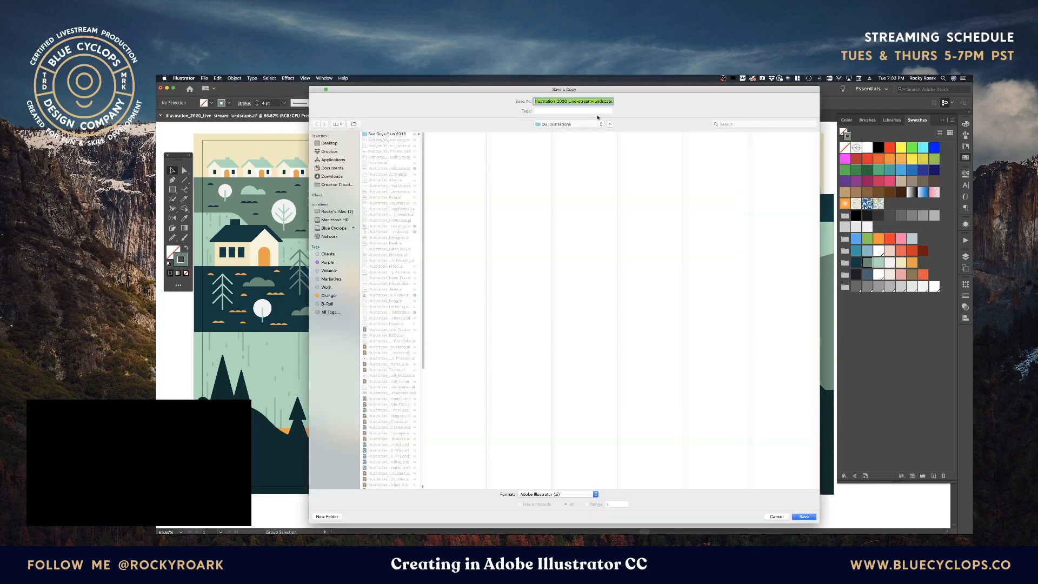
{"action": "left_click", "coordinate": [598, 101]}
{"action": "key", "text": "Right"}
{"action": "key", "text": "Right"}
{"action": "key", "text": "Right"}
{"action": "key", "text": "Right"}
{"action": "key", "text": "Right"}
{"action": "key", "text": "Right"}
{"action": "key", "text": "Right"}
{"action": "key", "text": "Right"}
{"action": "key", "text": "BackSpace"}
{"action": "left_click", "coordinate": [805, 517]}
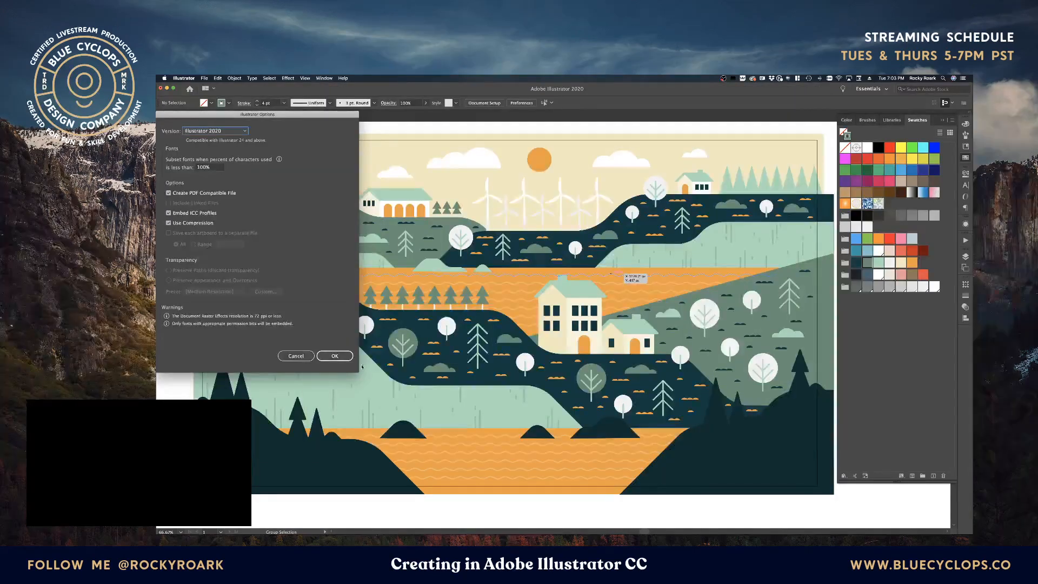
{"action": "left_click", "coordinate": [346, 356]}
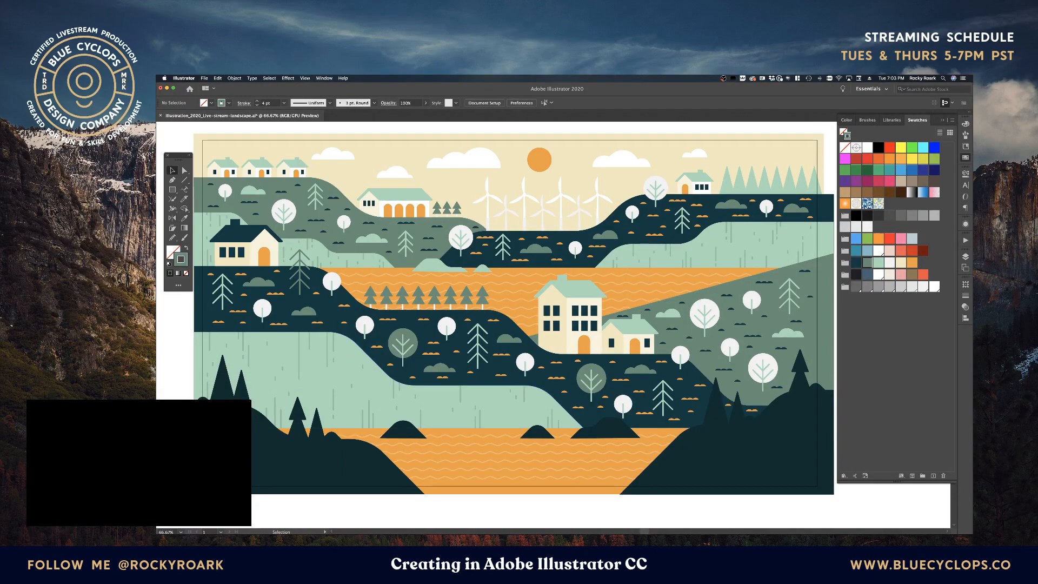
{"action": "key", "text": "Tab"}
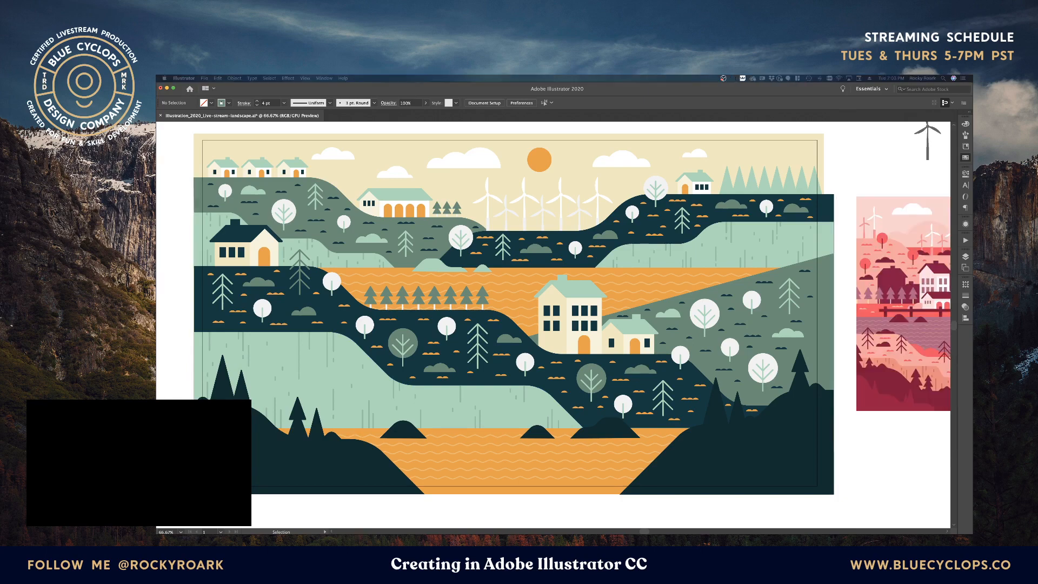